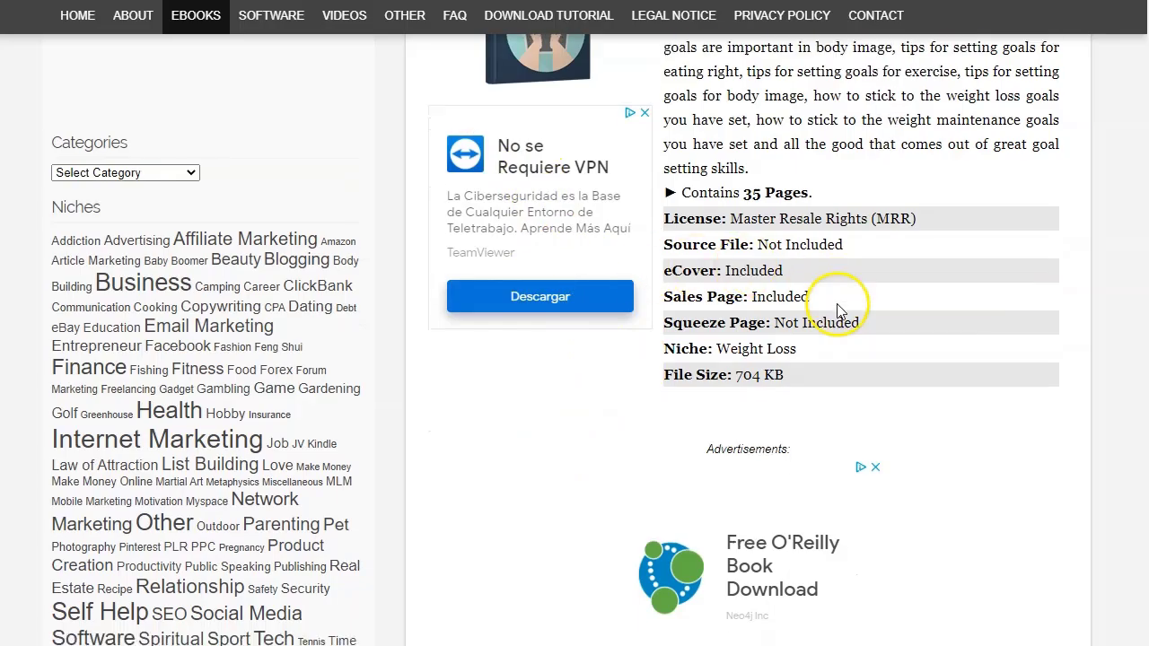
# Review the Goal Setting for Weight Management eBook page and download the free eBook.
pyautogui.scroll(5, 521, 224)
pyautogui.scroll(6, 556, 225)
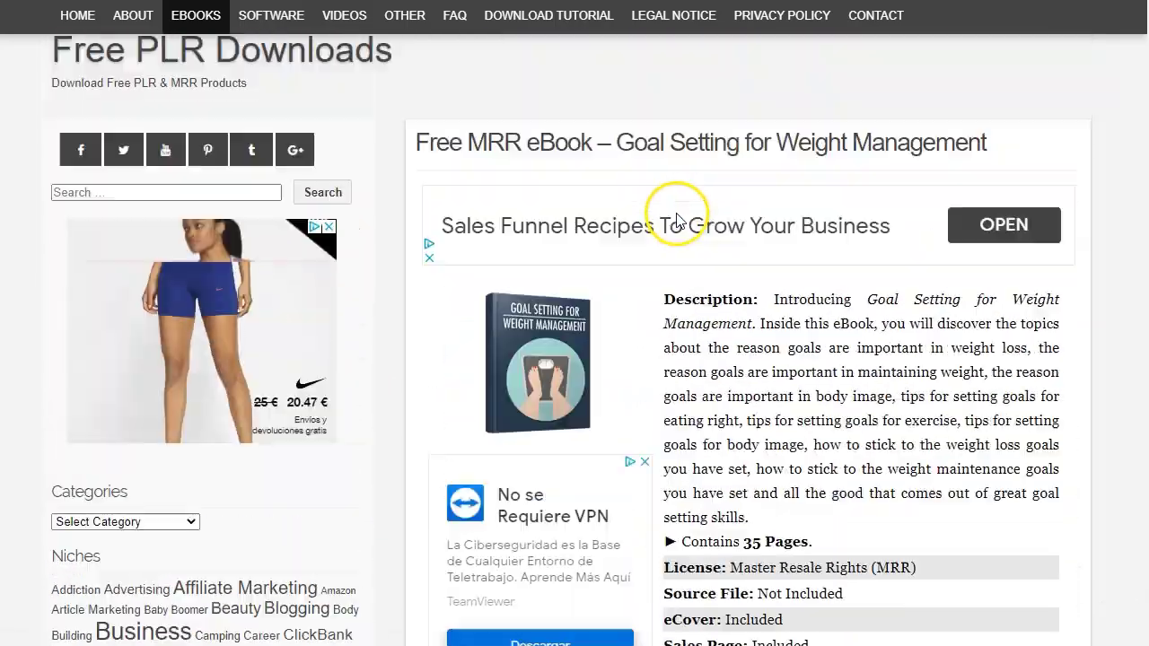
pyautogui.scroll(-15, 772, 341)
pyautogui.scroll(10, 779, 348)
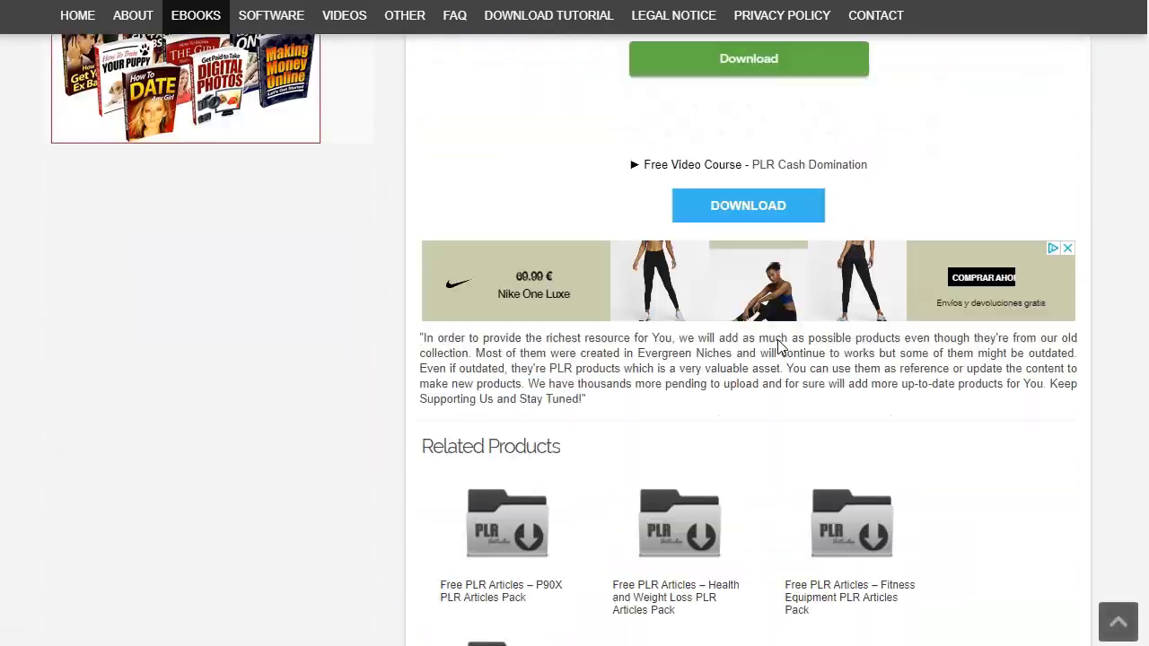
pyautogui.scroll(-1, 779, 341)
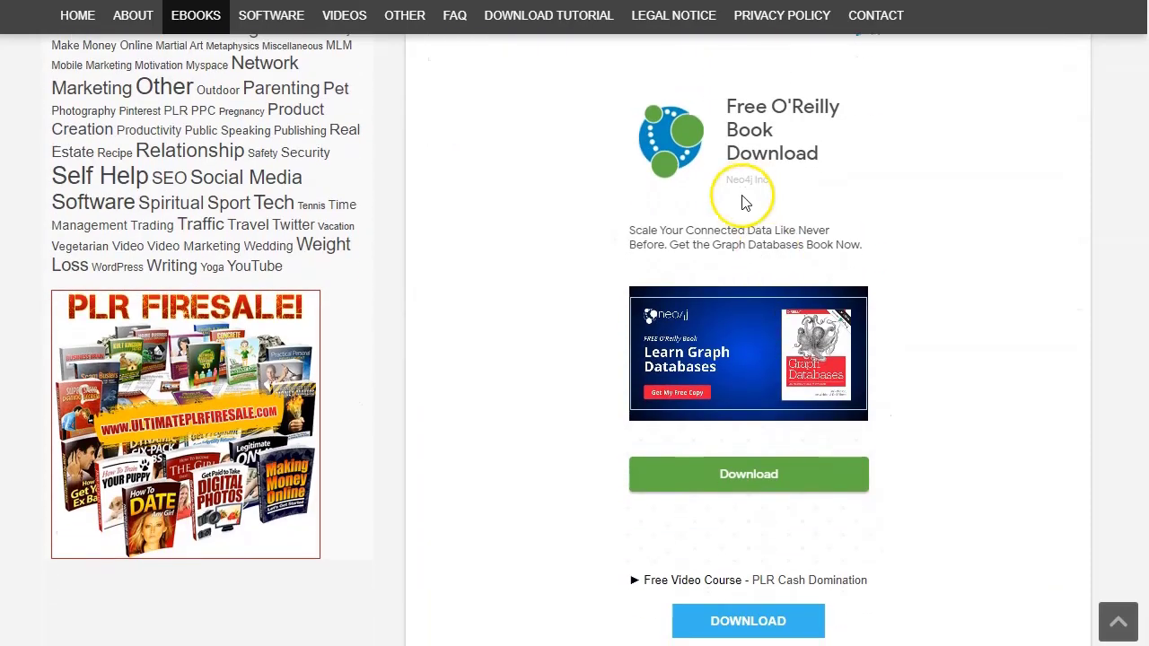
pyautogui.scroll(-4, 635, 442)
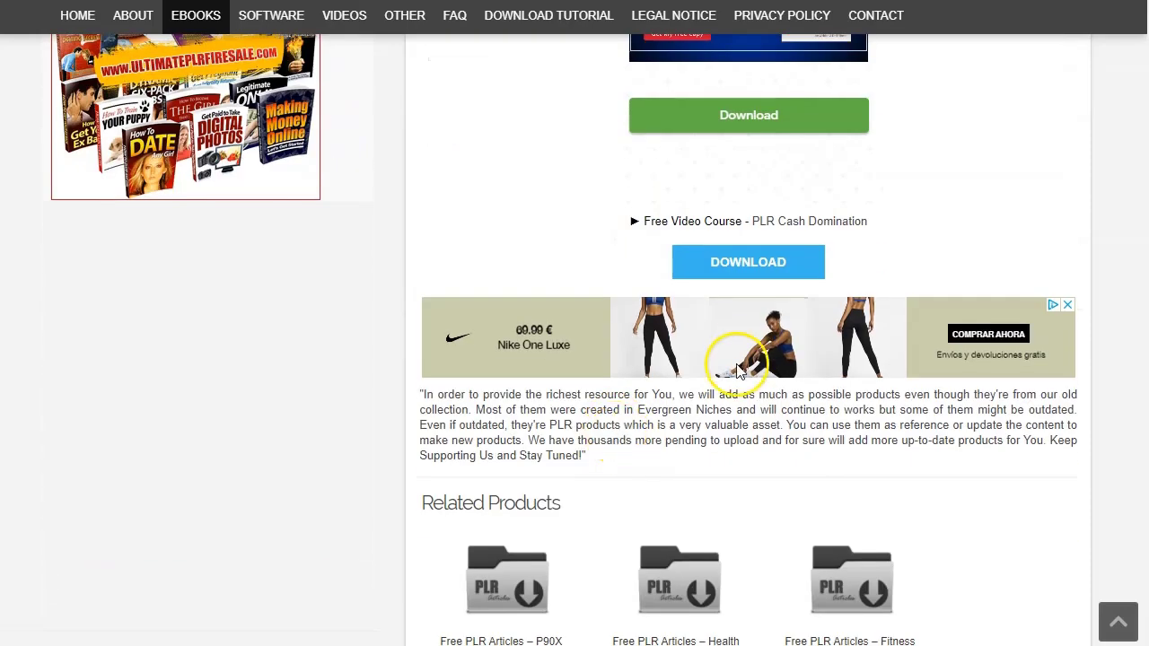
pyautogui.scroll(-3, 679, 318)
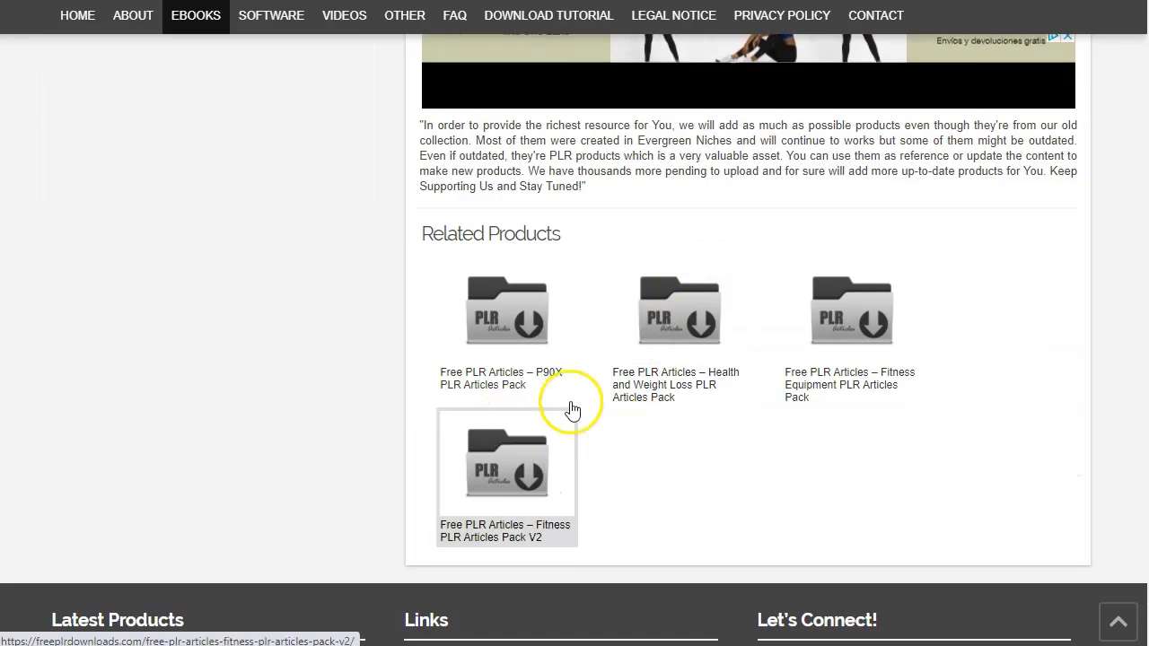
pyautogui.scroll(6, 721, 379)
pyautogui.scroll(-2, 725, 330)
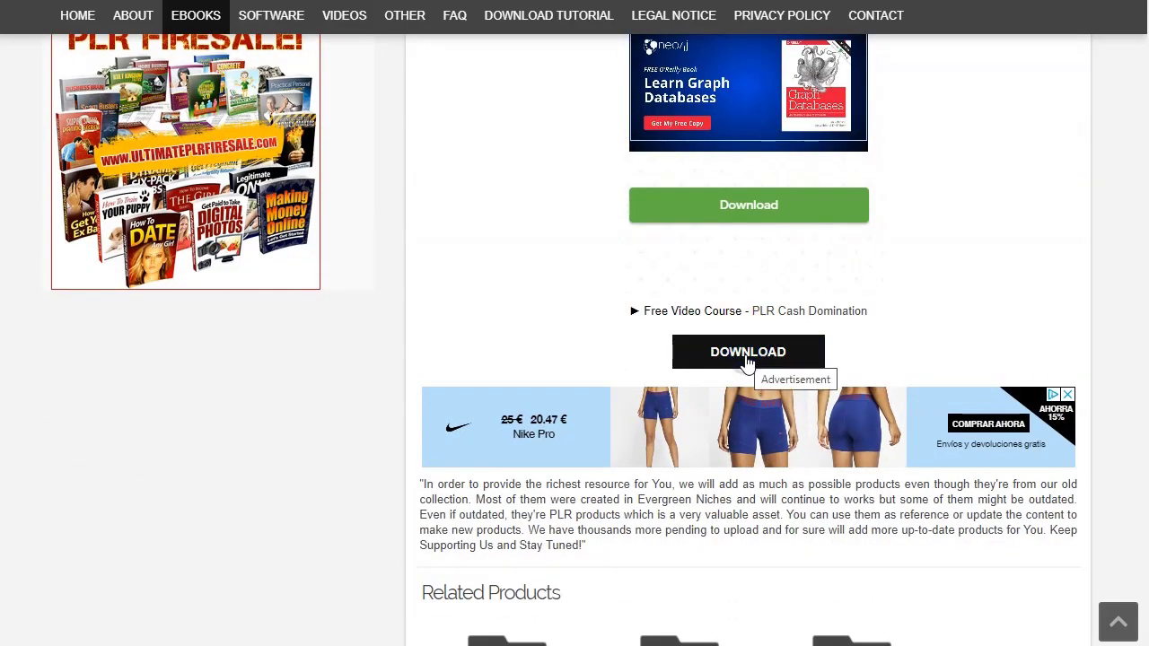
pyautogui.click(748, 359)
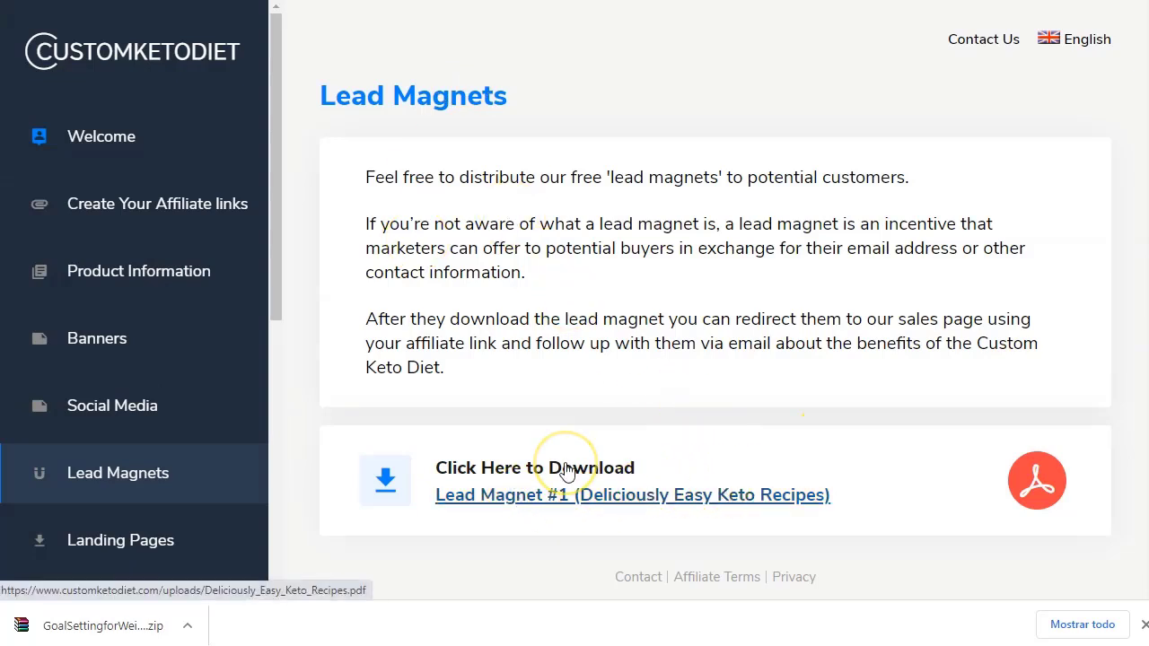
# Open the Deliciously Easy Keto Recipes lead magnet PDF and skim its cover, introduction and first keto diet pages.
pyautogui.click(584, 491)
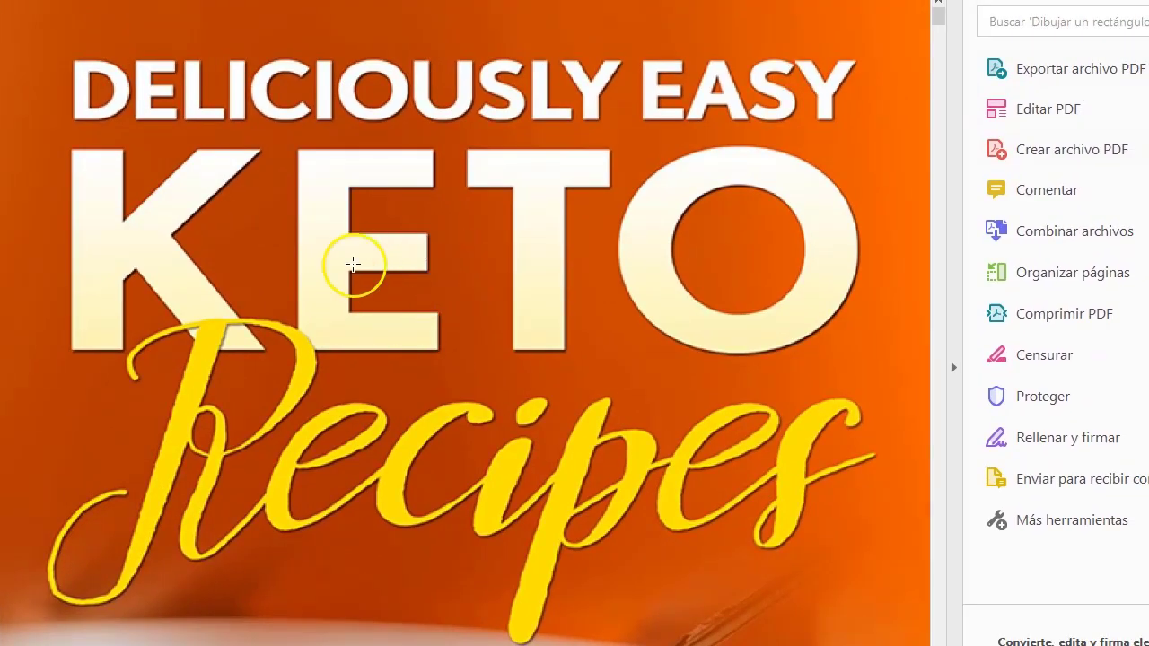
pyautogui.scroll(-10, 353, 263)
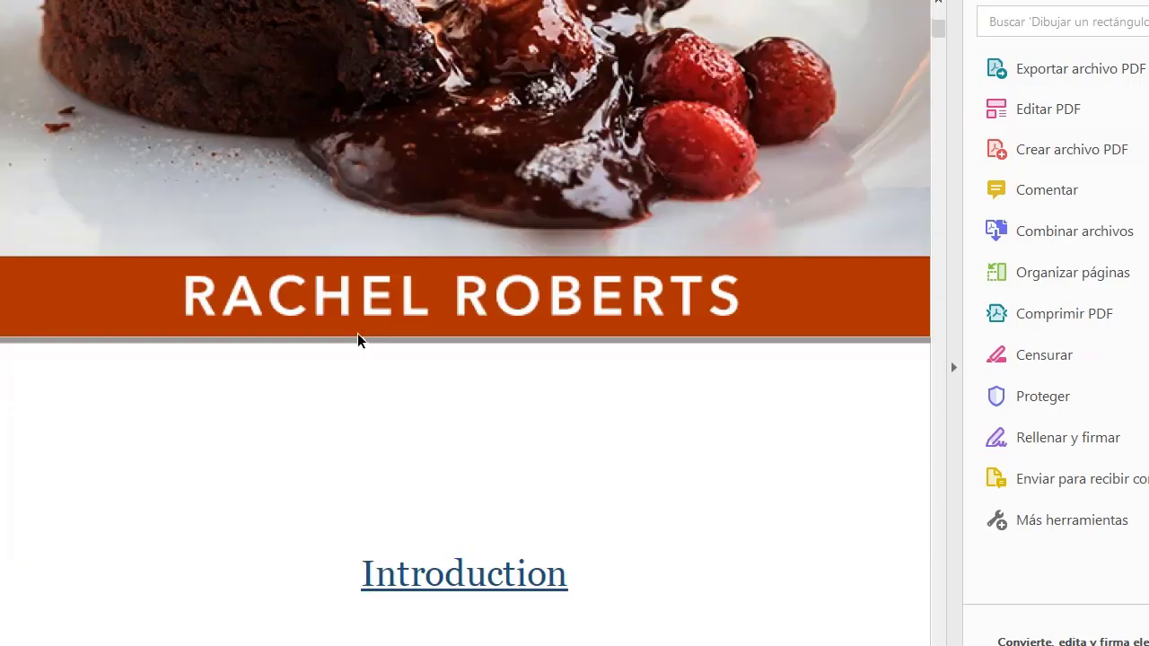
pyautogui.scroll(-10, 357, 340)
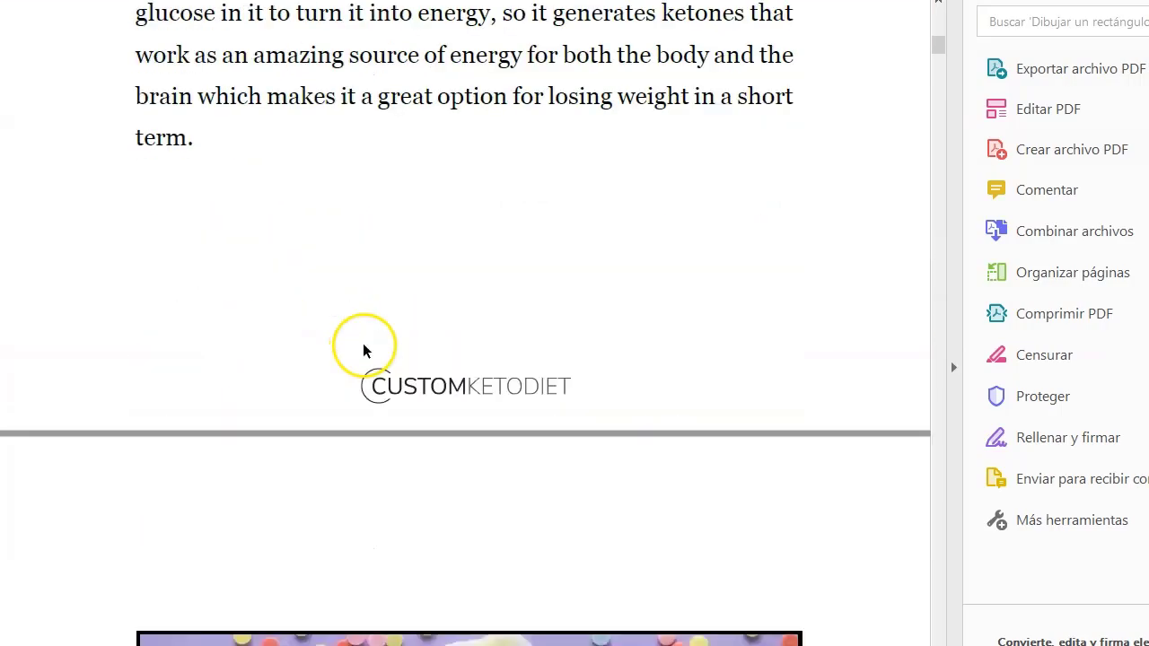
pyautogui.scroll(-8, 363, 350)
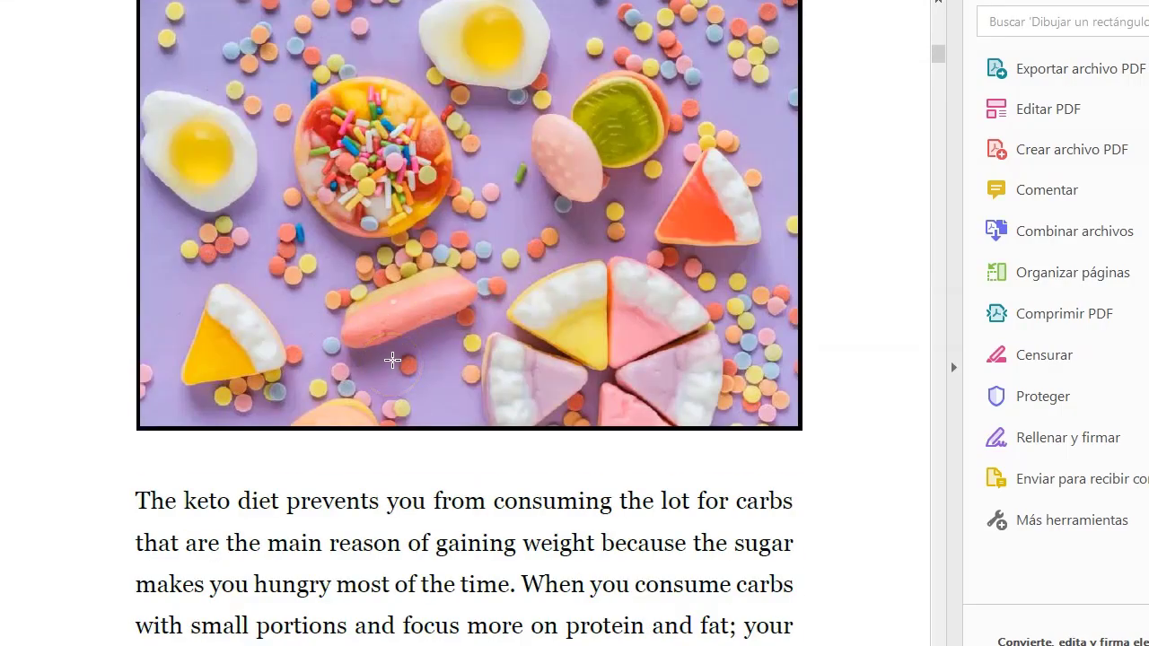
pyautogui.scroll(-5, 532, 140)
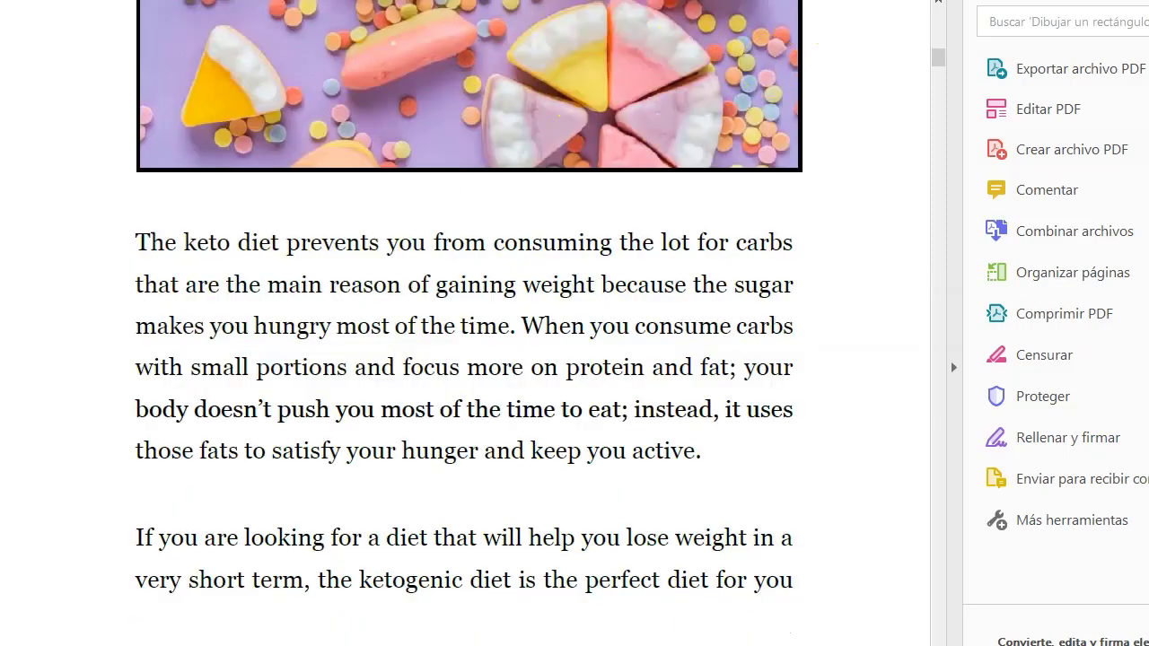
pyautogui.hotkey('alt', 'Tab')
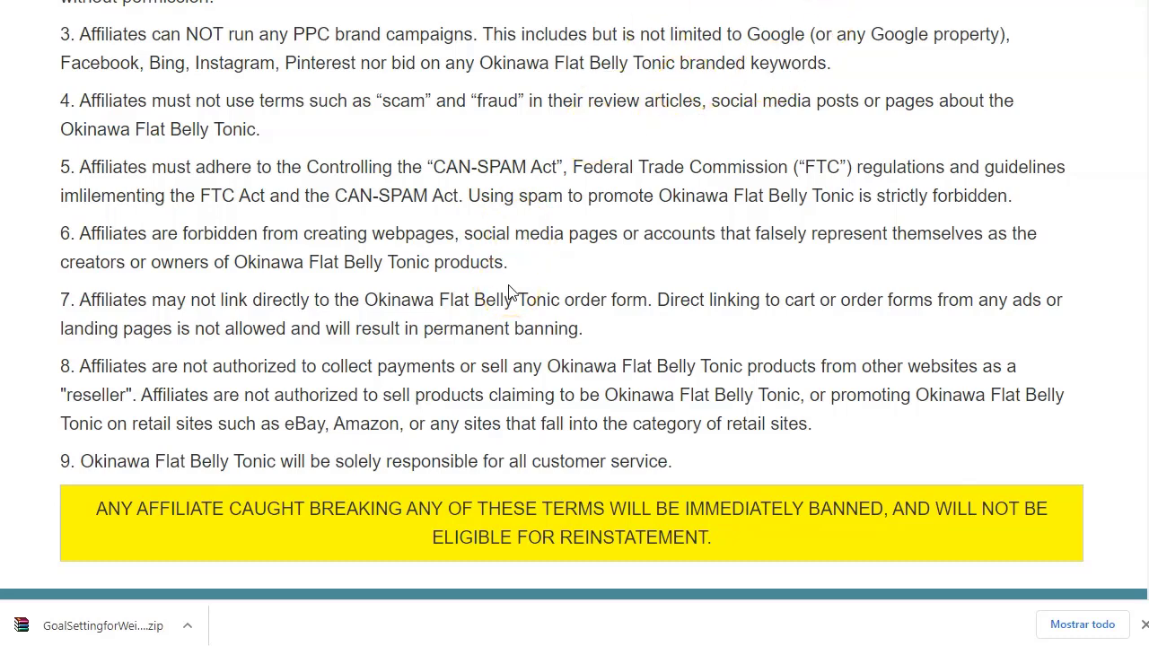
pyautogui.scroll(2, 508, 292)
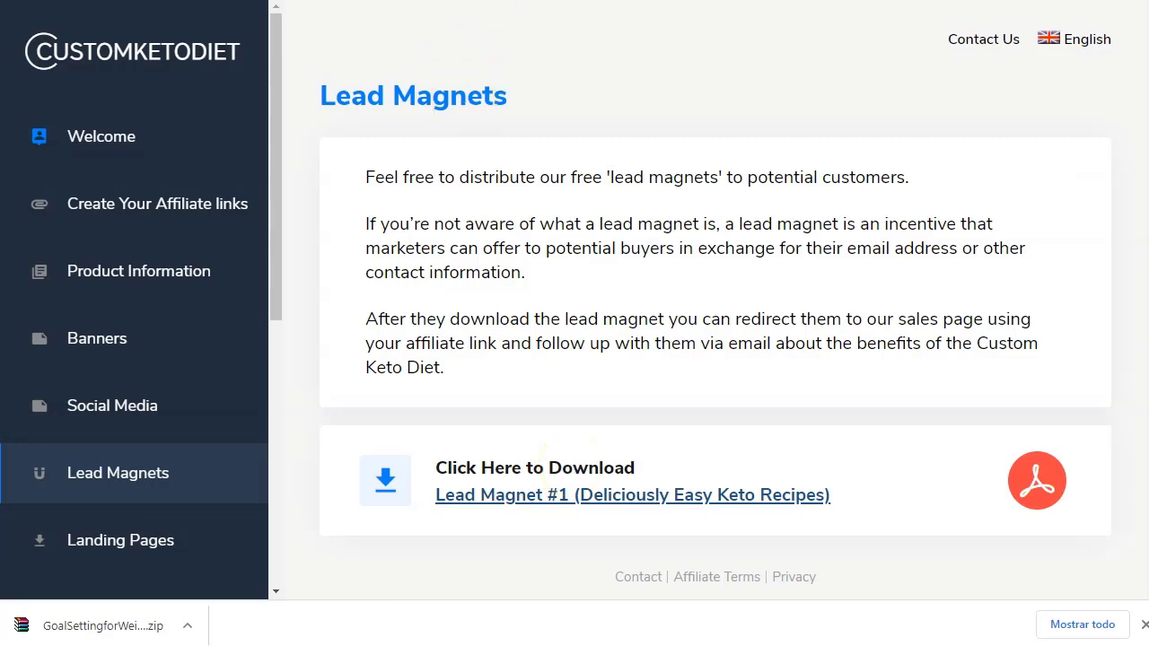
# Open the Custom Keto Diet page for creating affiliate links and examine the link options from Standard Link to Straight To Text Sales Page.
pyautogui.click(136, 206)
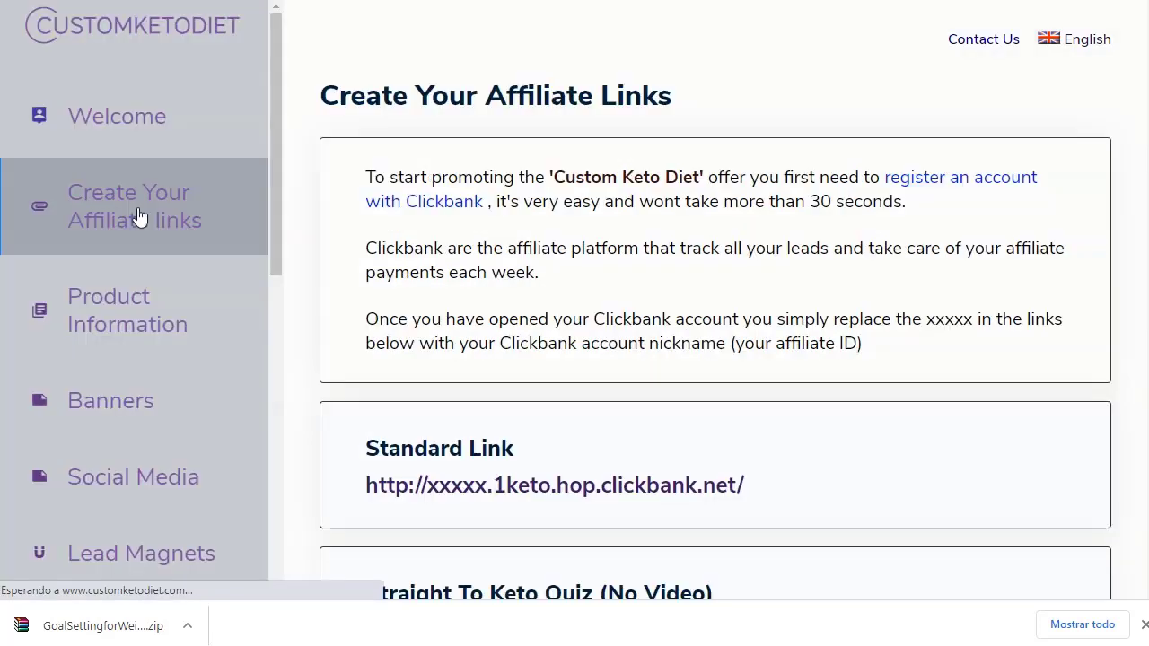
pyautogui.scroll(-2, 493, 403)
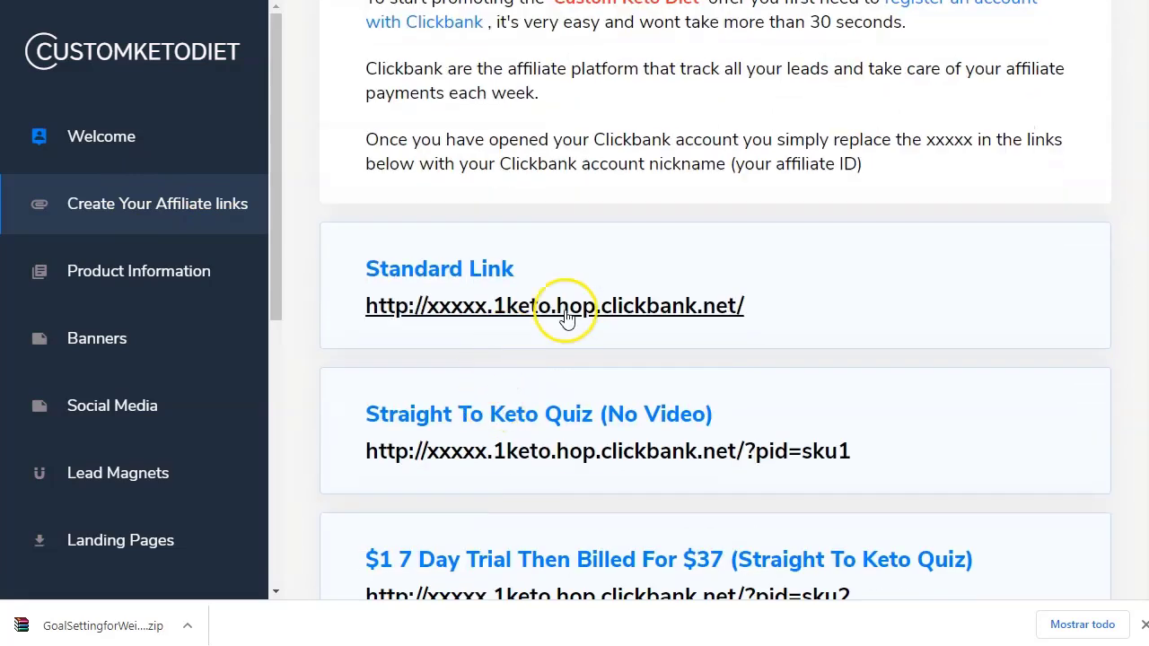
pyautogui.scroll(-1, 566, 319)
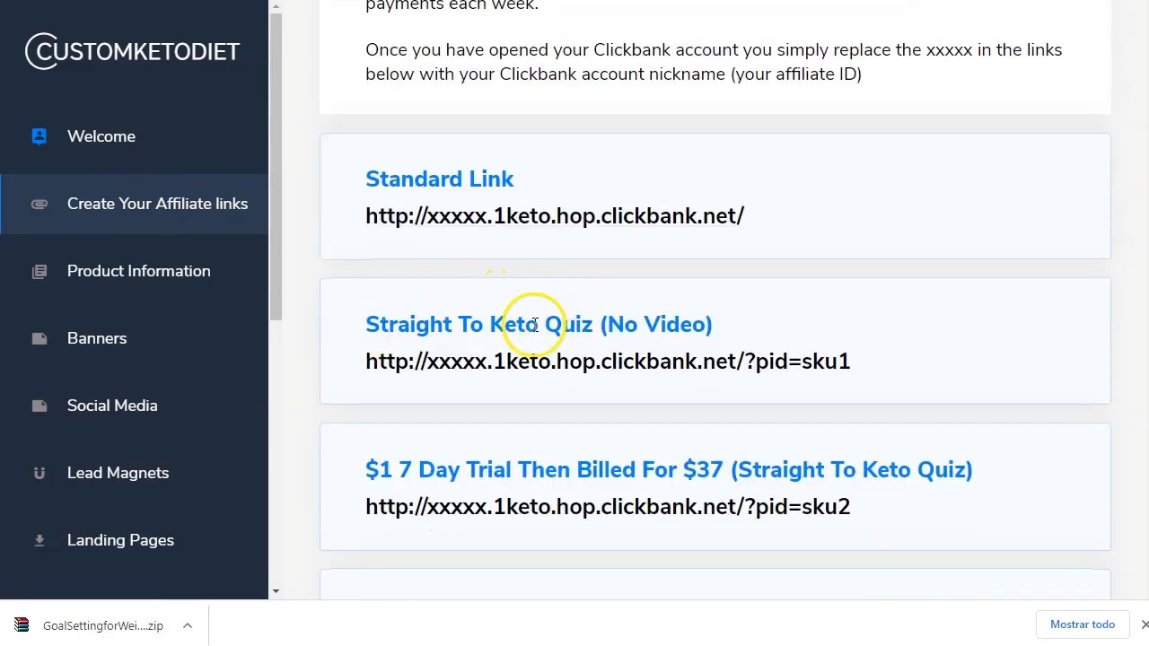
pyautogui.scroll(-1, 533, 325)
pyautogui.scroll(-1, 536, 333)
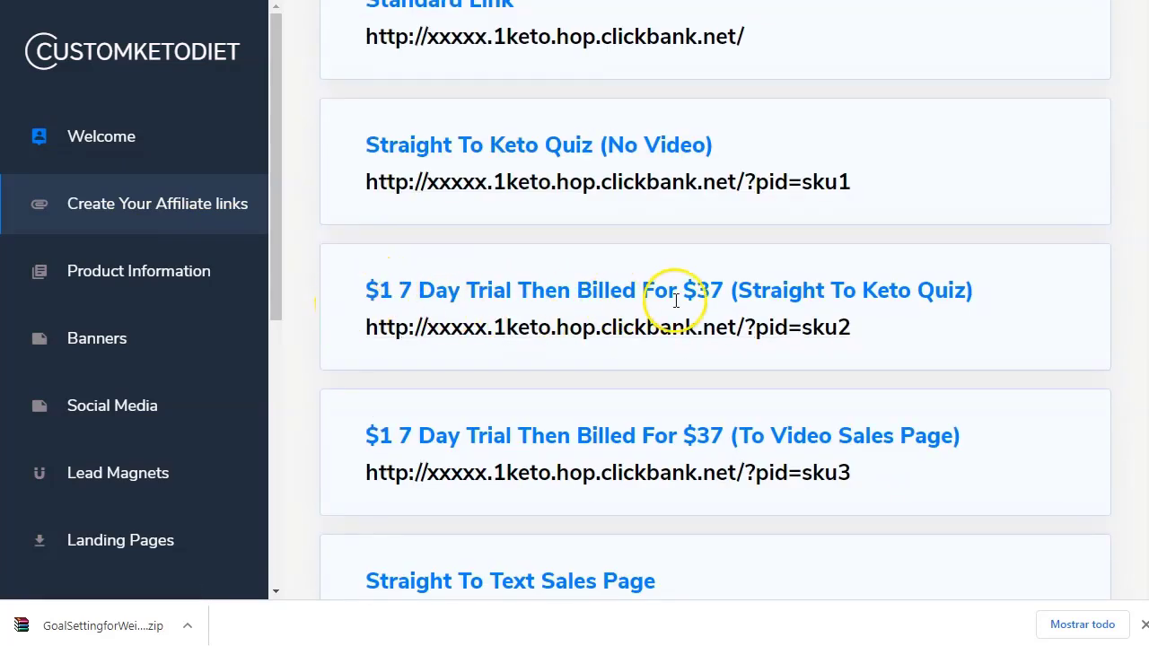
pyautogui.scroll(-1, 665, 315)
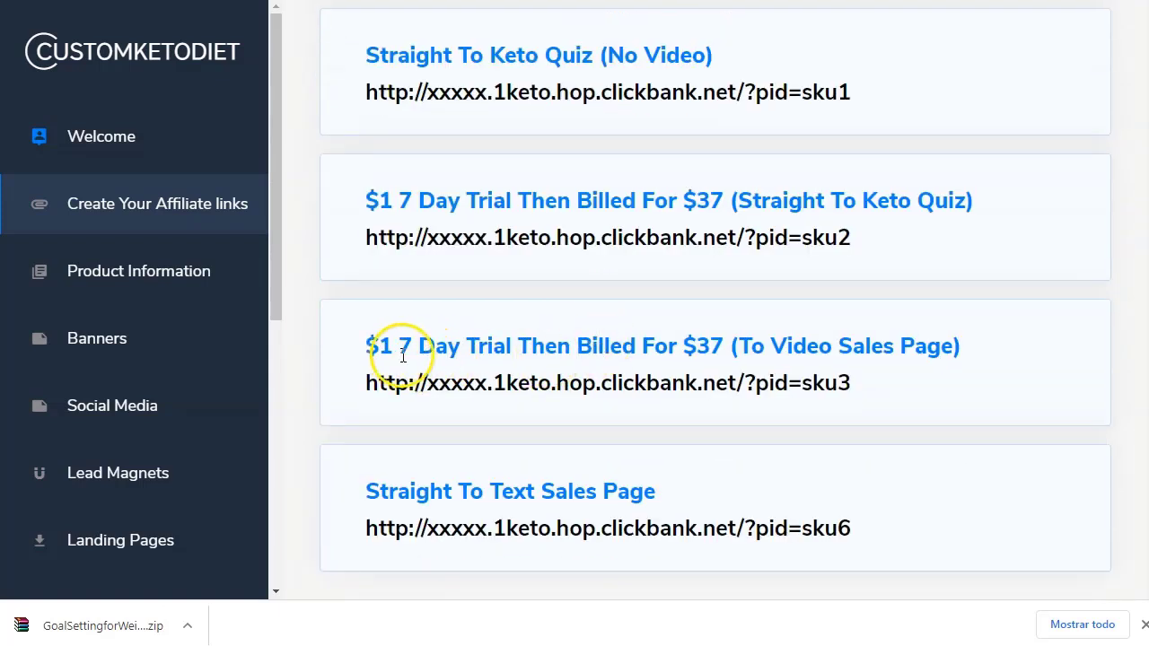
pyautogui.scroll(-1, 715, 335)
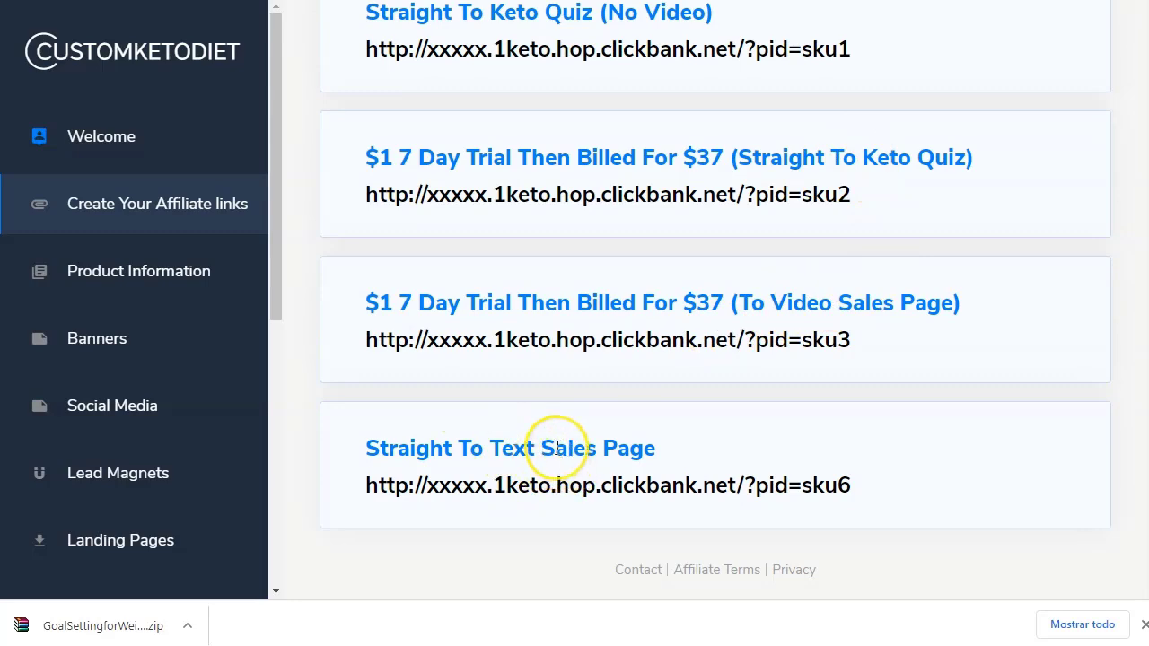
pyautogui.scroll(6, 557, 447)
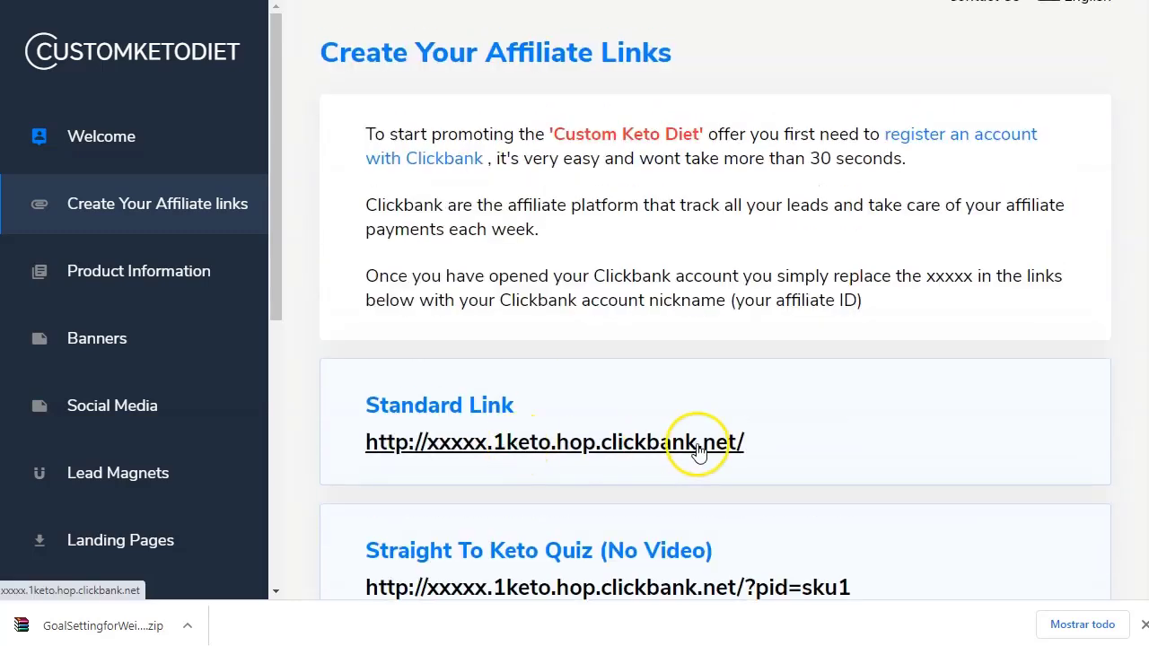
pyautogui.moveTo(721, 446); pyautogui.dragTo(341, 457)
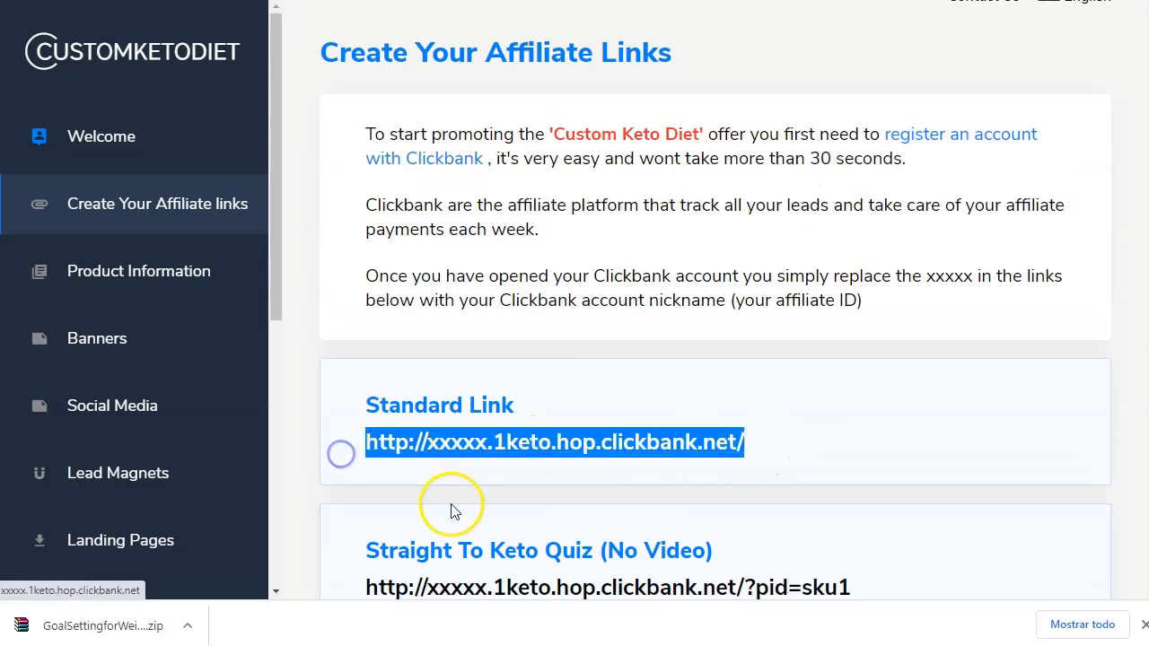
pyautogui.click(444, 468)
pyautogui.moveTo(434, 449)
pyautogui.mouseDown()
pyautogui.moveTo(467, 461)
pyautogui.moveTo(435, 437)
pyautogui.mouseUp()
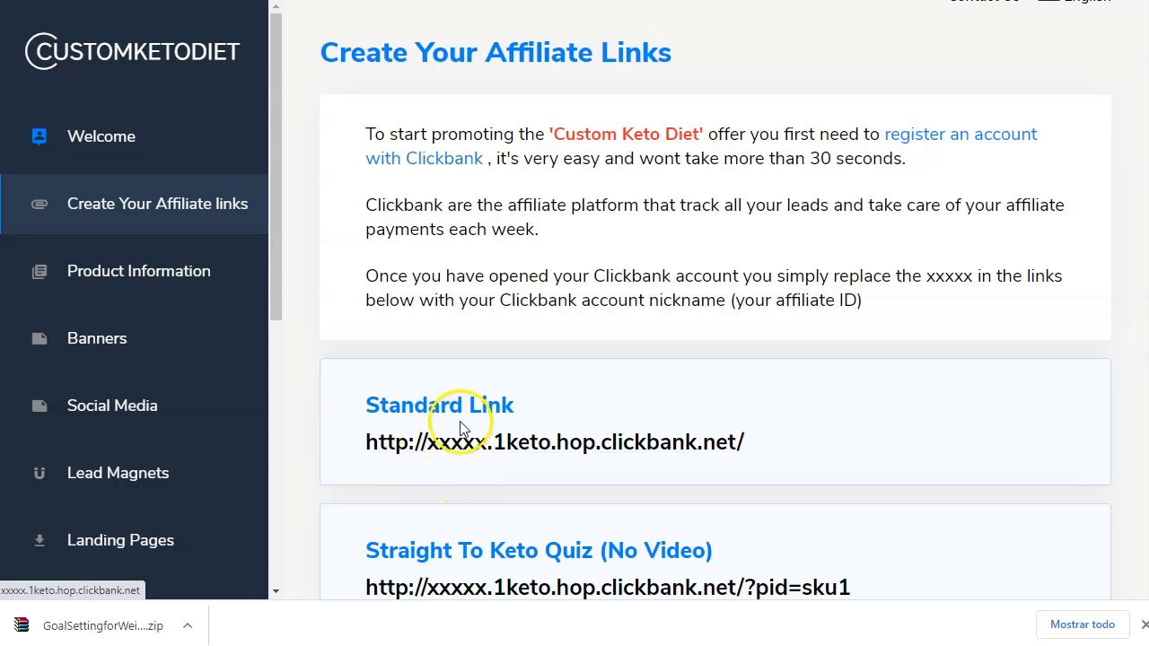
pyautogui.moveTo(768, 447); pyautogui.dragTo(363, 449)
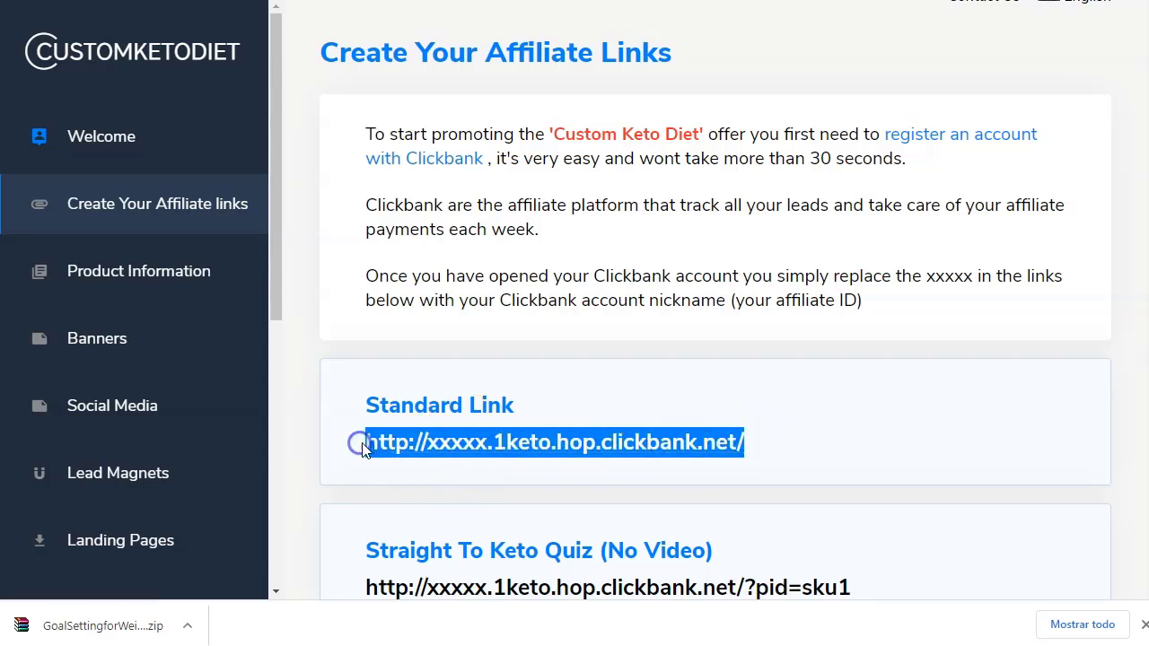
pyautogui.rightClick(705, 440)
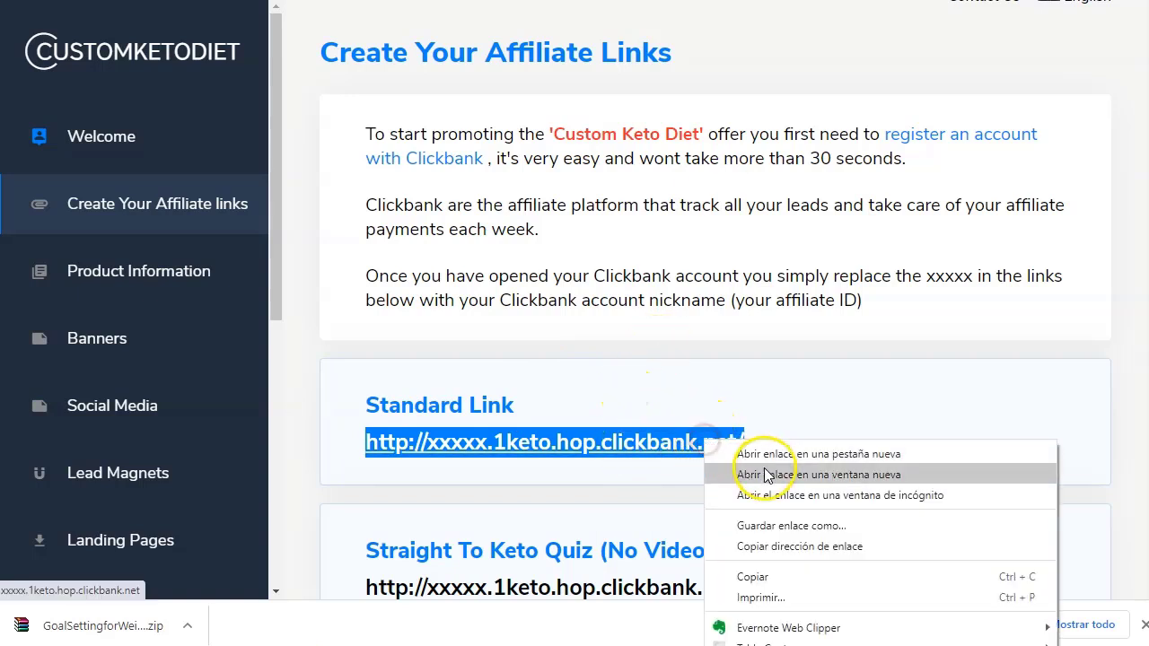
pyautogui.click(808, 546)
# Switch to systeme.io and preview the keto diet optin funnel's squeeze page, examining its headline, image and email form.
pyautogui.hotkey('ctrl', 'Tab')
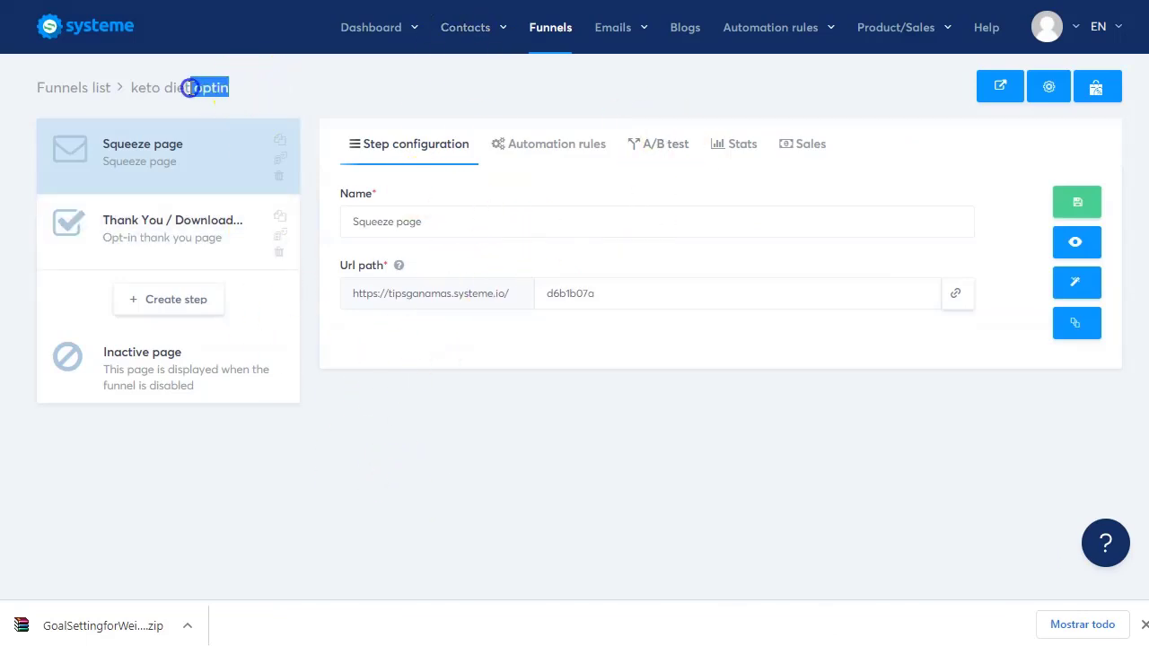
pyautogui.click(250, 90)
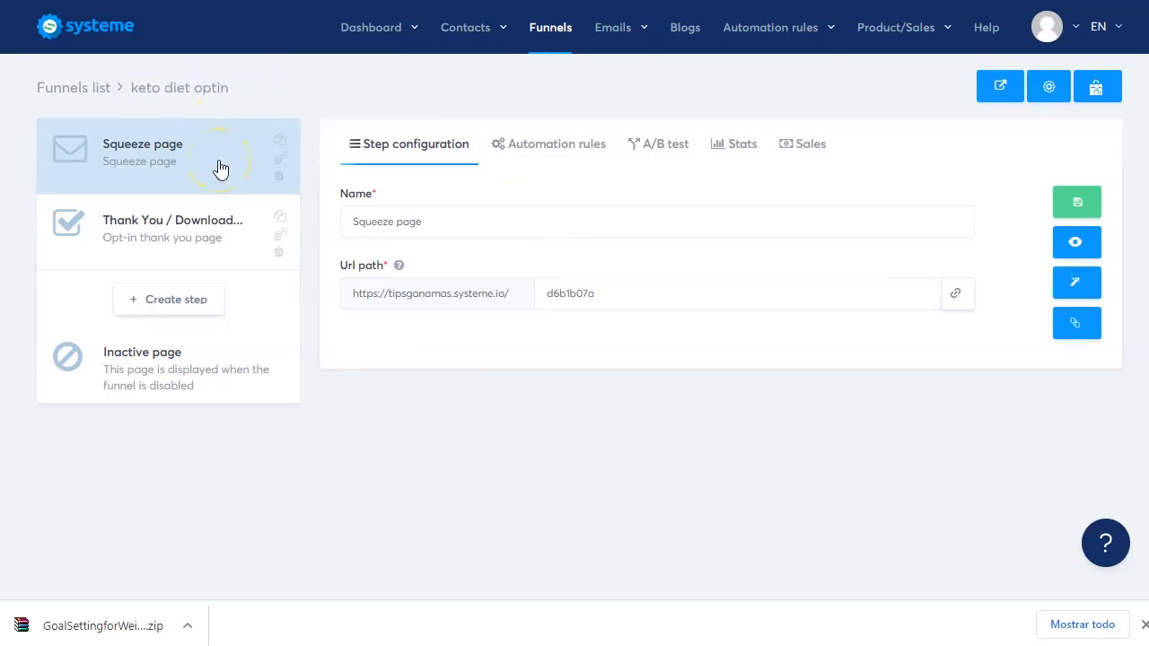
pyautogui.click(1076, 243)
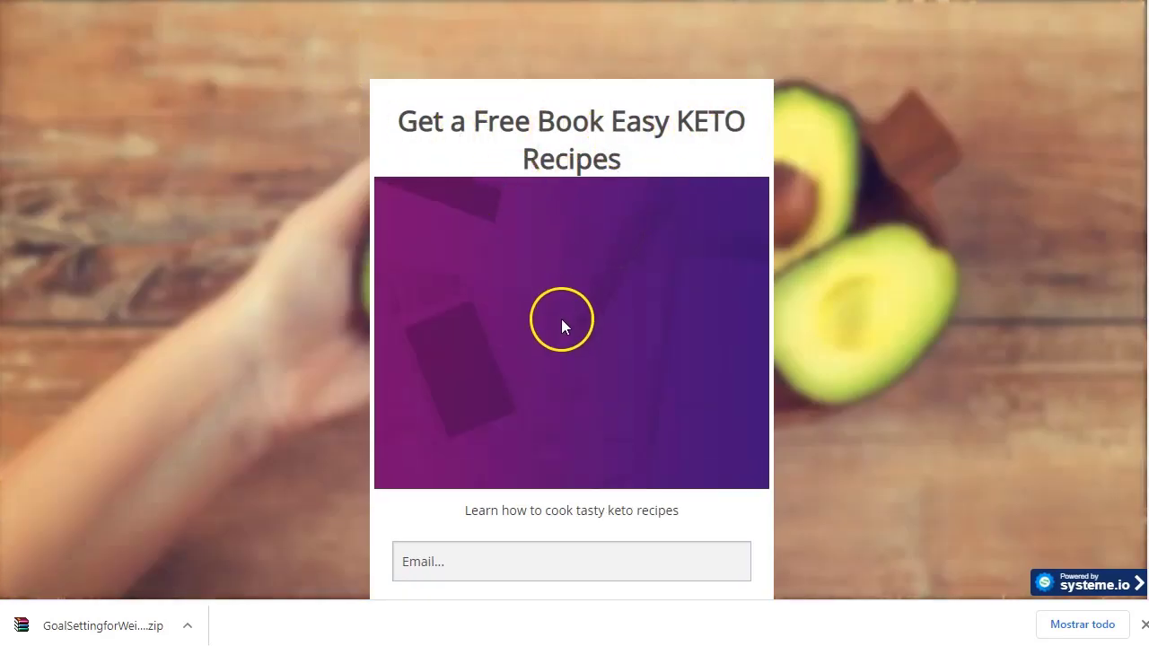
pyautogui.scroll(-2, 561, 318)
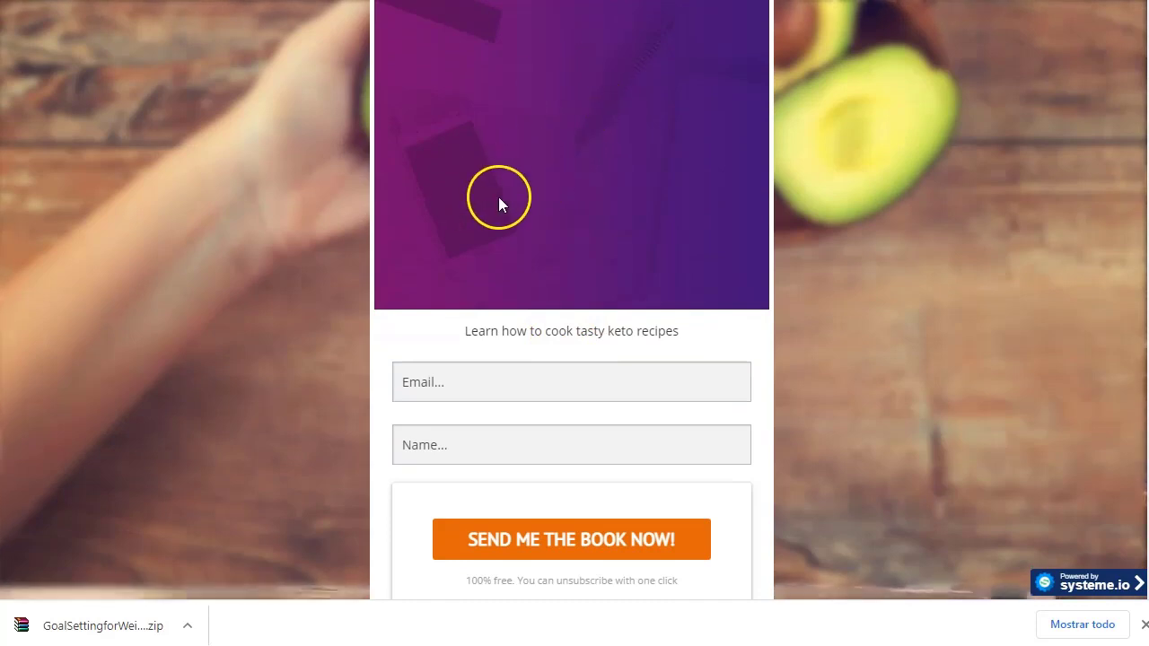
pyautogui.scroll(-1, 516, 188)
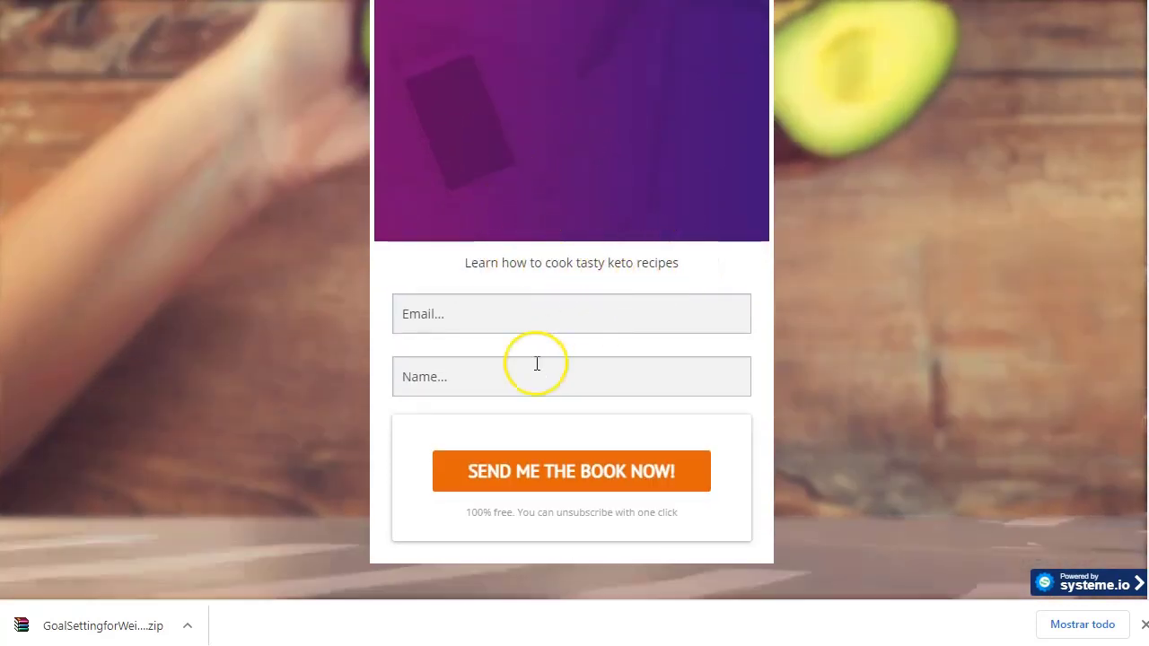
pyautogui.scroll(3, 927, 171)
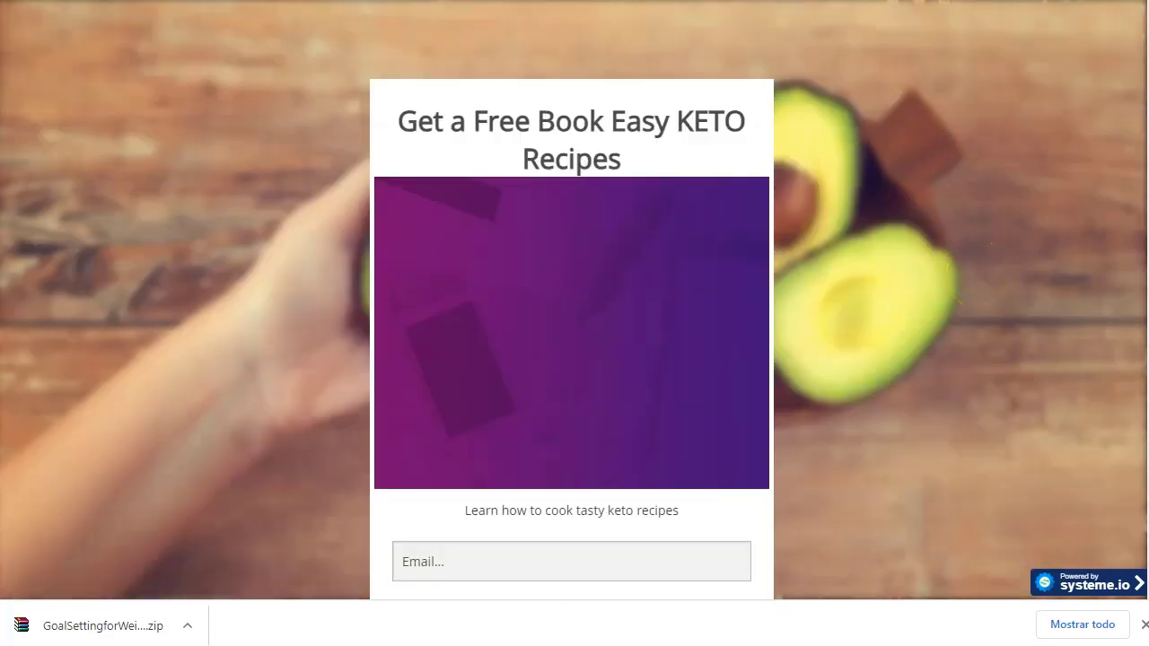
pyautogui.hotkey('ctrl', 'w')
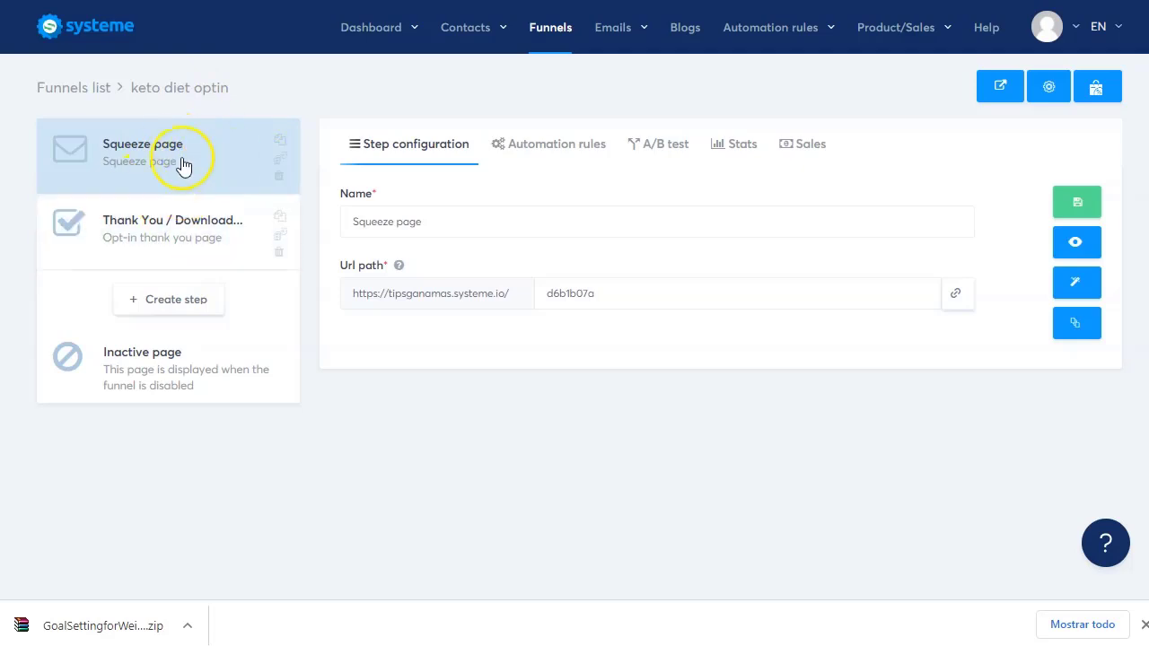
# Create a new funnel step named "lead magnet" with the type Squeeze page.
pyautogui.click(186, 303)
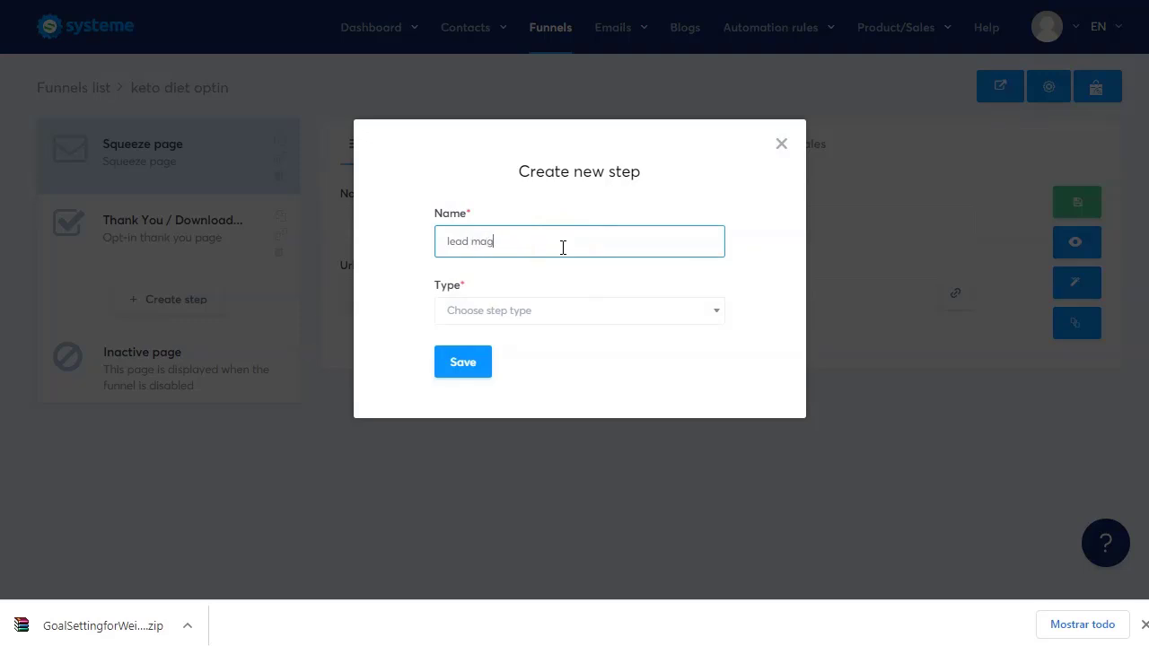
pyautogui.click(545, 312)
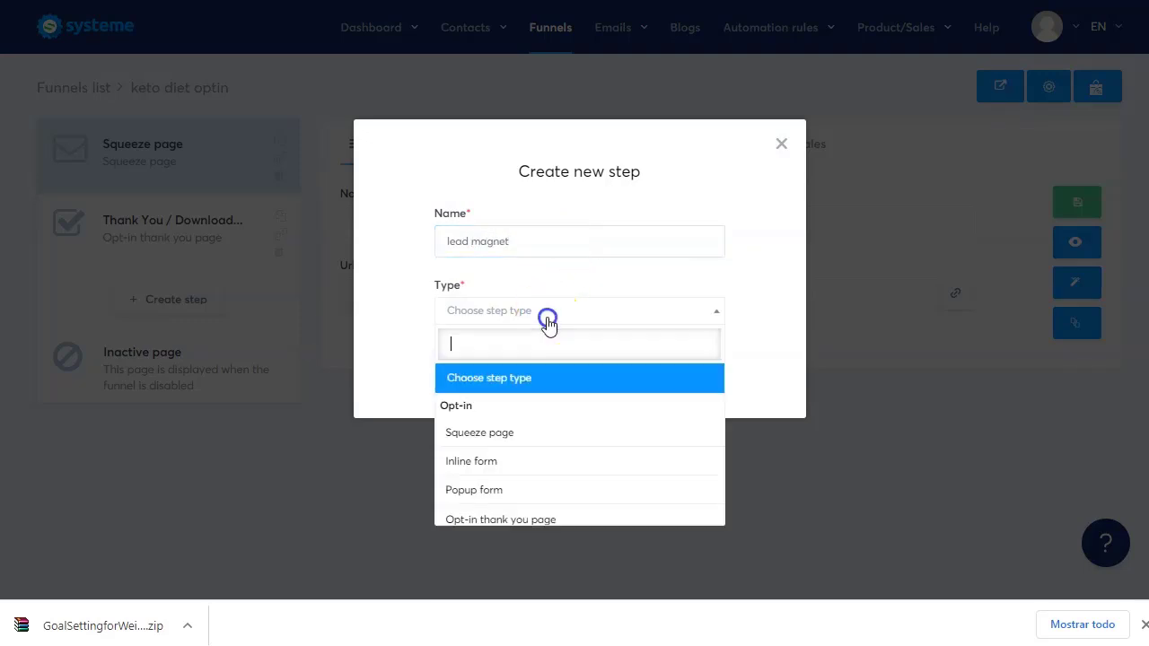
pyautogui.click(487, 434)
pyautogui.click(463, 359)
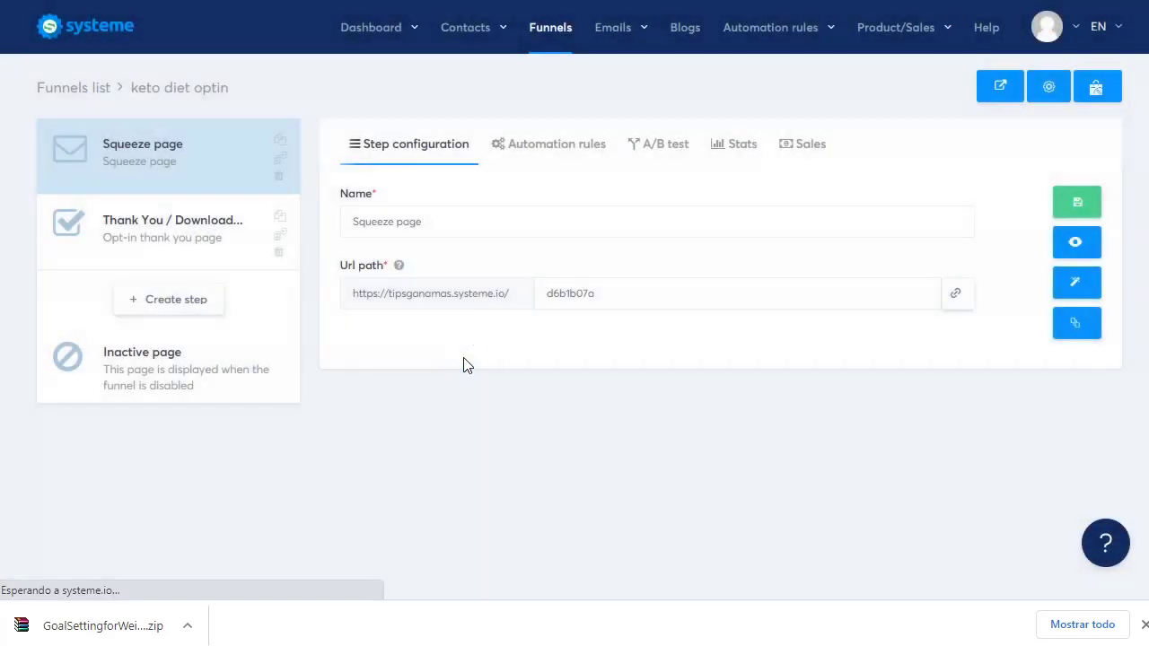
# Assign the desert-background template "The 3 step system to sell on autopilot!" to the lead magnet step and open it in the page editor.
pyautogui.click(148, 315)
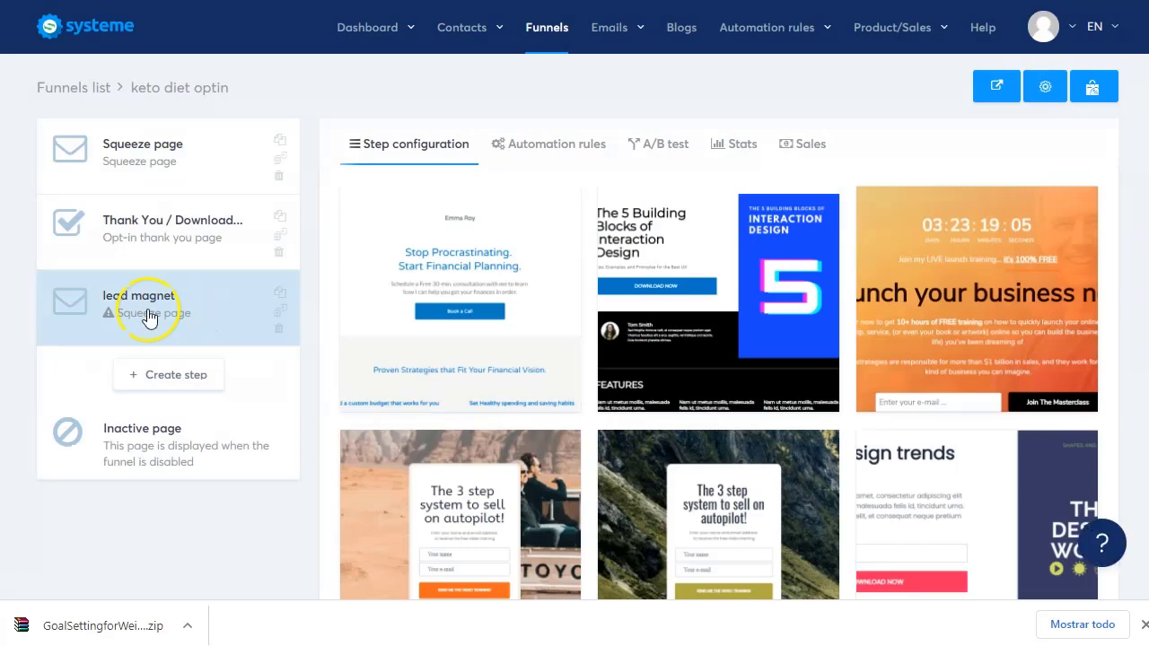
pyautogui.scroll(-1, 548, 351)
pyautogui.scroll(-2, 555, 356)
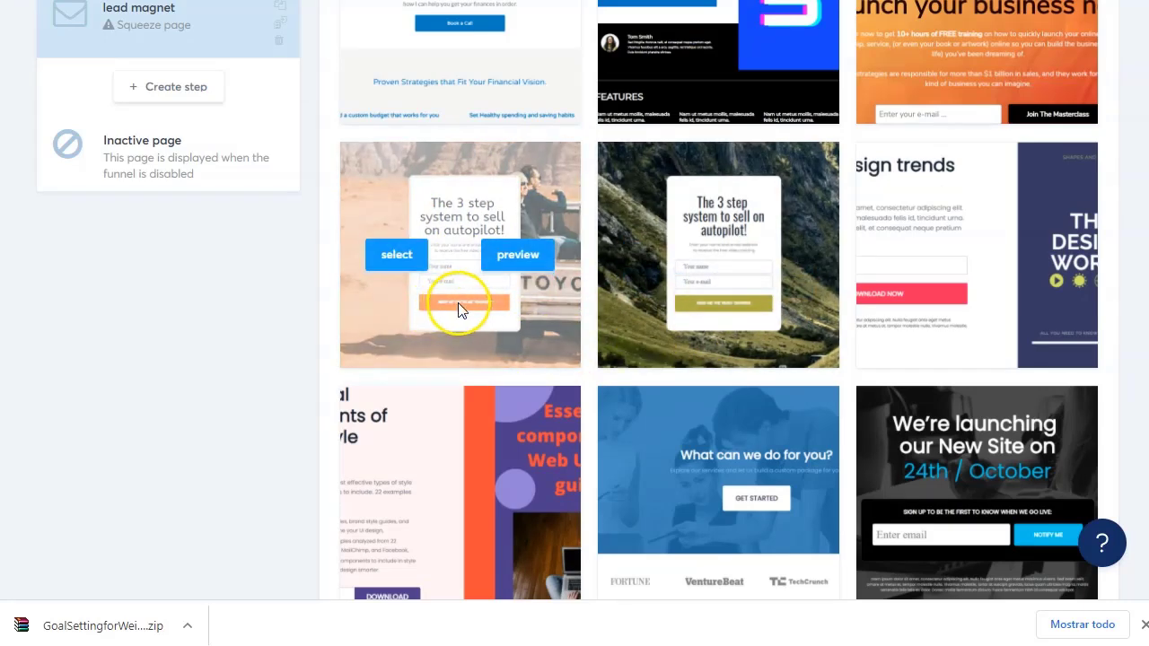
pyautogui.click(398, 257)
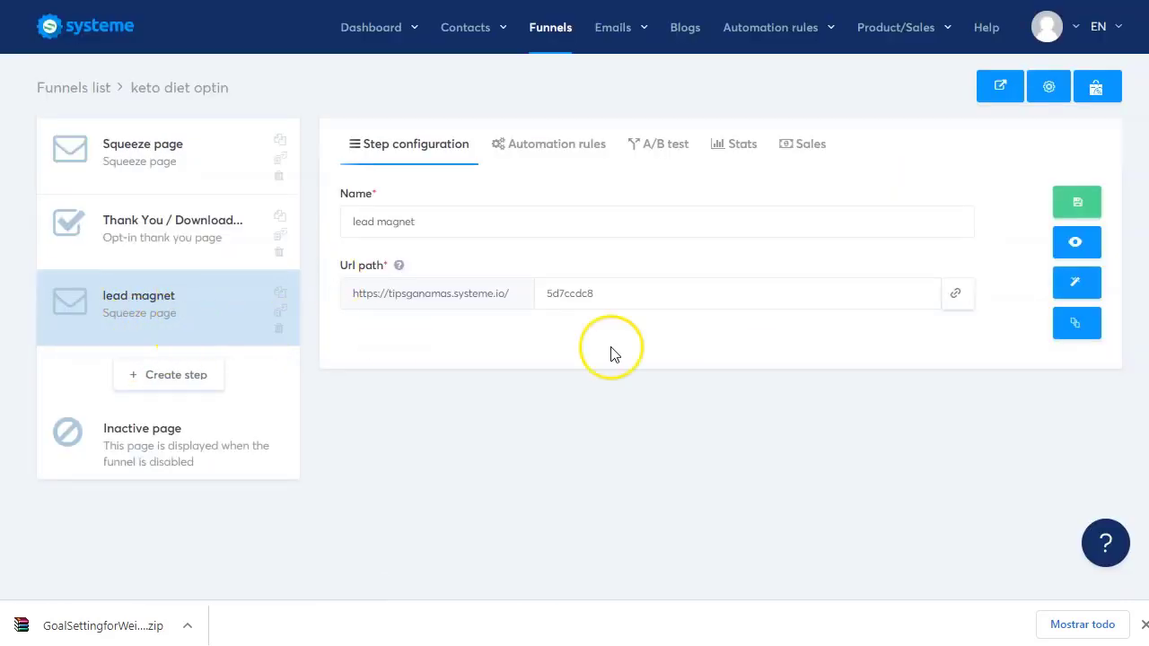
pyautogui.click(1078, 283)
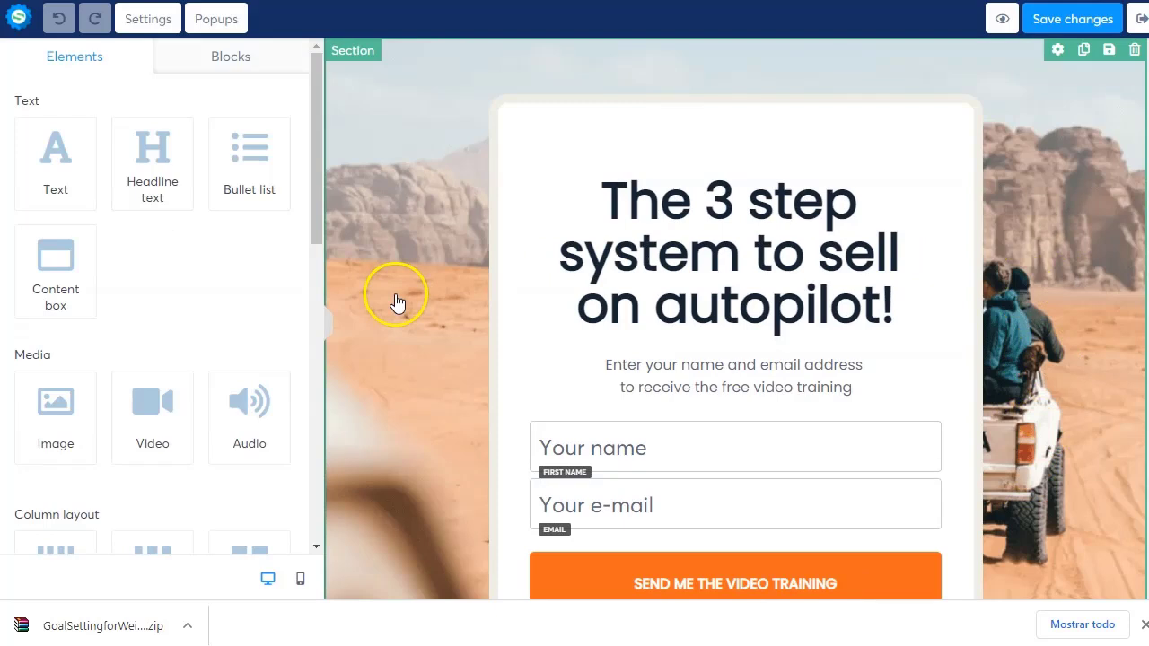
# Switch to Google in a new browser tab and search for images of "avocado".
pyautogui.hotkey('ctrl', 't')
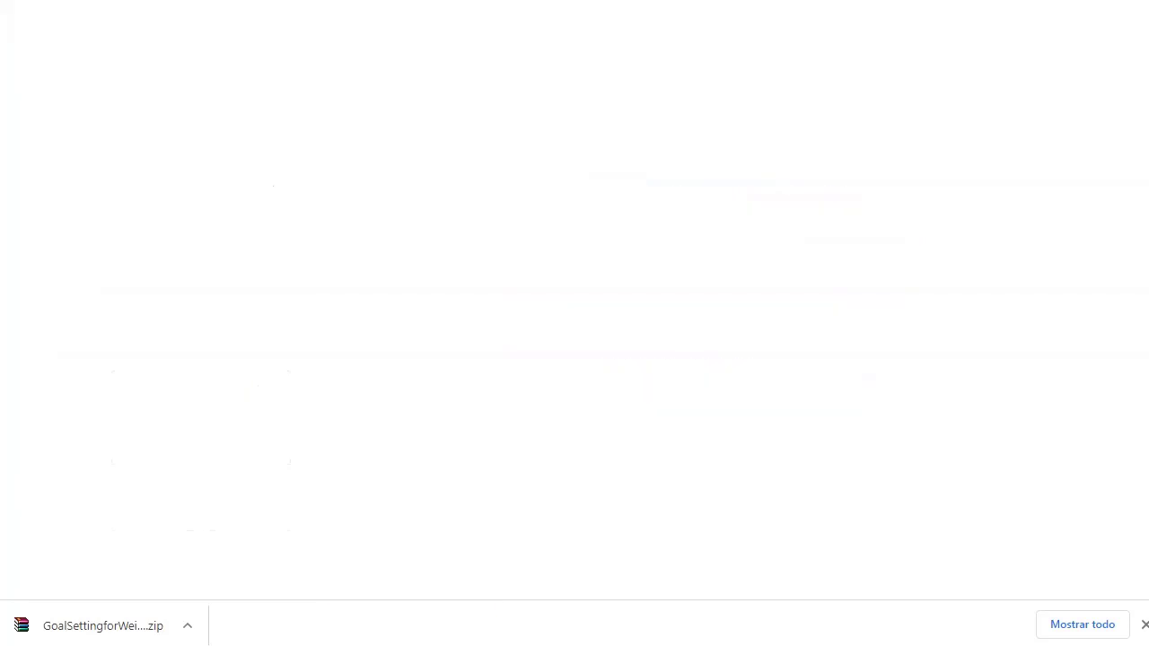
pyautogui.click(631, 285)
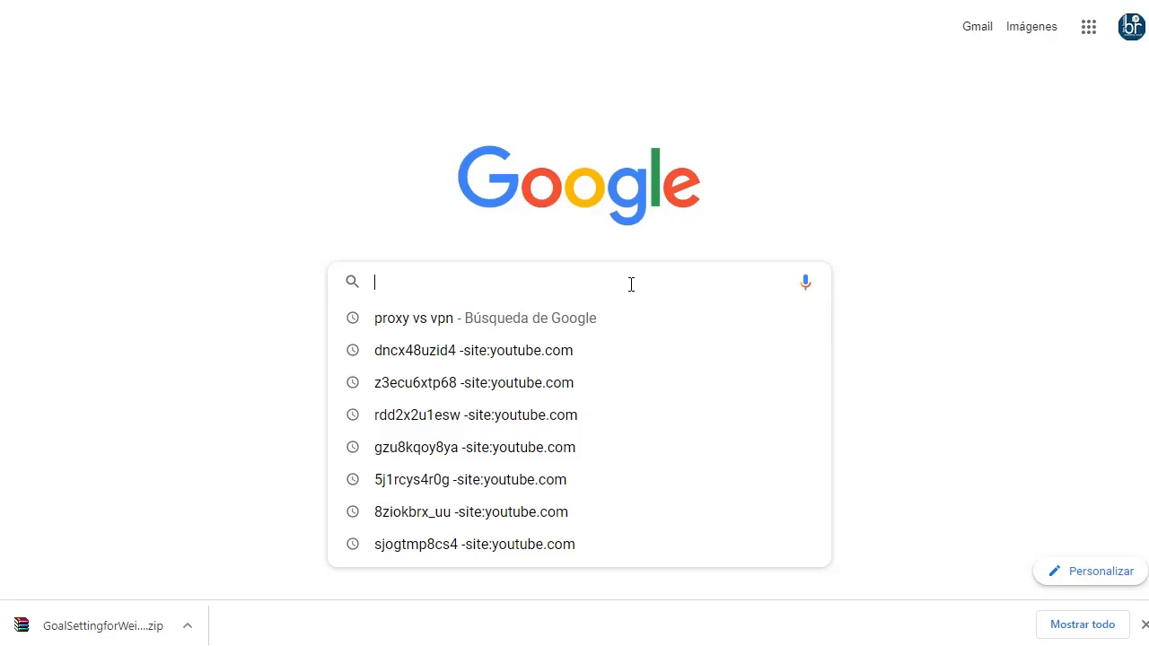
pyautogui.write('avocado')
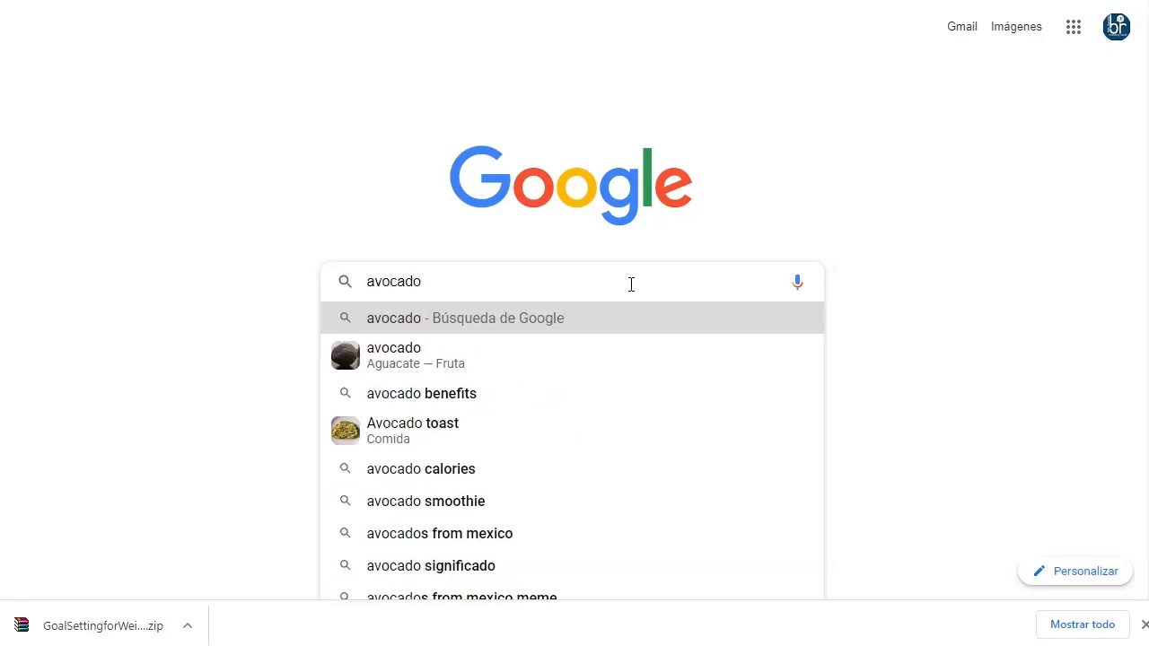
pyautogui.press('Return')
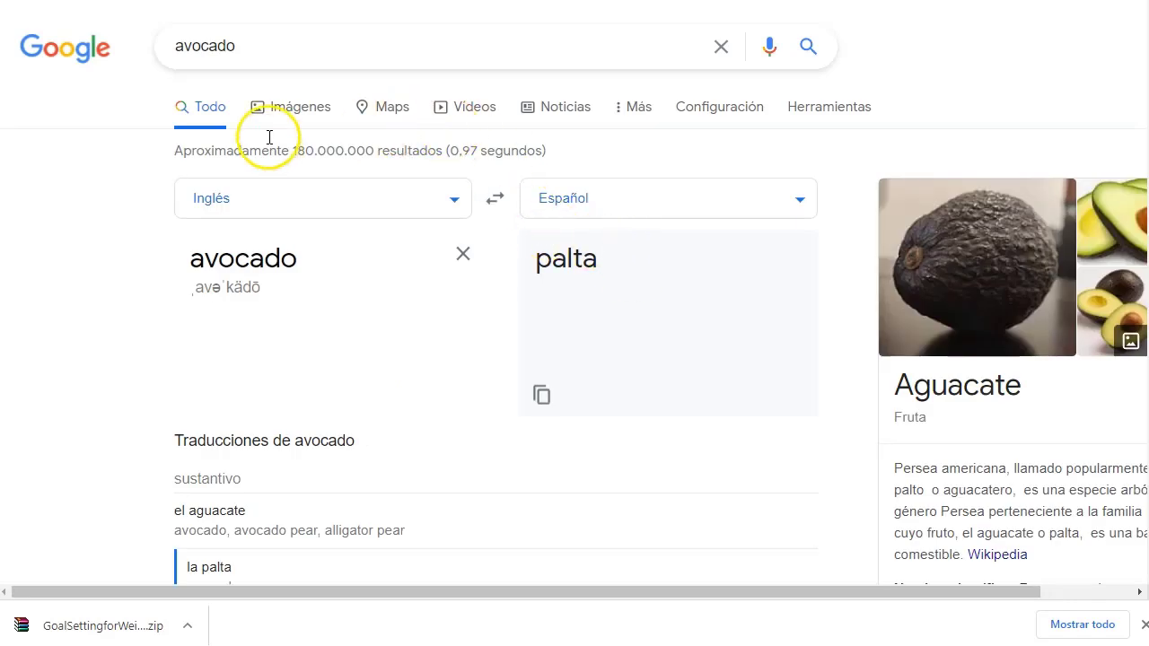
pyautogui.click(288, 108)
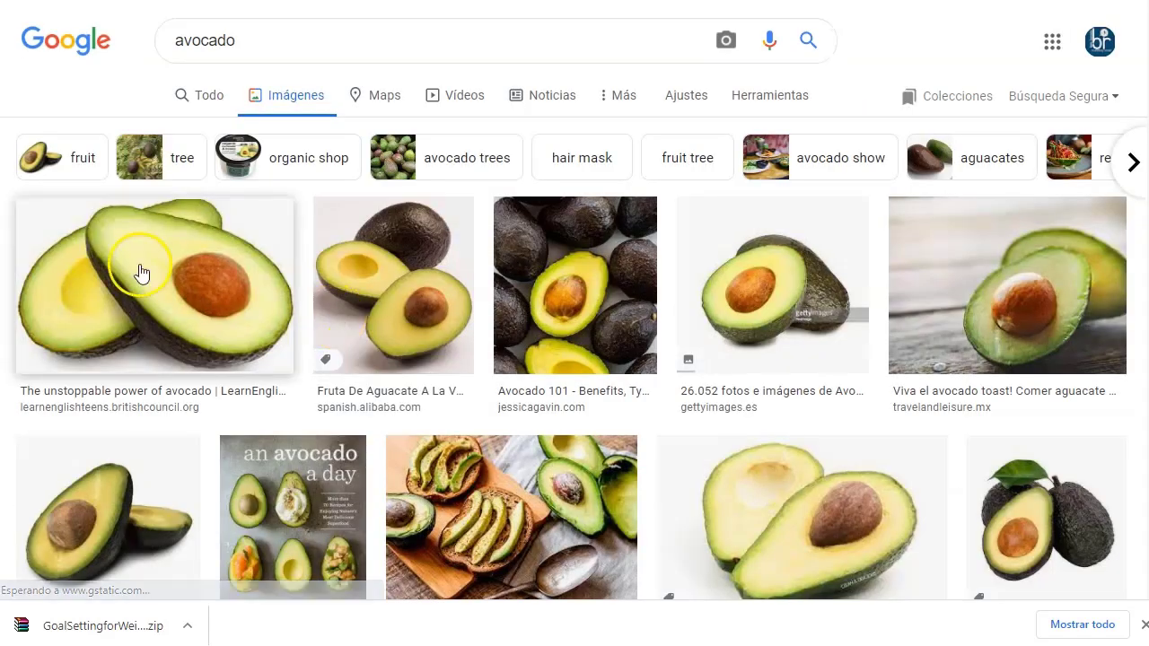
# Find the philmaffetone.com picture of halved avocados in a wooden bowl and open the image in its own tab.
pyautogui.scroll(-2, 402, 287)
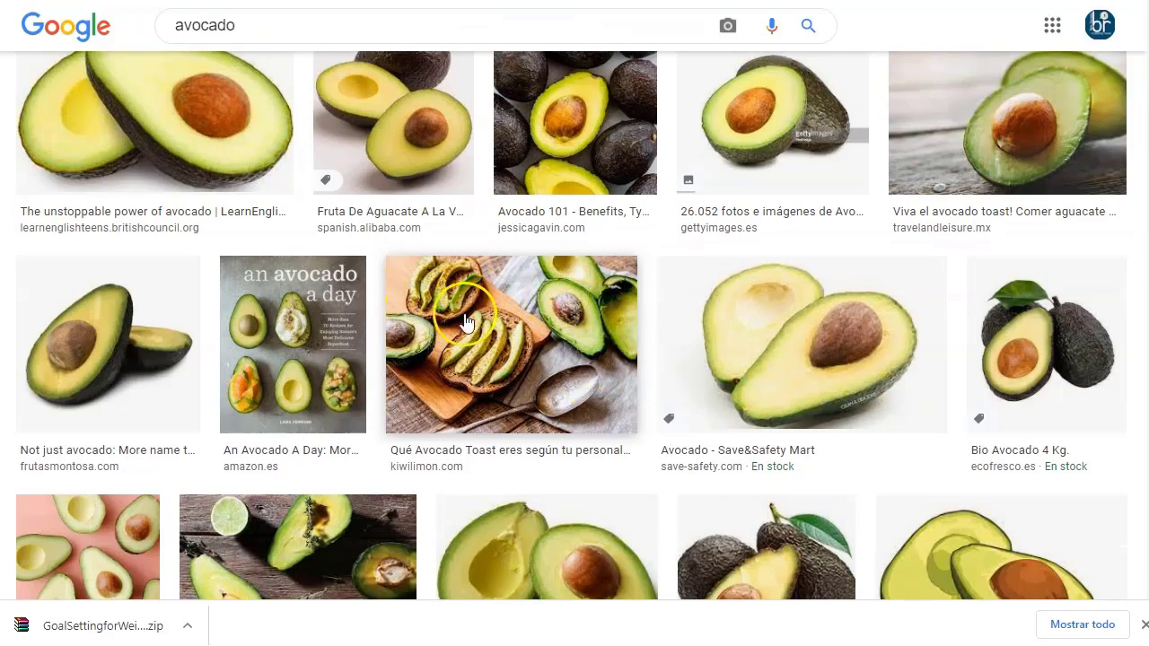
pyautogui.scroll(-5, 501, 333)
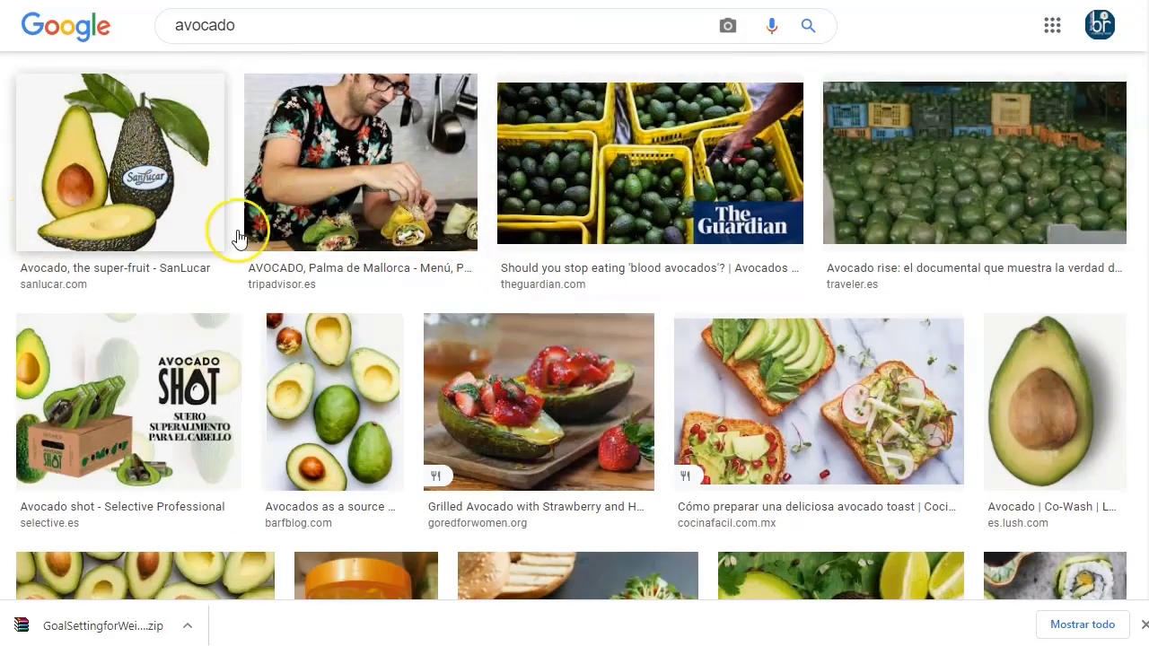
pyautogui.scroll(-1, 420, 269)
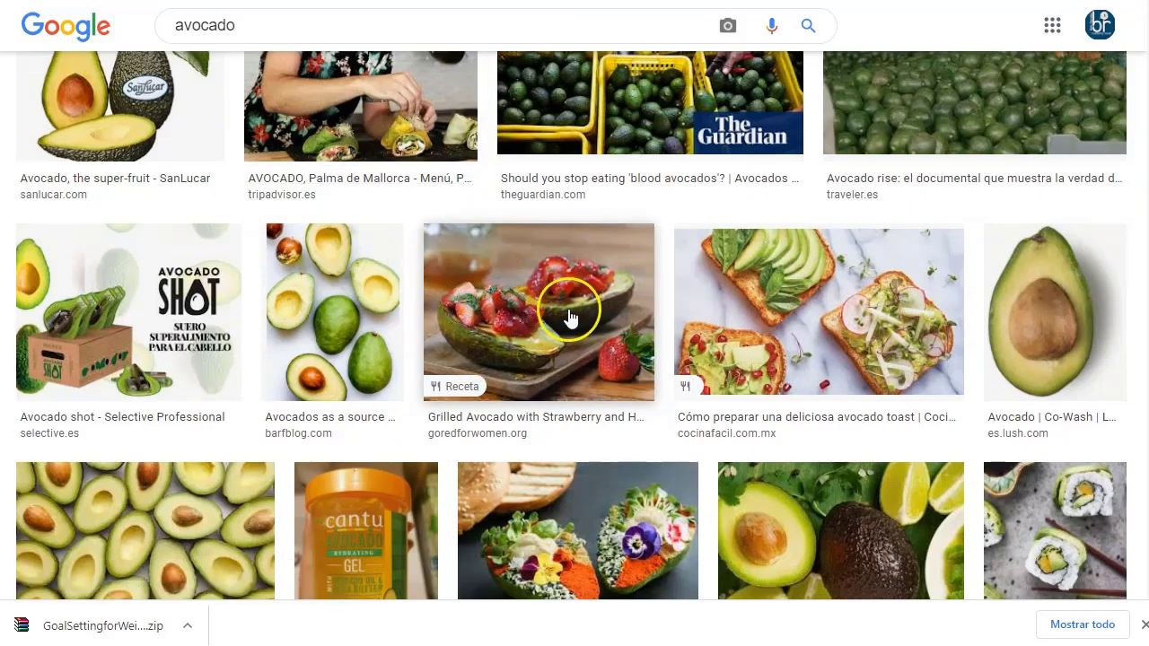
pyautogui.scroll(-2, 570, 315)
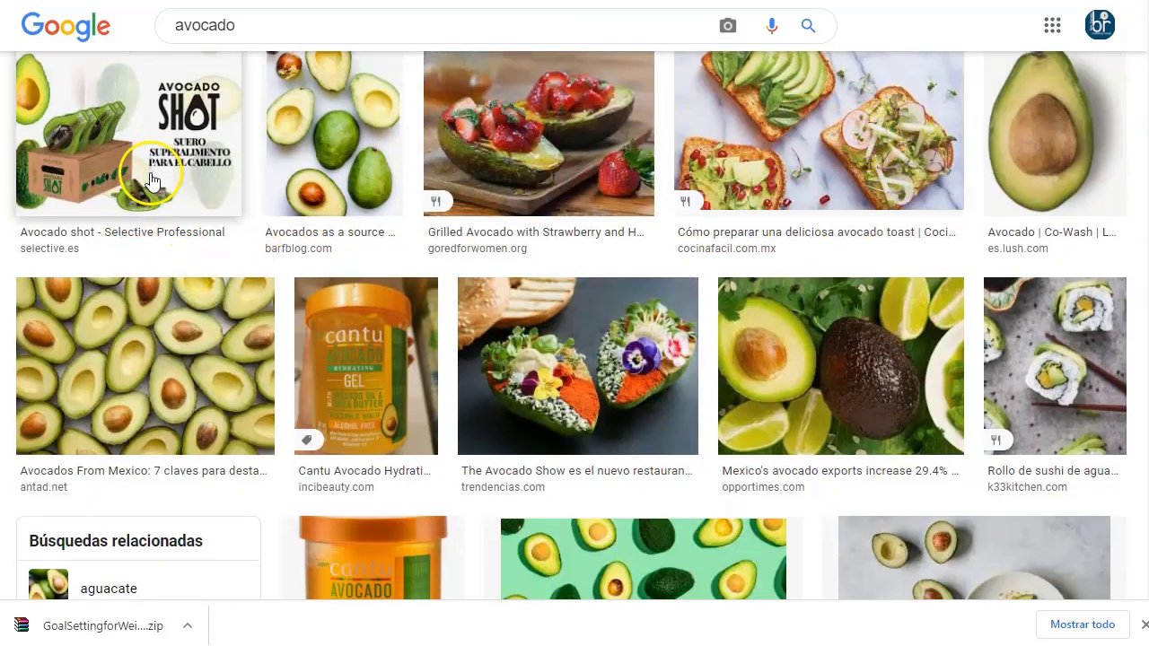
pyautogui.scroll(-1, 147, 224)
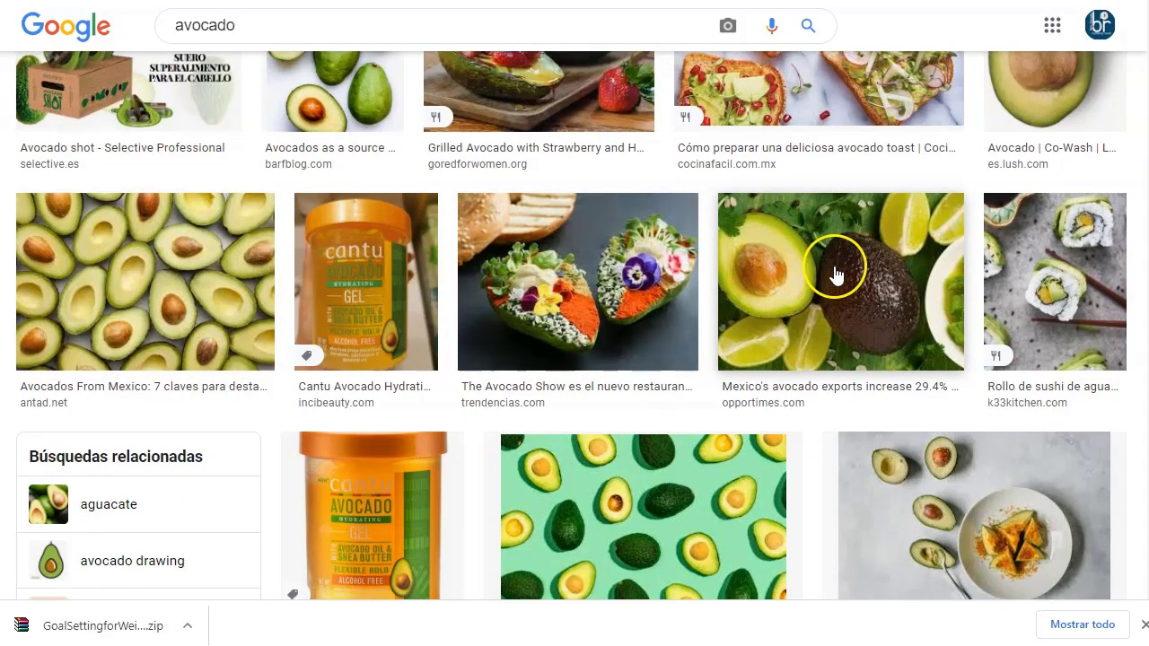
pyautogui.scroll(-6, 575, 392)
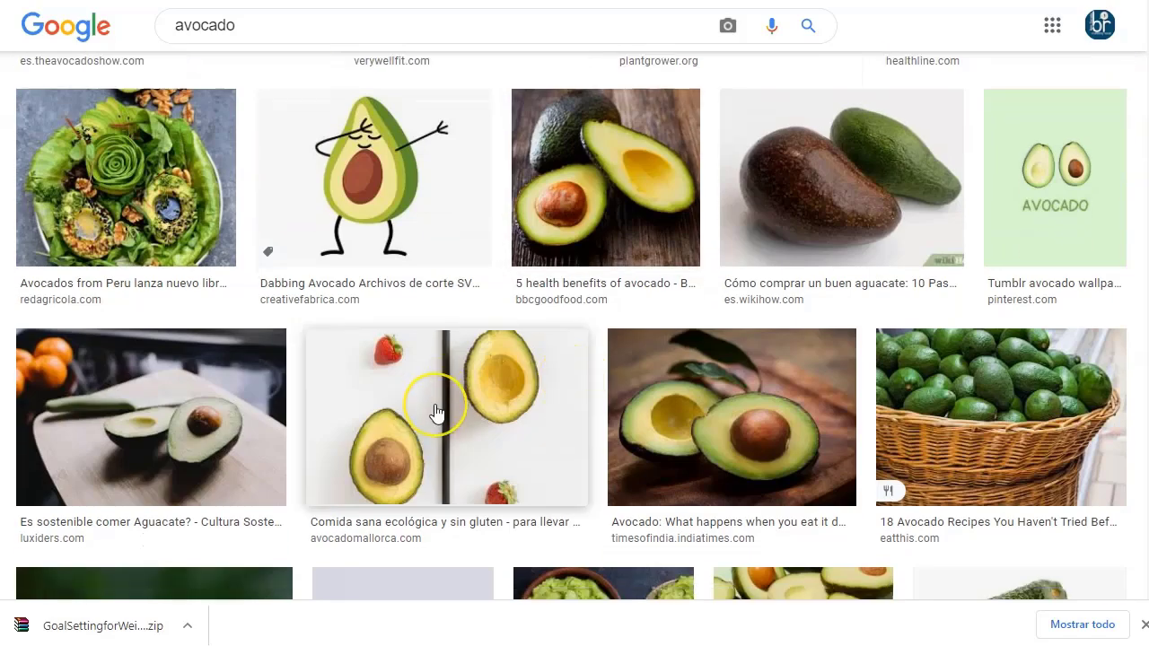
pyautogui.scroll(-7, 435, 413)
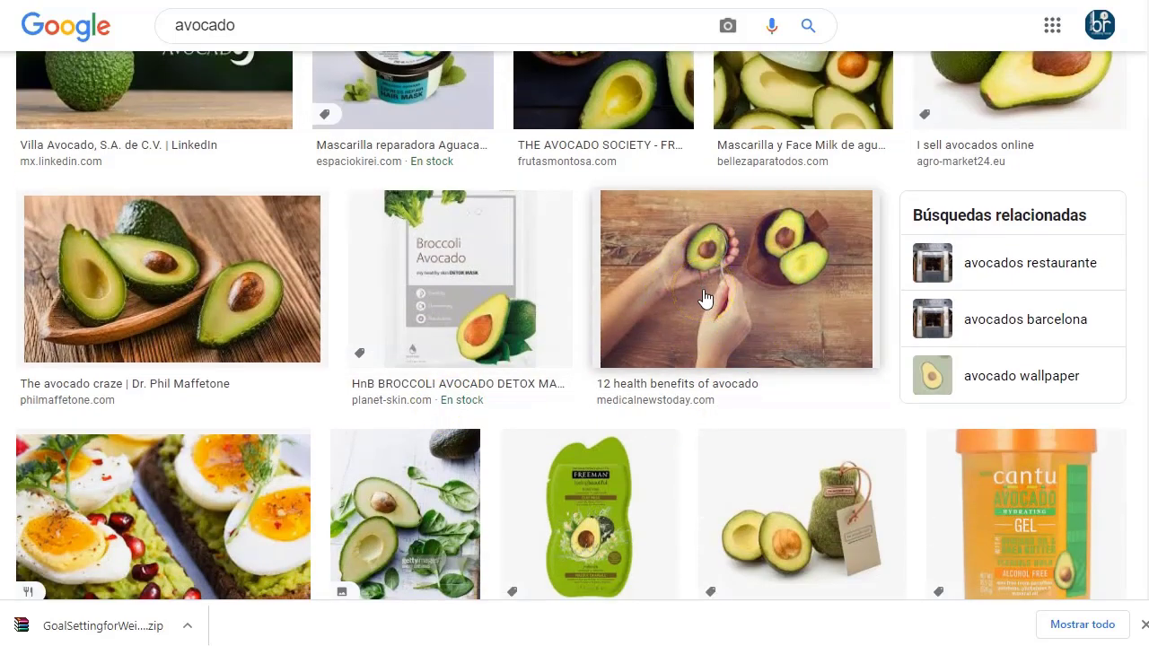
pyautogui.click(141, 333)
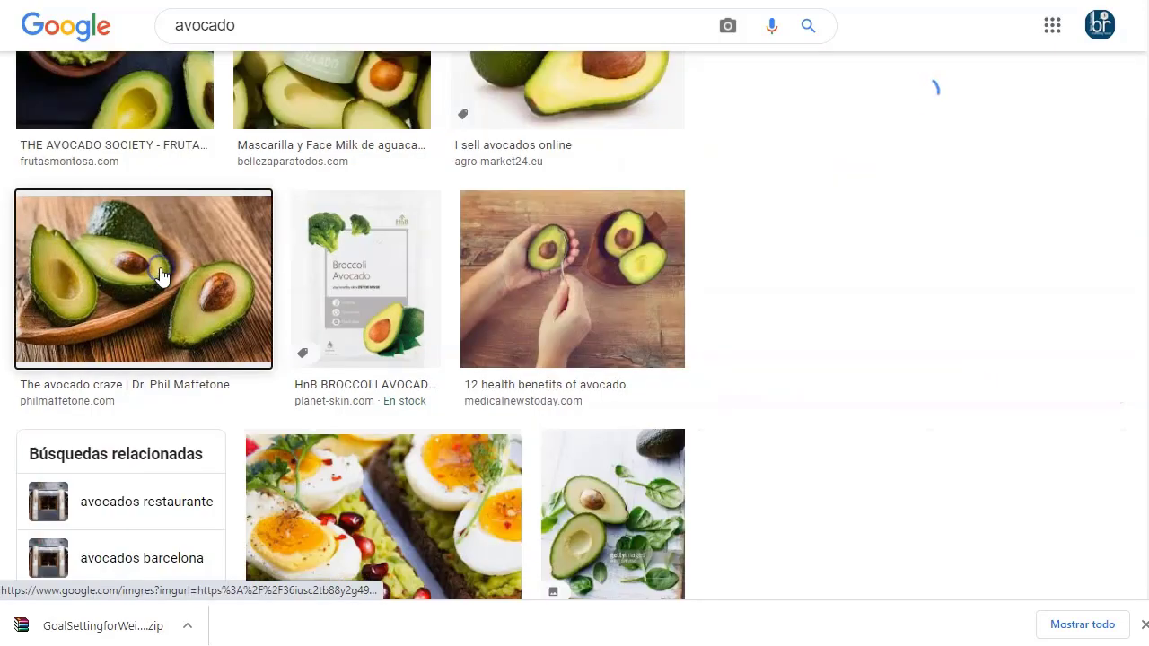
pyautogui.rightClick(922, 167)
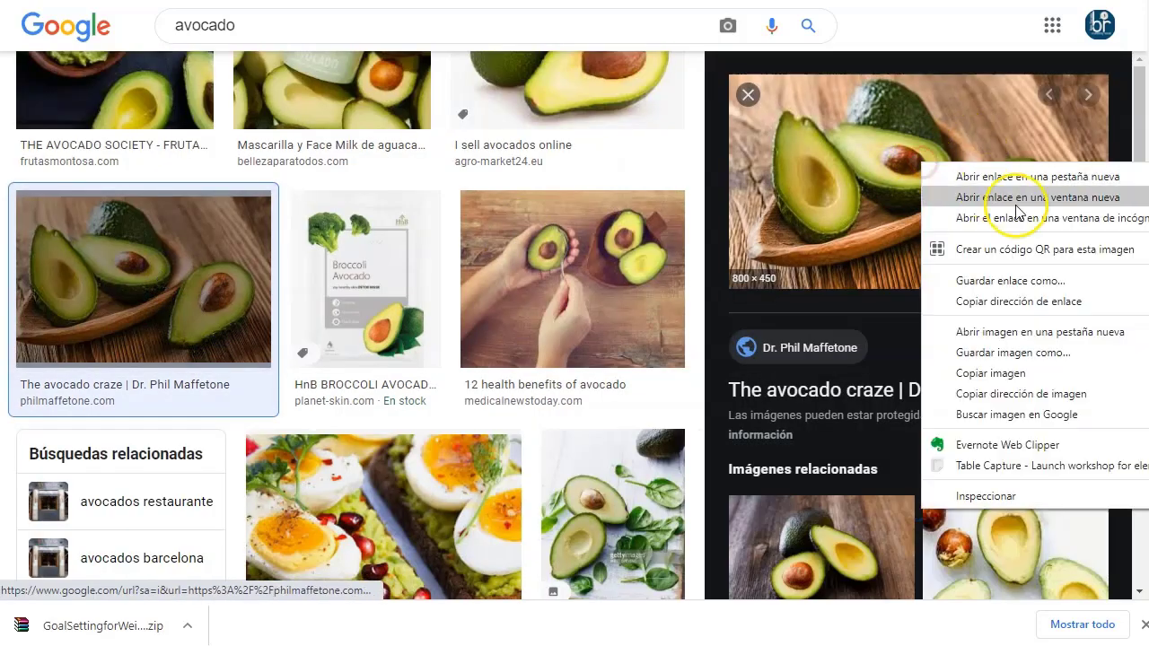
pyautogui.click(1031, 334)
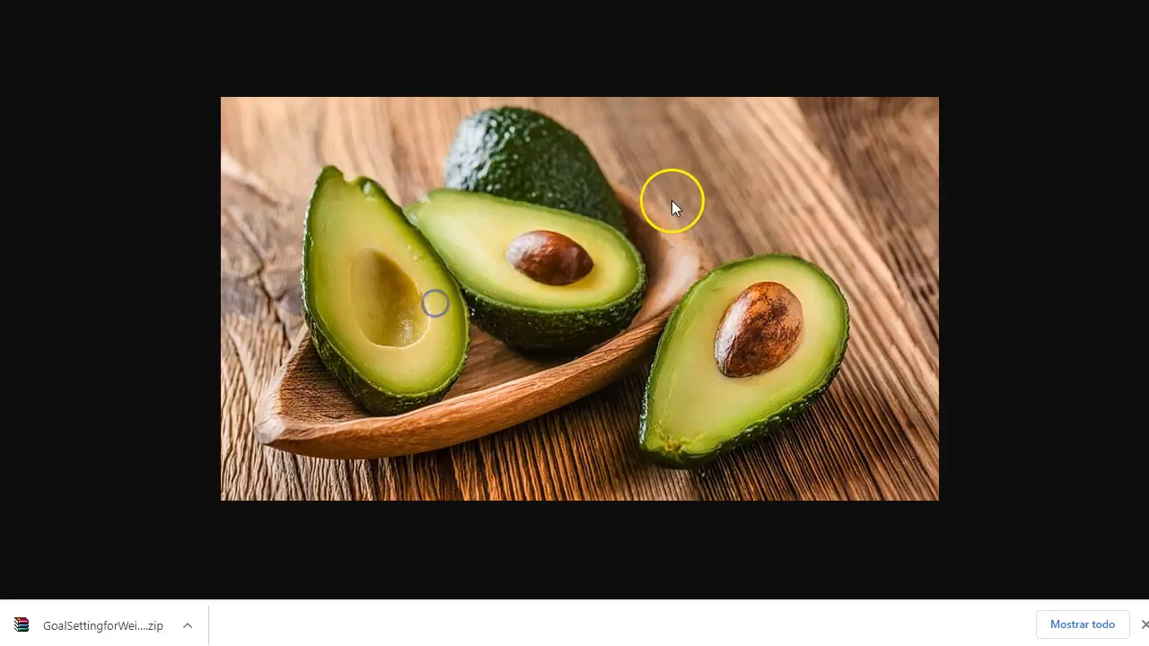
# Save the avocado picture as avocados.jpg and return to the systeme.io page editor.
pyautogui.rightClick(671, 201)
pyautogui.click(747, 236)
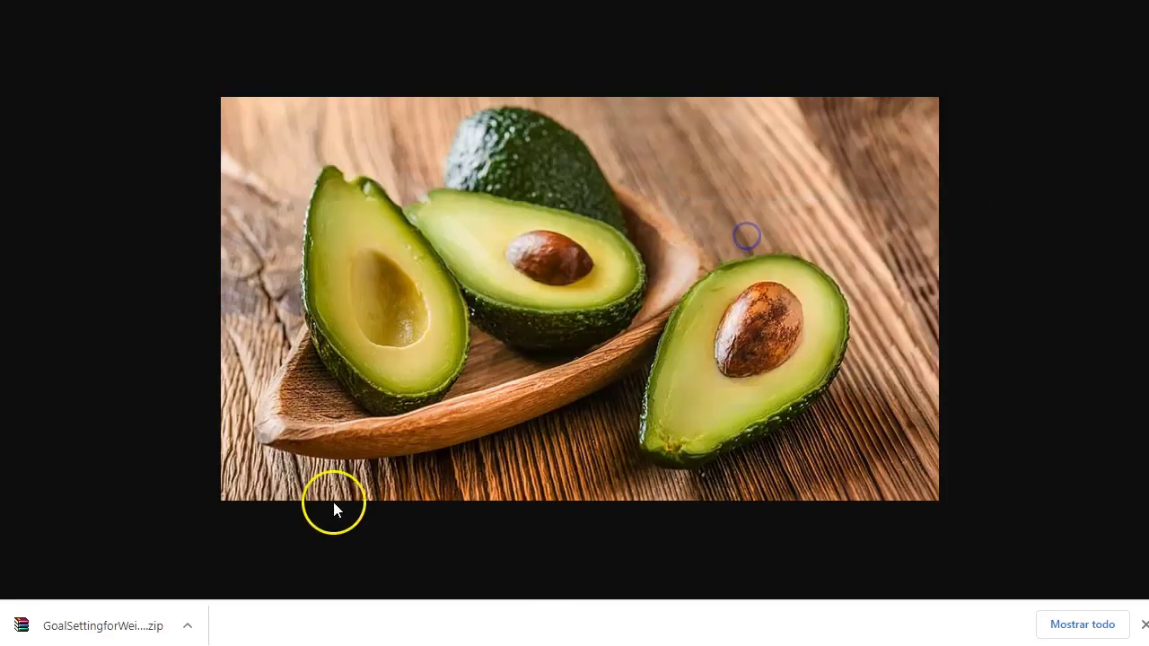
pyautogui.hotkey('ctrl', 'w')
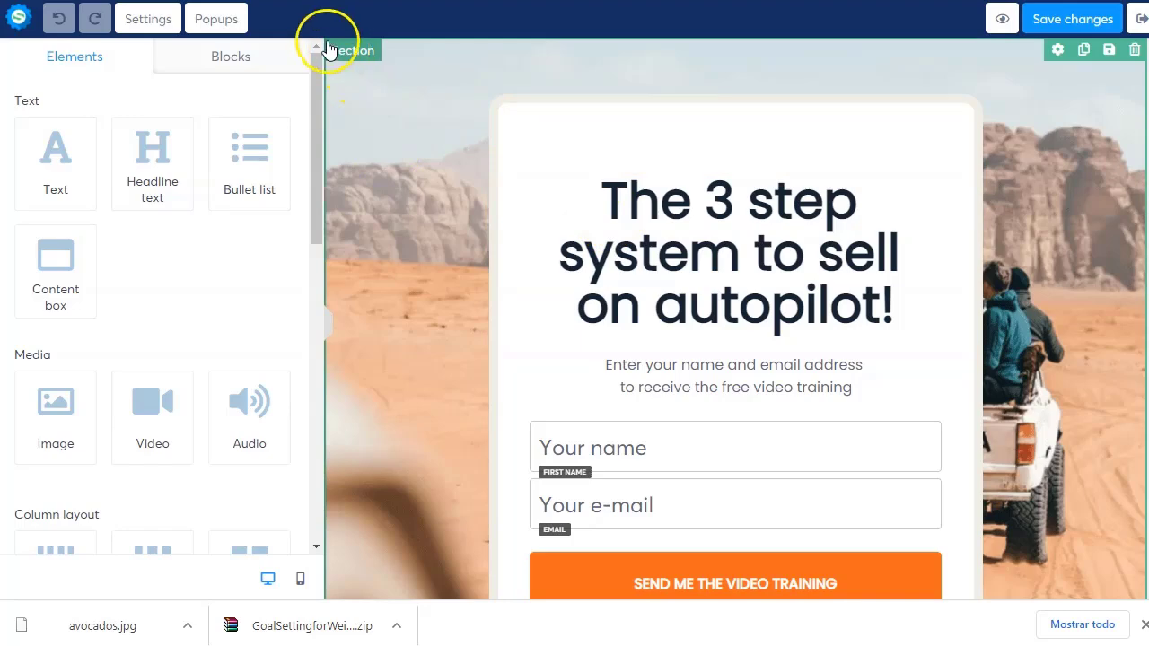
# Replace the page's background image with the uploaded avocados.jpg and set its blur to 5.
pyautogui.click(148, 20)
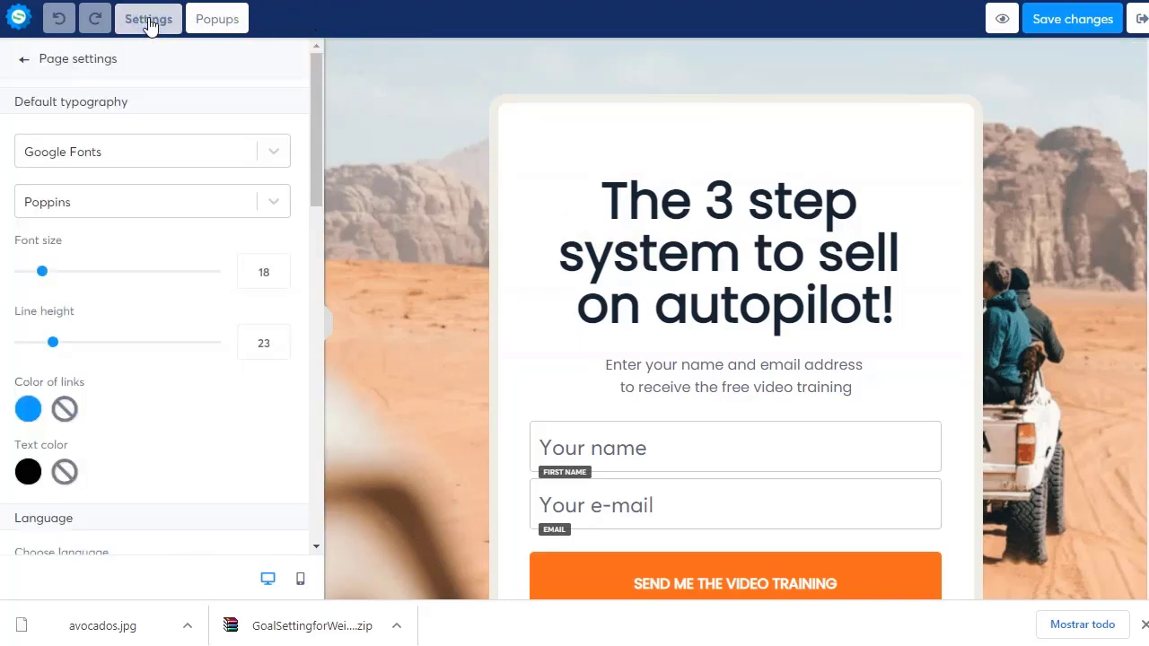
pyautogui.scroll(-4, 111, 367)
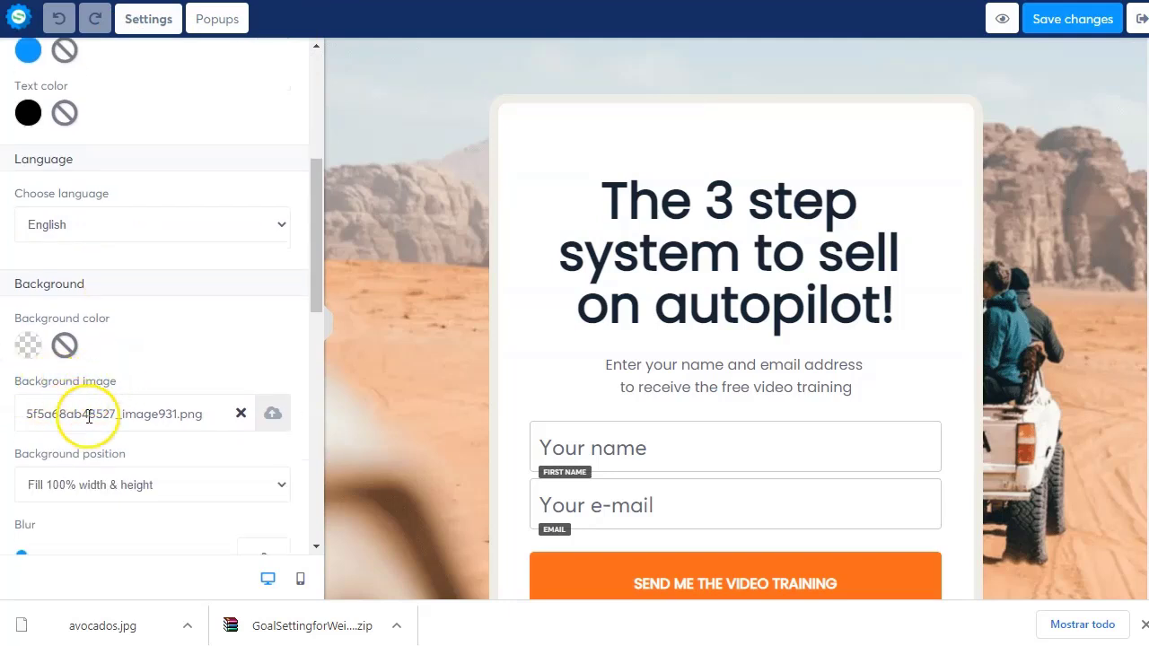
pyautogui.click(240, 412)
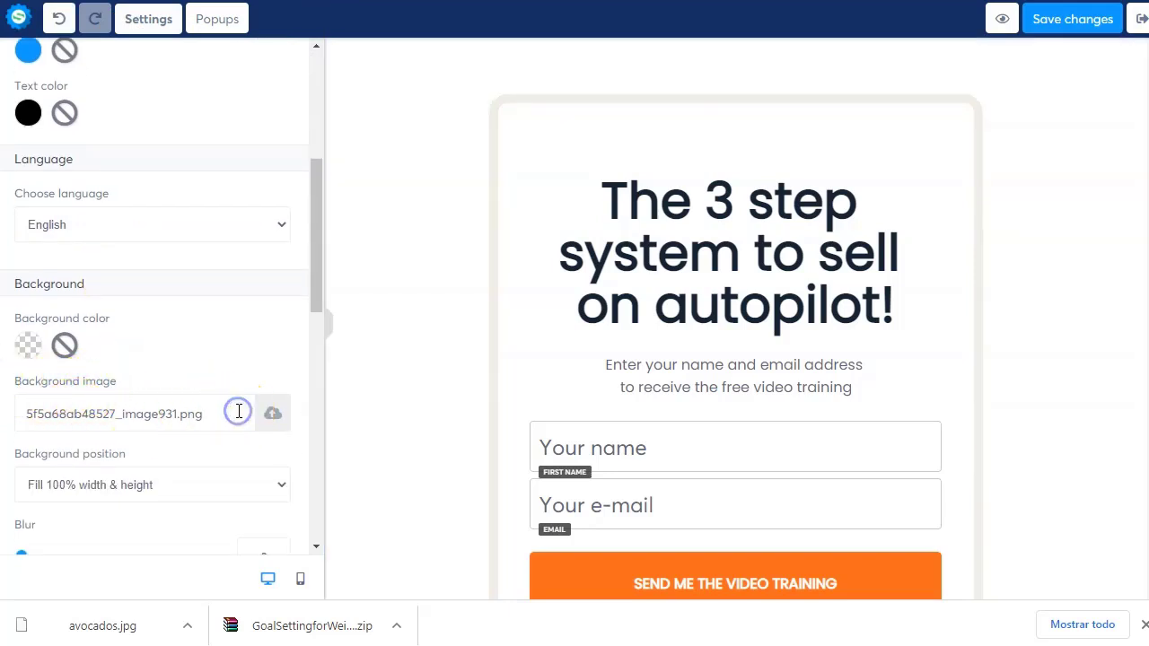
pyautogui.click(275, 413)
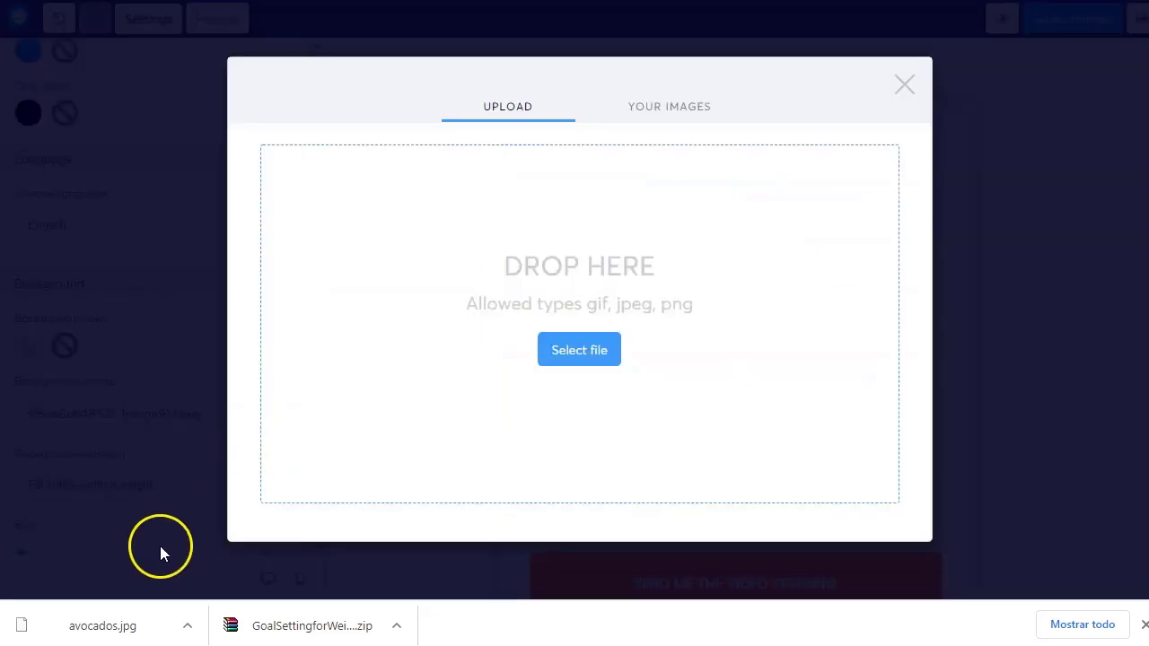
pyautogui.moveTo(90, 627); pyautogui.dragTo(538, 334)
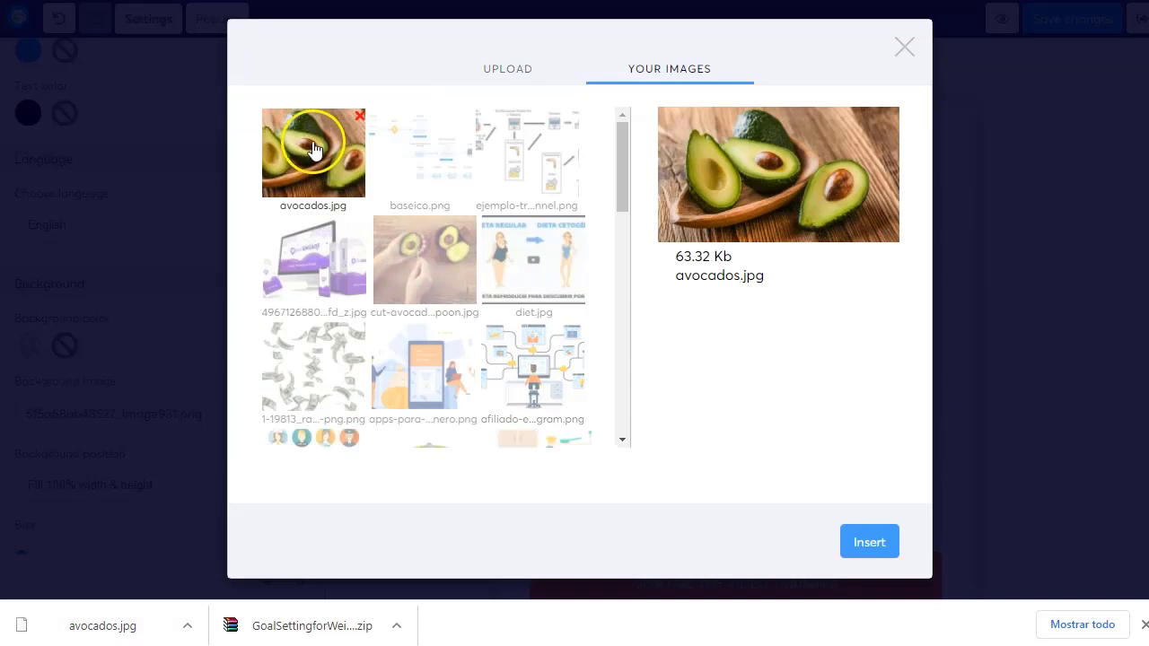
pyautogui.click(863, 542)
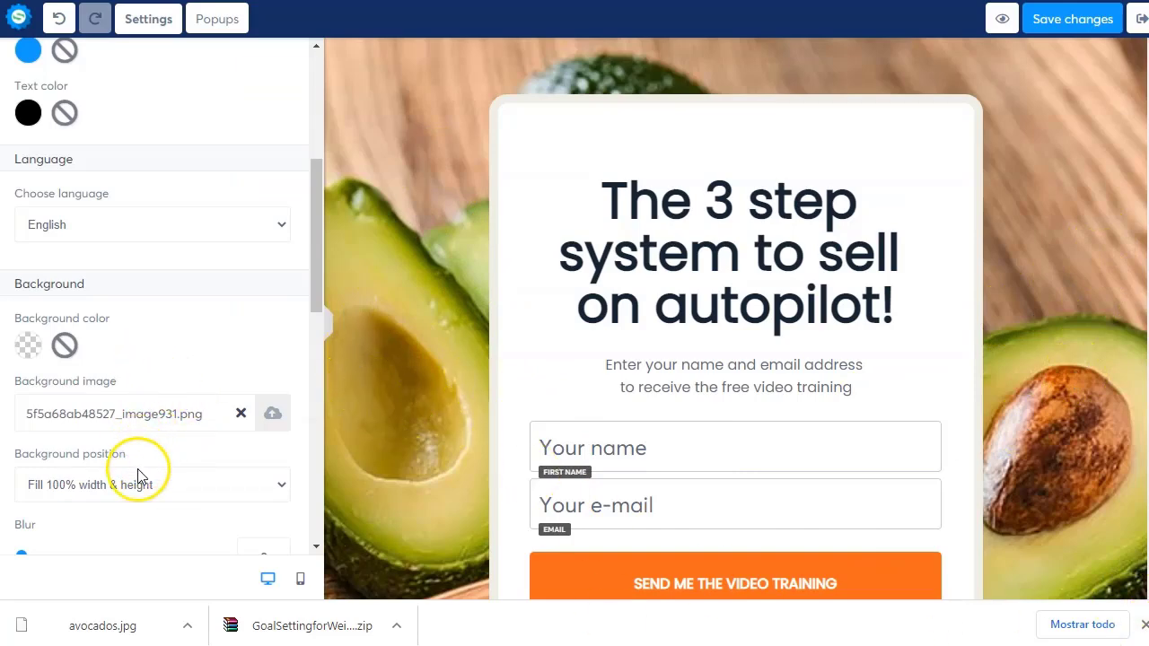
pyautogui.scroll(-2, 139, 480)
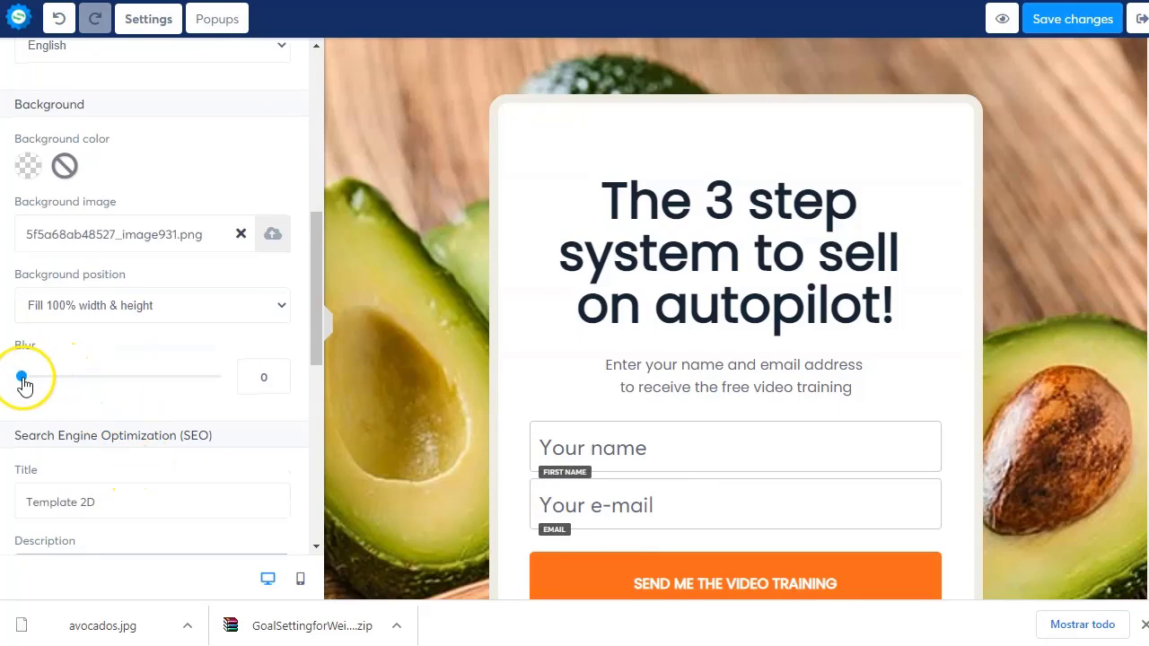
pyautogui.moveTo(22, 377); pyautogui.dragTo(117, 392)
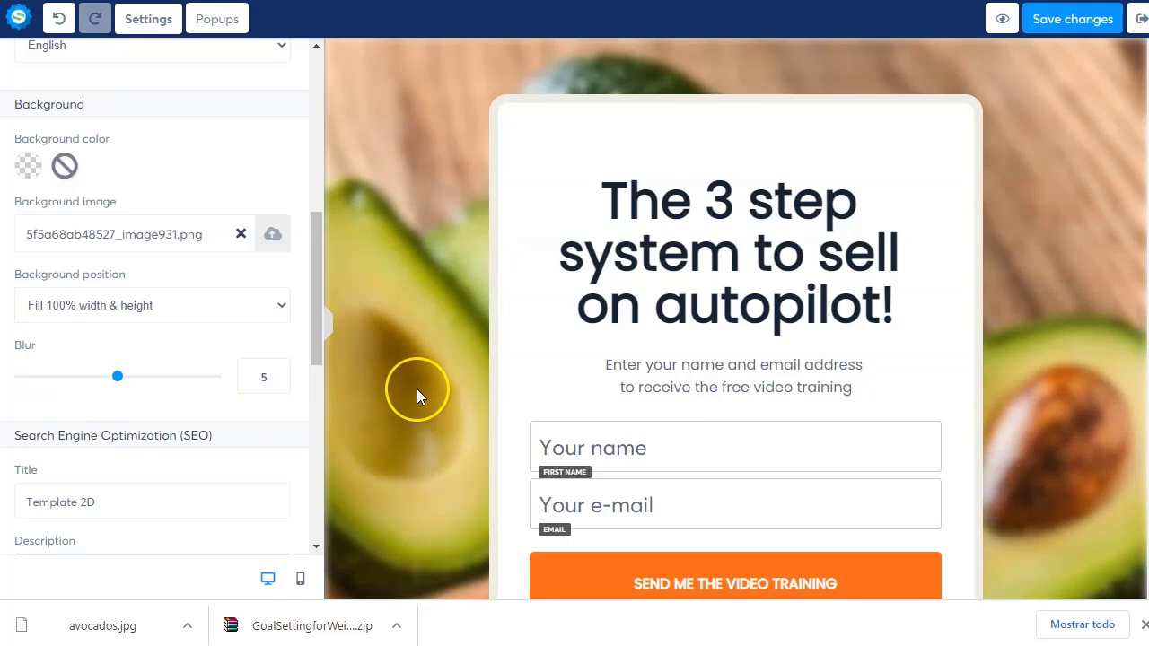
# Try the "Fill 100% width" background position and go back to "Fill 100% width & height".
pyautogui.click(280, 302)
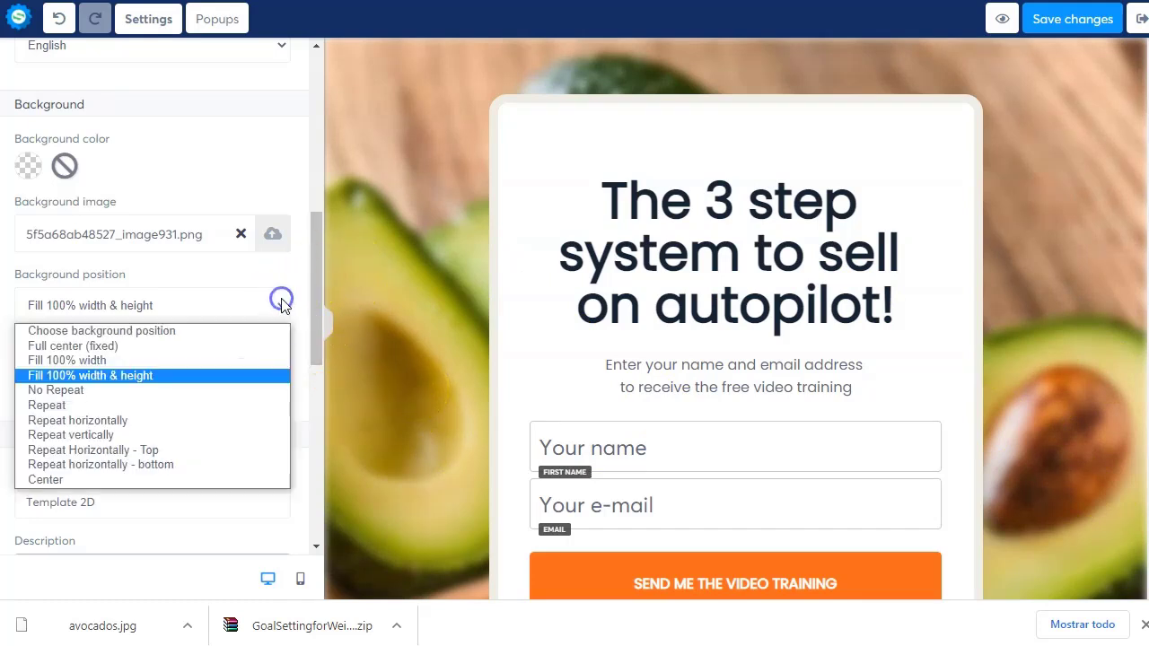
pyautogui.click(125, 360)
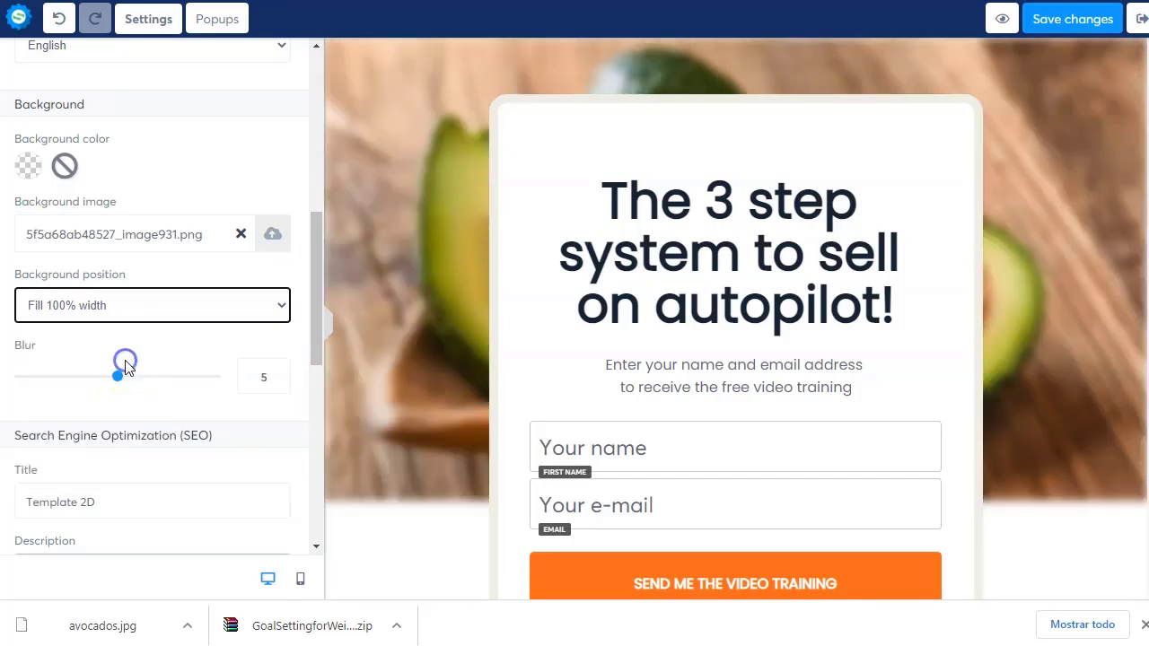
pyautogui.click(147, 307)
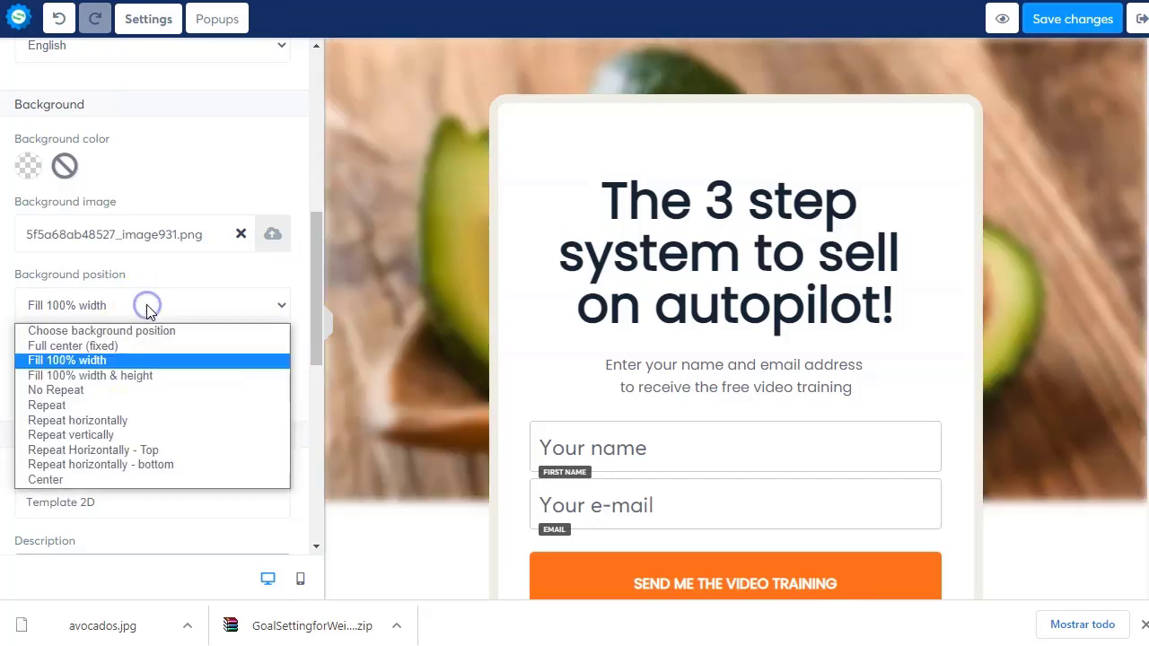
pyautogui.click(143, 377)
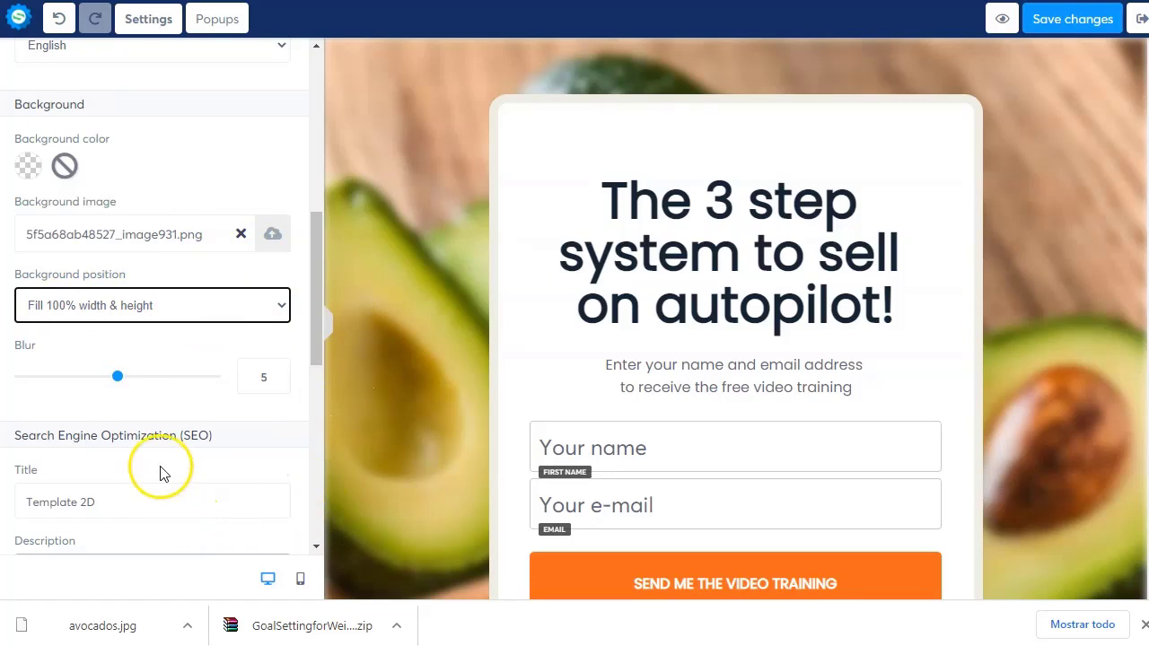
# Set the page's SEO title to "Keto diet".
pyautogui.scroll(-2, 159, 473)
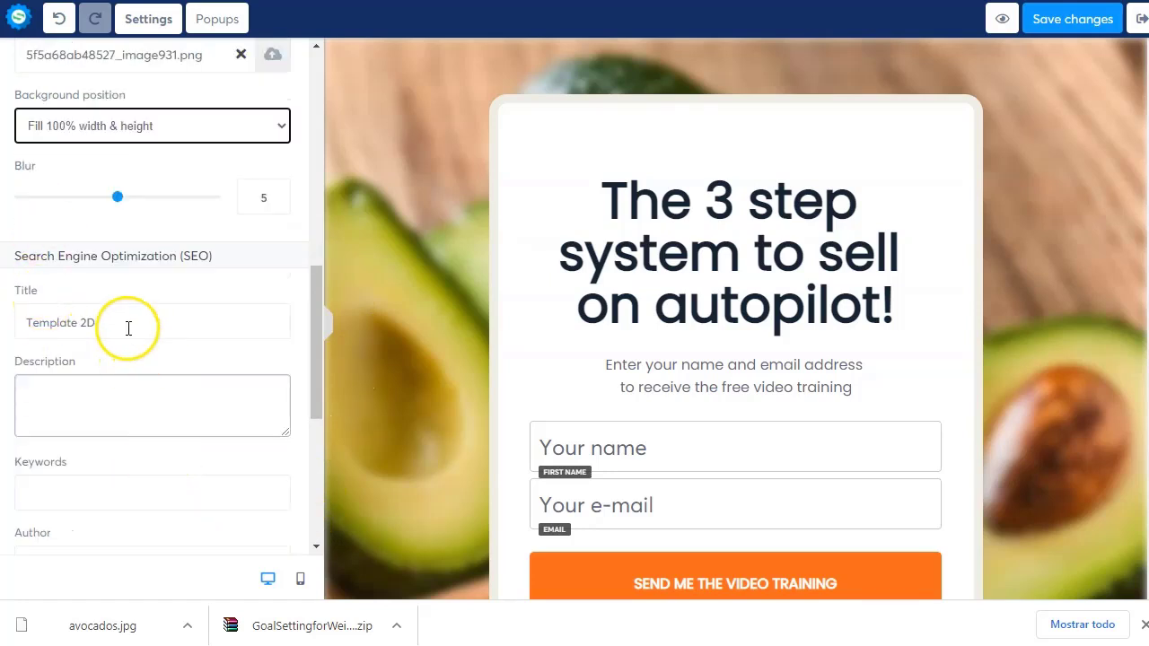
pyautogui.moveTo(128, 329); pyautogui.dragTo(23, 327)
pyautogui.write('Keto diet')
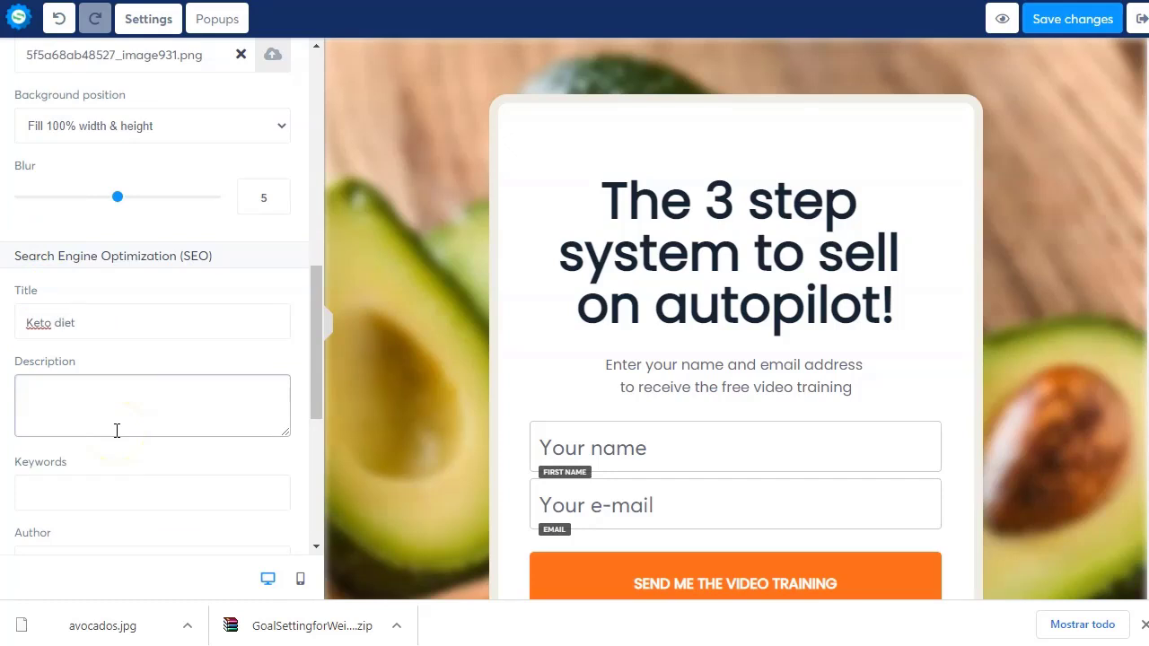
# Set the page's SEO description to "Keto Diet free ebook" and save the changes.
pyautogui.click(117, 431)
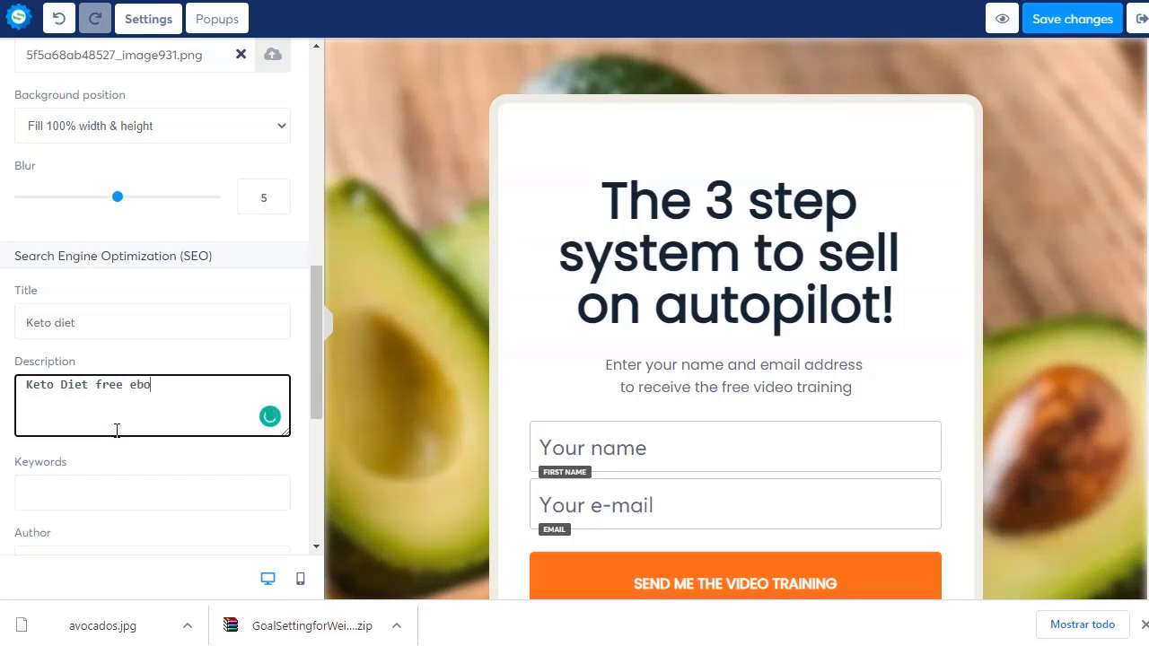
pyautogui.scroll(-2, 117, 431)
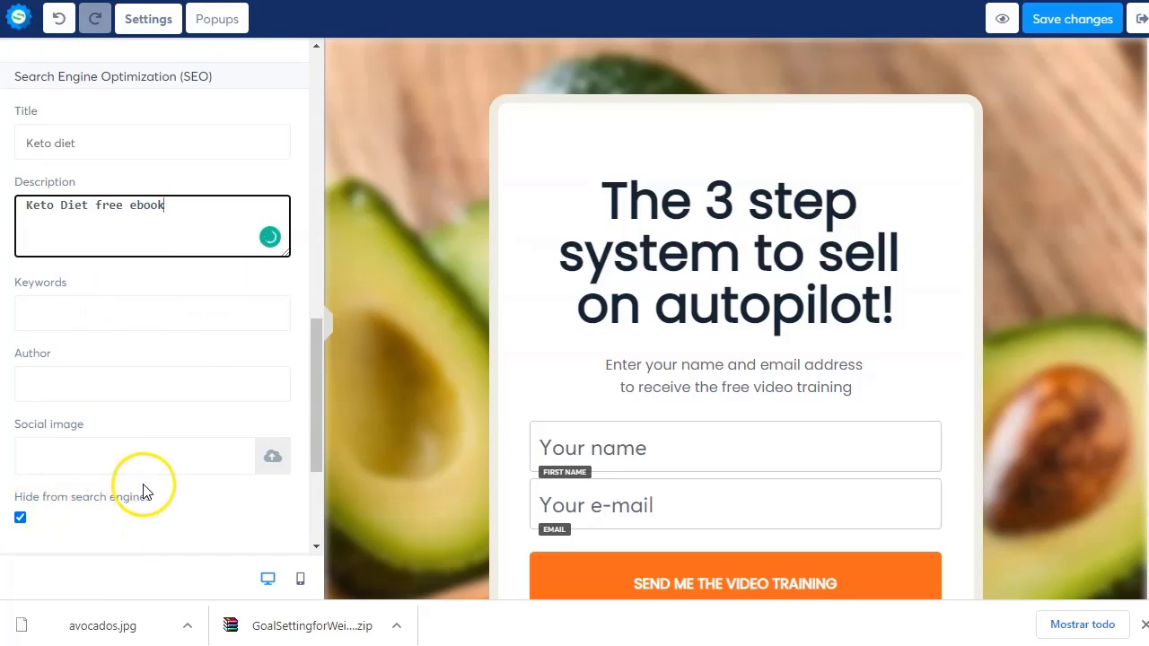
pyautogui.scroll(5, 144, 486)
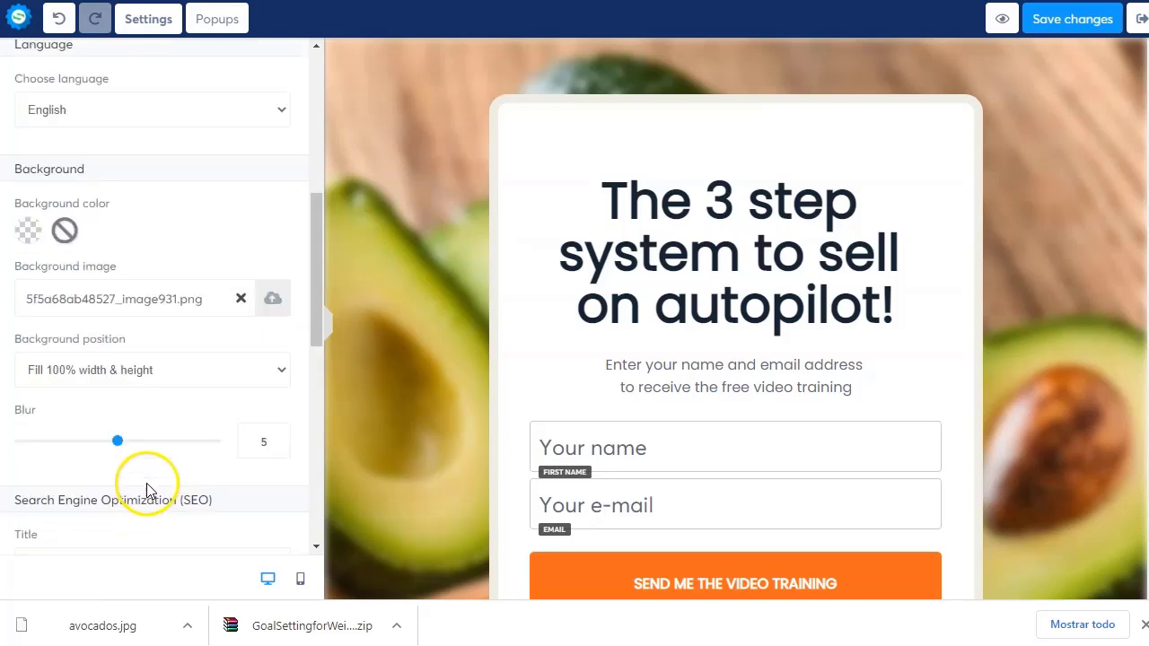
pyautogui.click(1066, 19)
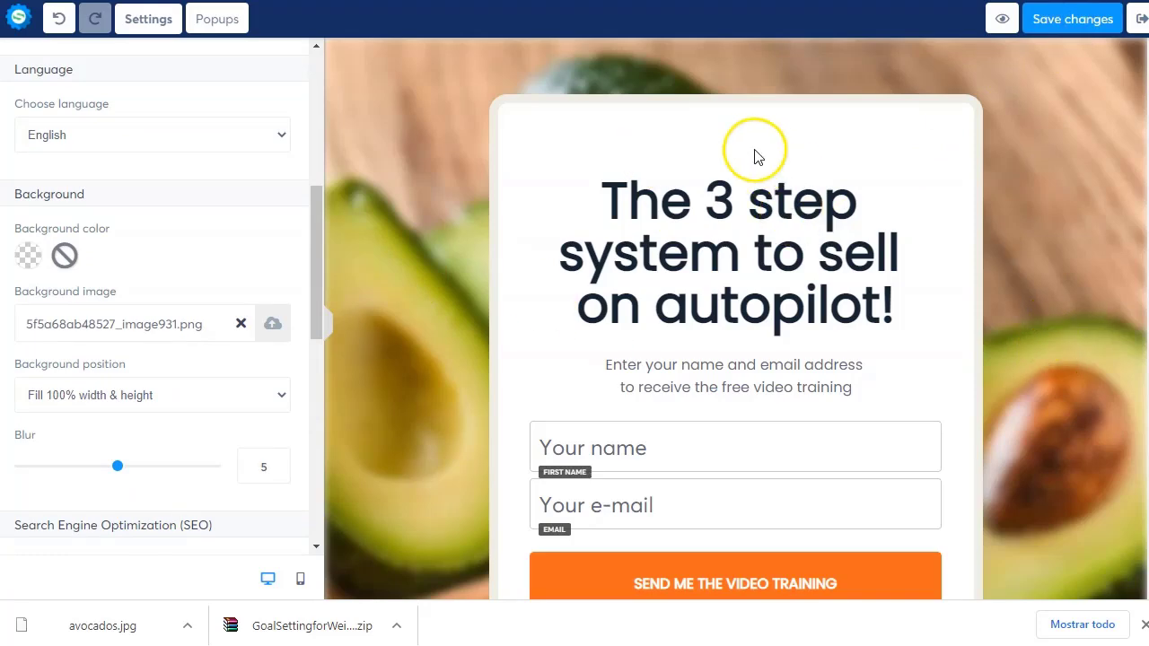
# Leave the page settings, review the Spanish Custom Keto Diet sales page and return to the squeeze page editor.
pyautogui.click(549, 151)
pyautogui.click(723, 192)
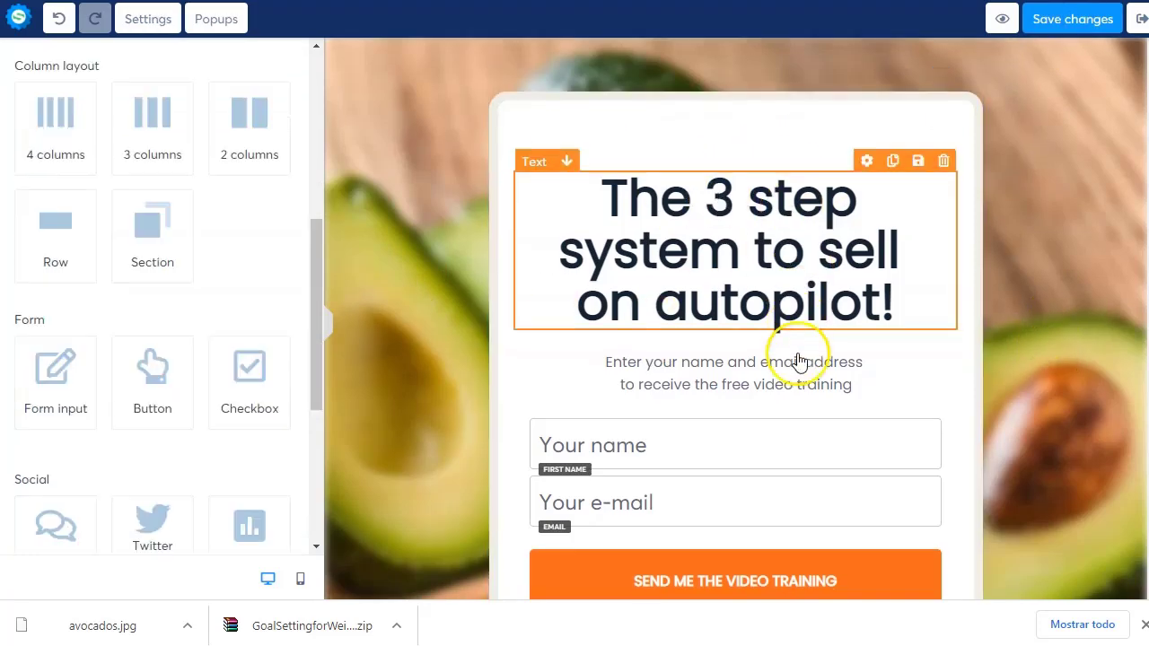
pyautogui.scroll(-2, 764, 505)
pyautogui.scroll(2, 754, 359)
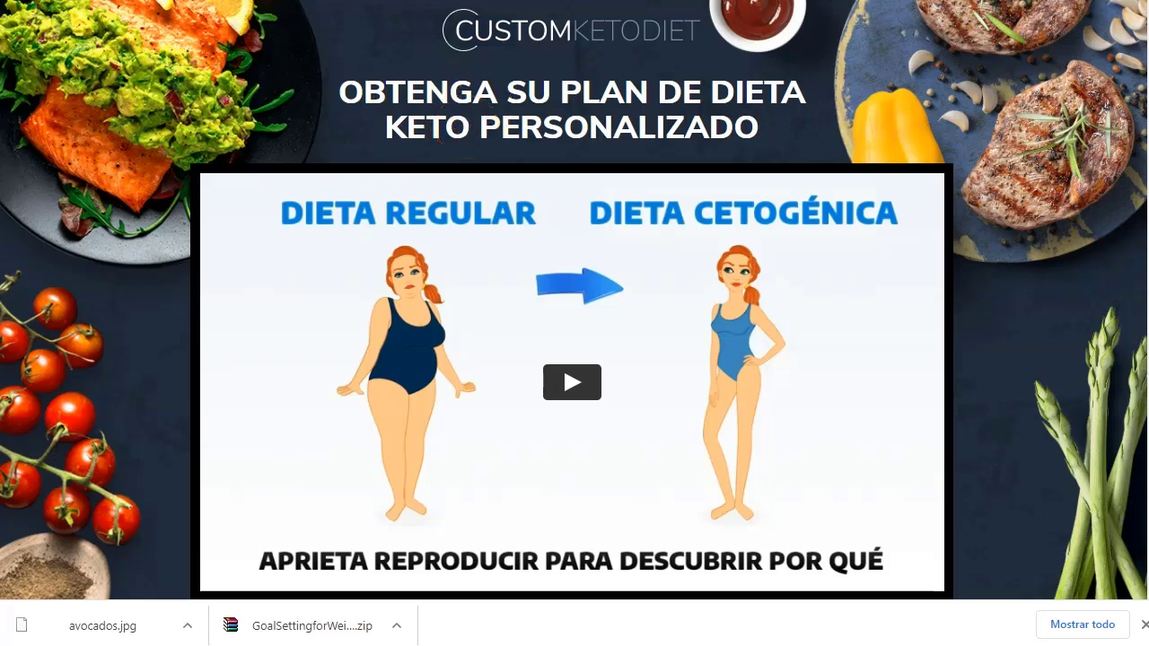
pyautogui.hotkey('ctrl', 'w')
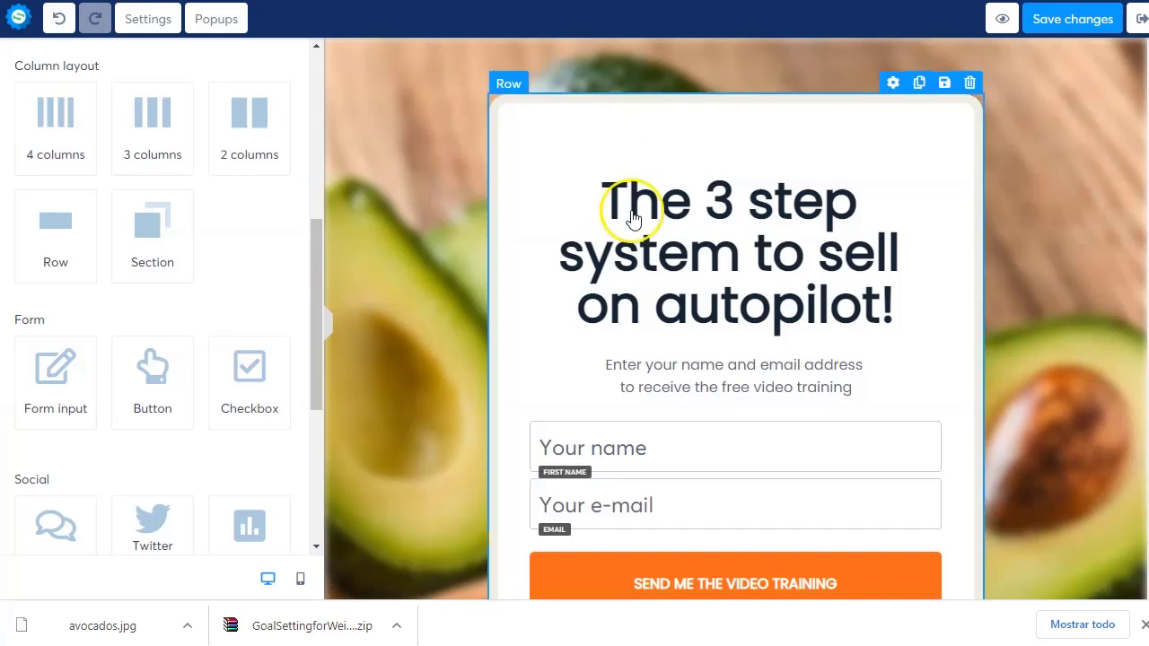
# Replace the squeeze page's headline with "Get a Free Book Easy KETO Recipes".
pyautogui.click(674, 213)
pyautogui.doubleClick(674, 203)
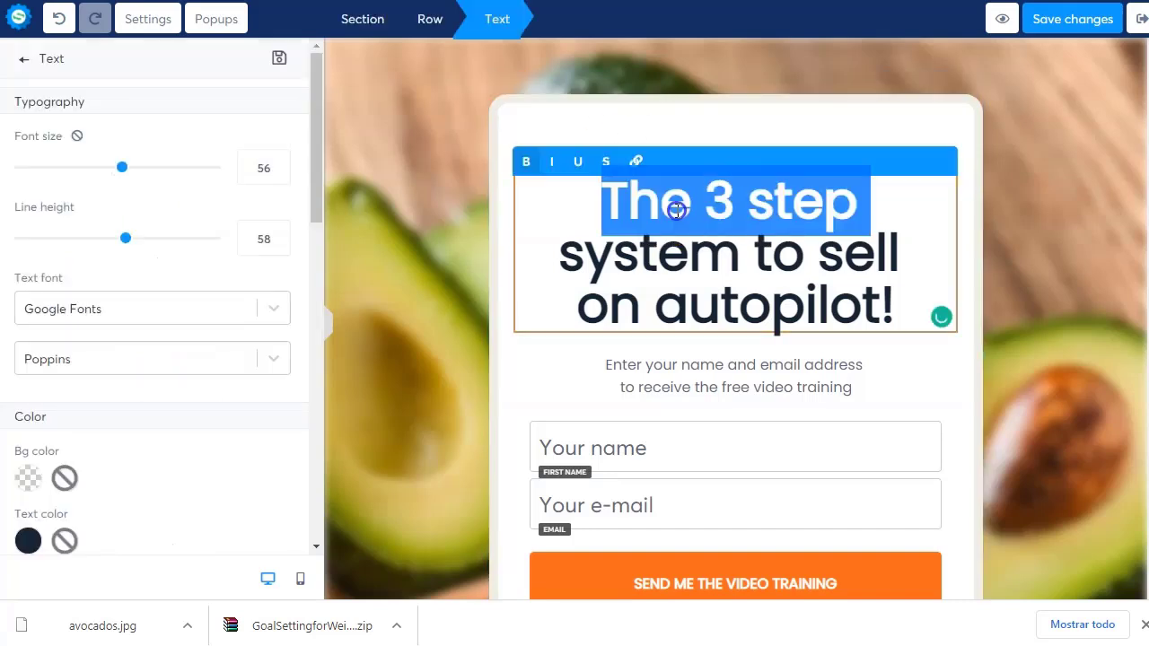
pyautogui.click(665, 221)
pyautogui.moveTo(603, 193); pyautogui.dragTo(900, 302)
pyautogui.write('Get a Free Book Easy KETO Recipes')
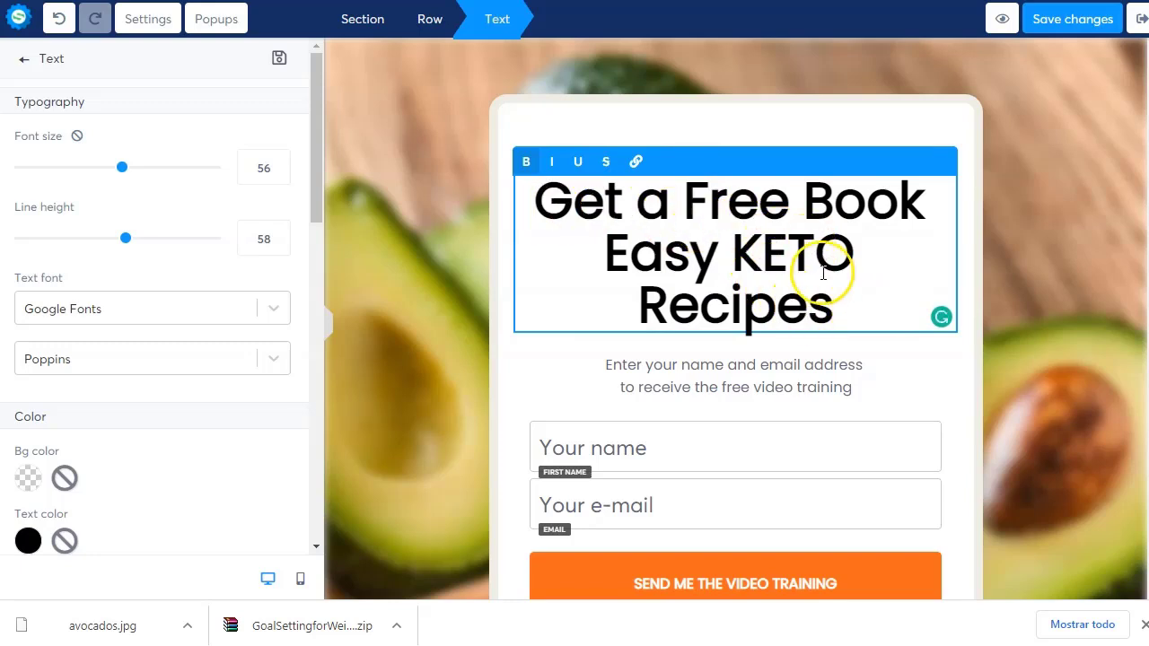
# Replace the instruction text below the headline with "Easy and tasty Keto Recipes".
pyautogui.click(739, 367)
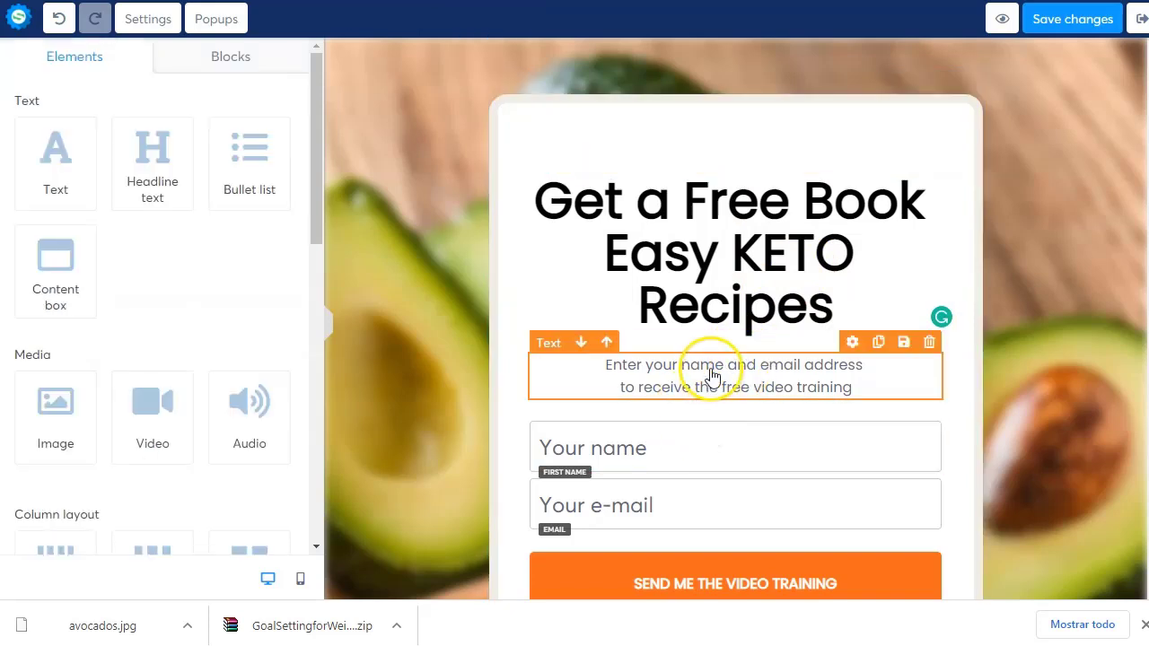
pyautogui.tripleClick(711, 366)
pyautogui.click(636, 365)
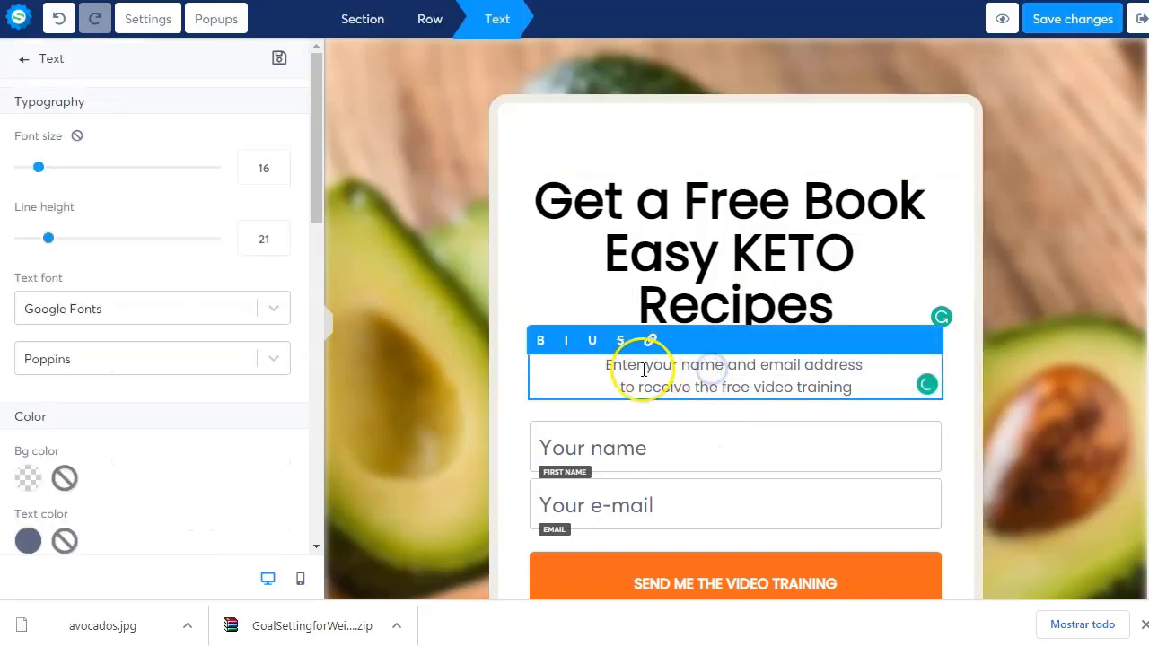
pyautogui.moveTo(602, 360); pyautogui.dragTo(883, 387)
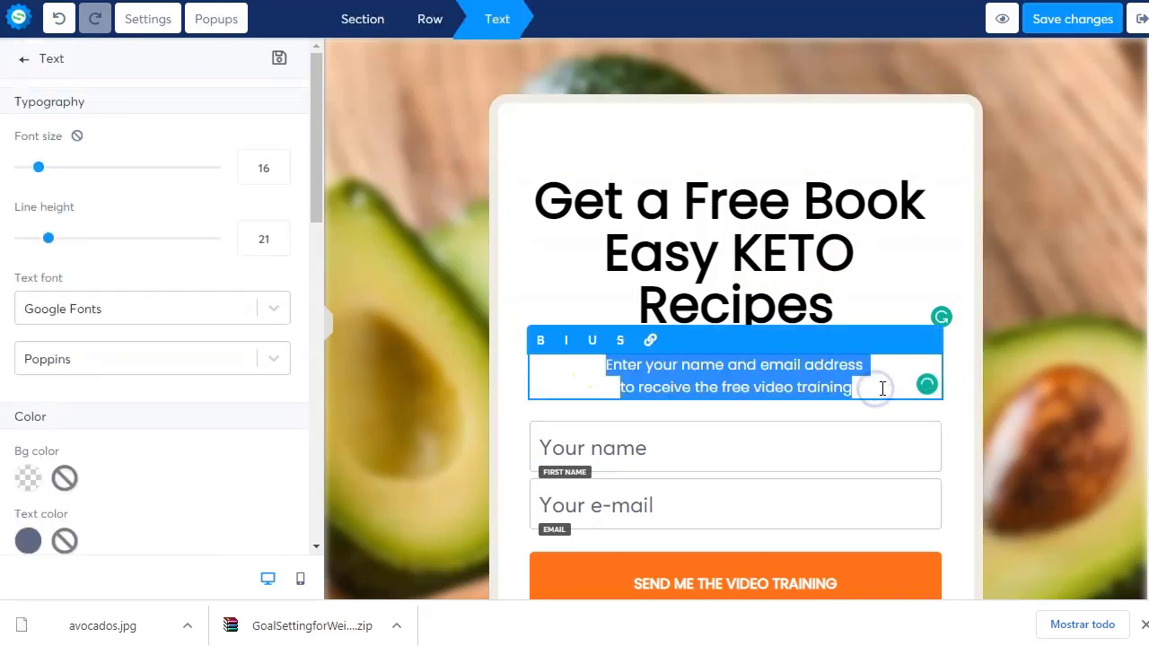
pyautogui.write('Easy and tast')
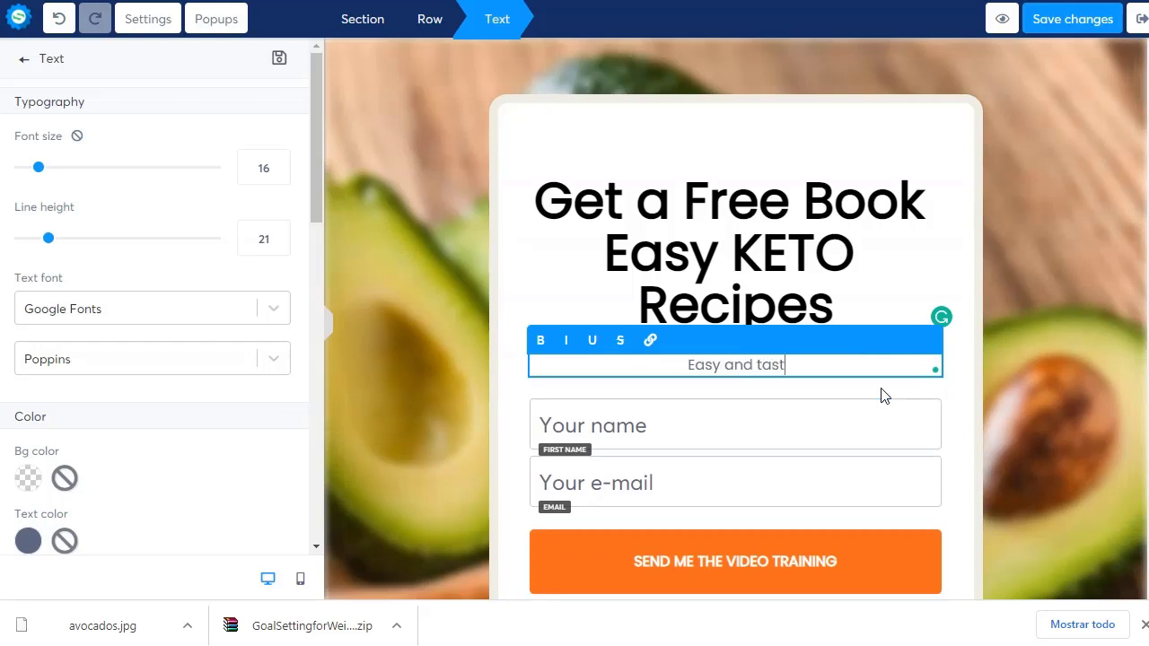
pyautogui.write('y ')
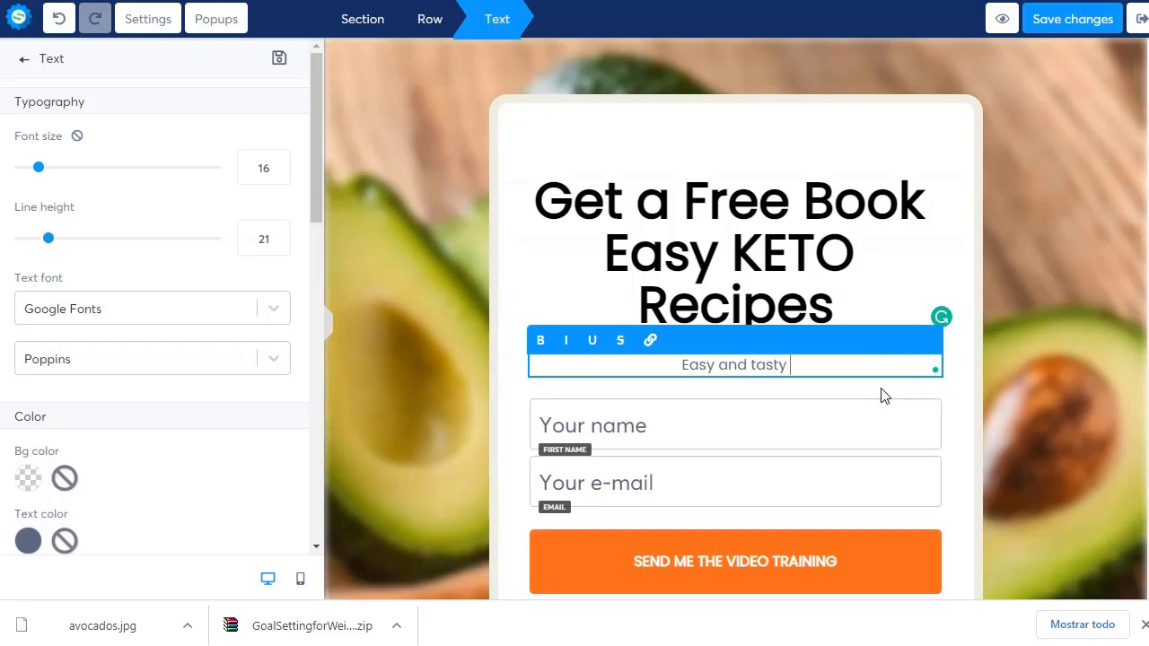
pyautogui.write('Keto Recep')
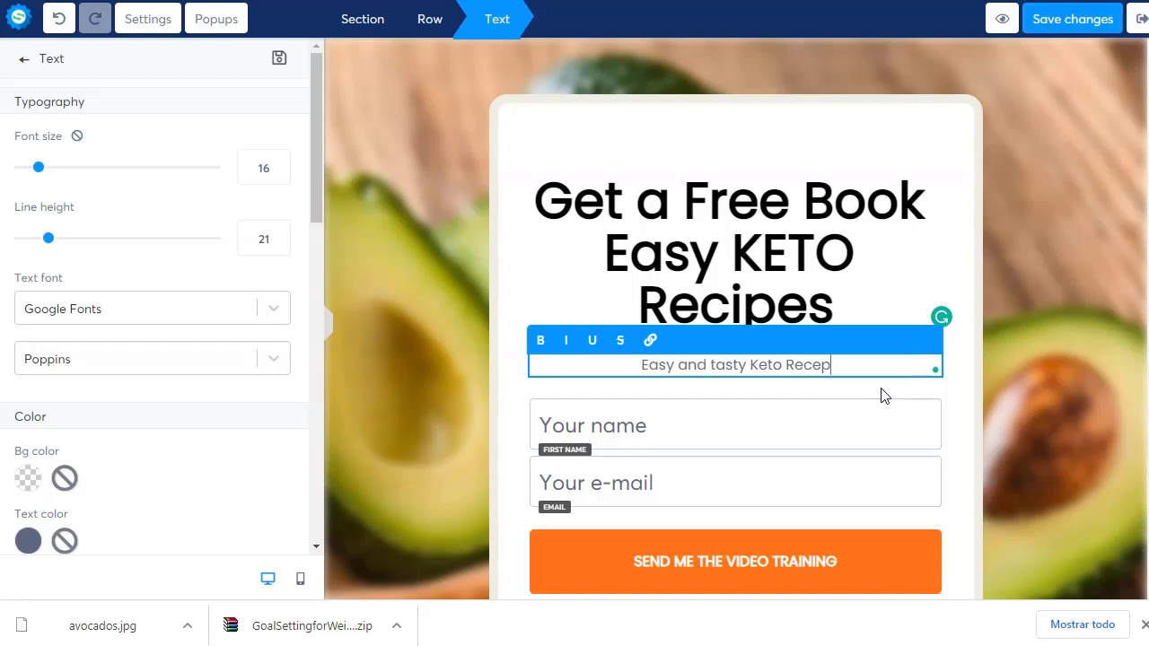
pyautogui.press('BackSpace')
pyautogui.press('BackSpace')
pyautogui.press('BackSpace')
pyautogui.write('cipes')
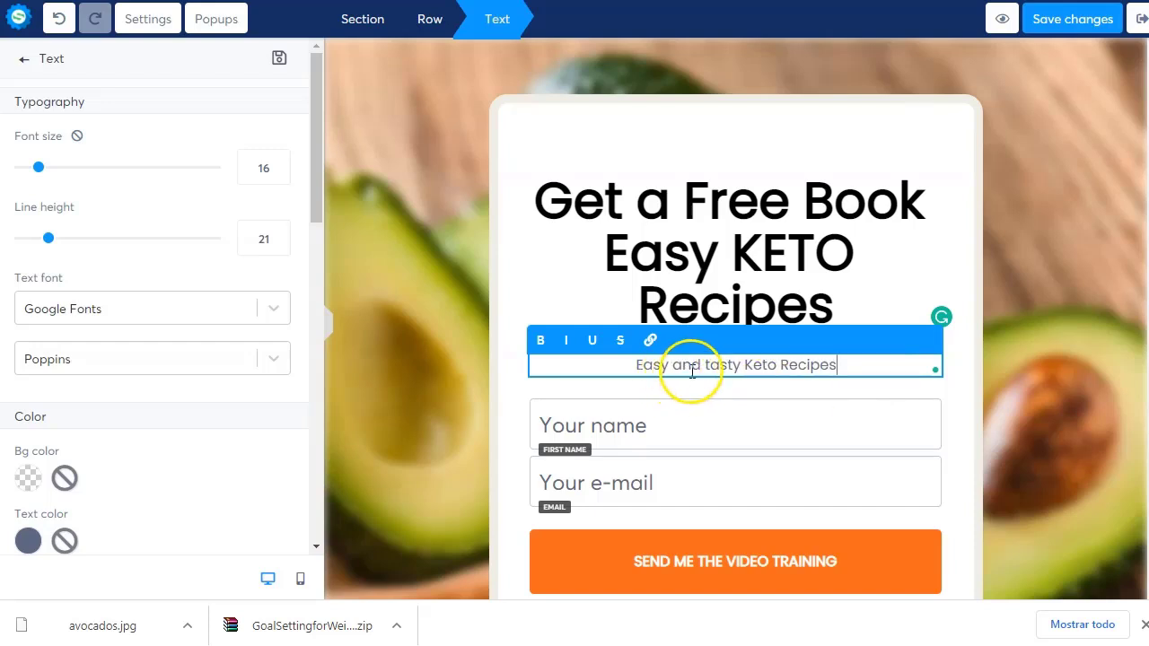
pyautogui.click(912, 282)
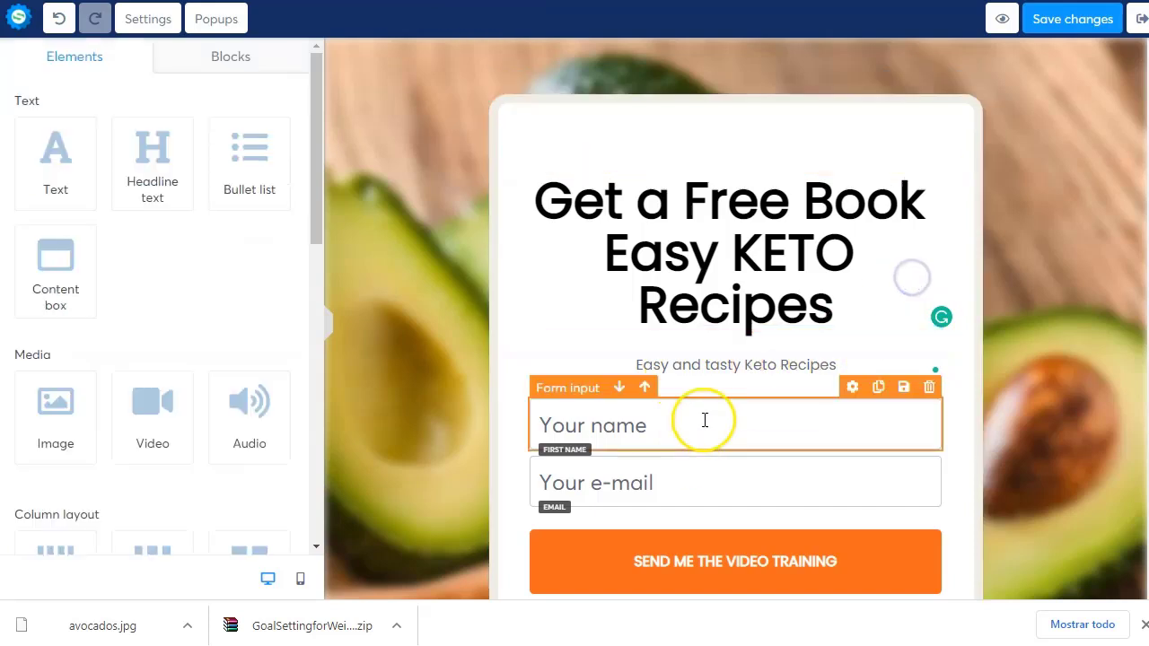
# Check the submit button's settings and the English Custom Keto Diet sales page, then save the squeeze page and exit the editor.
pyautogui.scroll(-1, 704, 419)
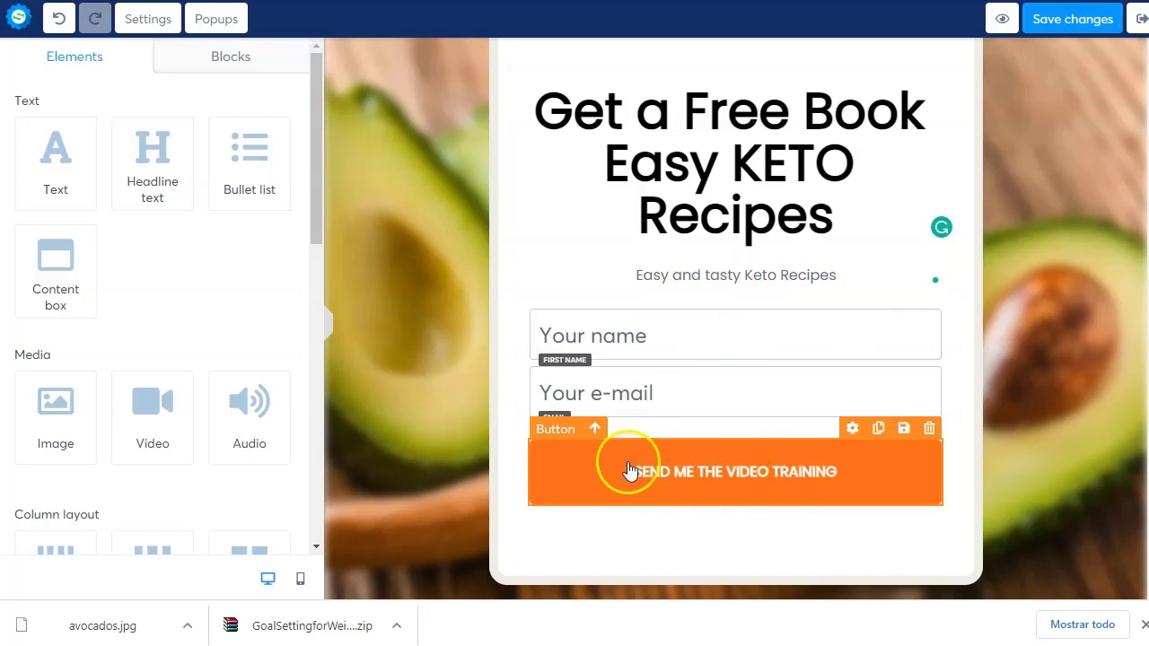
pyautogui.click(719, 471)
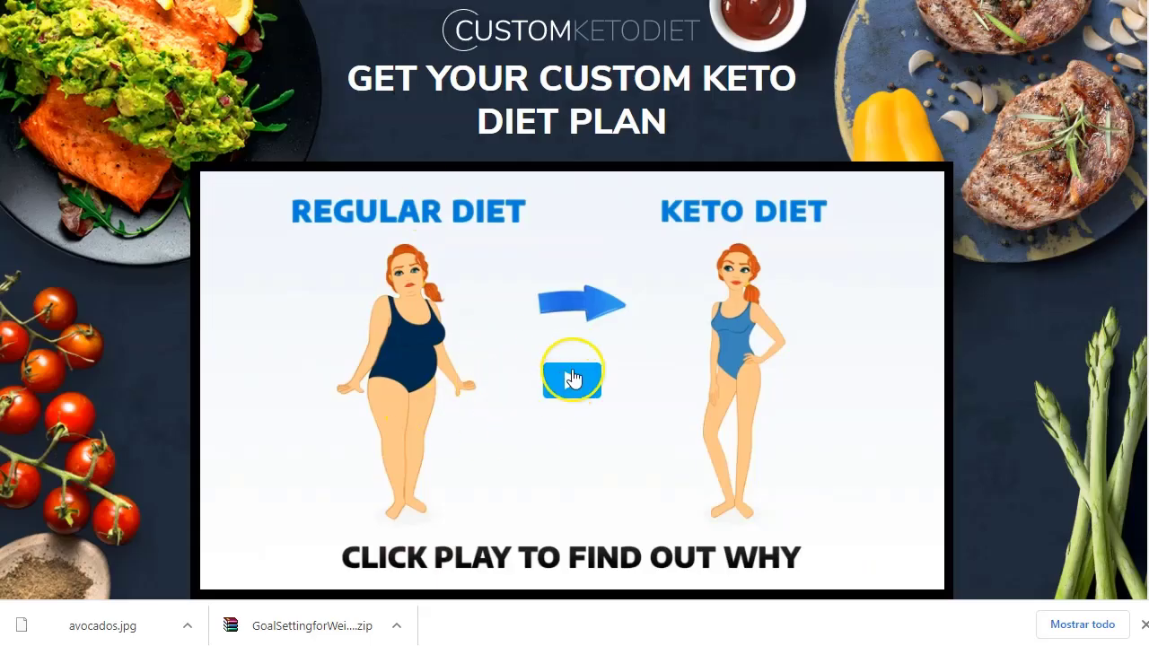
pyautogui.scroll(-1, 572, 382)
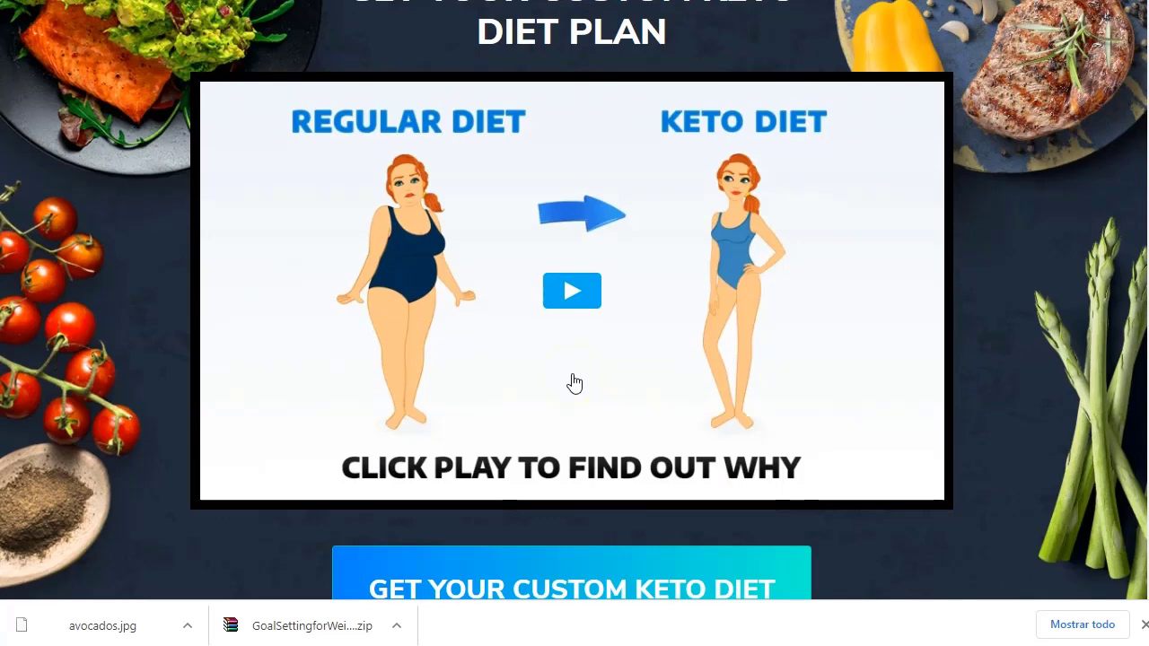
pyautogui.click(664, 389)
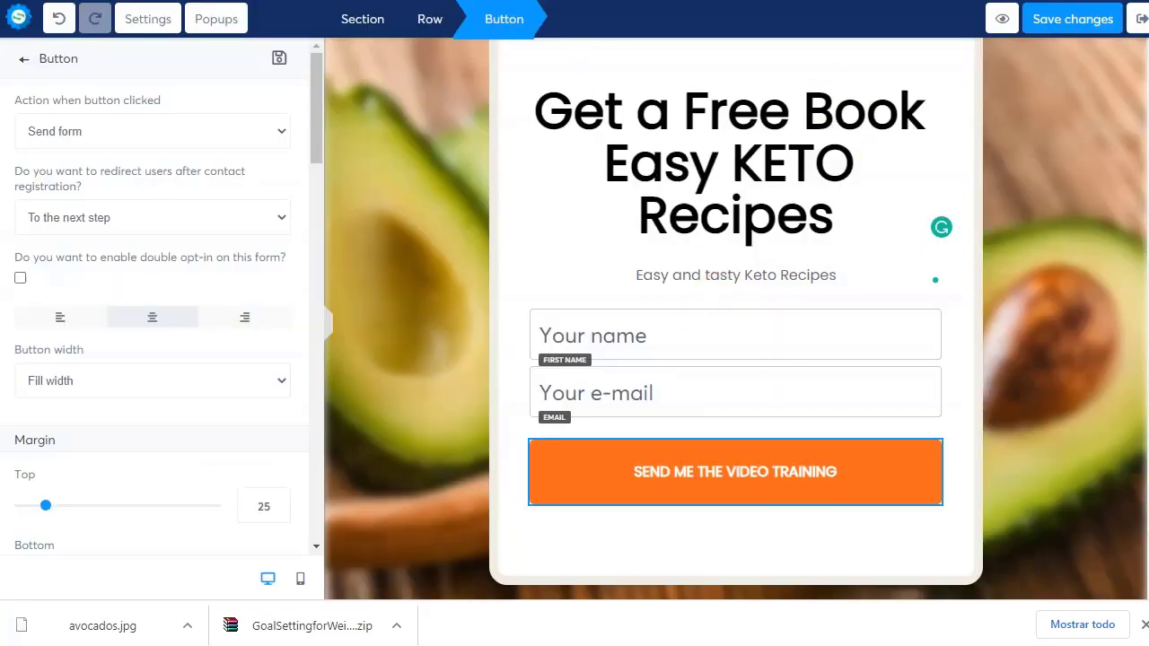
pyautogui.click(1072, 18)
pyautogui.click(1136, 20)
# Preview the existing Thank You / Download Page and follow its Watch Now button to check the offer link.
pyautogui.click(154, 236)
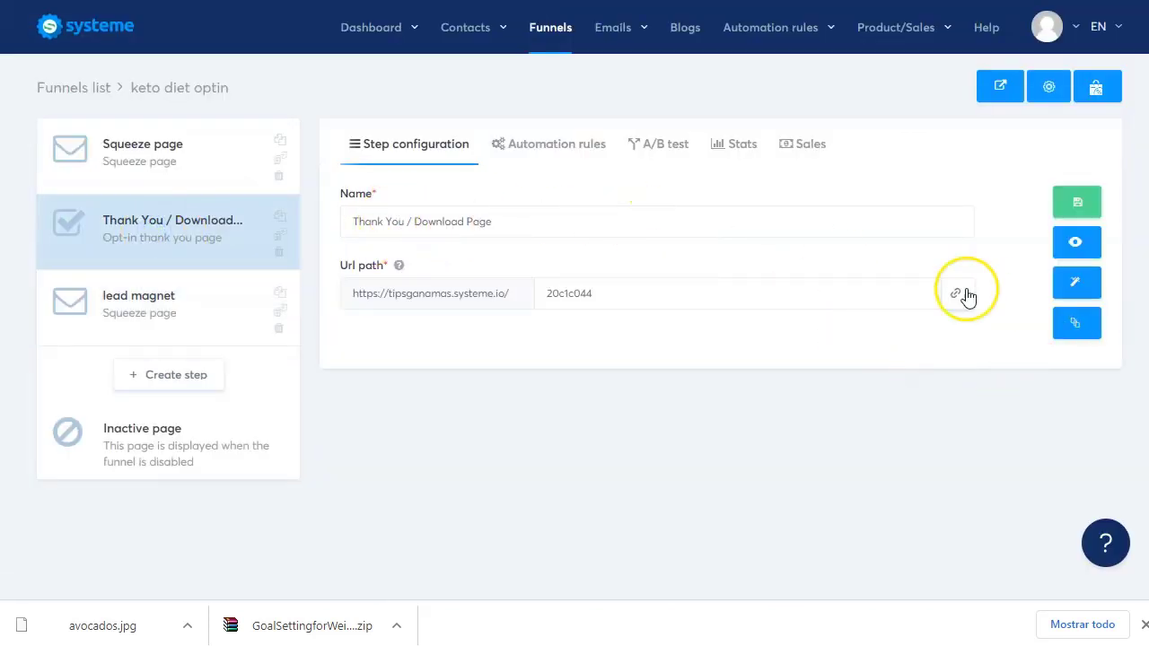
pyautogui.click(1076, 242)
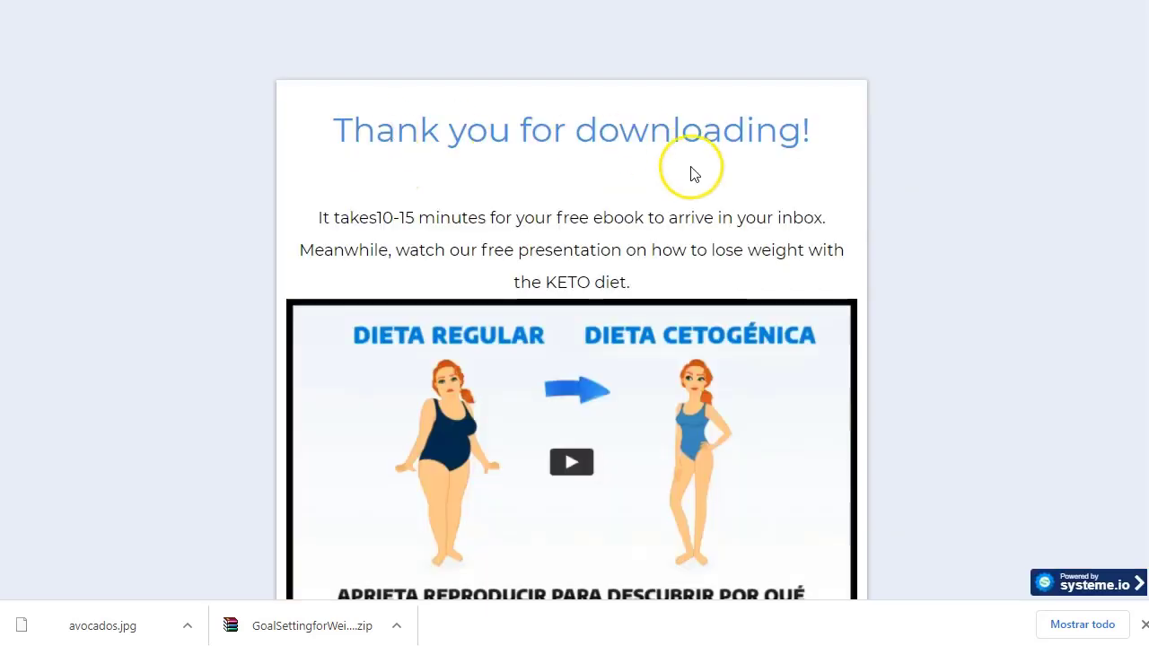
pyautogui.scroll(-2, 520, 323)
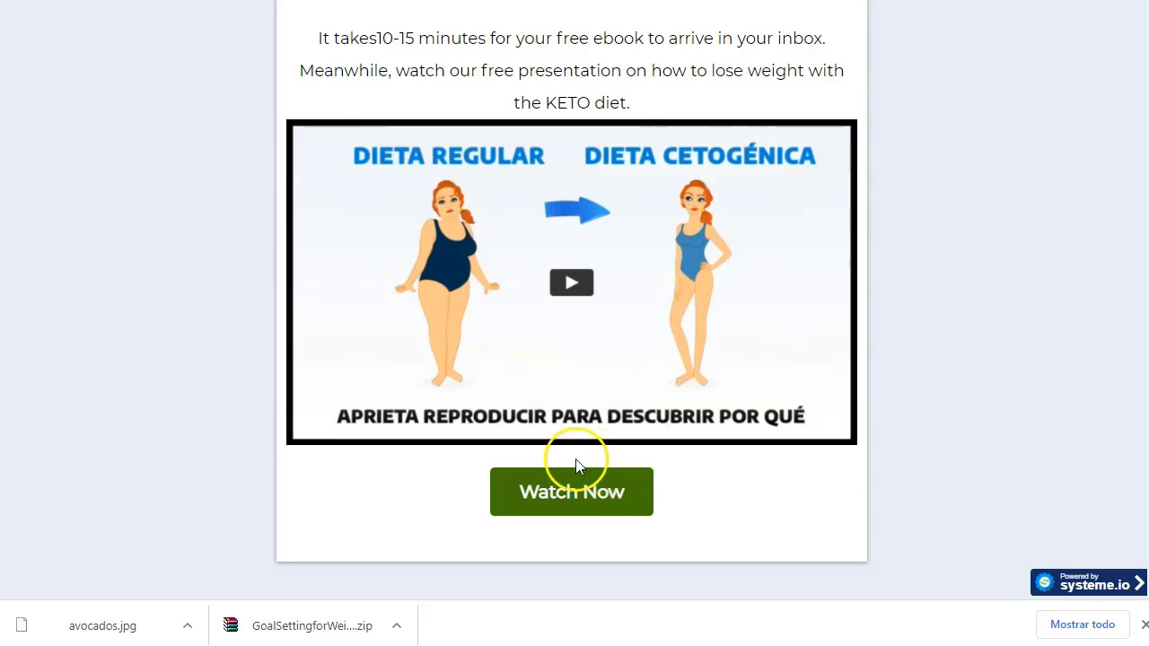
pyautogui.click(566, 487)
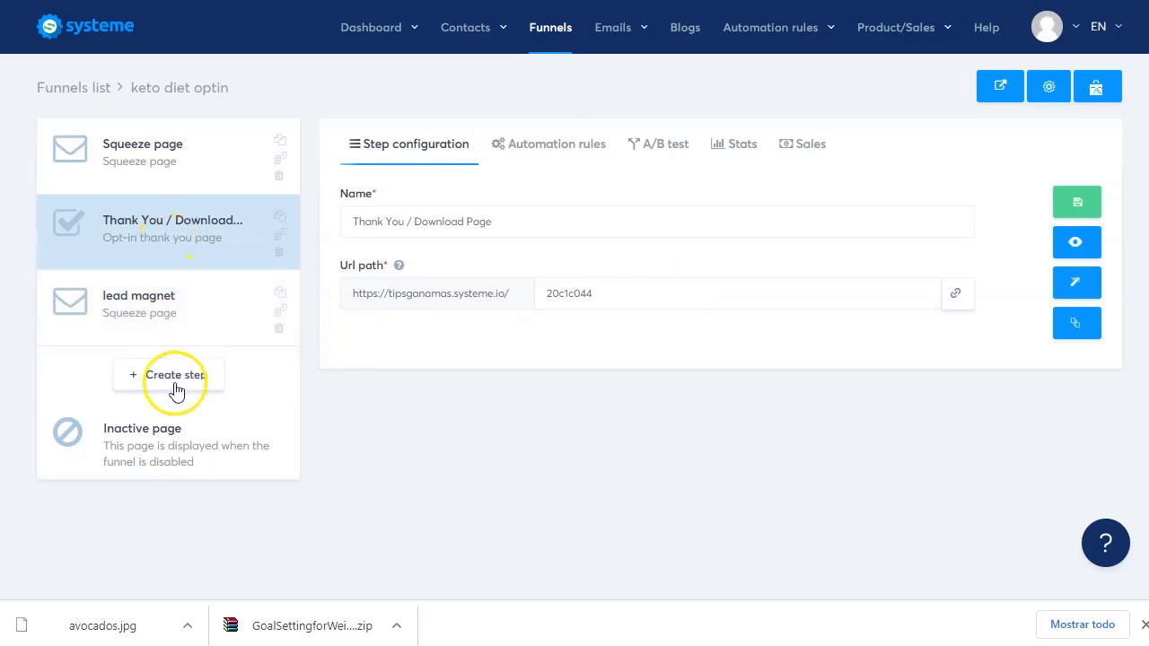
# Create a new funnel step named "gracias keto" of the type "Opt-in thank you page".
pyautogui.click(176, 386)
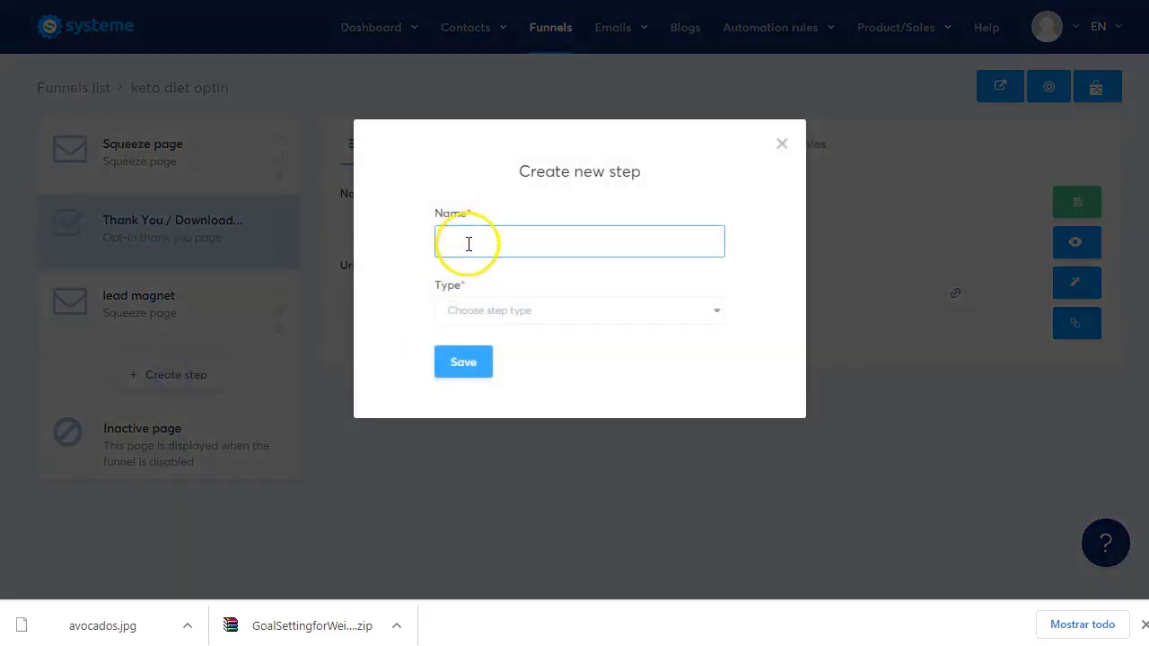
pyautogui.click(466, 243)
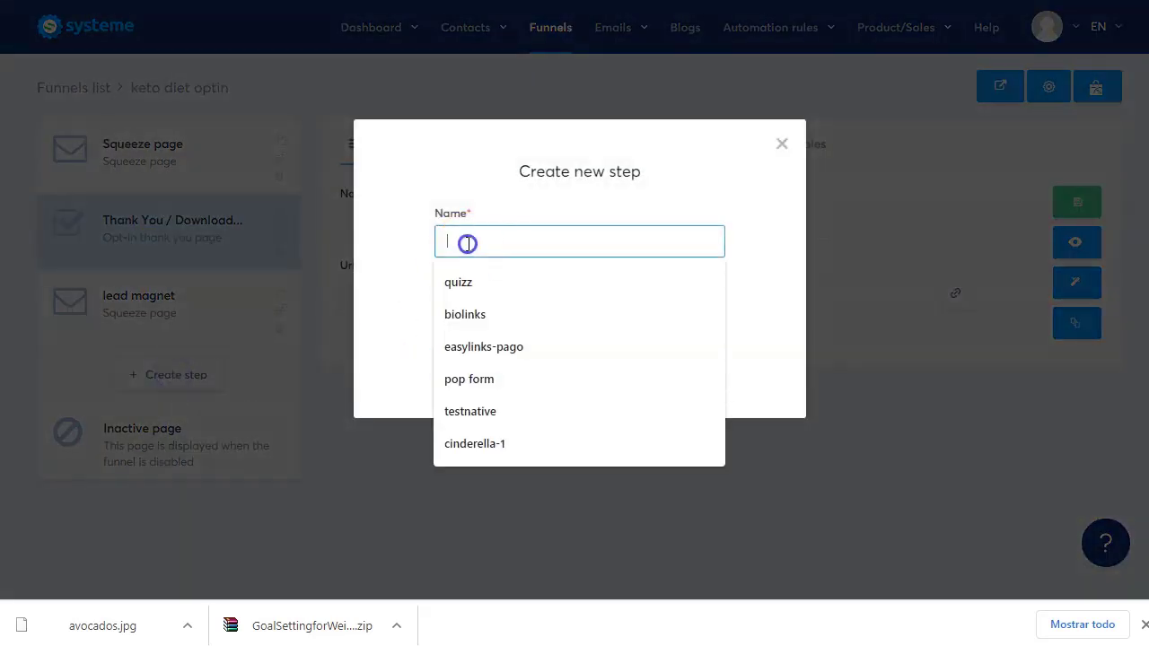
pyautogui.write('gracias ')
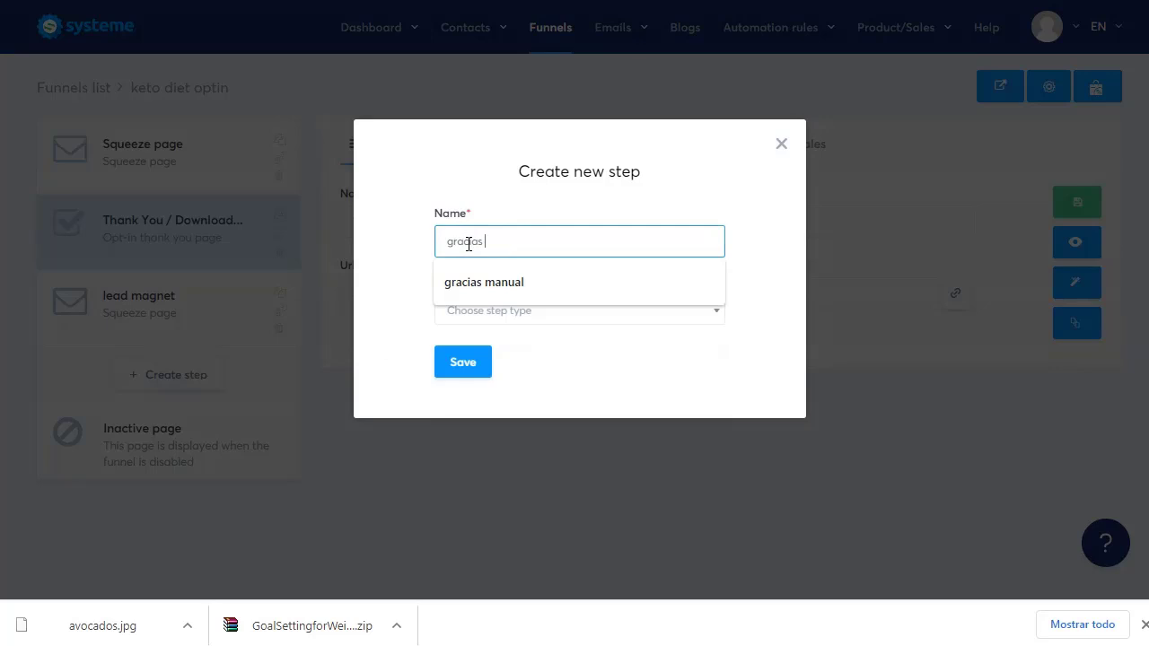
pyautogui.write('keto')
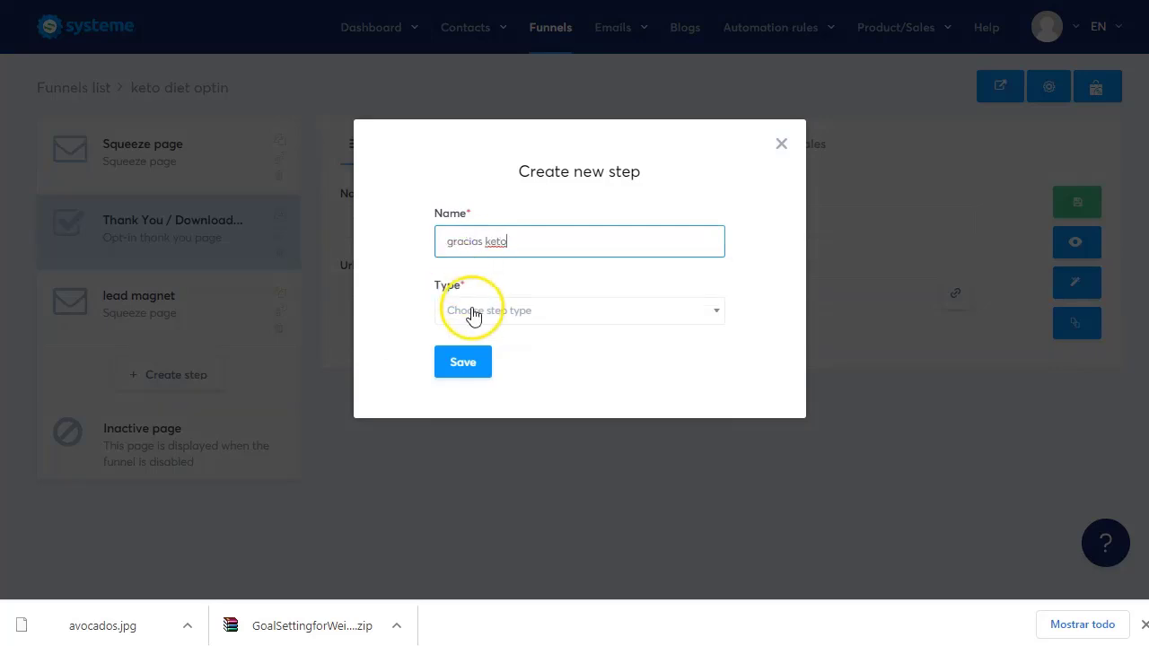
pyautogui.click(470, 311)
pyautogui.scroll(-2, 499, 447)
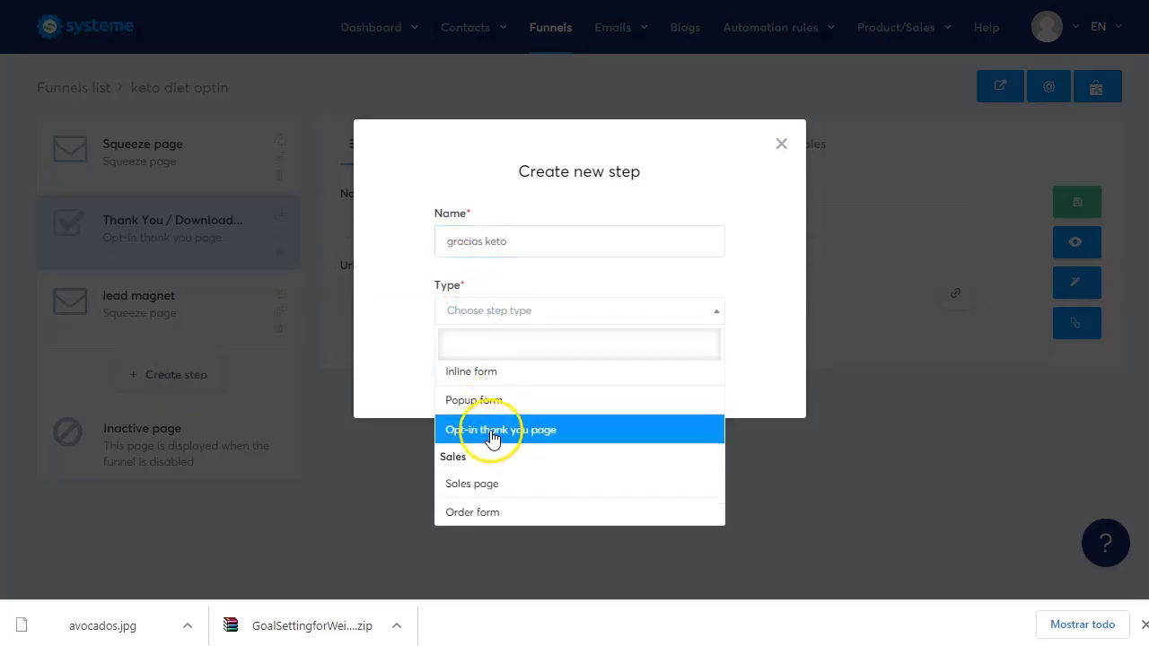
pyautogui.click(491, 431)
pyautogui.click(461, 361)
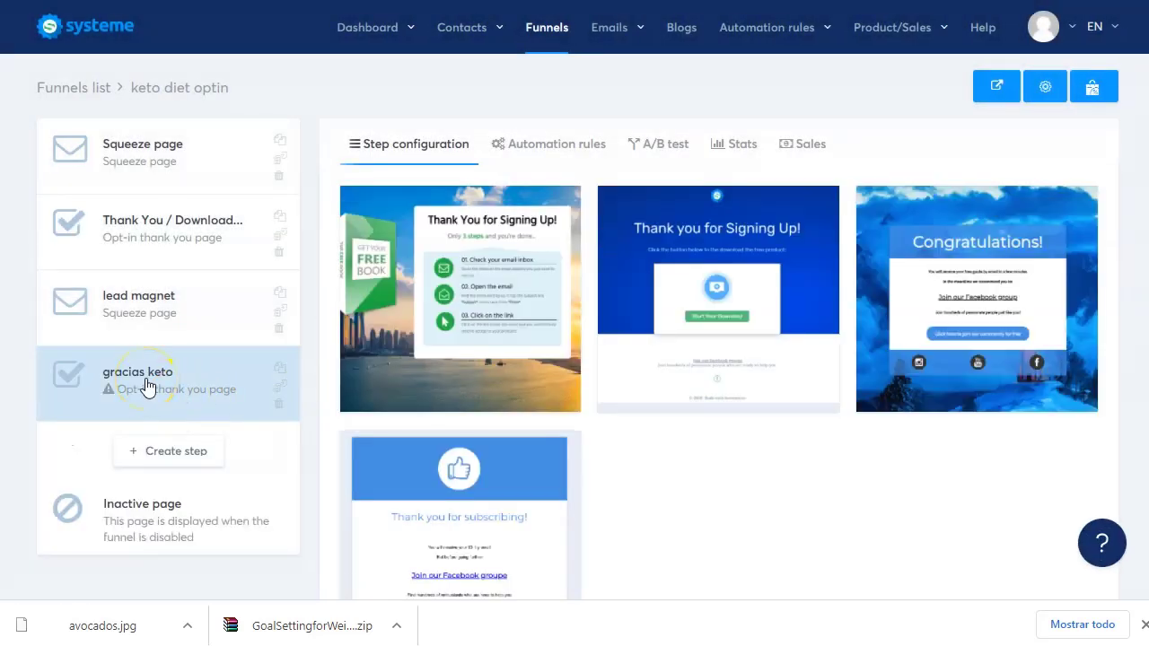
# Apply the "Thank you for subscribing!" template to the gracias keto step and open the page for editing.
pyautogui.scroll(-1, 782, 458)
pyautogui.moveTo(446, 376)
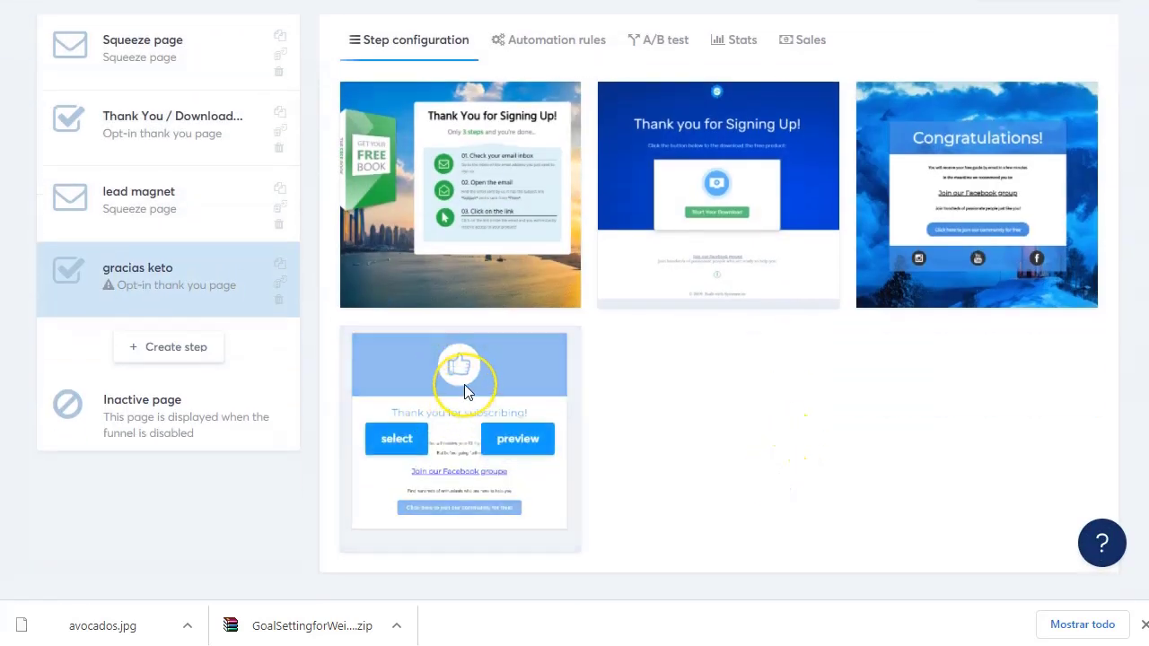
pyautogui.click(398, 438)
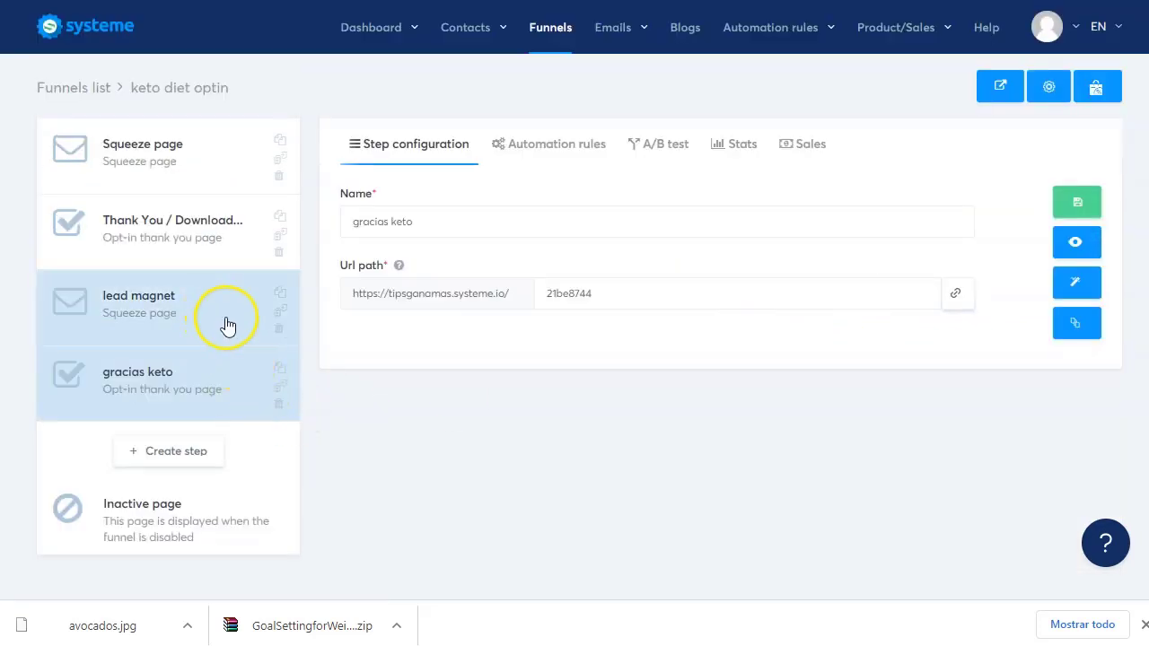
pyautogui.click(1077, 284)
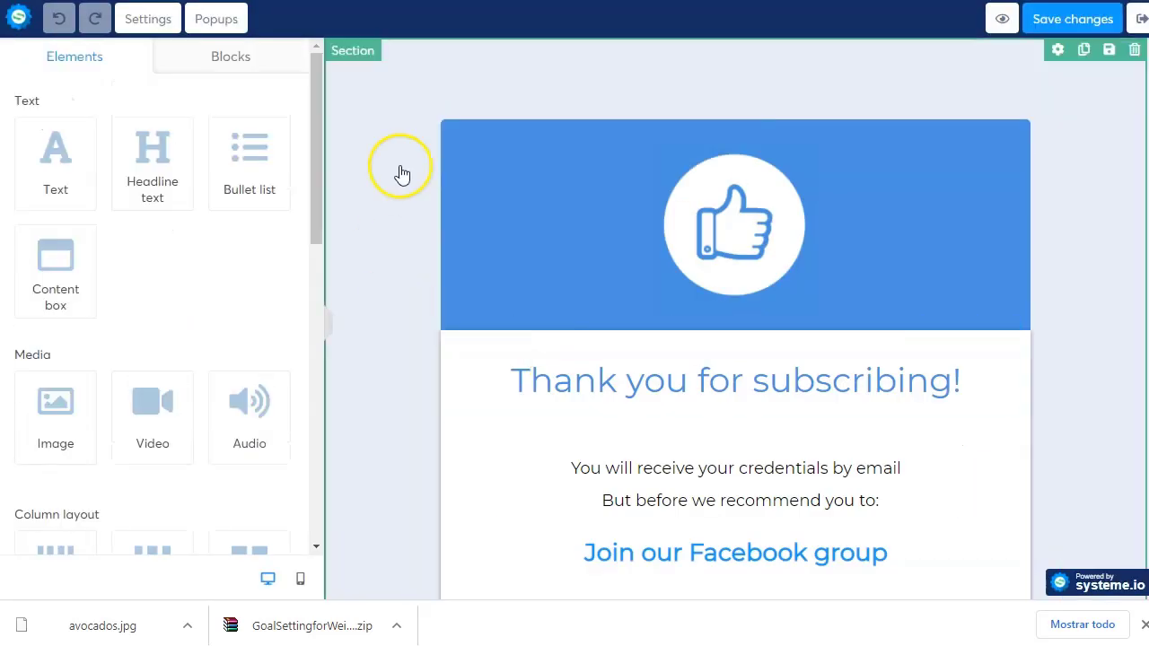
# Delete the blue header row with the thumbs-up image from the thank-you page.
pyautogui.click(1005, 206)
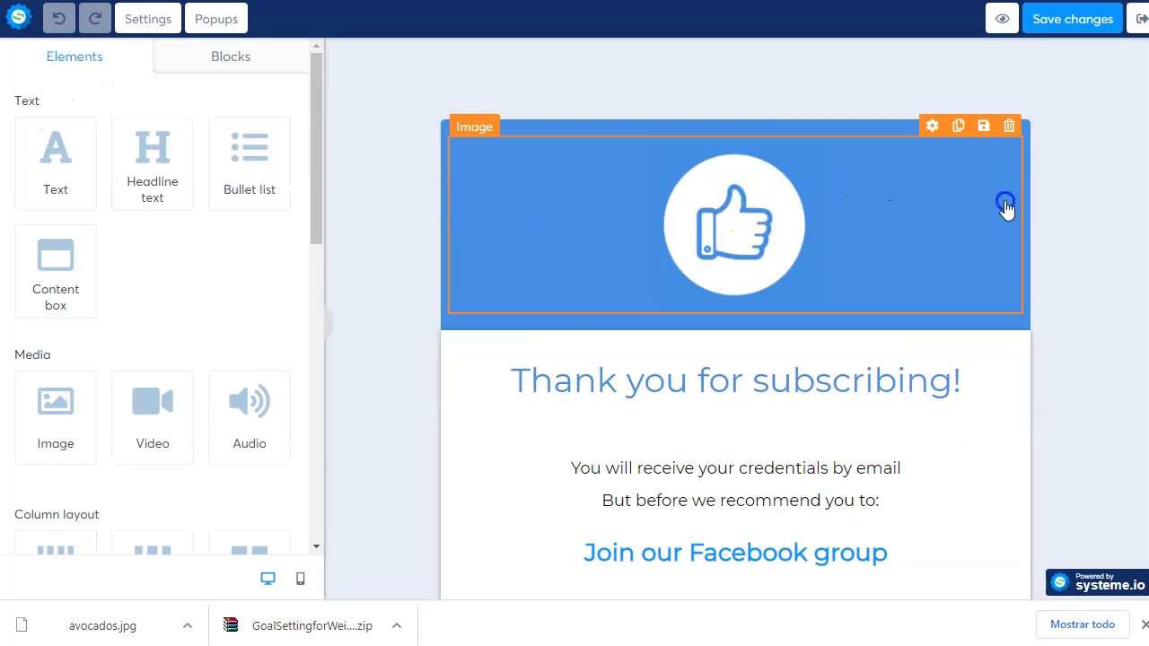
pyautogui.click(1017, 128)
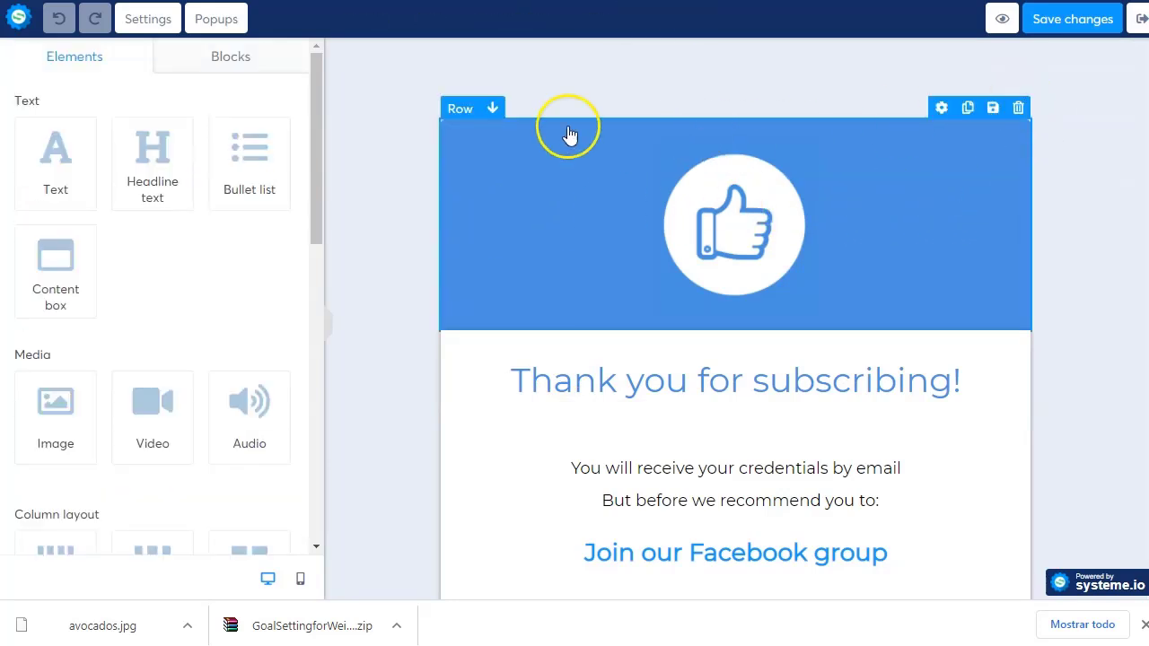
pyautogui.click(1017, 107)
pyautogui.click(668, 55)
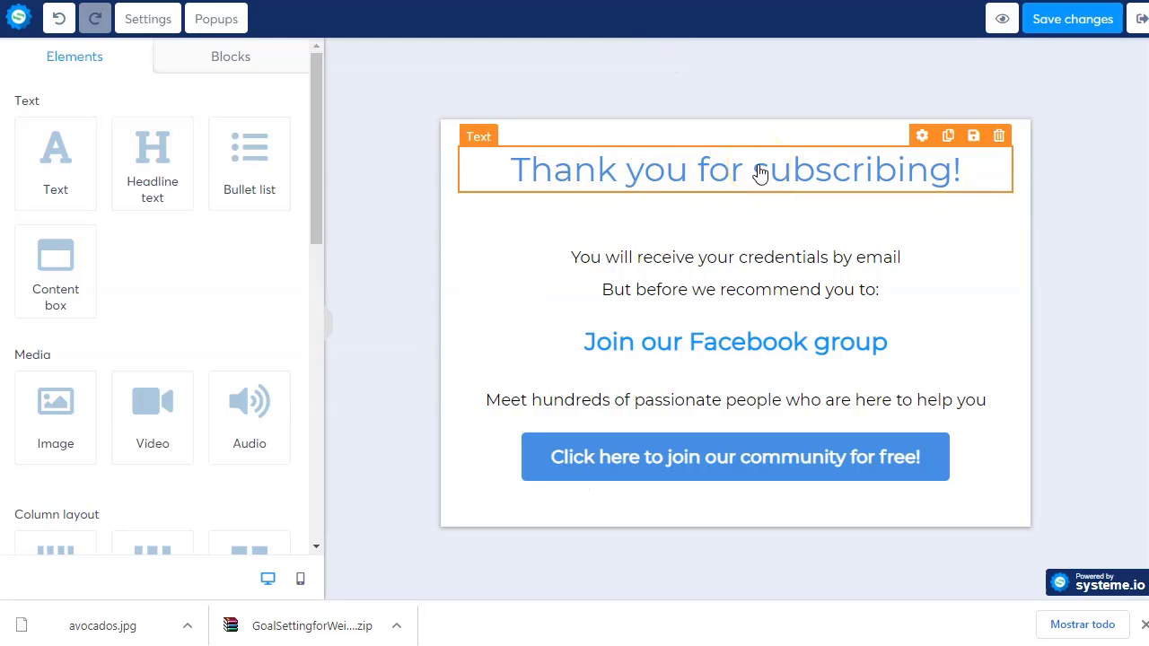
# Change the page heading to "Thank you for downloading!".
pyautogui.click(682, 149)
pyautogui.moveTo(752, 170); pyautogui.dragTo(958, 197)
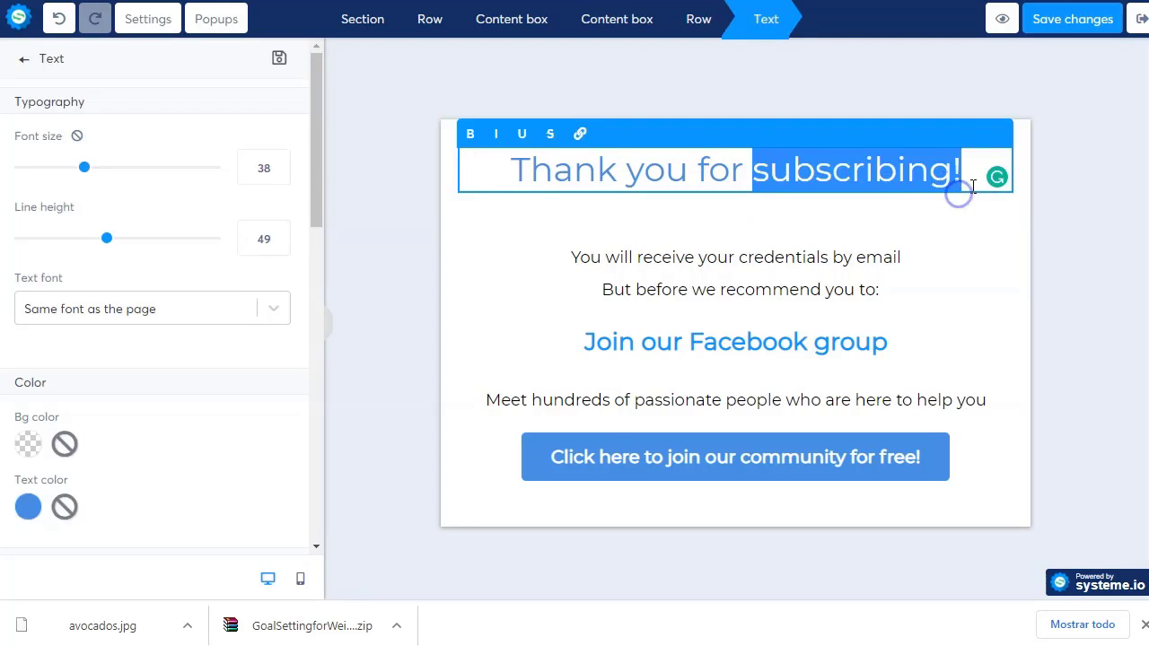
pyautogui.write('wo')
pyautogui.press('BackSpace')
pyautogui.press('BackSpace')
pyautogui.write('d')
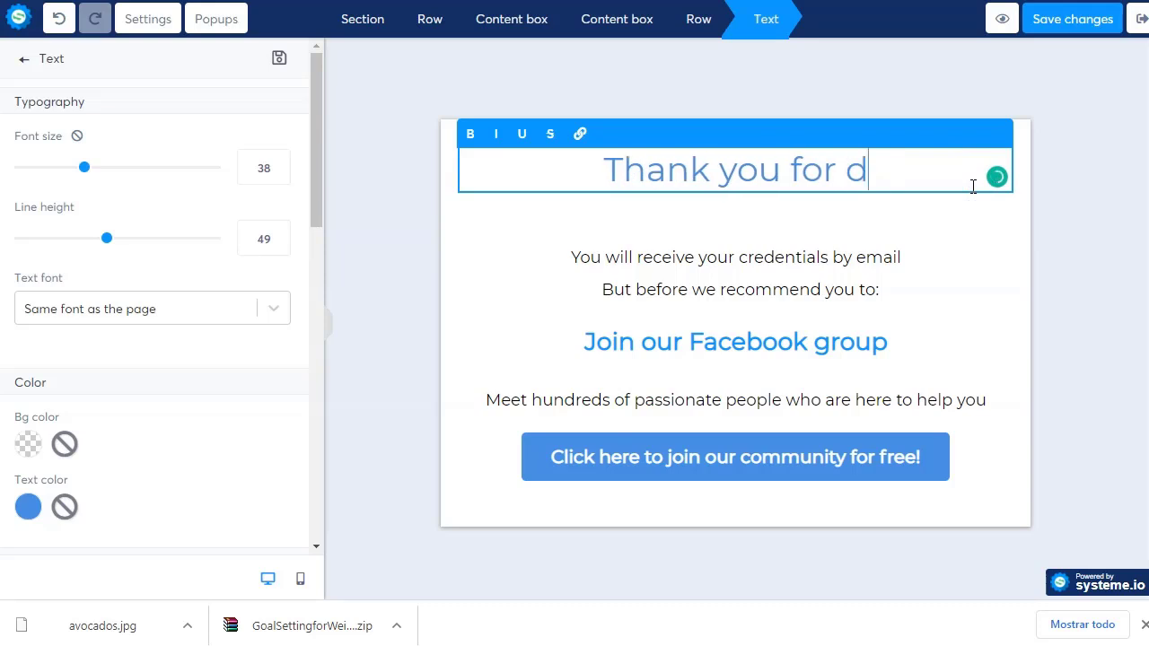
pyautogui.write('ownloadig')
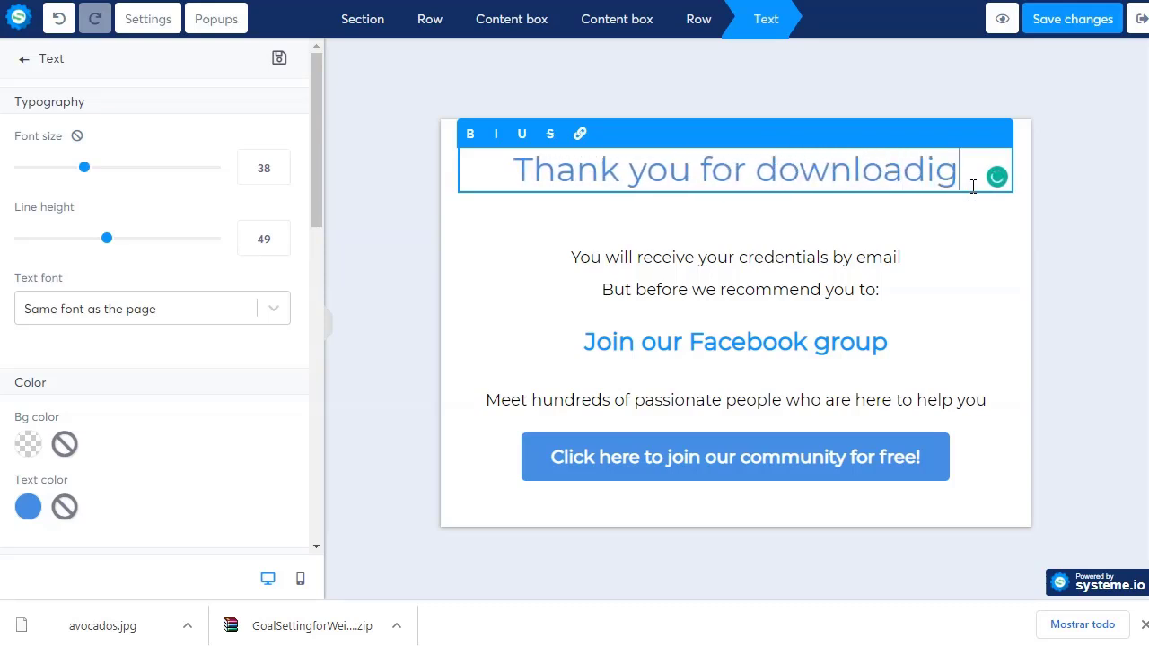
pyautogui.write('!')
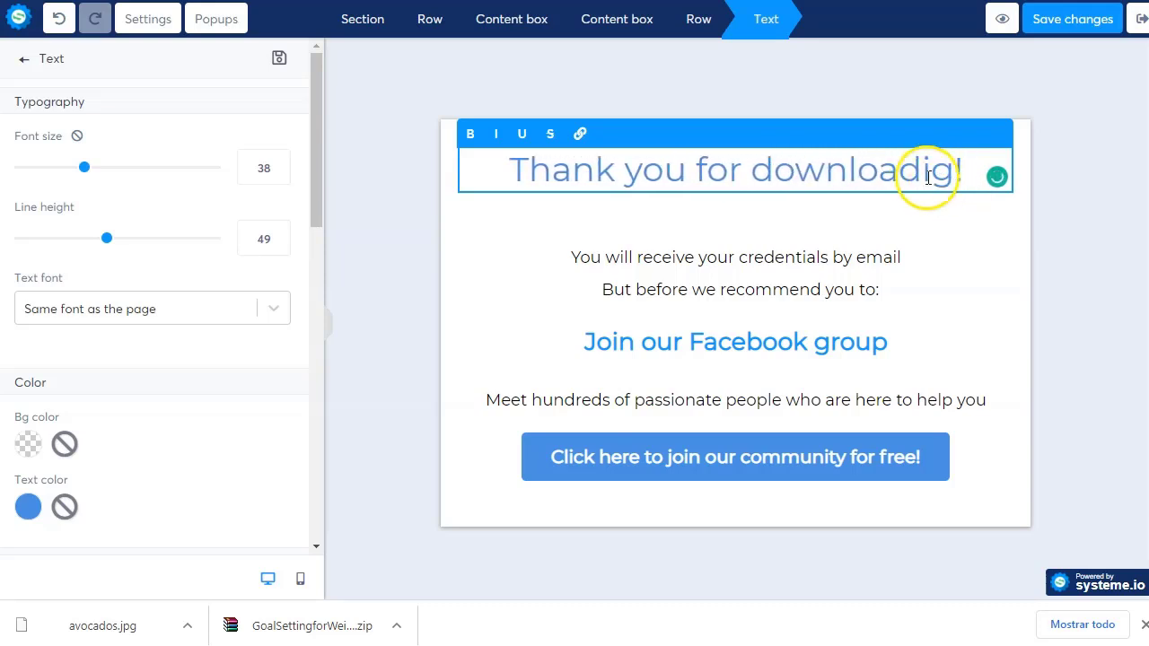
pyautogui.write('n')
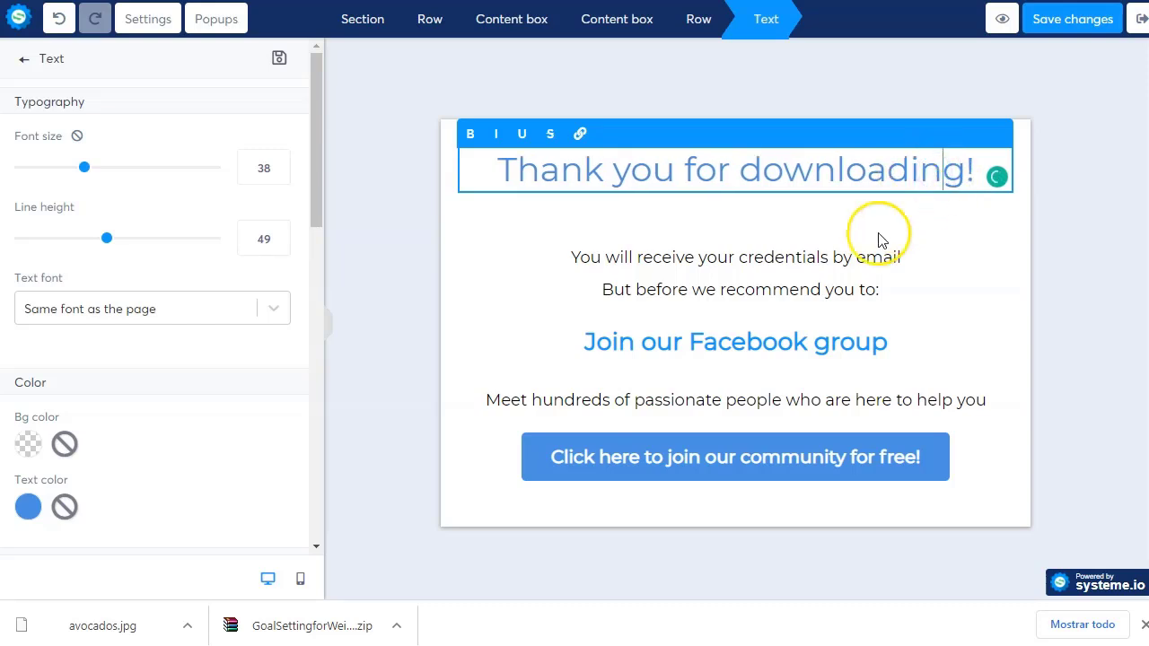
# Replace the credentials text with "It takes10-15 minutes for your free ebook to arrive in your inbox. Meanwhile, watch our free presentation on how to lose weight with the KETO diet.".
pyautogui.click(733, 264)
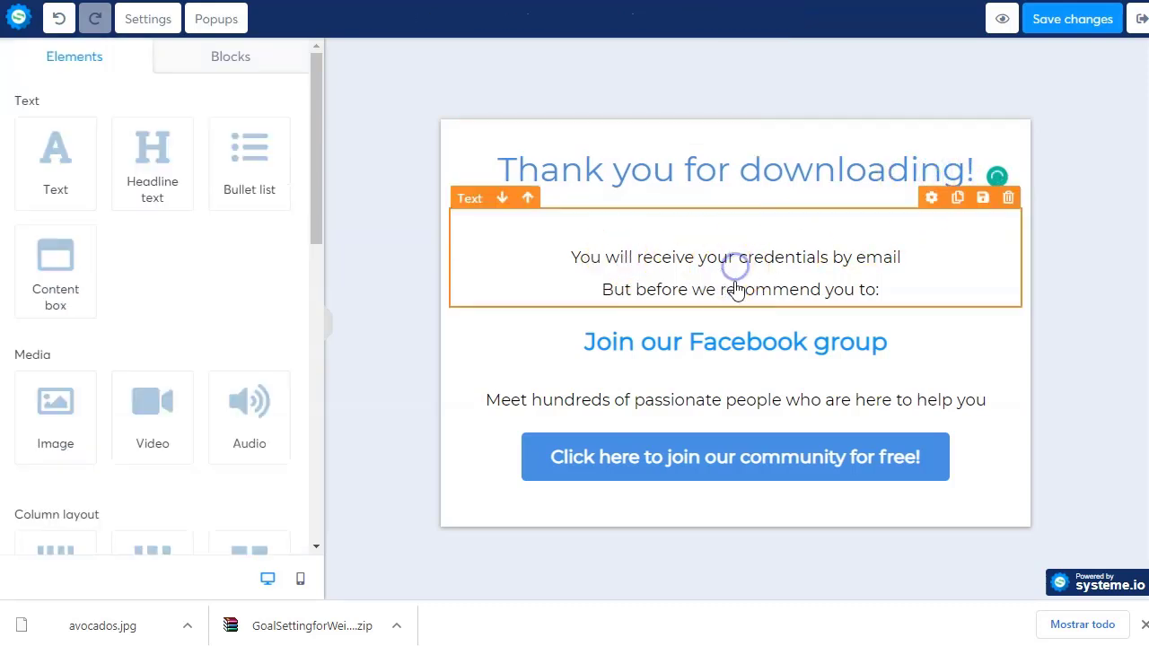
pyautogui.tripleClick(676, 263)
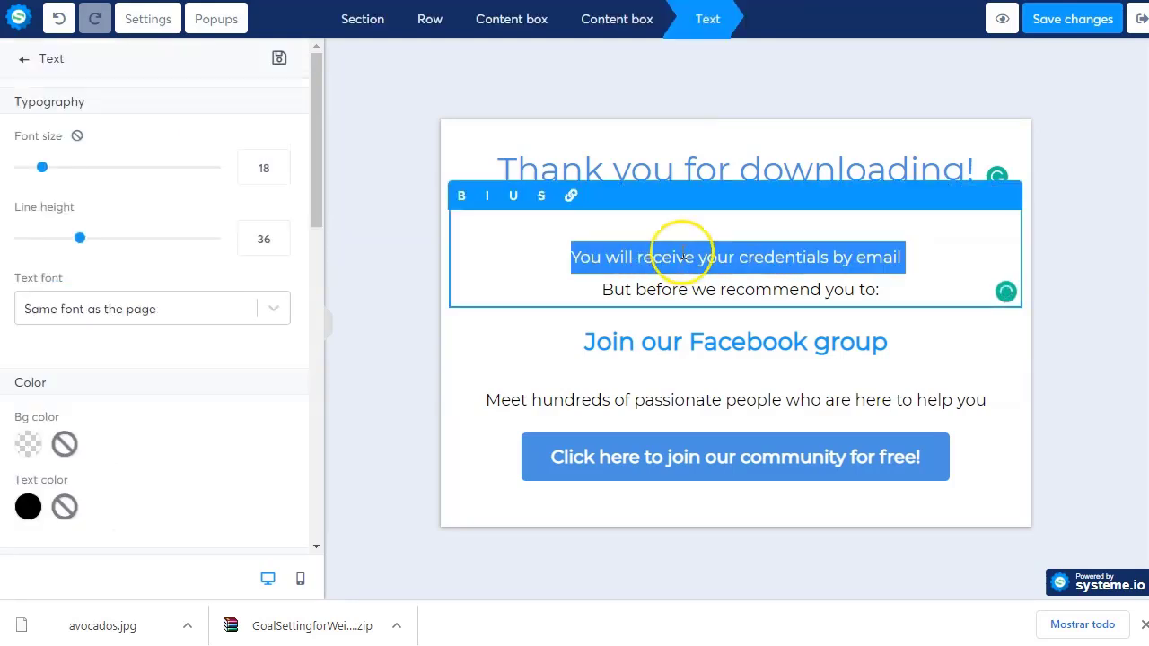
pyautogui.click(682, 257)
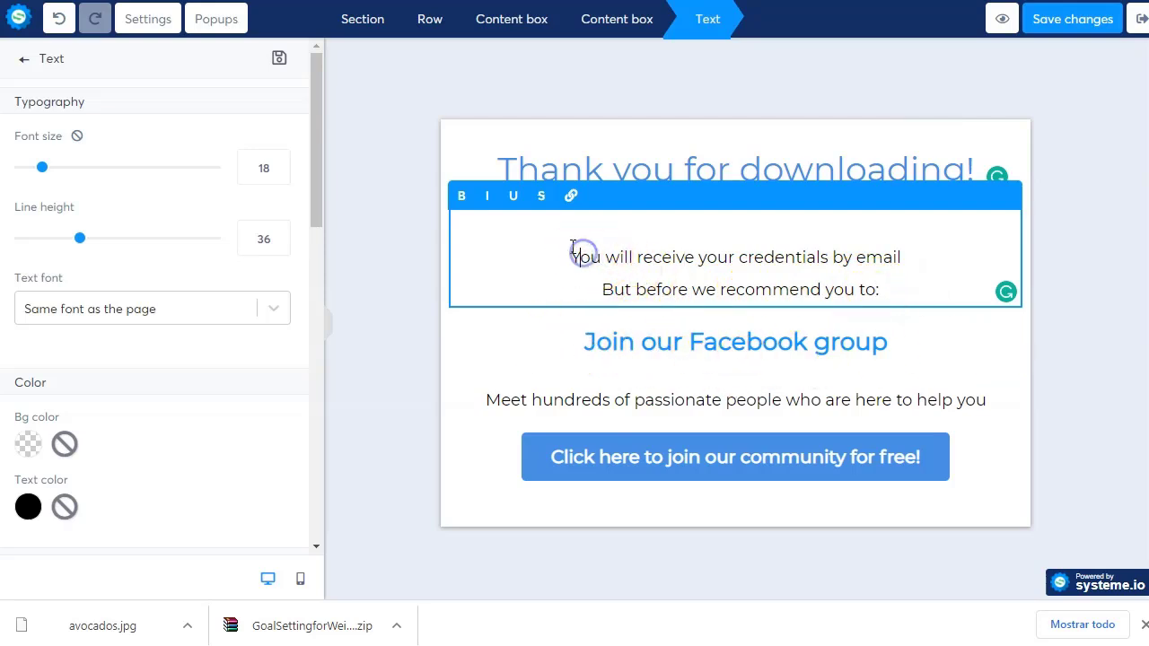
pyautogui.moveTo(574, 254); pyautogui.dragTo(925, 293)
pyautogui.press('BackSpace')
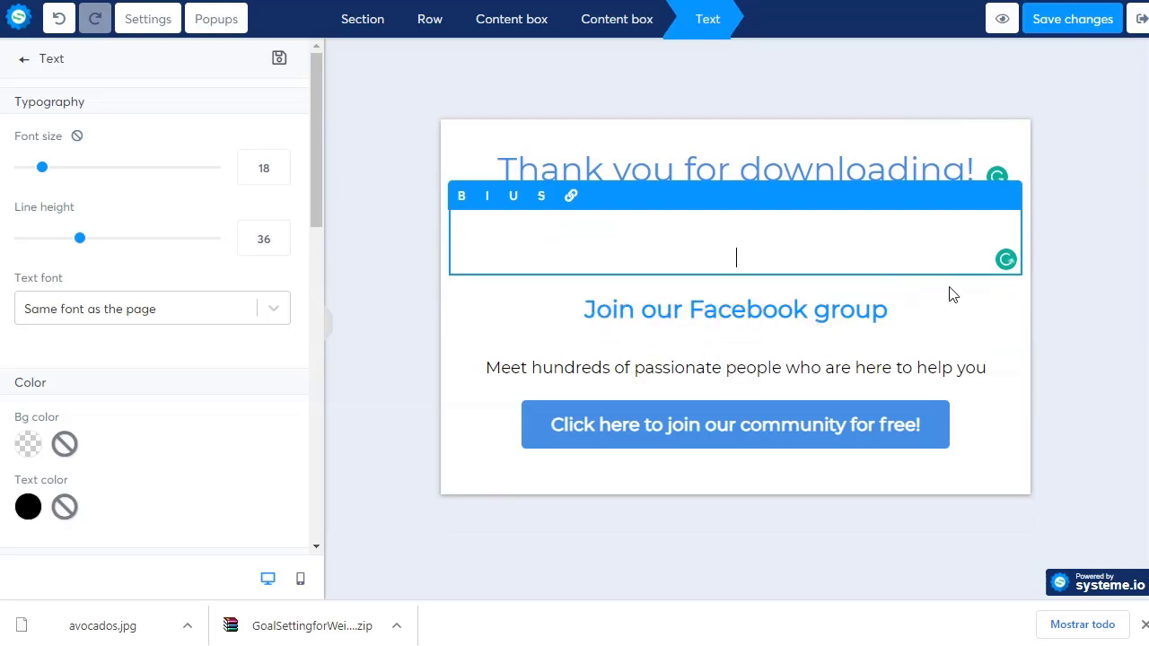
pyautogui.write('It takes10-15 minutes for your free ebook to arrive in your inbox. Meanwhile, watch our free presentation on how to lose weight with the KETO diet.')
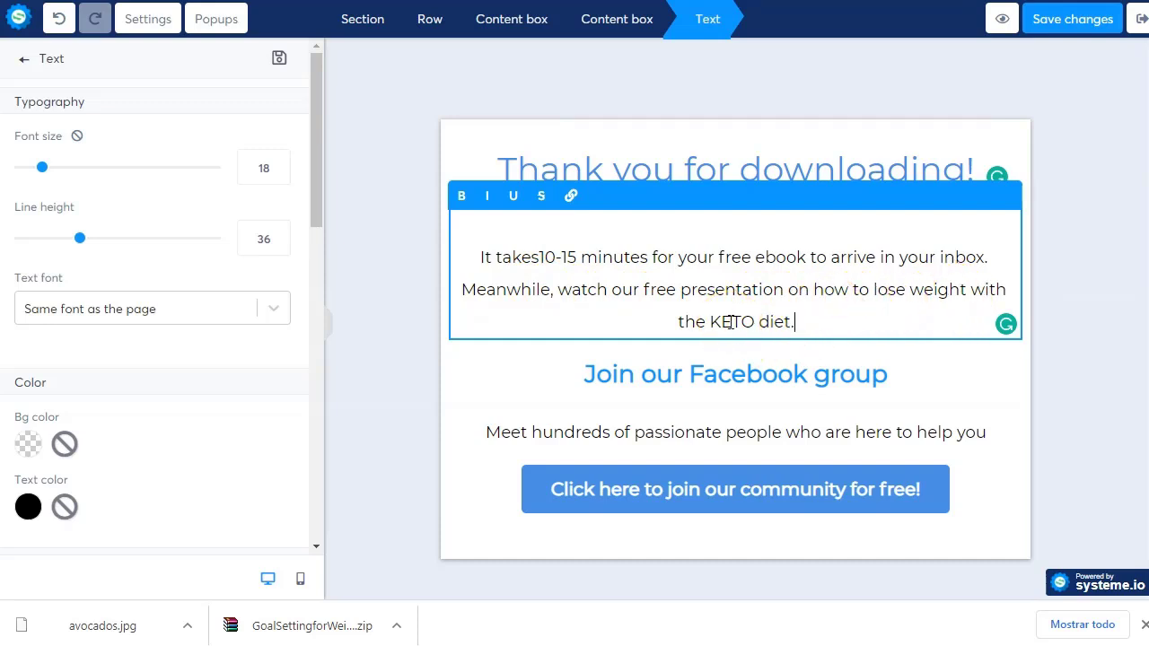
# Delete the "Join our Facebook group" text and add an image element in its place.
pyautogui.click(736, 384)
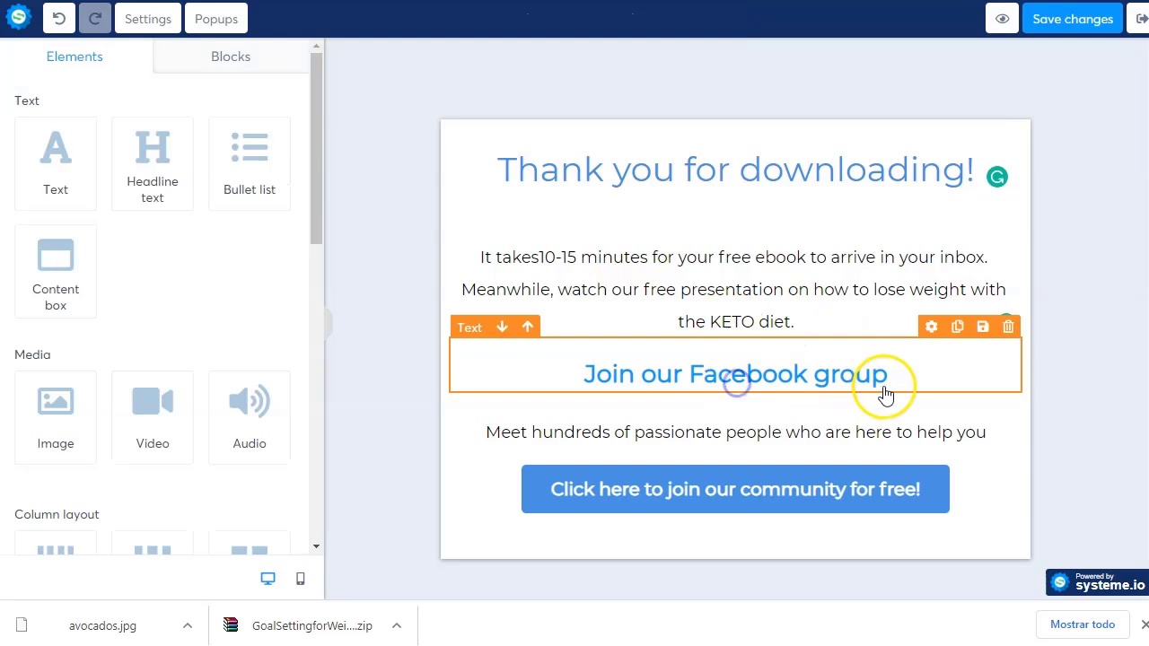
pyautogui.click(1008, 329)
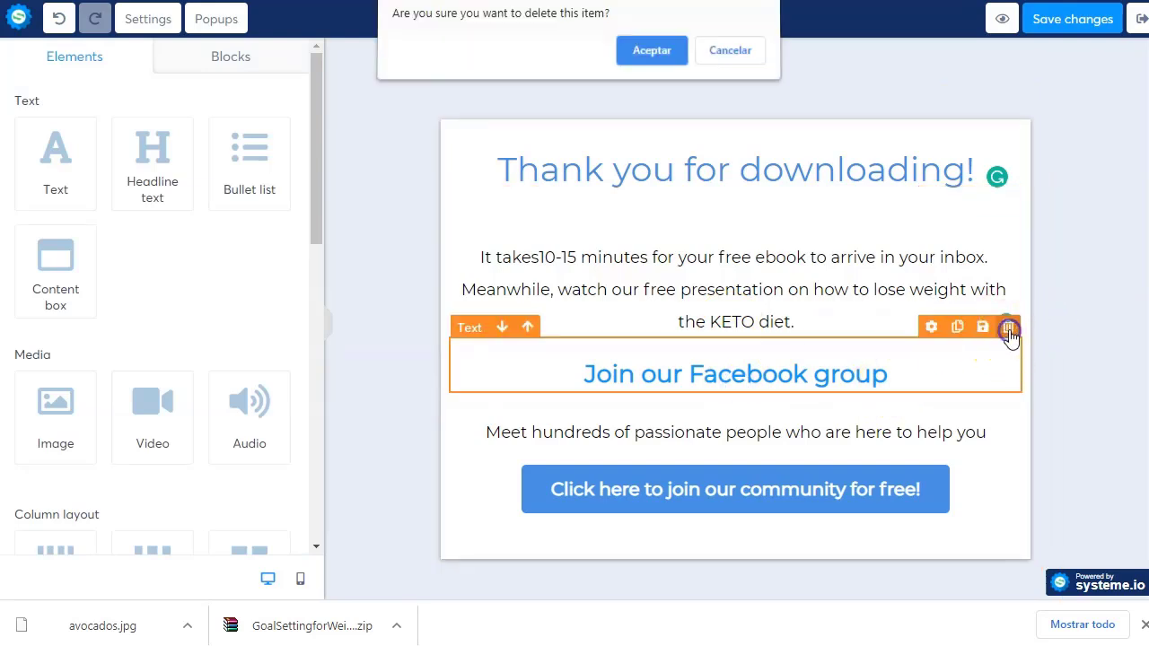
pyautogui.click(654, 53)
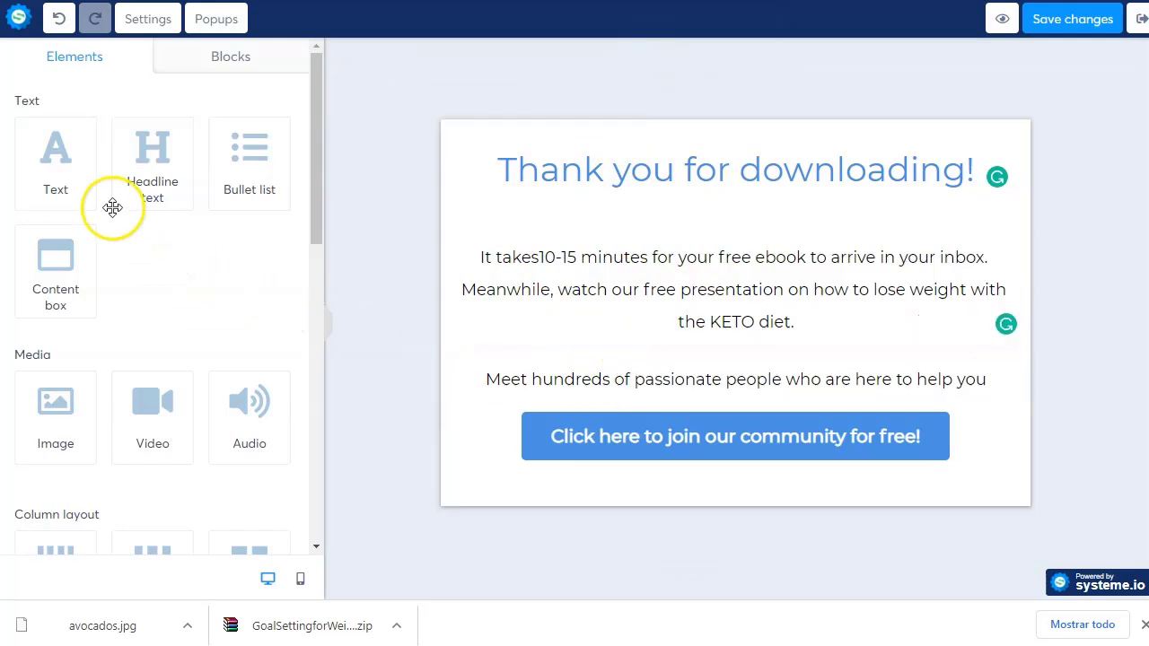
pyautogui.moveTo(57, 407); pyautogui.dragTo(565, 389)
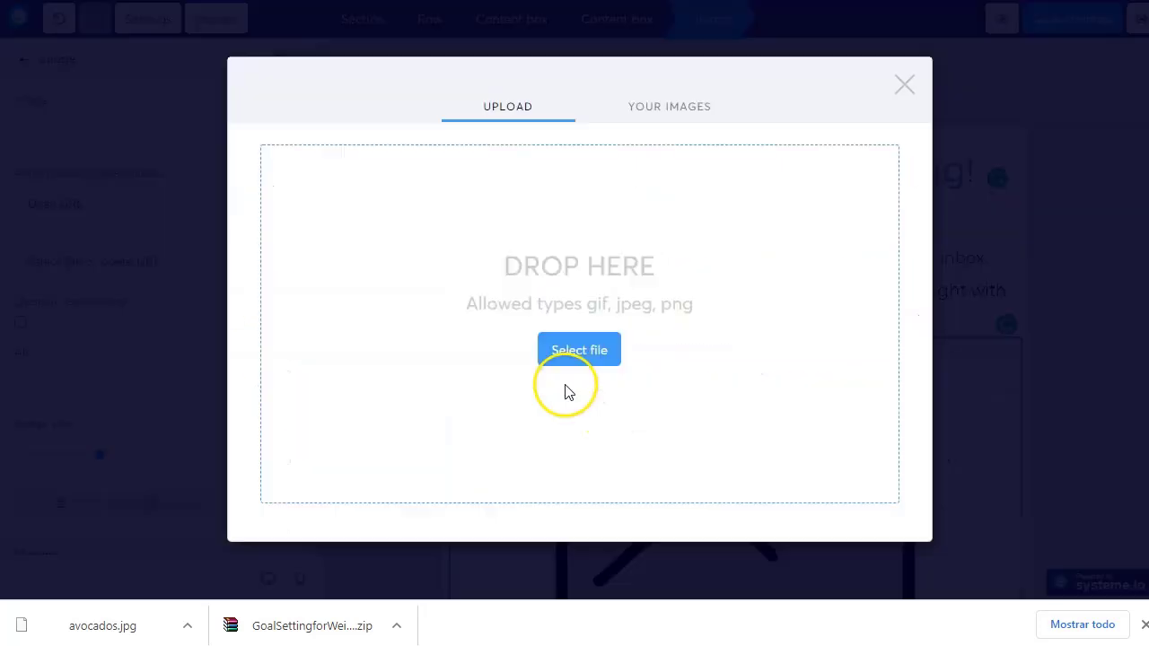
pyautogui.click(570, 346)
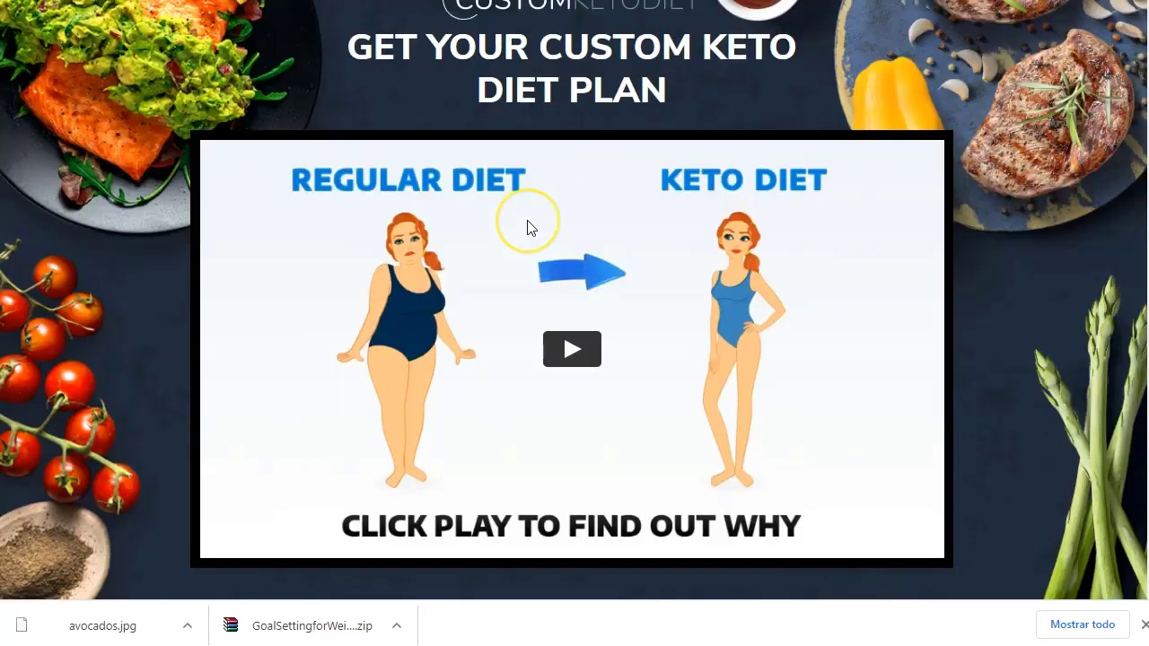
# Capture the video thumbnail on the Custom Keto Diet sales page as a screenshot and save it as the JPEG "keto1".
pyautogui.scroll(1, 526, 225)
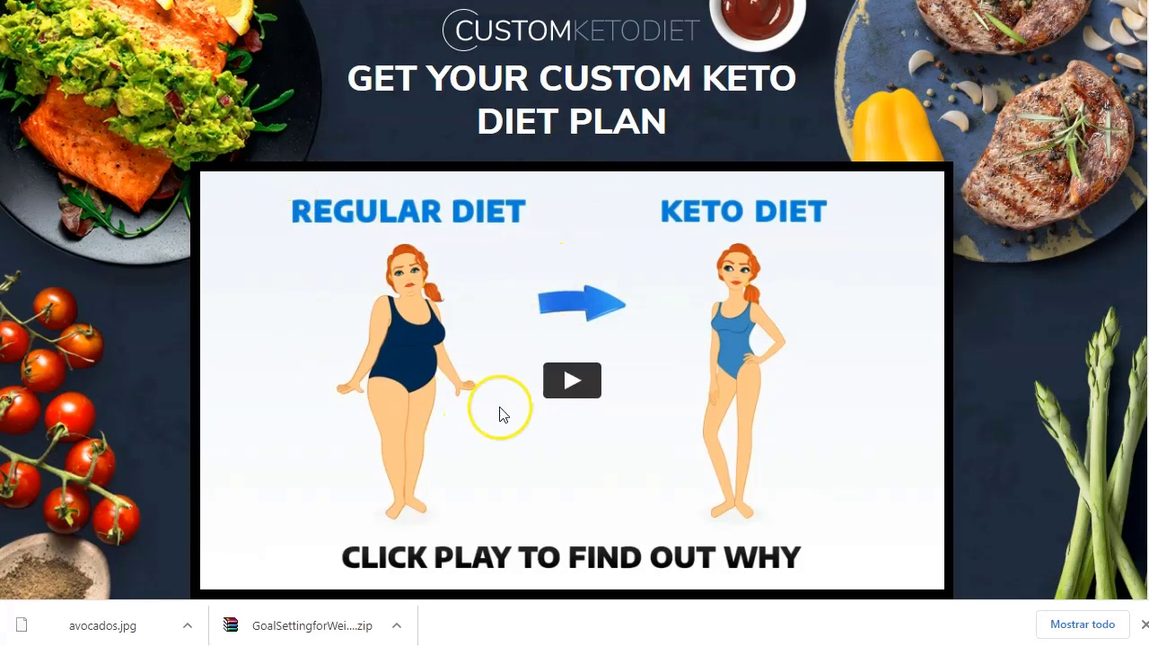
pyautogui.scroll(-1, 743, 403)
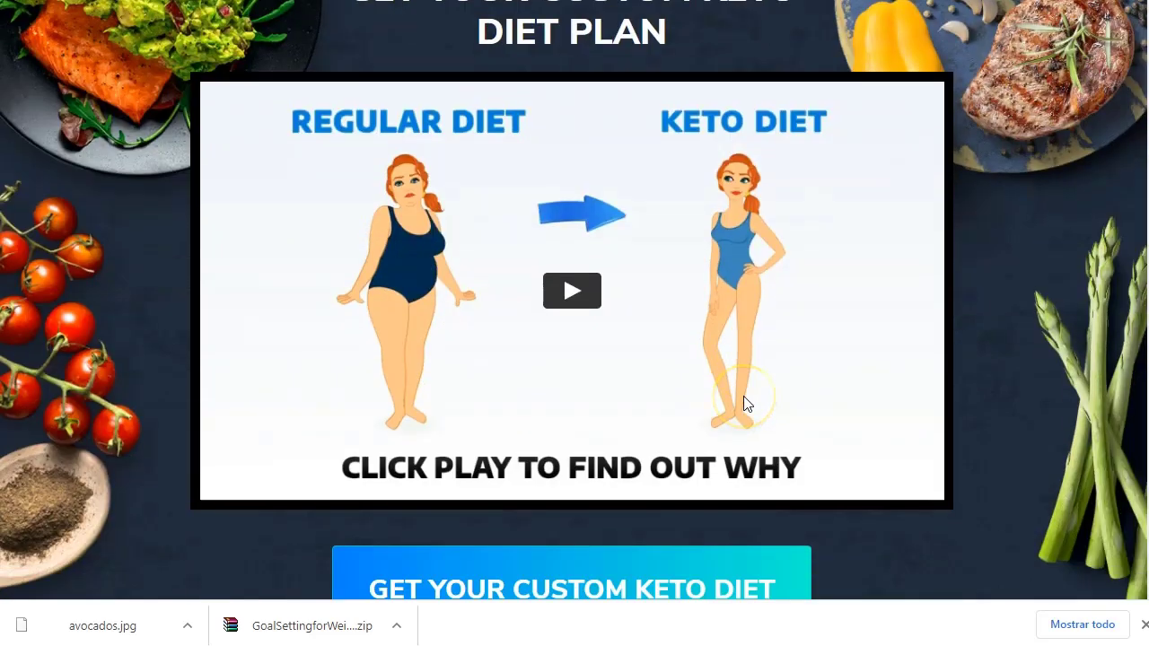
pyautogui.press('Print')
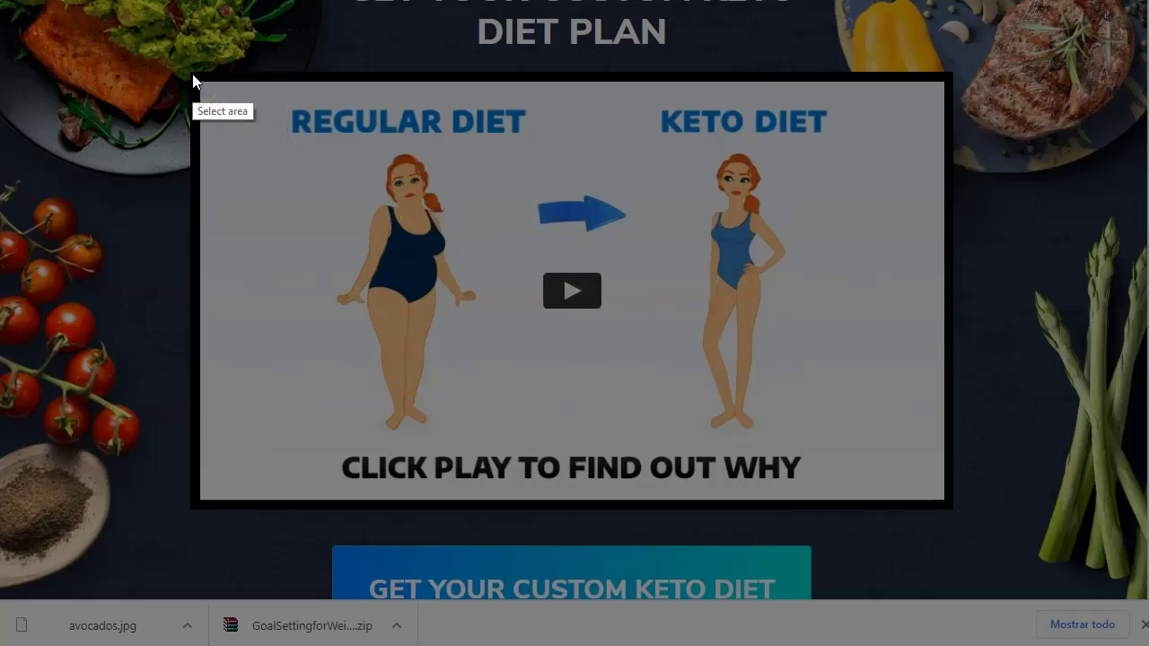
pyautogui.moveTo(193, 76); pyautogui.dragTo(952, 509)
pyautogui.click(907, 522)
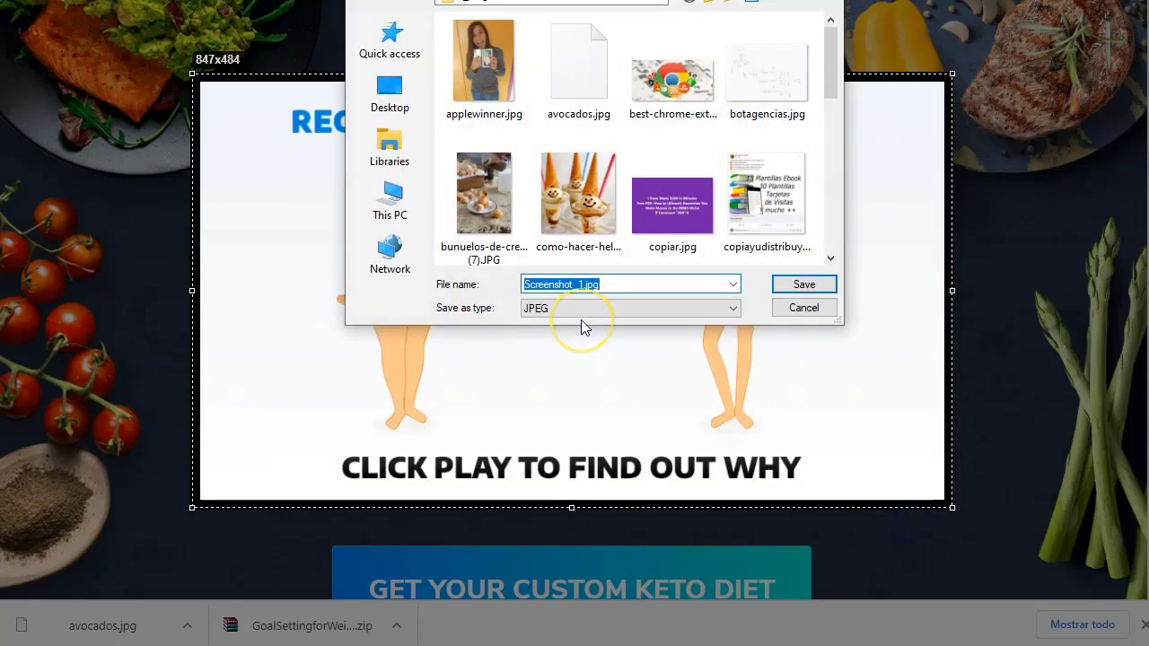
pyautogui.write('keto1')
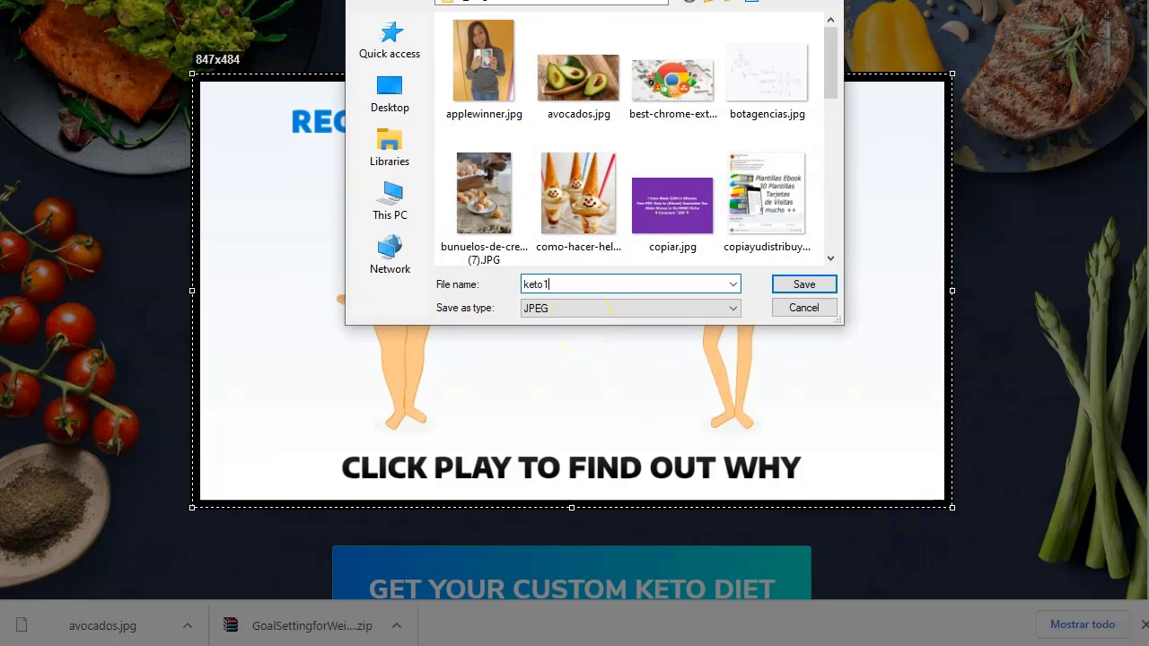
pyautogui.press('Return')
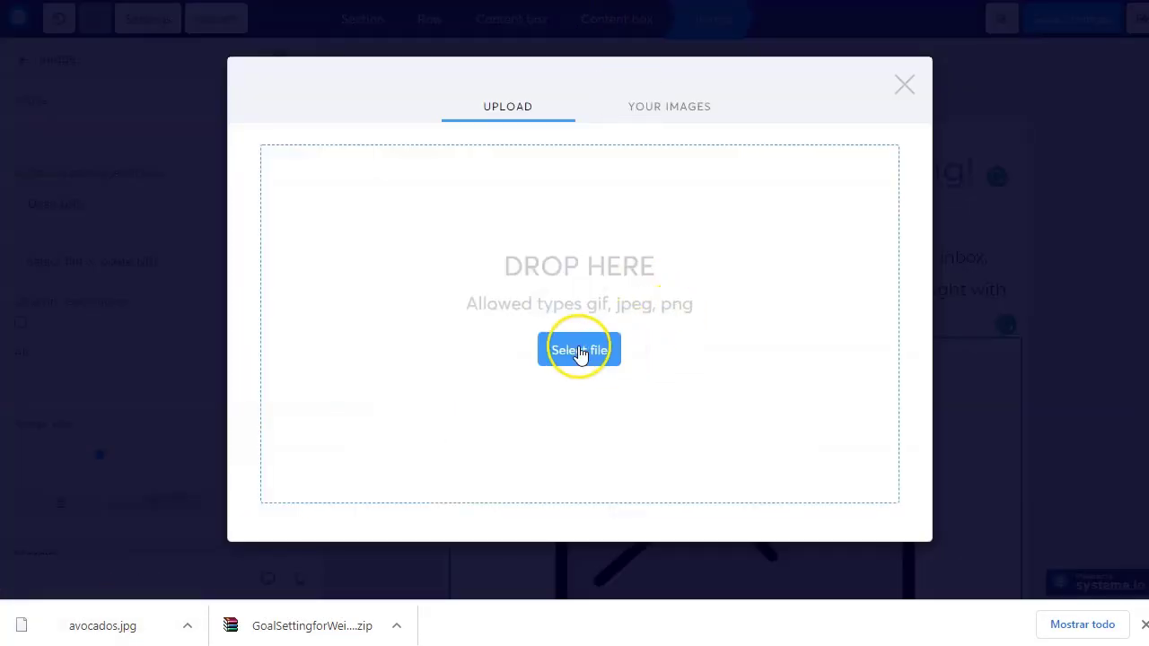
# Insert keto1.jpg into the new image element below the ebook delivery text.
pyautogui.click(296, 154)
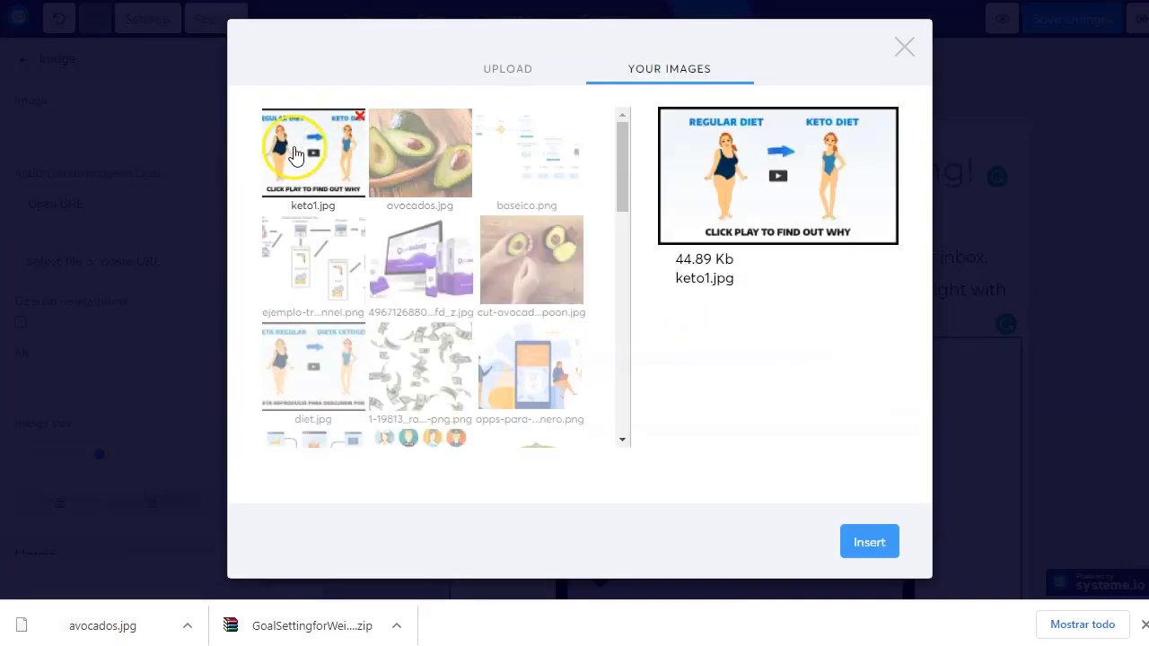
pyautogui.click(869, 538)
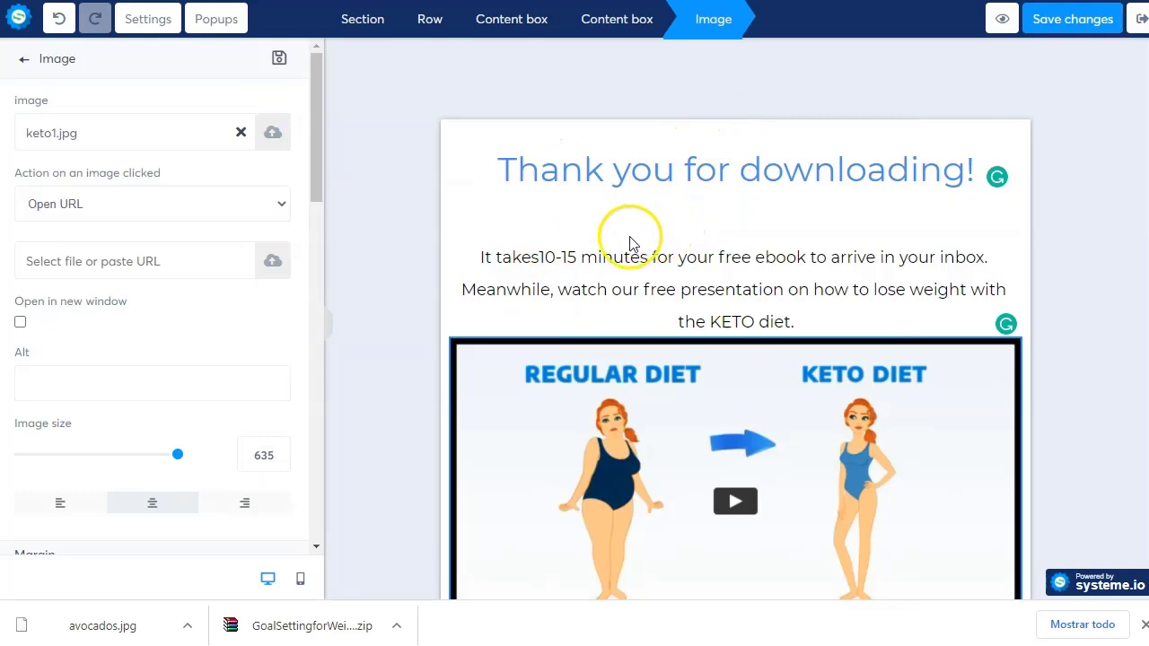
pyautogui.click(751, 300)
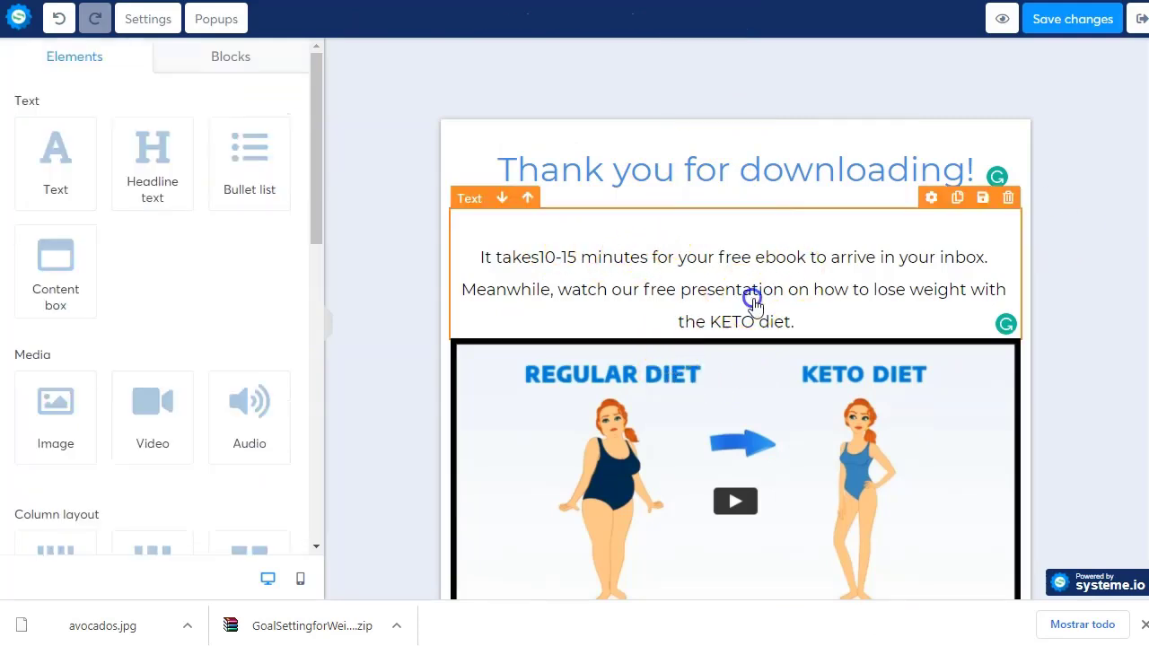
# Delete the "Meet hundreds of passionate people who are here to help you" text below the image.
pyautogui.scroll(-2, 1089, 330)
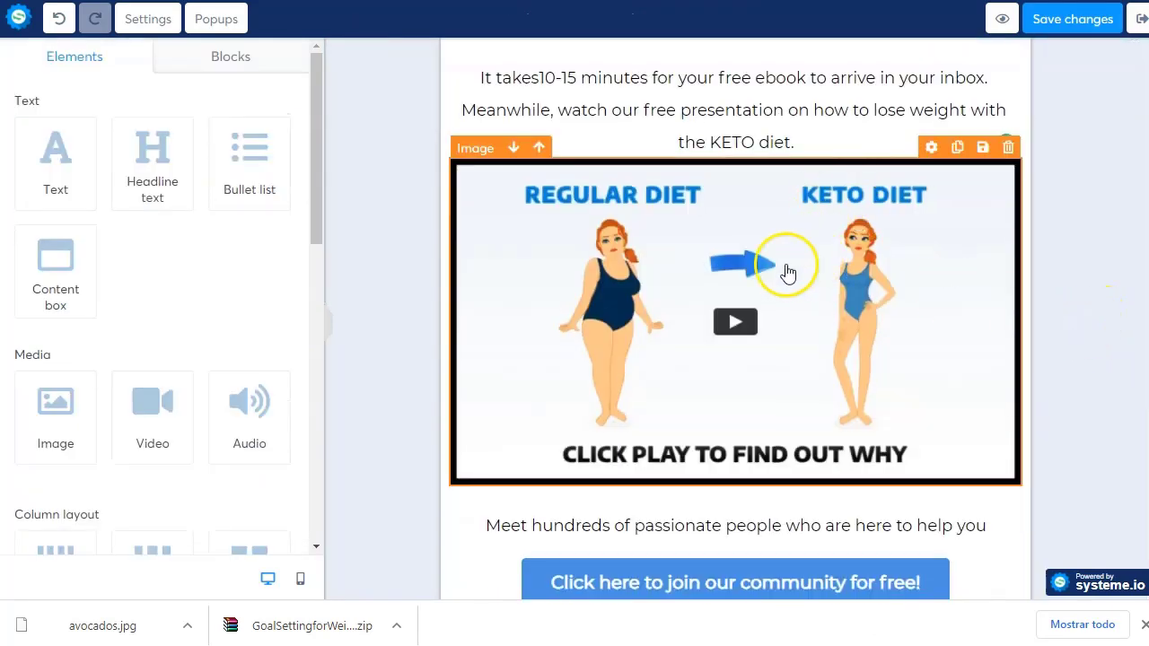
pyautogui.scroll(-1, 761, 310)
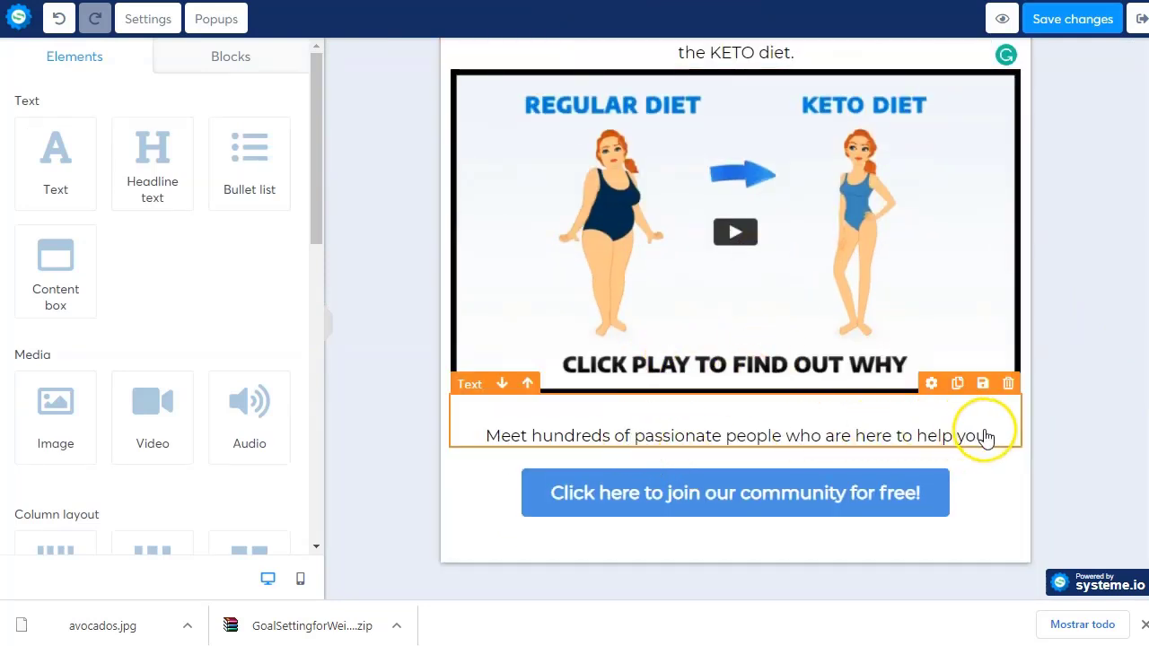
pyautogui.click(1008, 385)
pyautogui.click(642, 48)
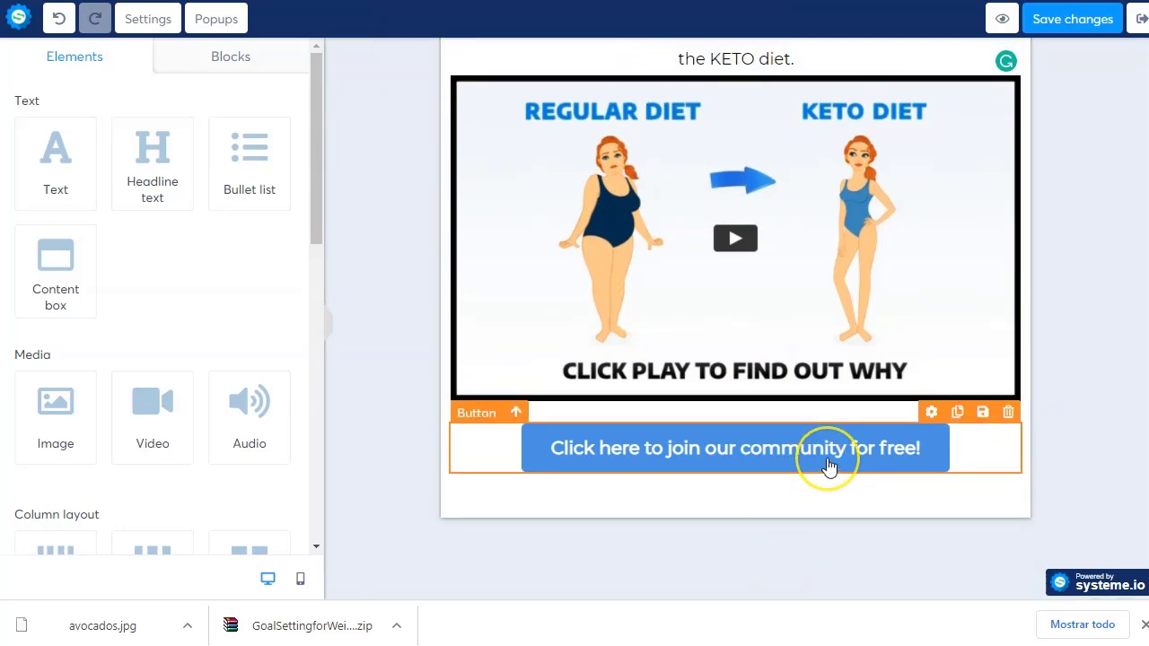
# Change the background color of the community button below the keto image to dark orange, hex B87506.
pyautogui.scroll(2, 828, 467)
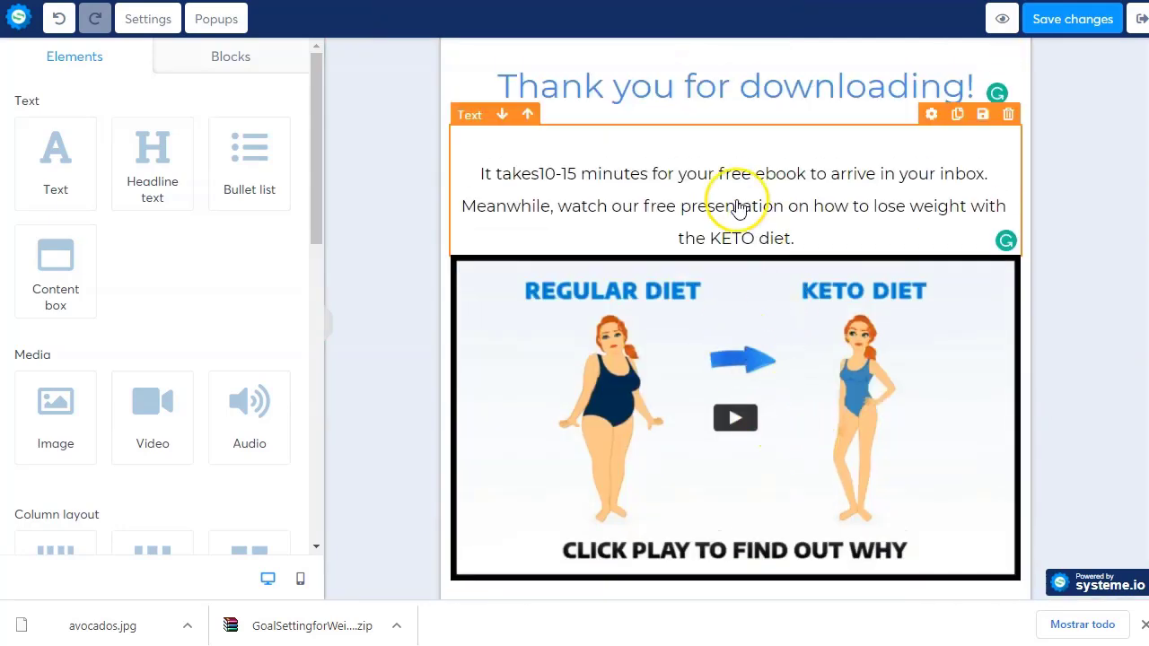
pyautogui.scroll(-2, 772, 323)
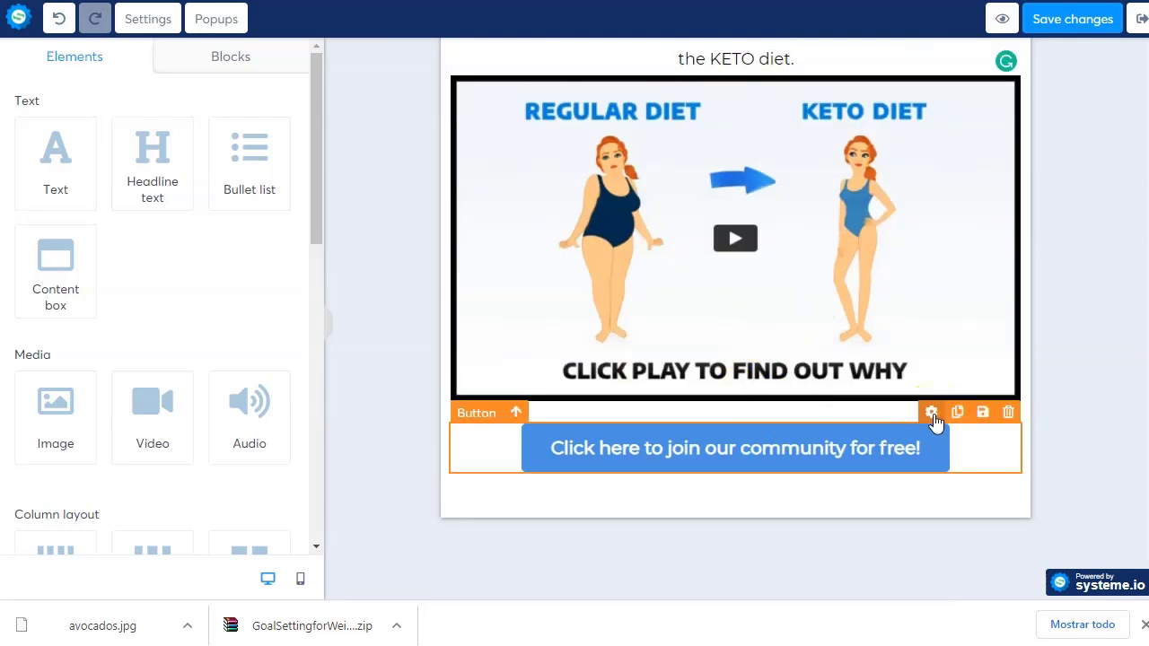
pyautogui.click(943, 466)
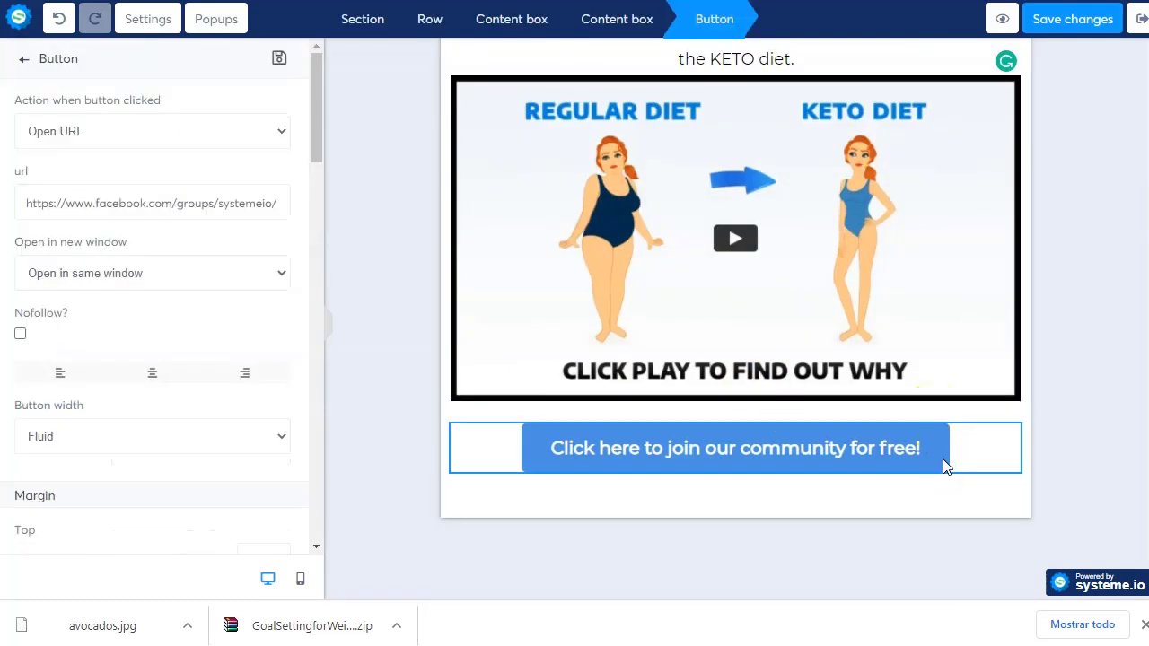
pyautogui.press('Escape')
pyautogui.scroll(-4, 133, 368)
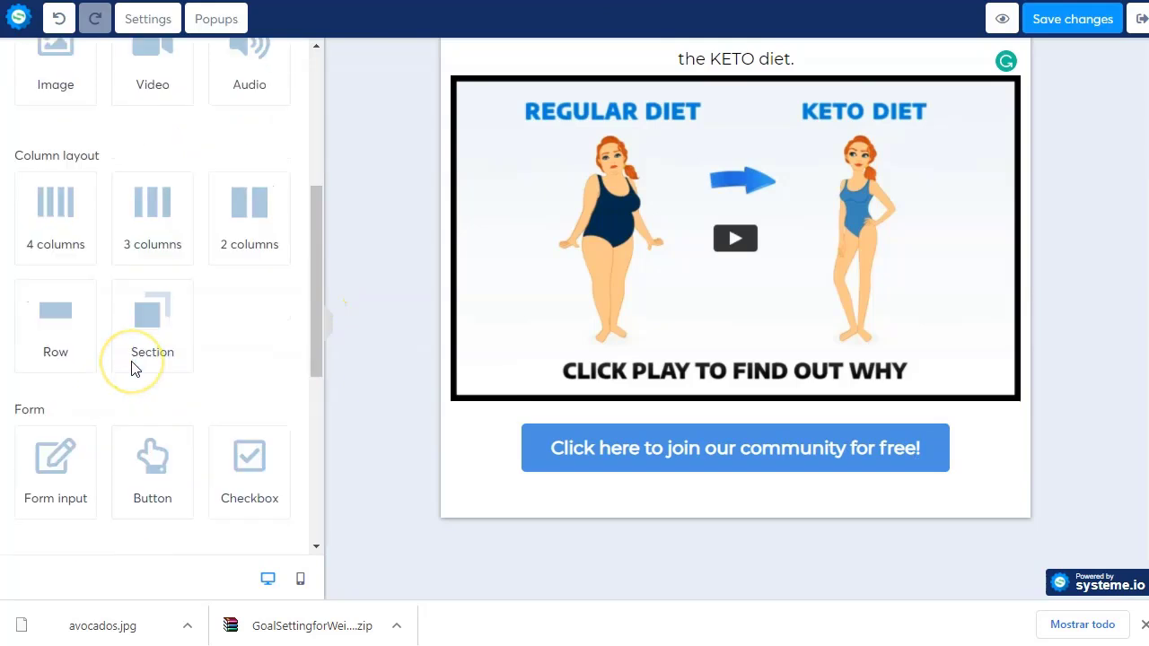
pyautogui.scroll(-3, 133, 368)
pyautogui.click(25, 348)
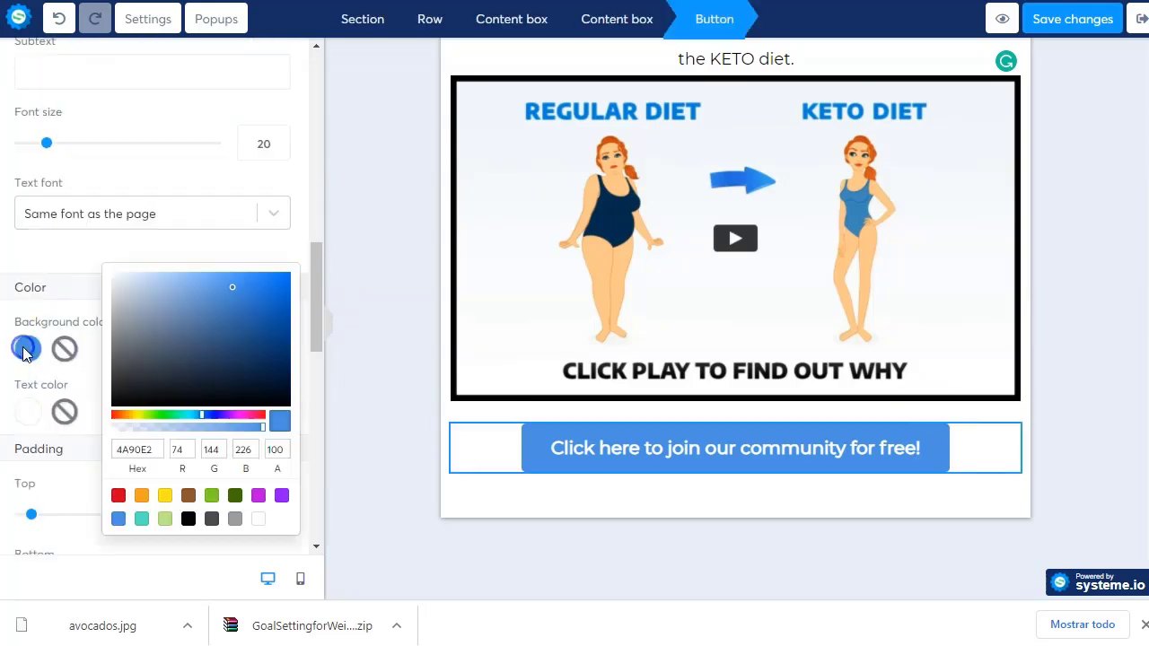
pyautogui.click(141, 496)
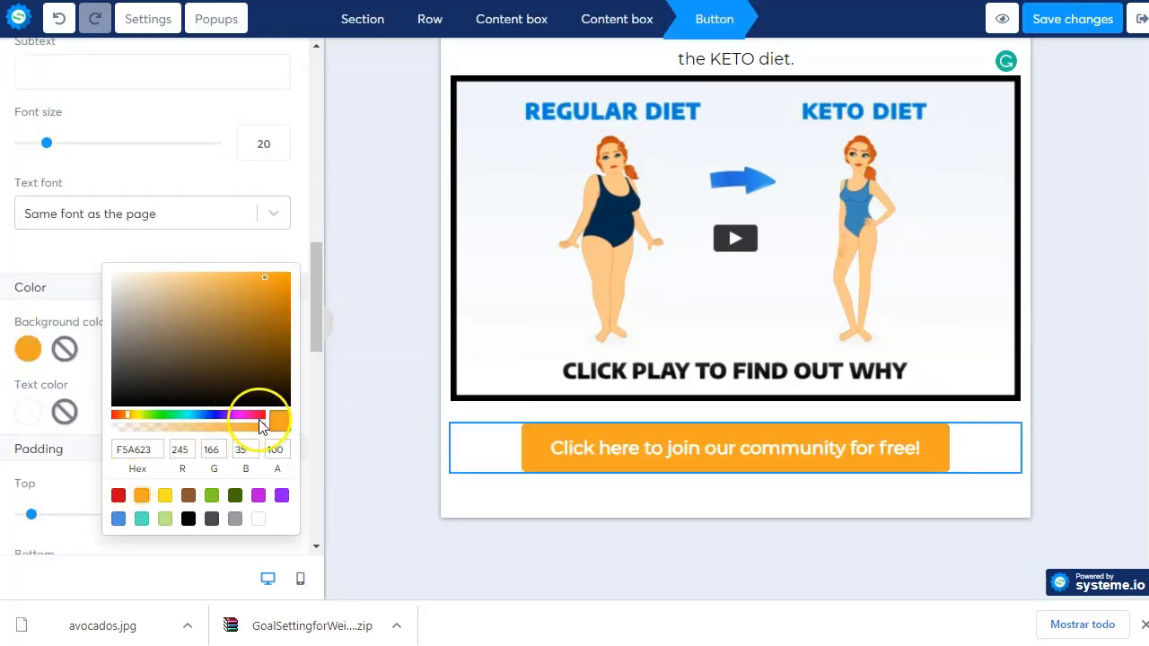
pyautogui.click(284, 309)
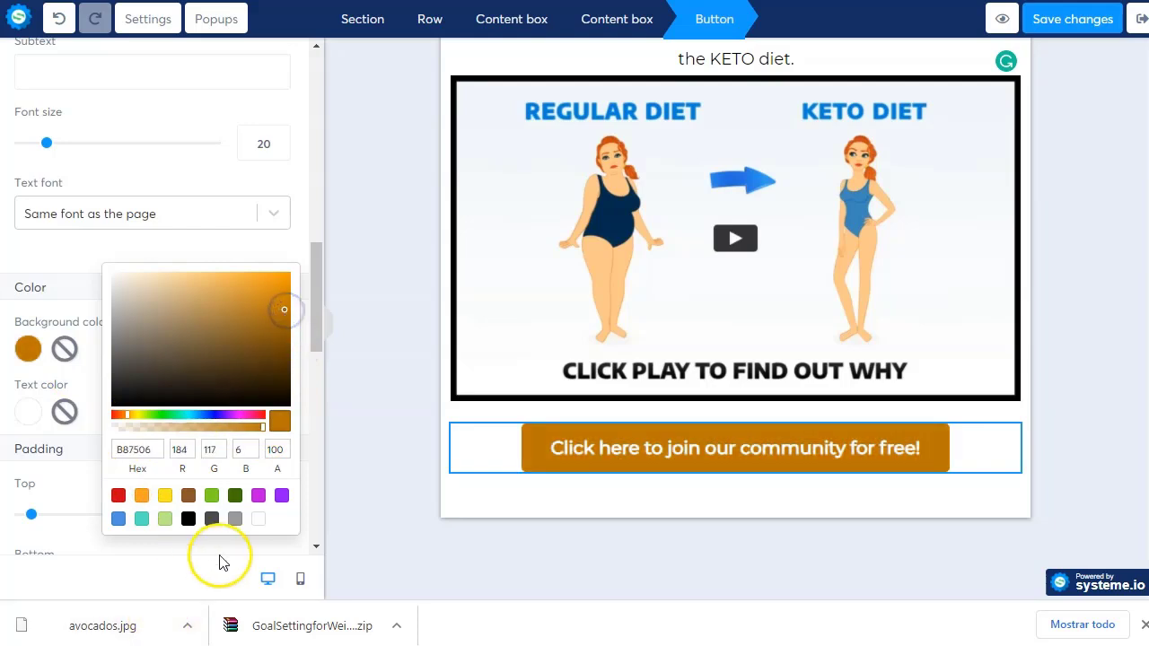
pyautogui.click(158, 186)
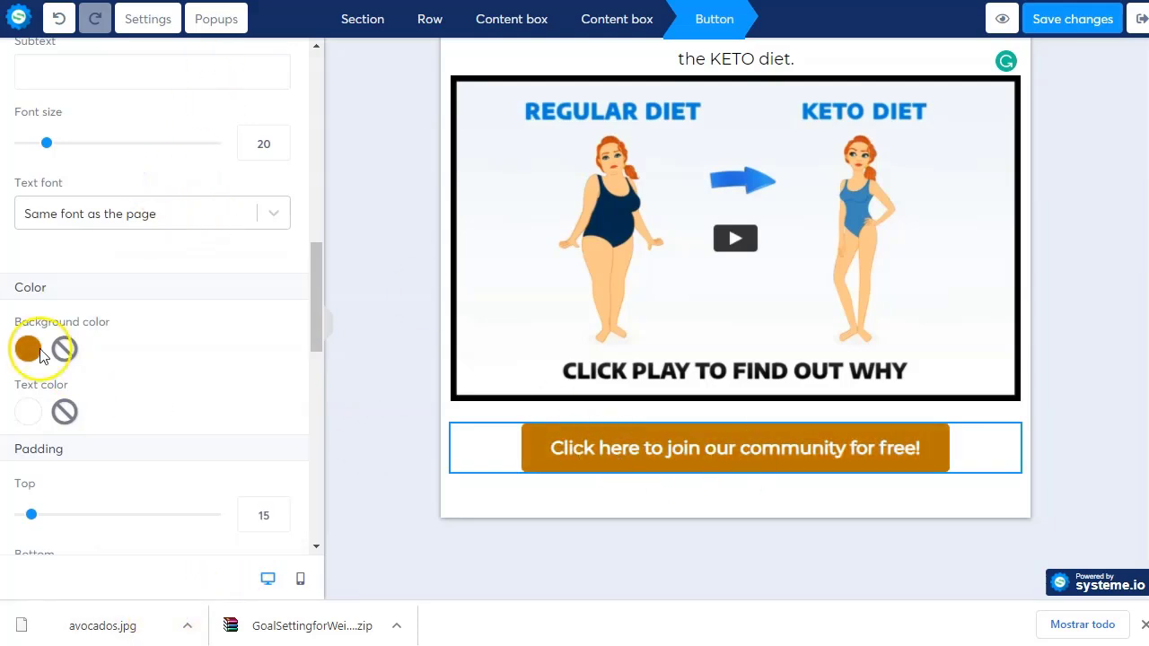
# Replace the button's text with "Watch Now".
pyautogui.scroll(5, 87, 351)
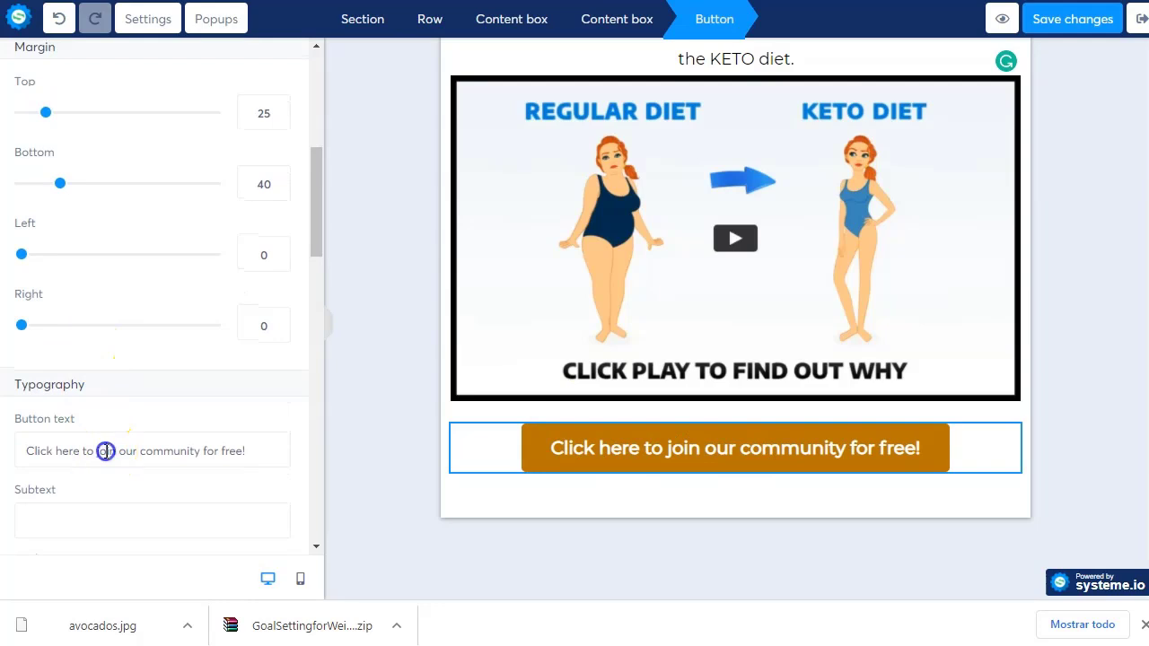
pyautogui.tripleClick(105, 450)
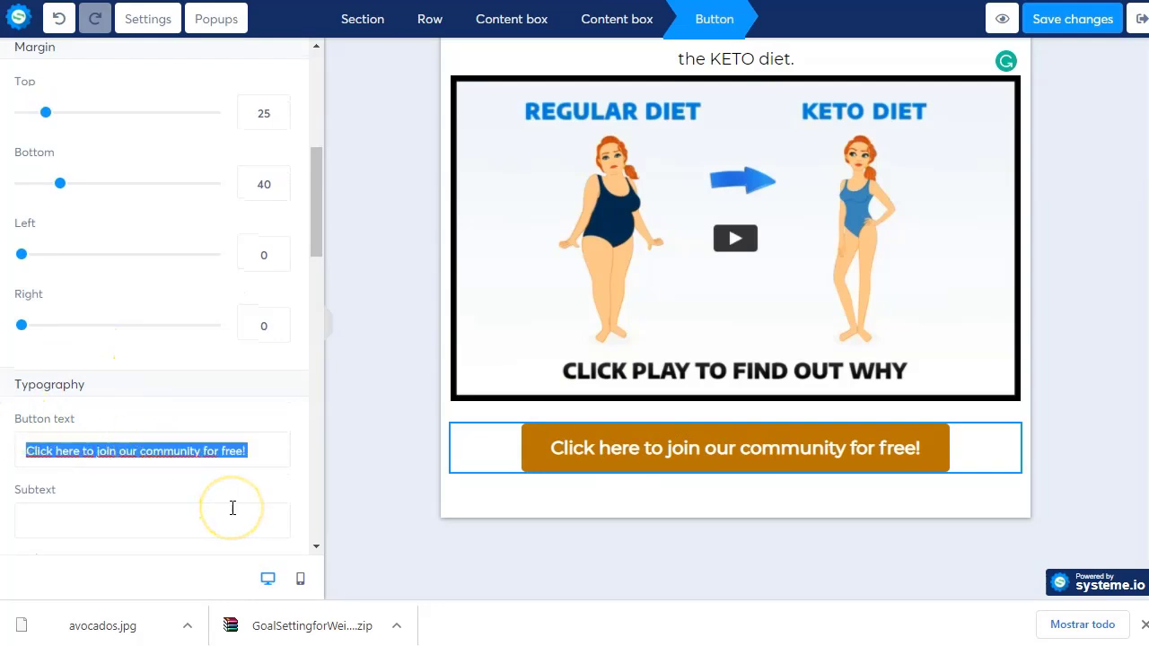
pyautogui.write('Watch ')
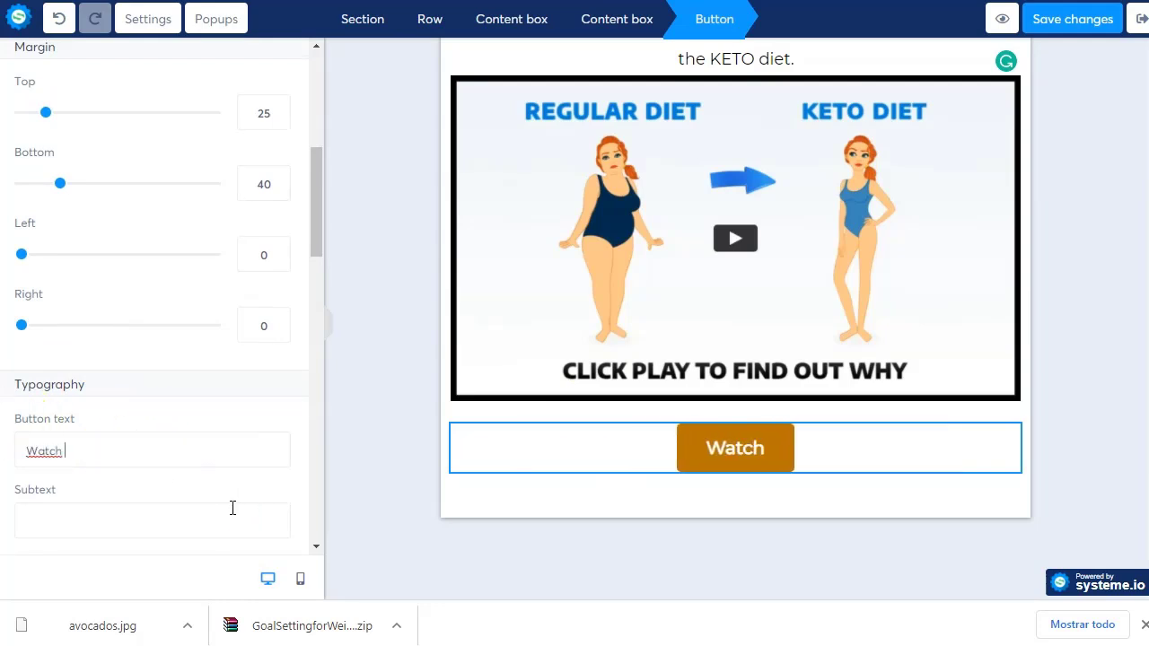
pyautogui.write('Now')
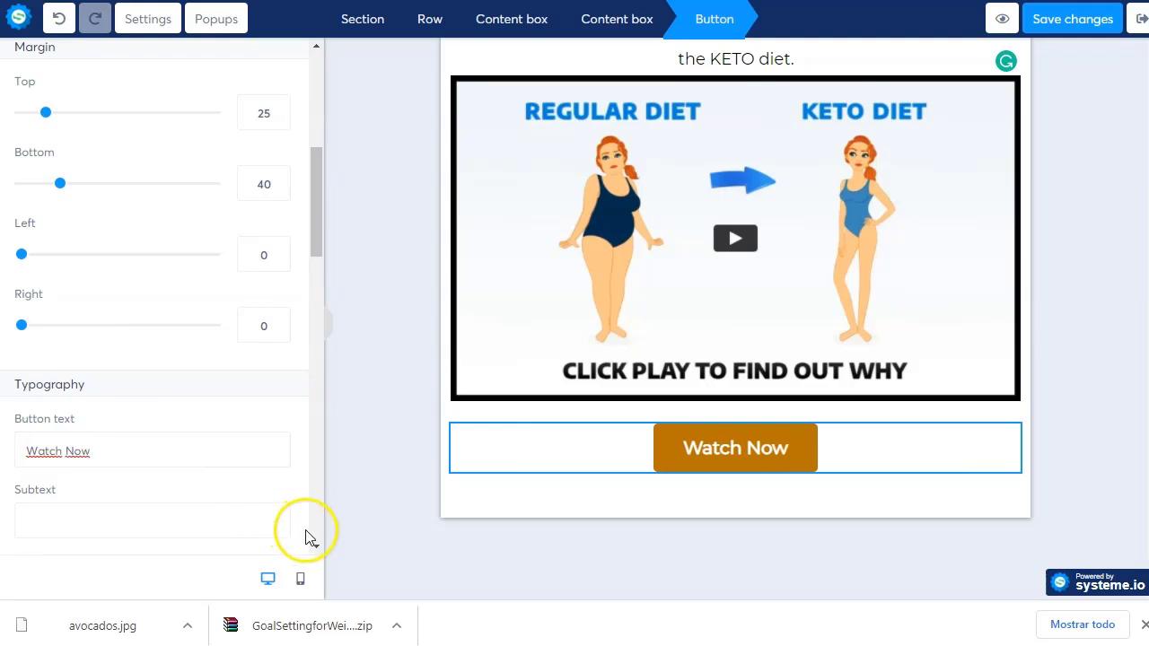
pyautogui.scroll(5, 93, 249)
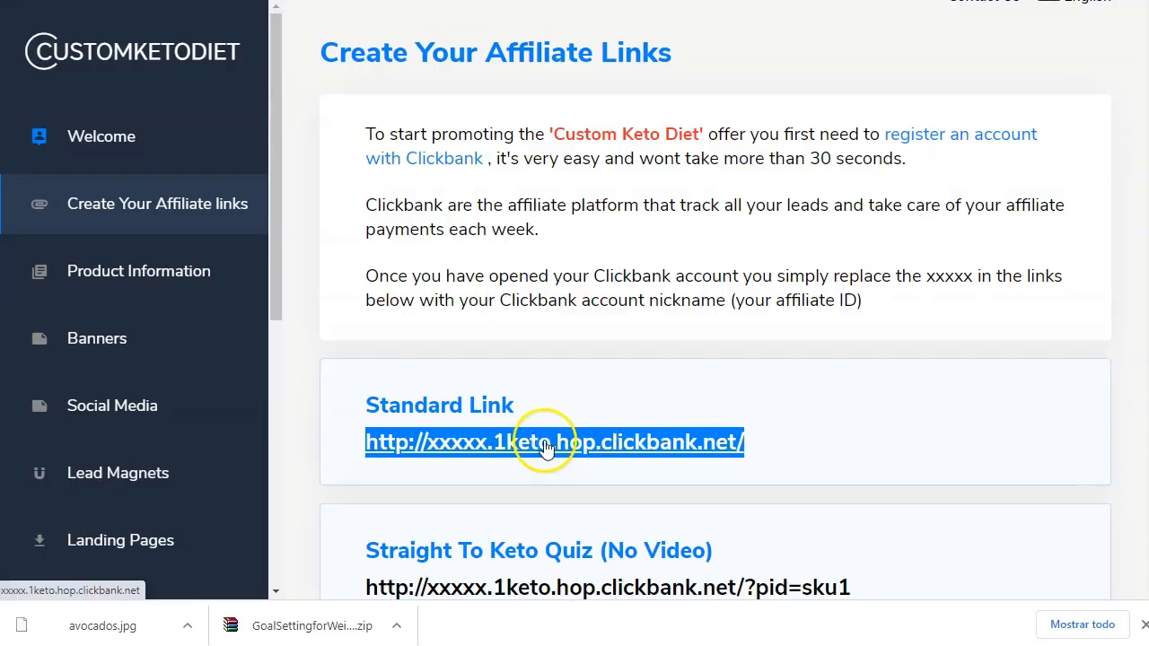
pyautogui.rightClick(545, 446)
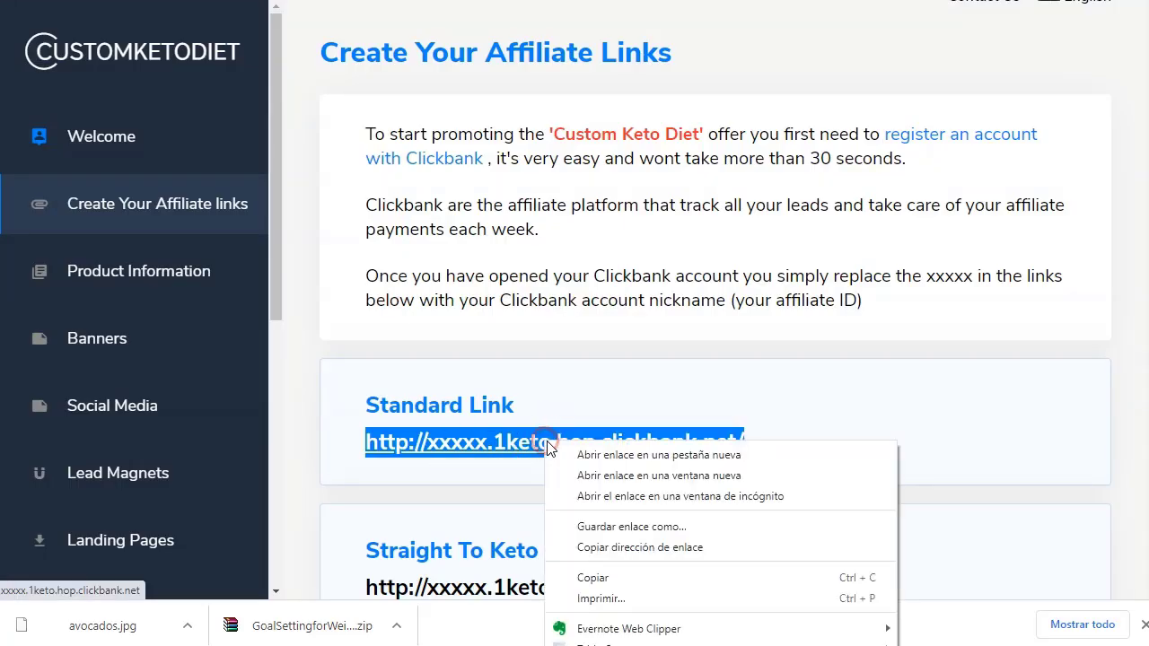
pyautogui.click(592, 580)
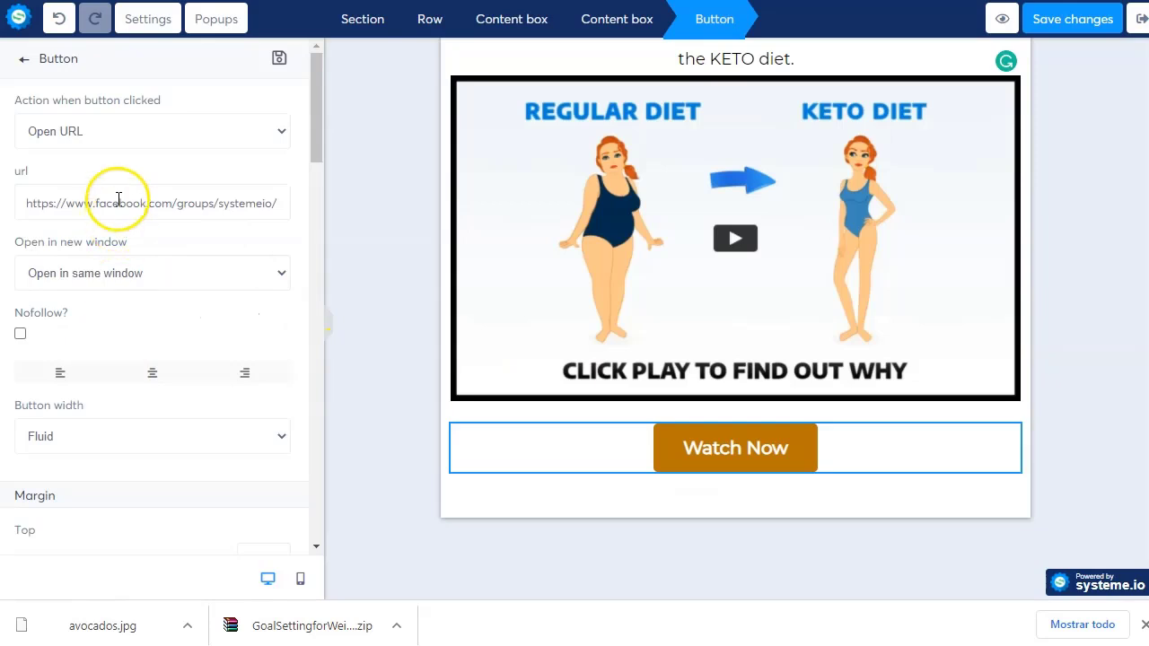
pyautogui.tripleClick(118, 199)
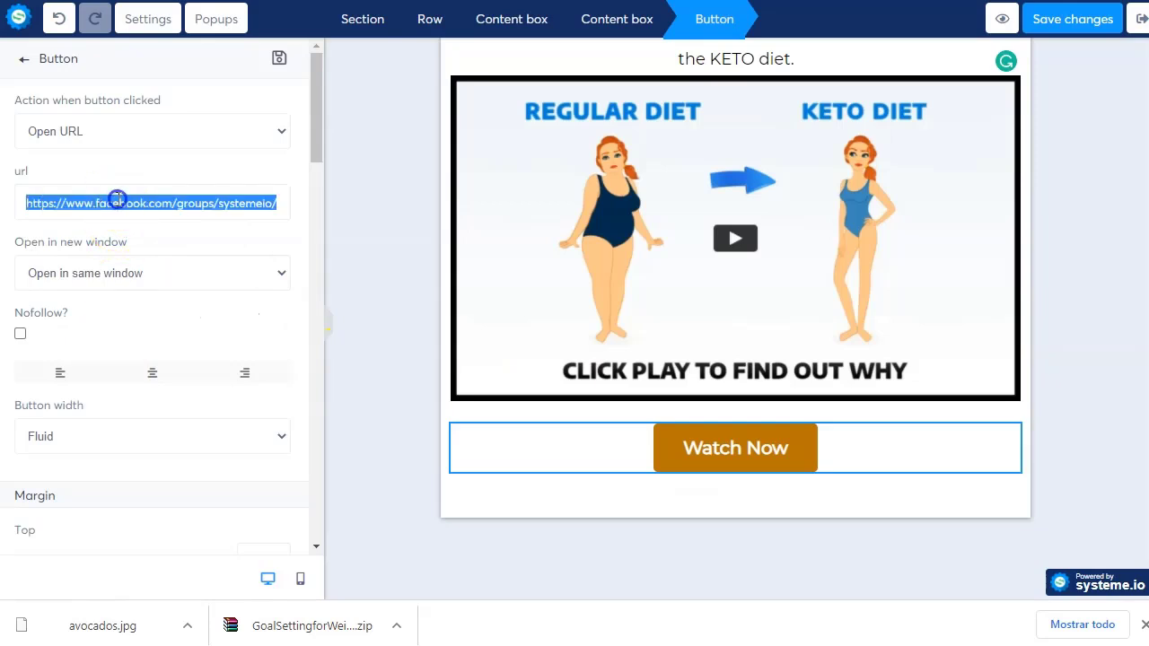
pyautogui.press('BackSpace')
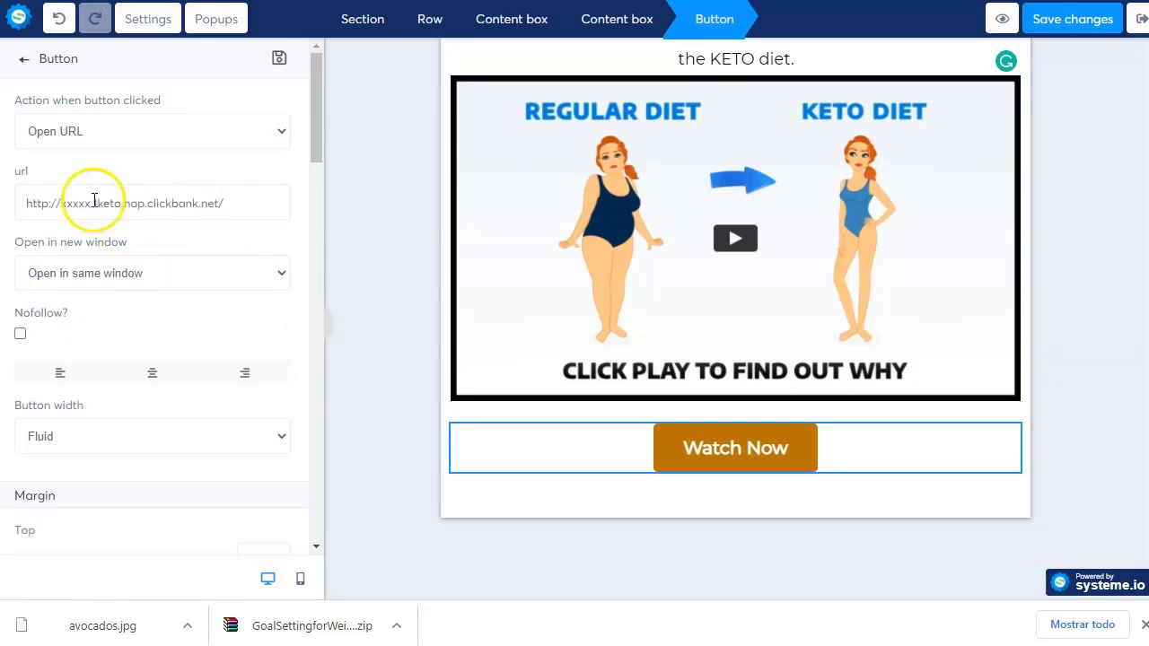
pyautogui.click(91, 202)
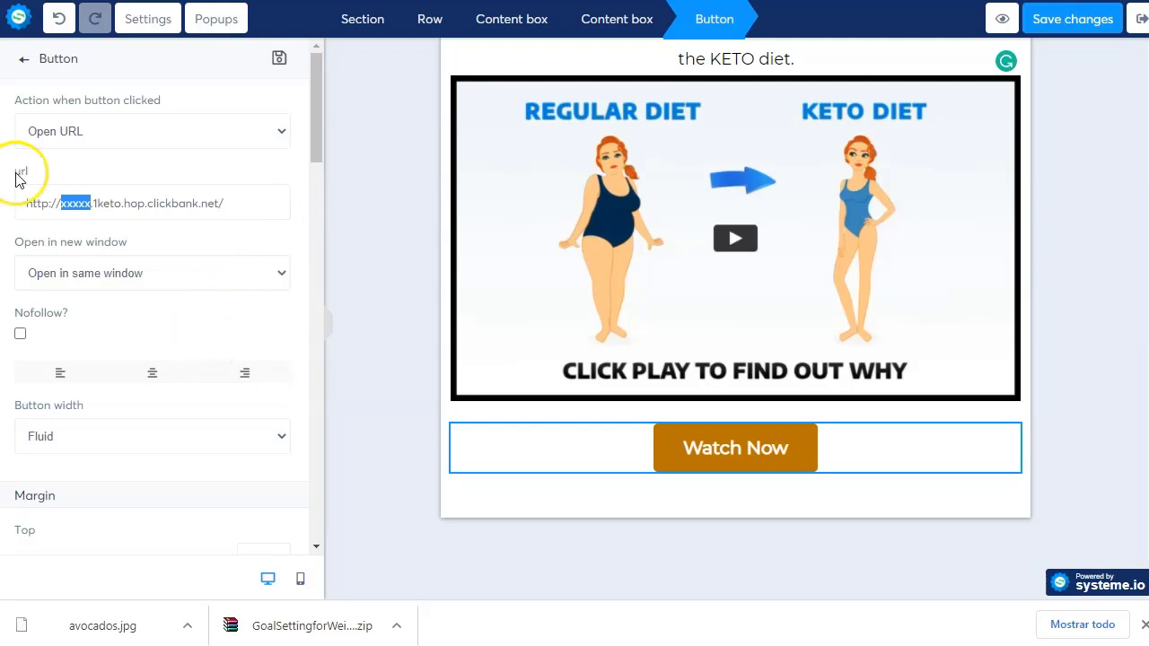
# Save the thank-you page and exit its editor to the funnel overview.
pyautogui.click(383, 464)
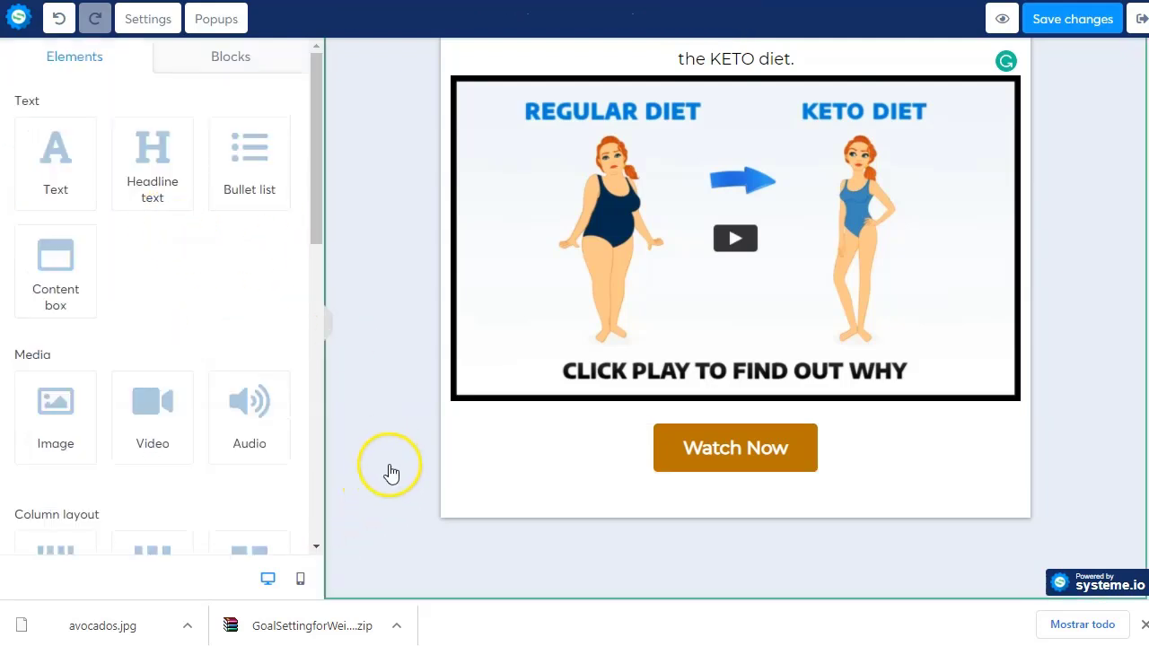
pyautogui.click(1077, 20)
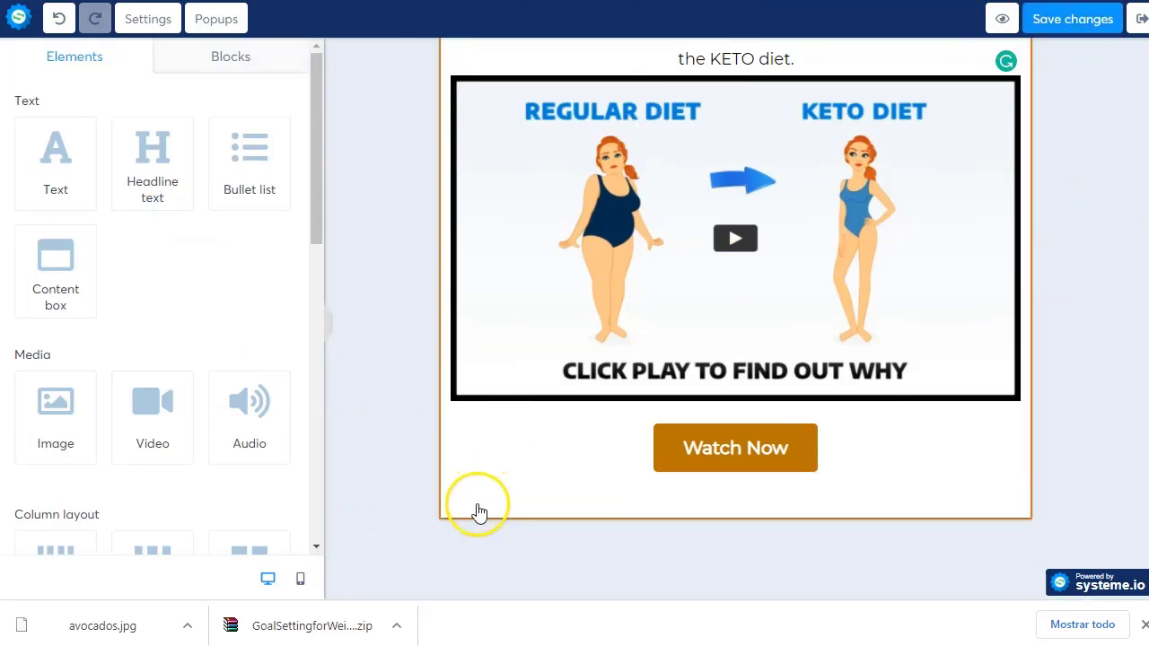
pyautogui.scroll(3, 422, 440)
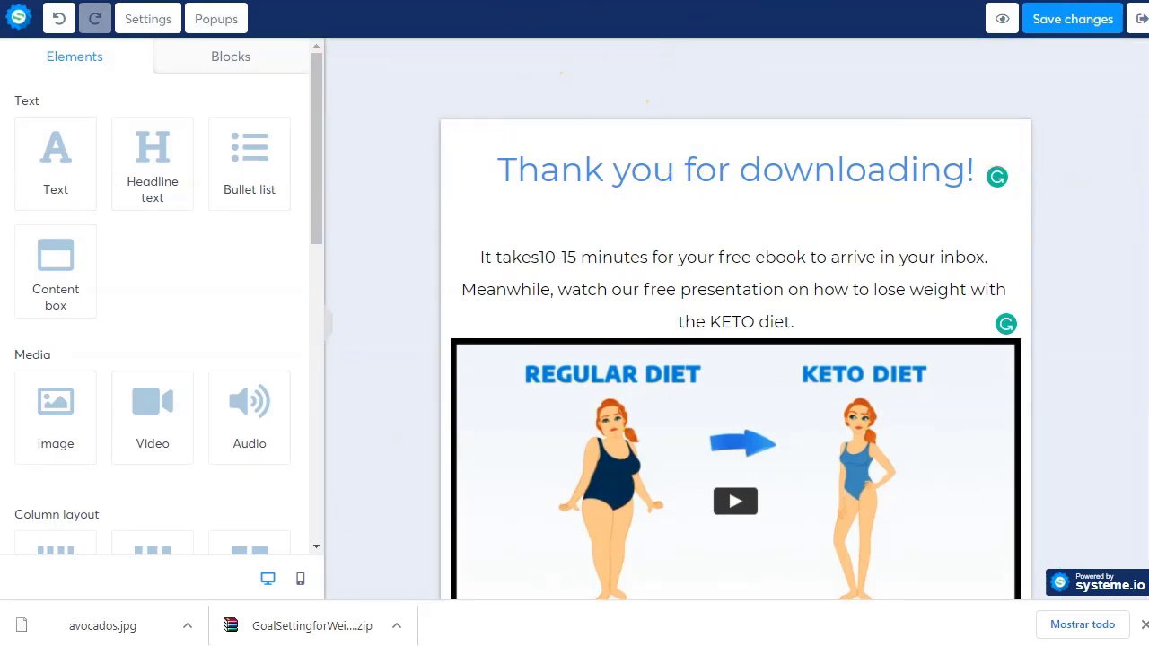
pyautogui.click(1097, 20)
pyautogui.click(1132, 25)
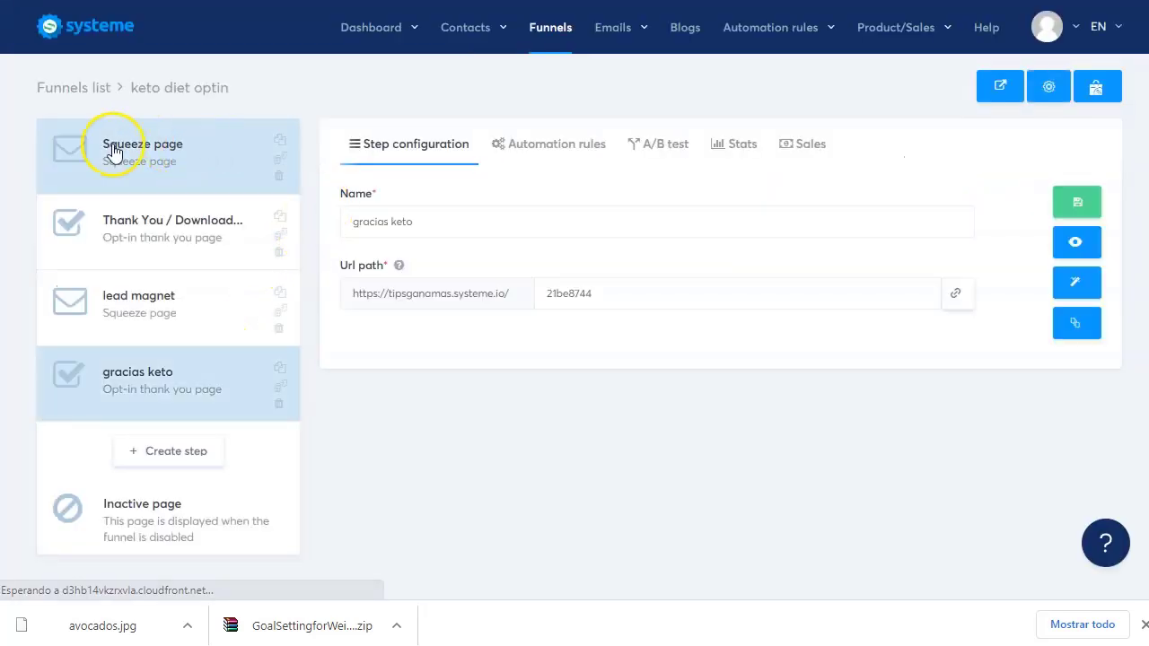
# Open the first Squeeze page of the keto diet optin funnel for editing and select its purple image.
pyautogui.click(109, 149)
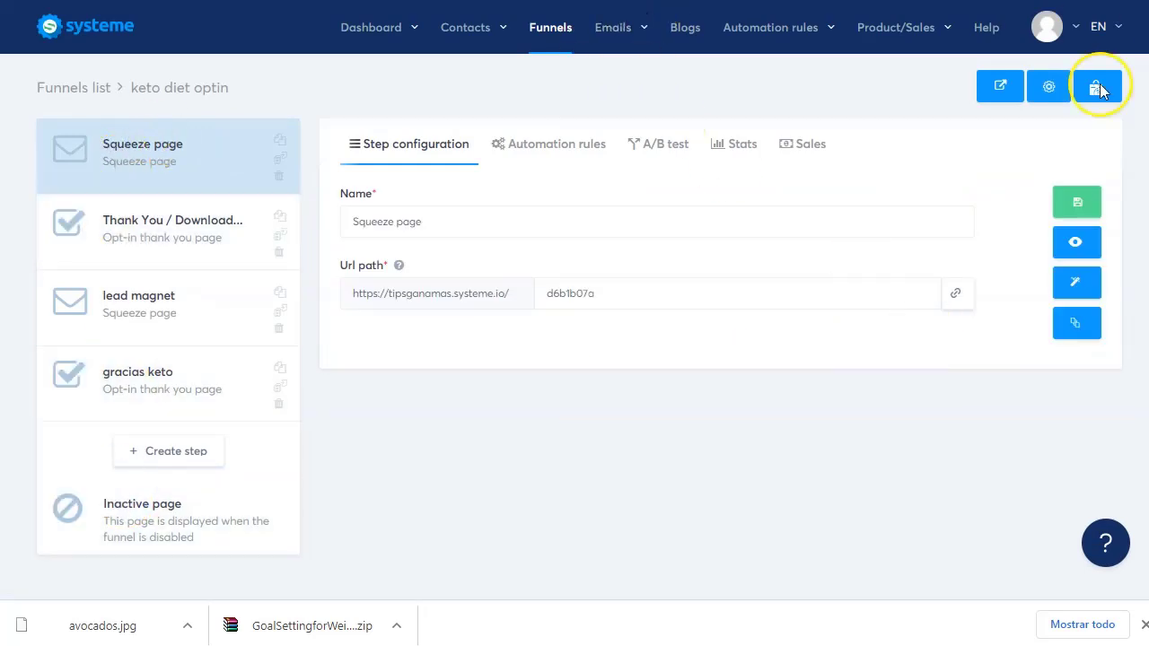
pyautogui.click(1077, 282)
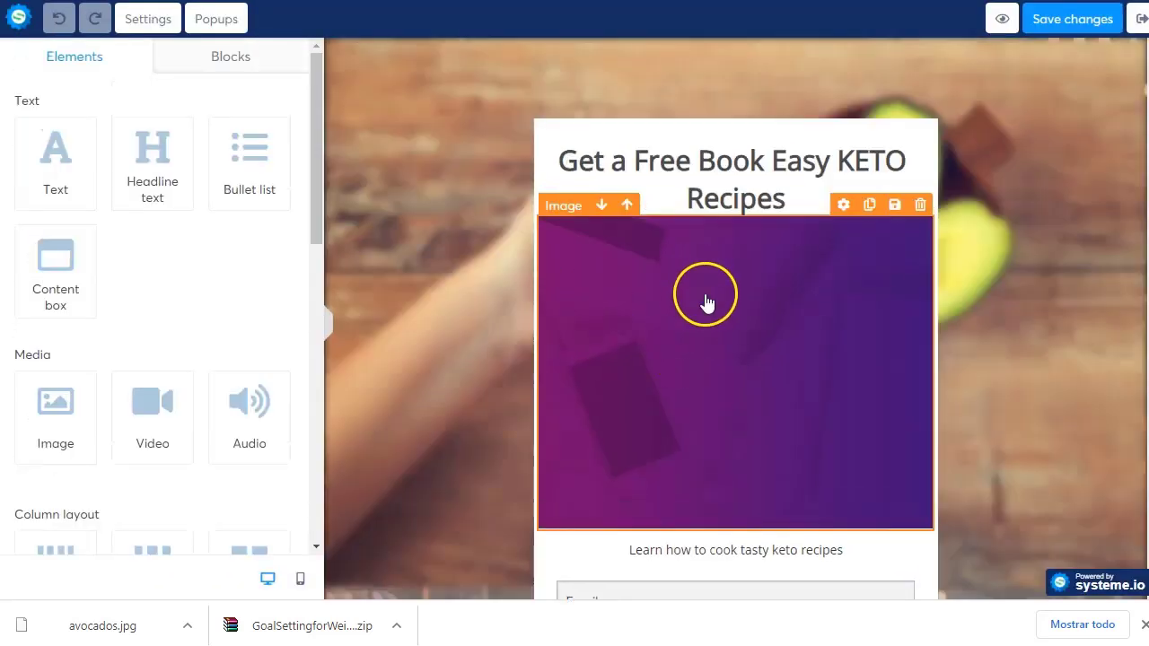
pyautogui.click(706, 295)
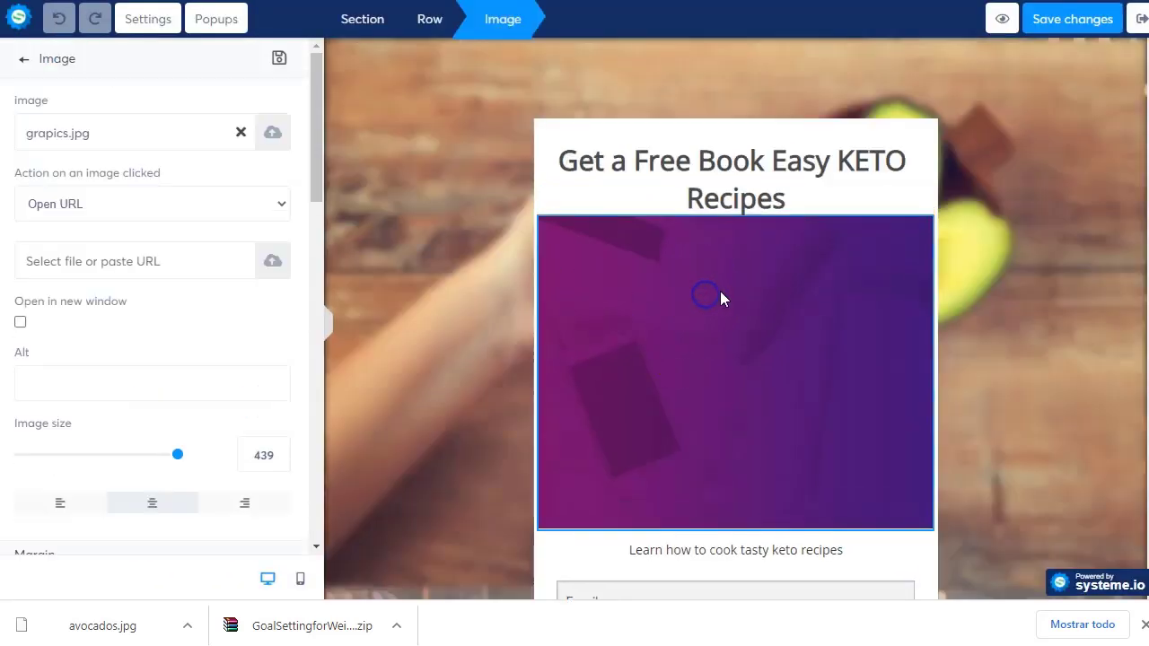
pyautogui.click(682, 315)
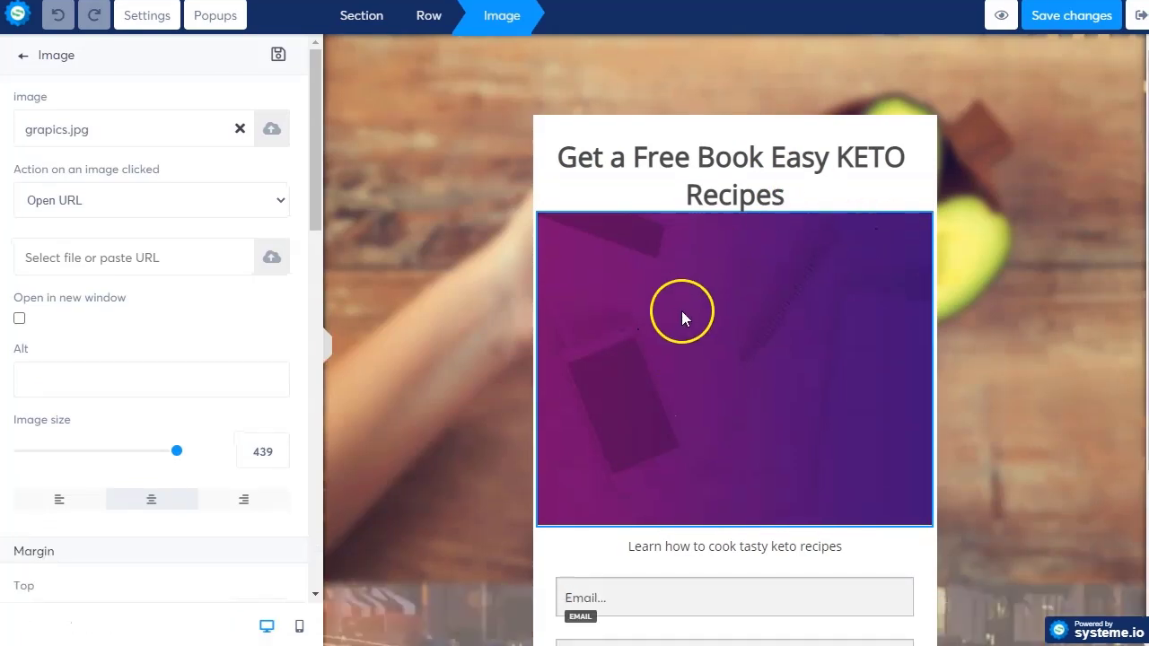
# Replace the "Get a Free Book Easy KETO Recipes" headline with "Start to Losse Wegth TODAY".
pyautogui.click(763, 165)
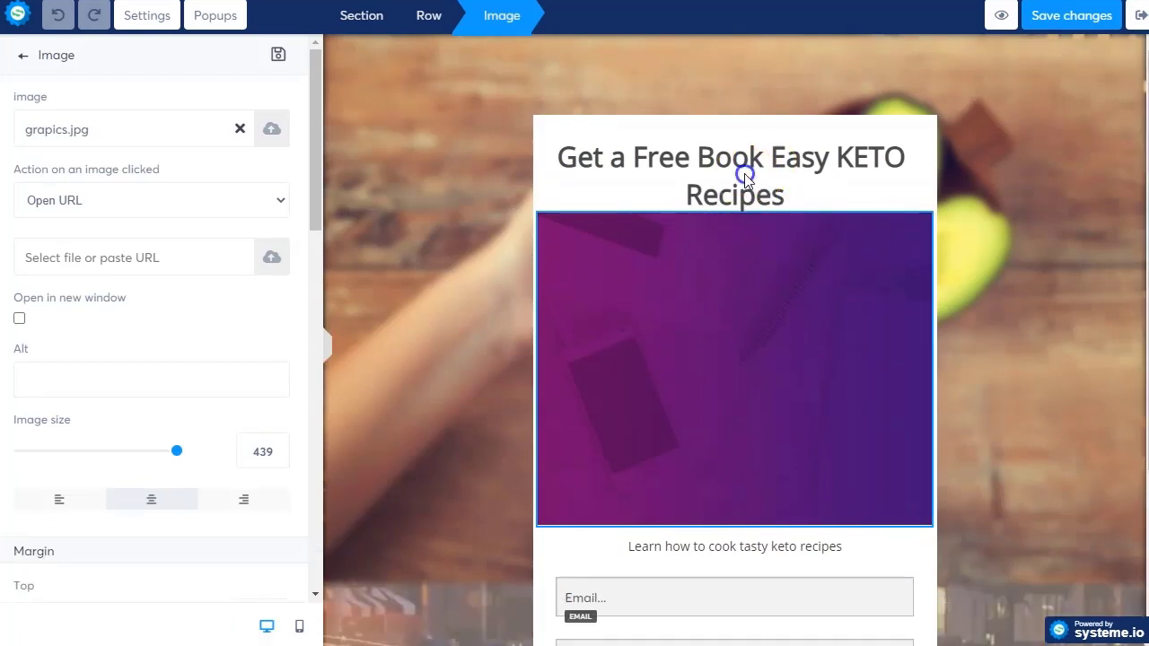
pyautogui.tripleClick(736, 163)
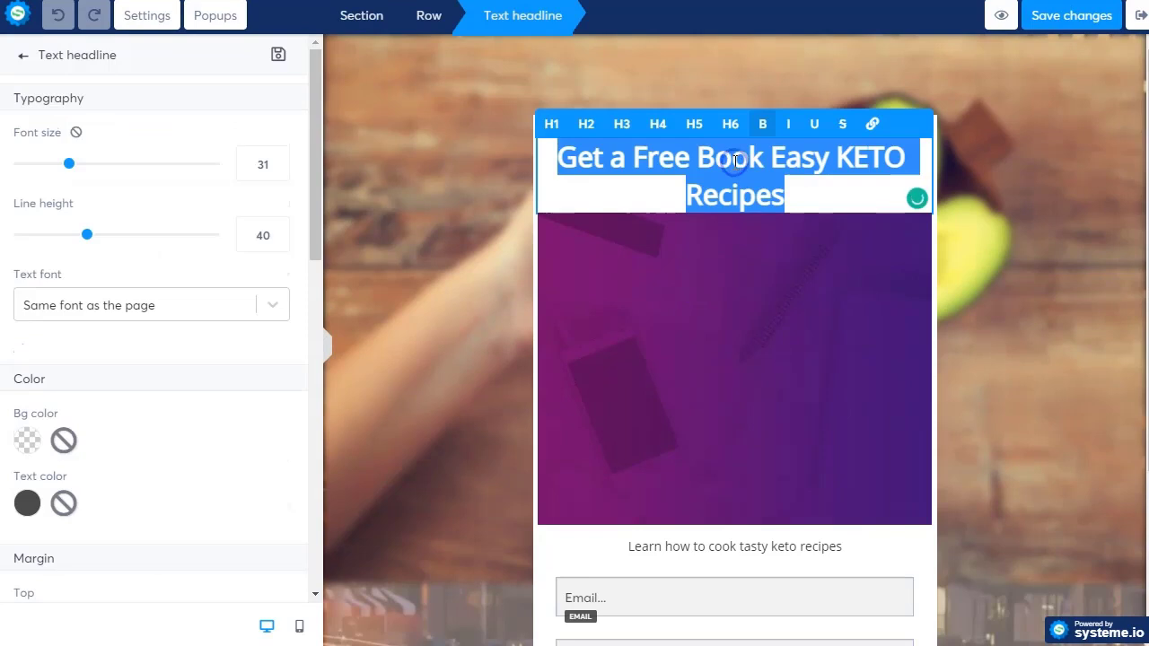
pyautogui.write('Start to')
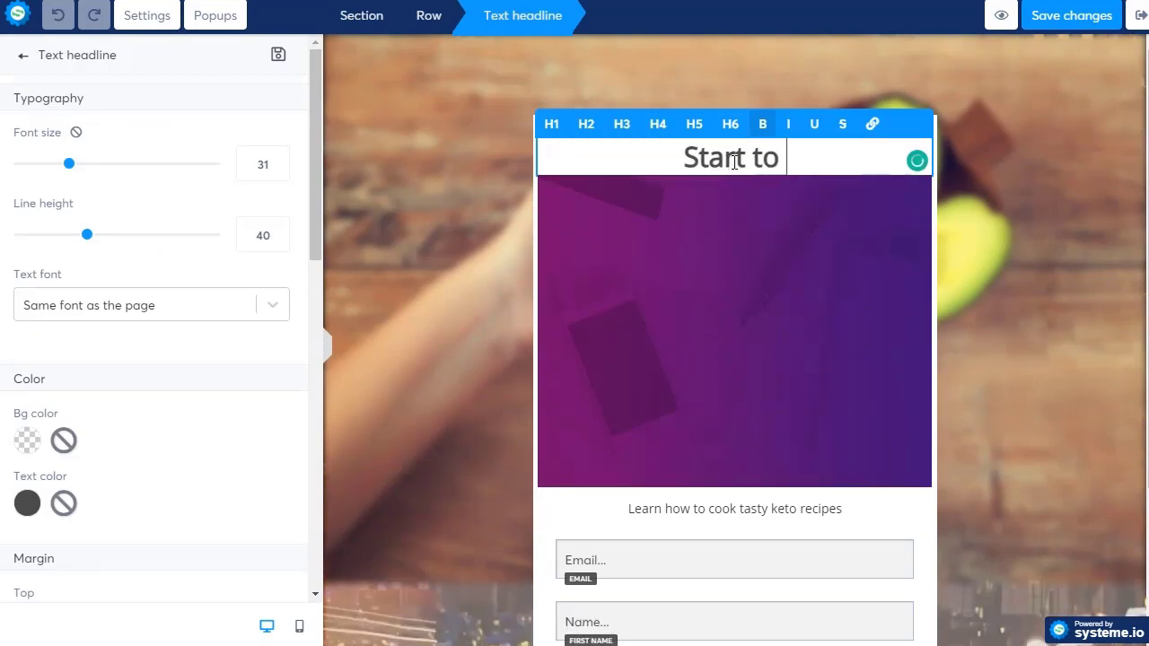
pyautogui.write(' Los')
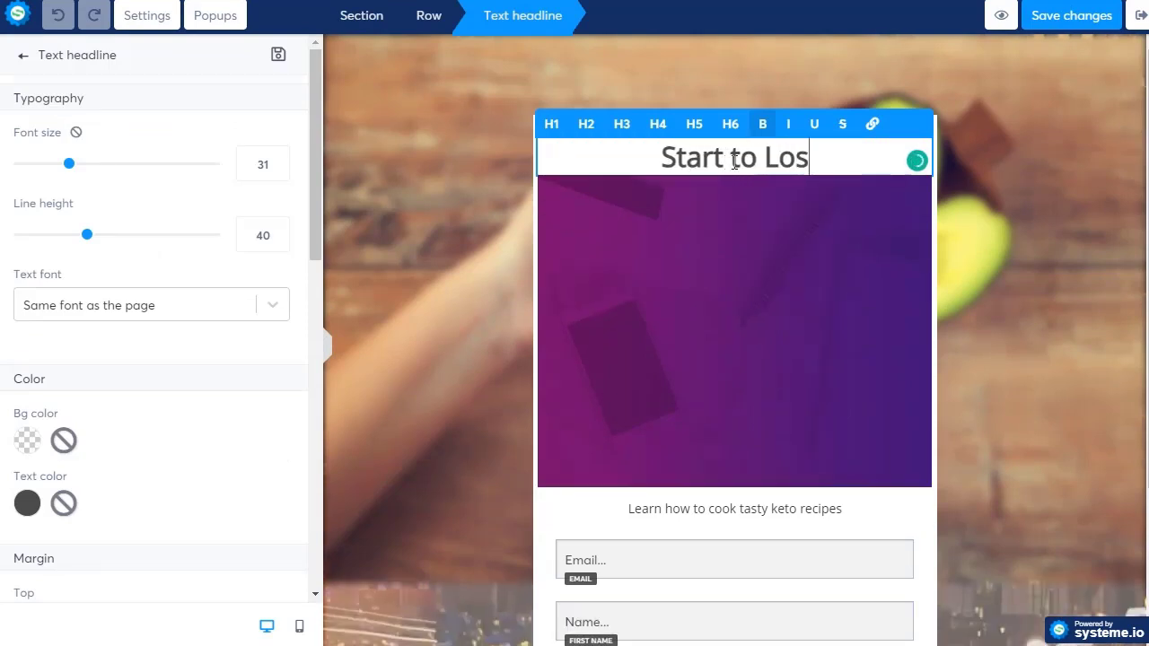
pyautogui.write('se Wet')
pyautogui.press('BackSpace')
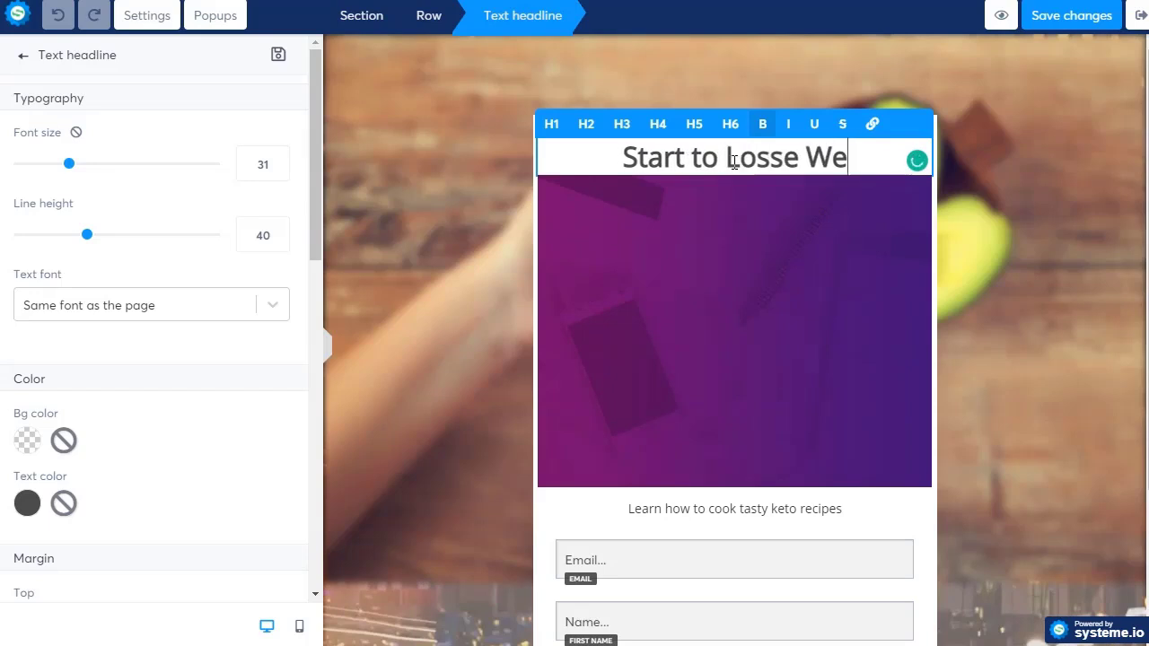
pyautogui.write('gth TOD')
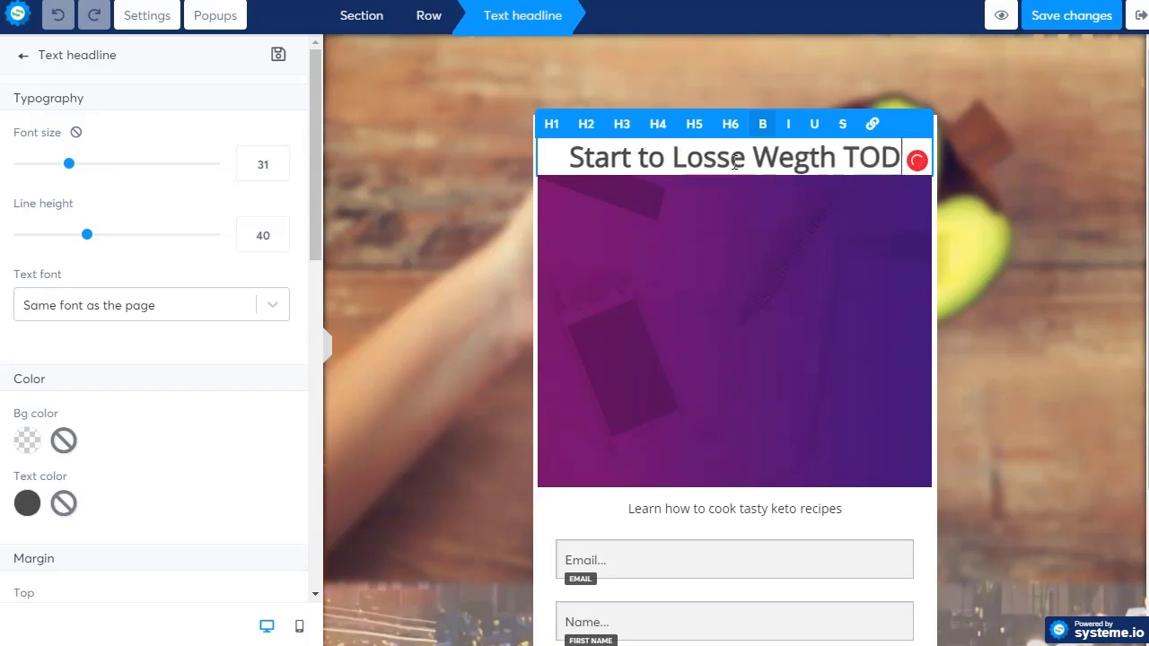
pyautogui.write('AY')
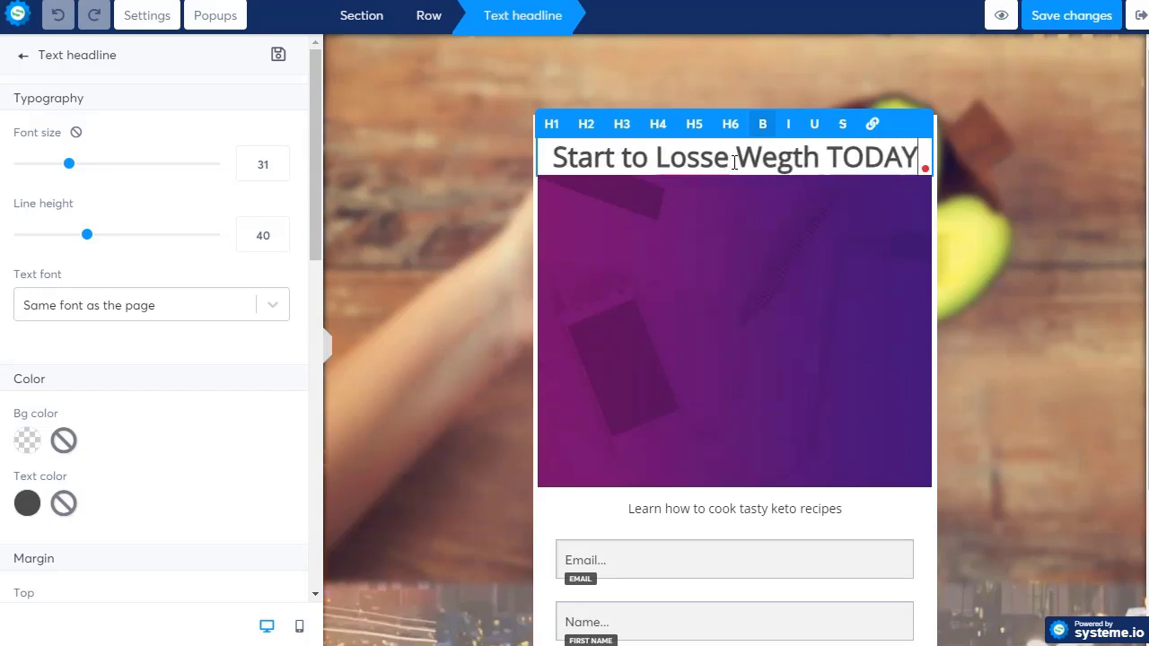
# Replace the purple image under the squeeze page headline with Flat.png from the uploaded images.
pyautogui.click(750, 364)
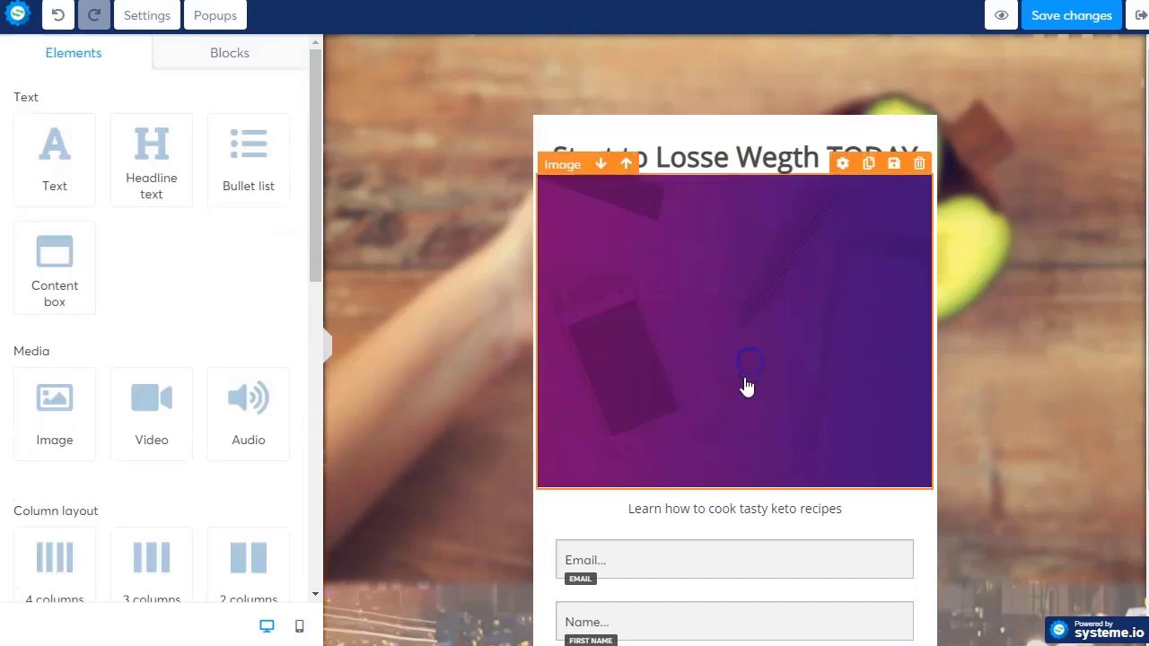
pyautogui.click(844, 168)
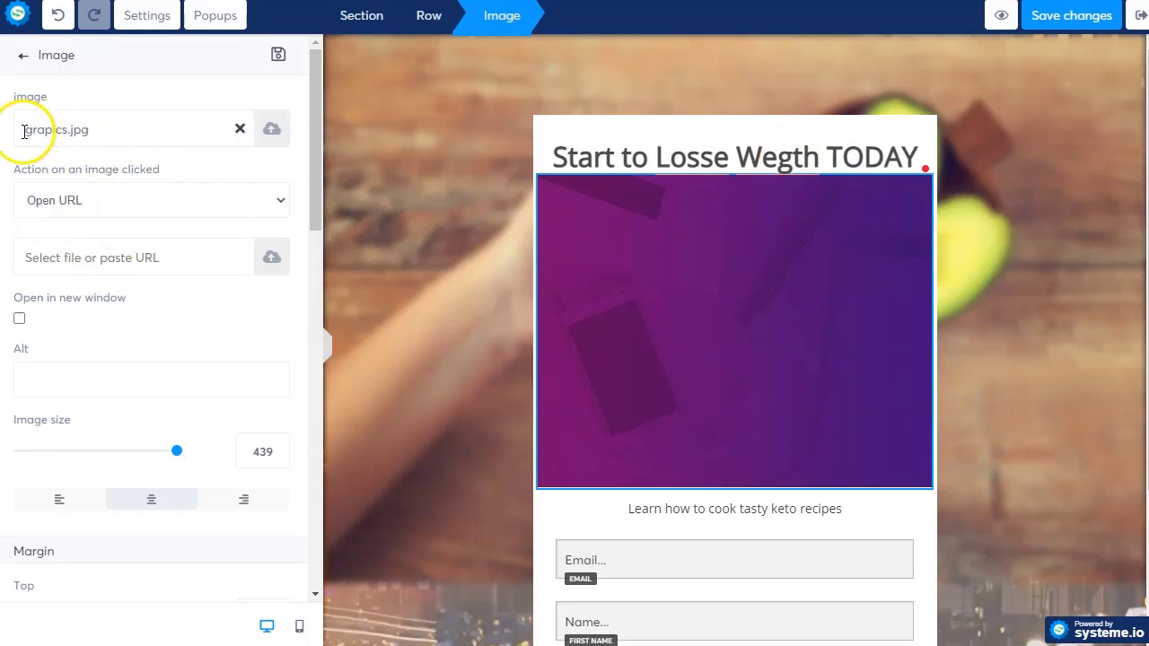
pyautogui.click(239, 129)
pyautogui.click(271, 130)
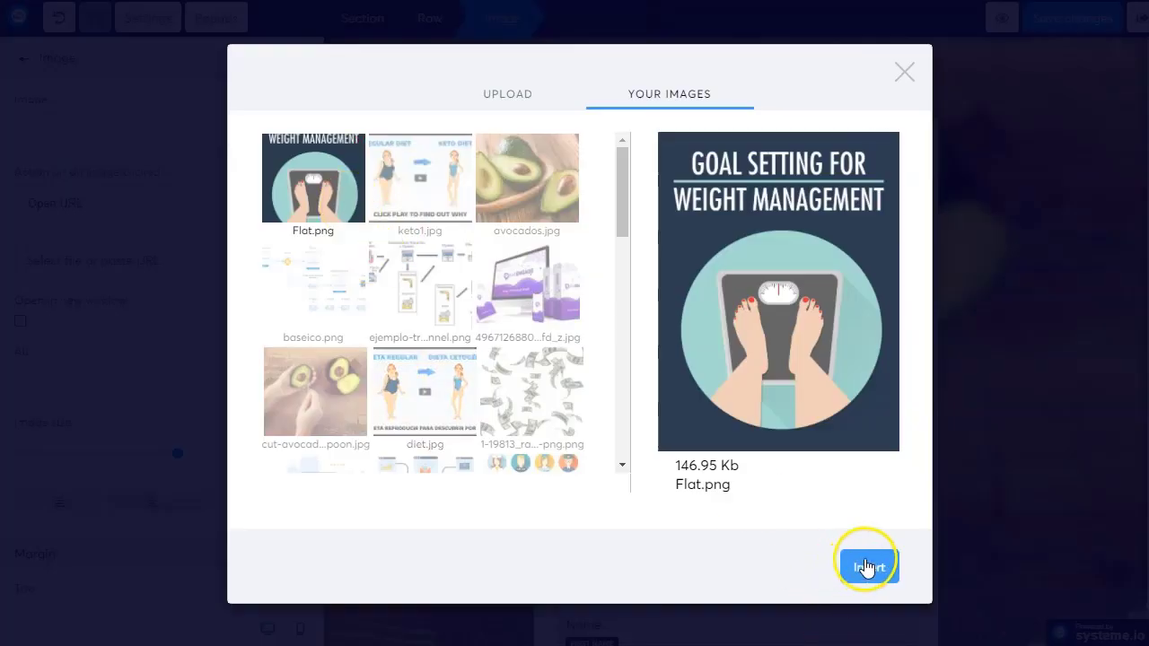
pyautogui.click(864, 566)
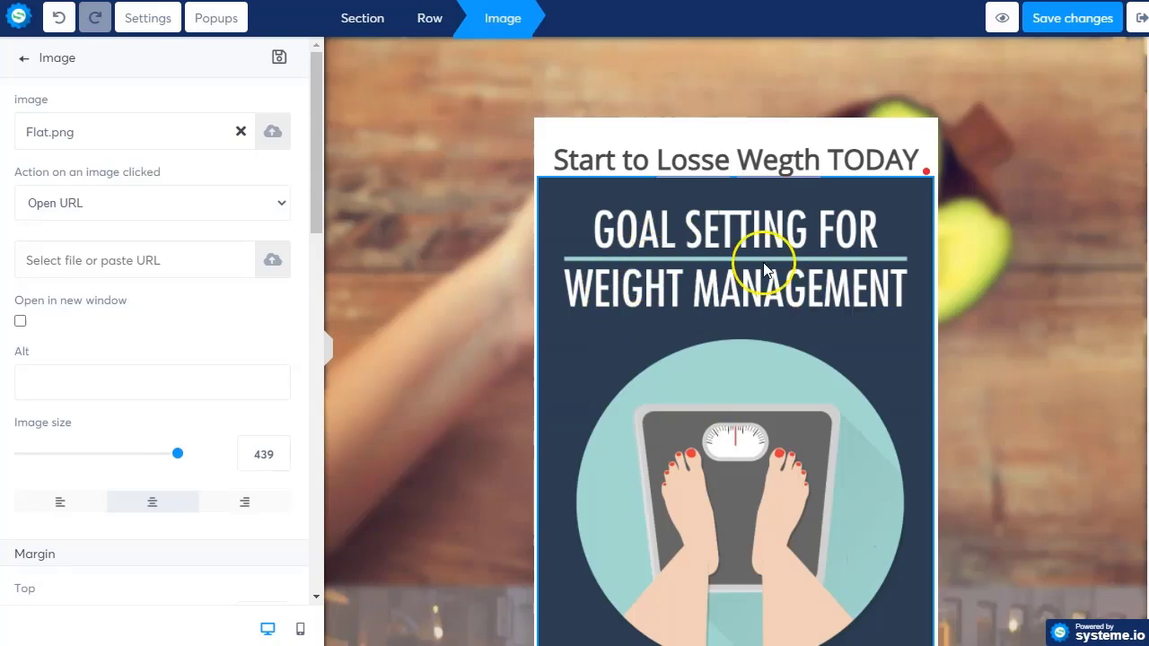
pyautogui.click(1054, 383)
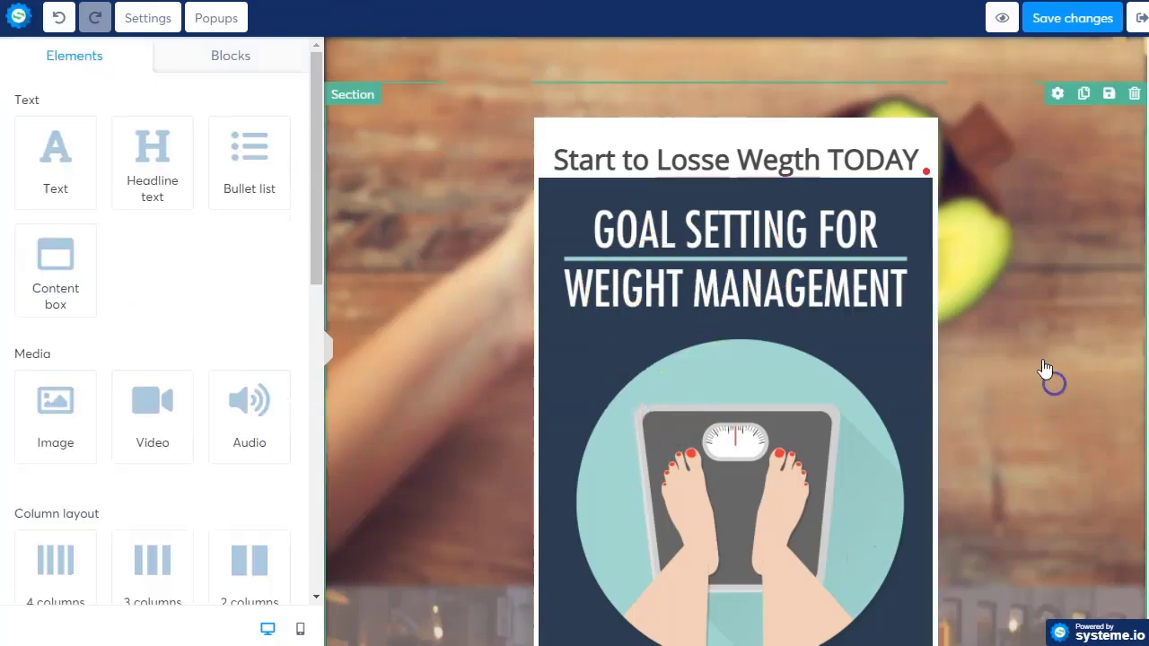
pyautogui.scroll(-2, 1047, 374)
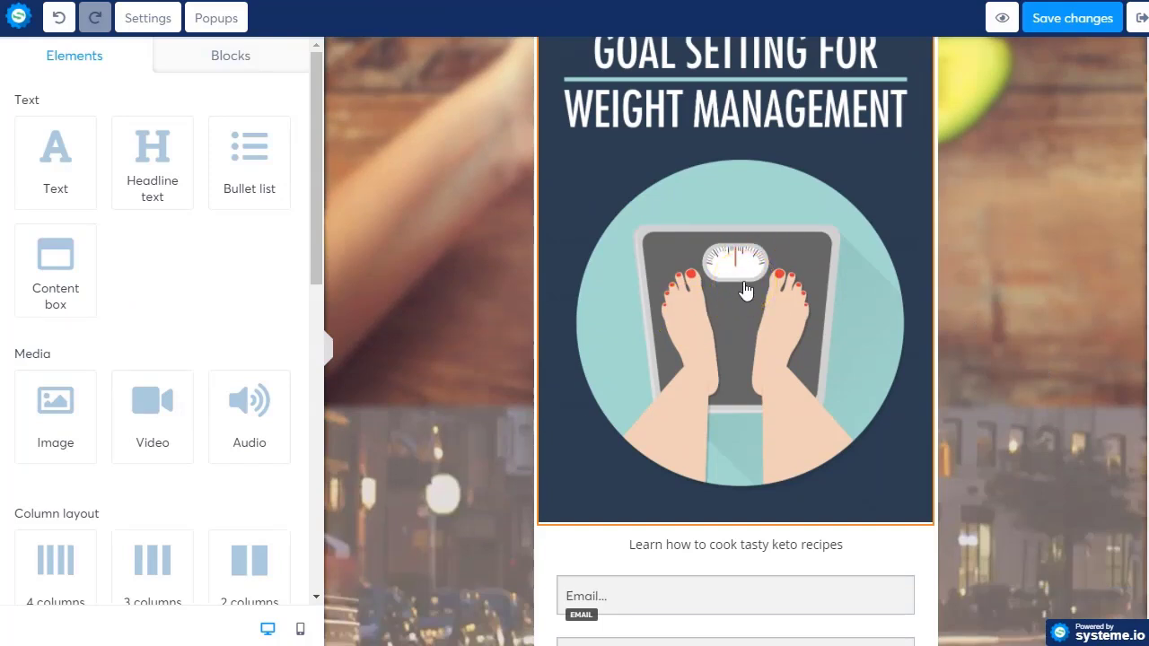
pyautogui.click(332, 348)
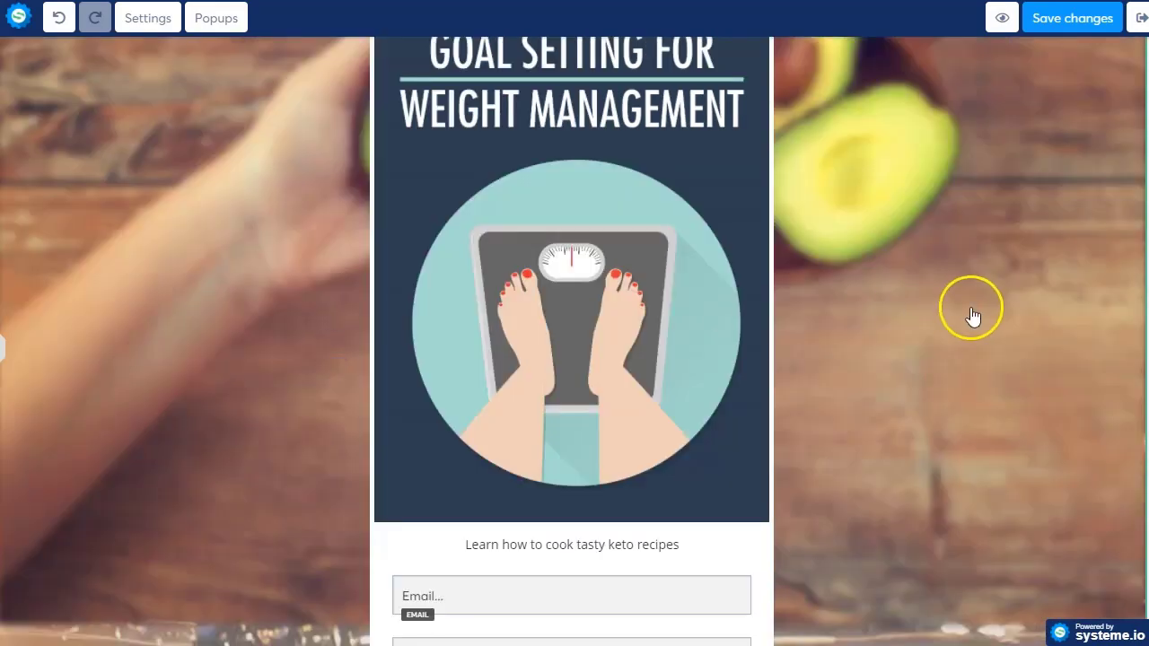
pyautogui.scroll(2, 972, 316)
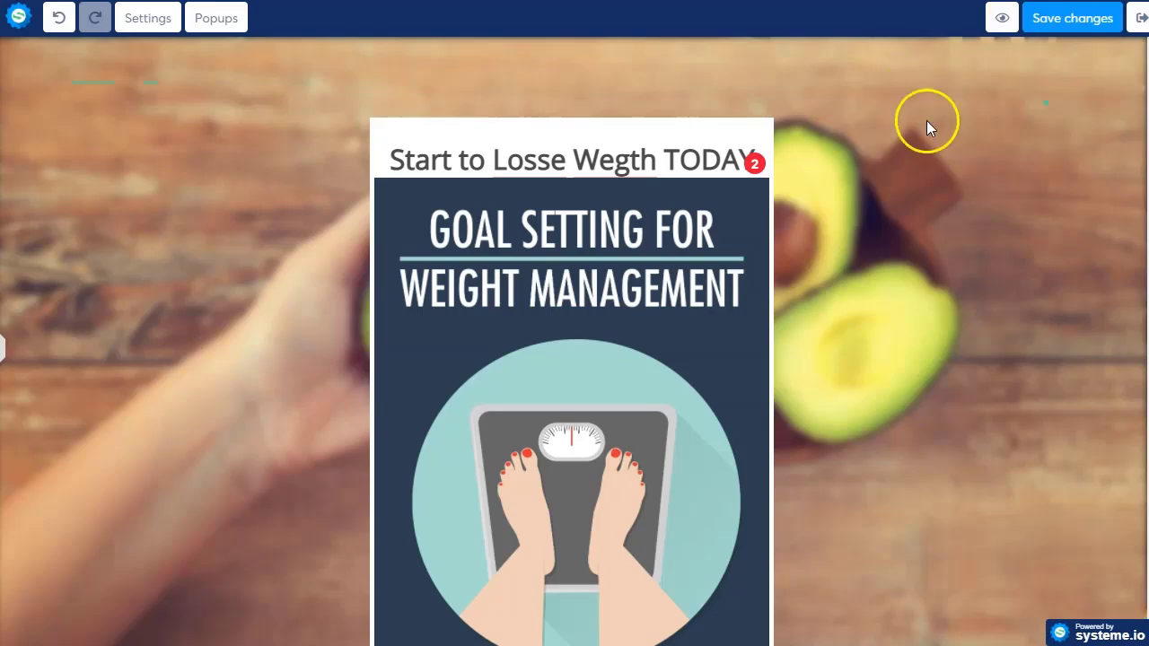
# Change the text above the email field to "Learn how to cook tasty and burning recipes".
pyautogui.scroll(-4, 867, 448)
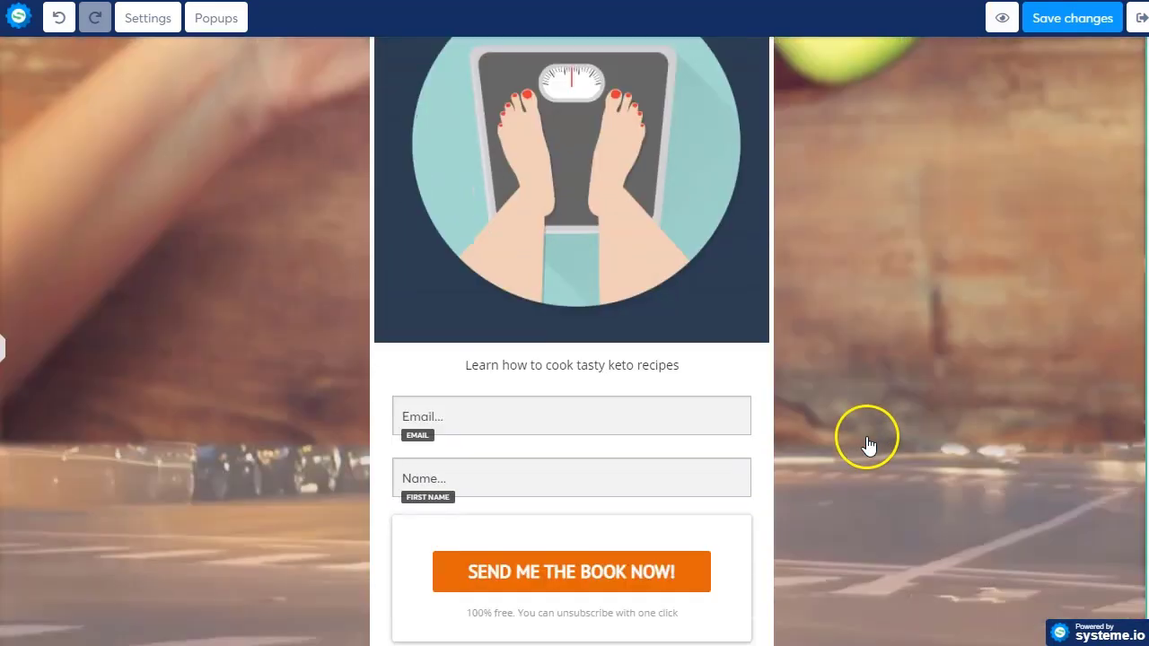
pyautogui.click(530, 365)
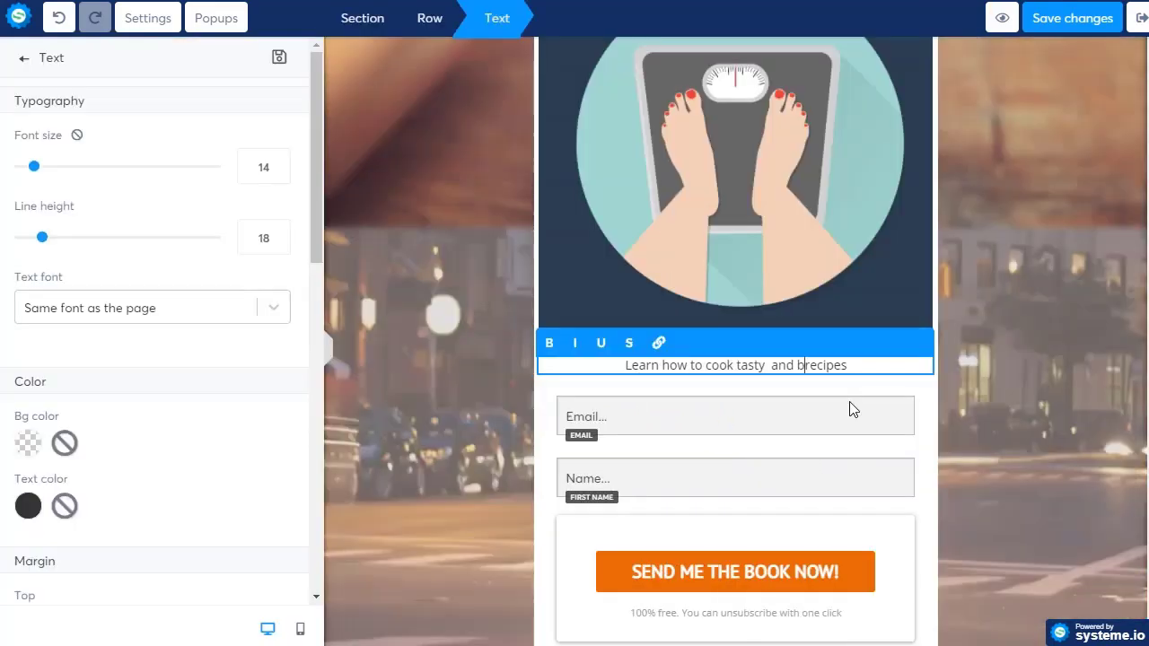
pyautogui.write('urning')
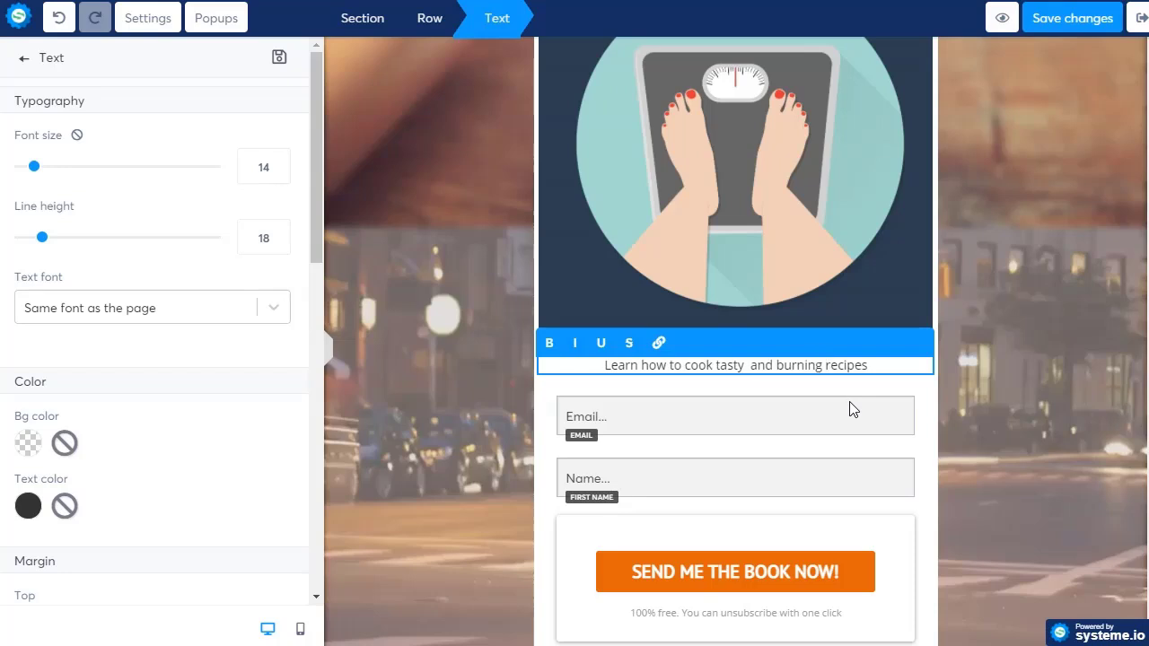
pyautogui.click(956, 385)
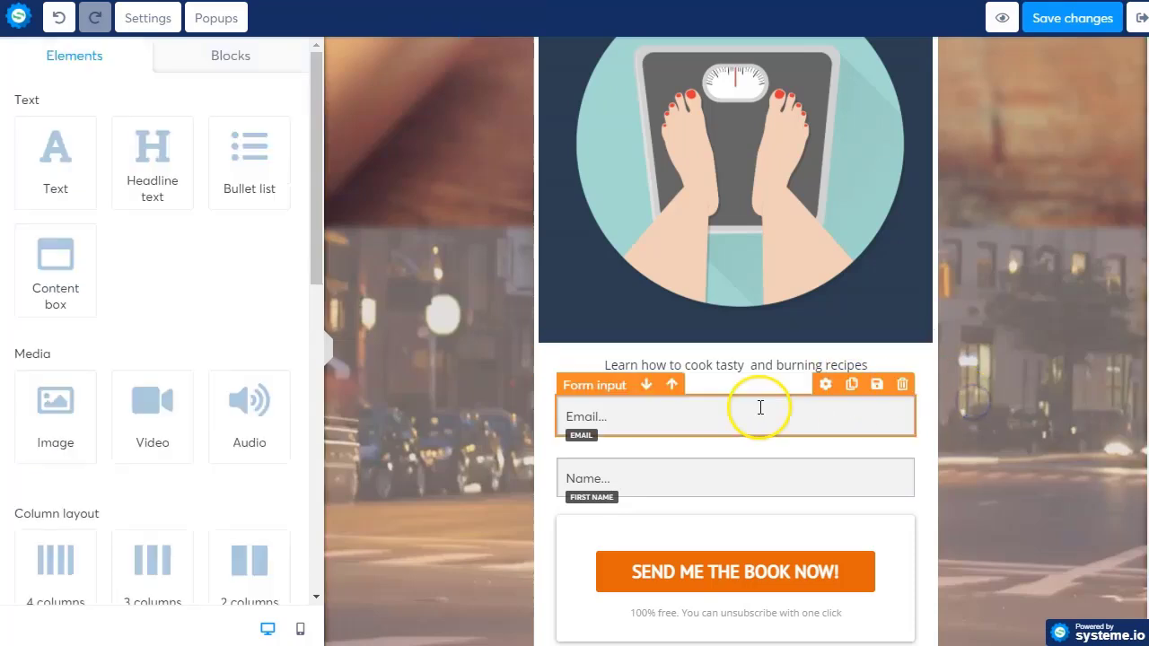
pyautogui.moveTo(752, 377)
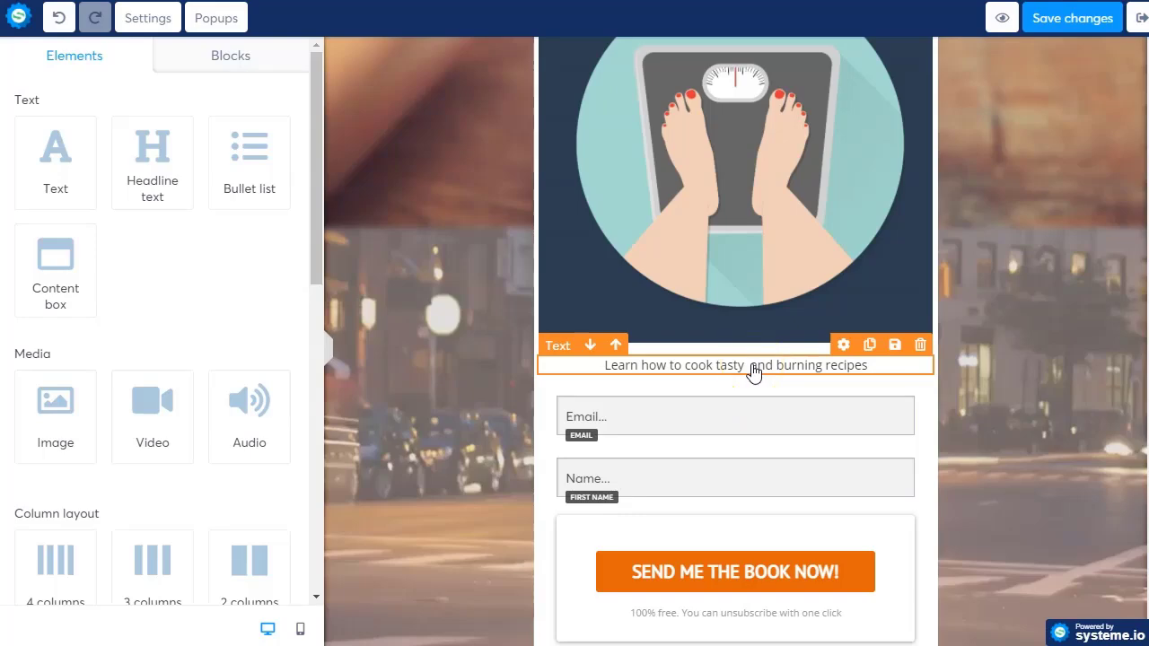
# Change the background color of the "SEND ME THE BOOK NOW!" button to teal green 00AA83.
pyautogui.scroll(-1, 752, 373)
pyautogui.moveTo(736, 531)
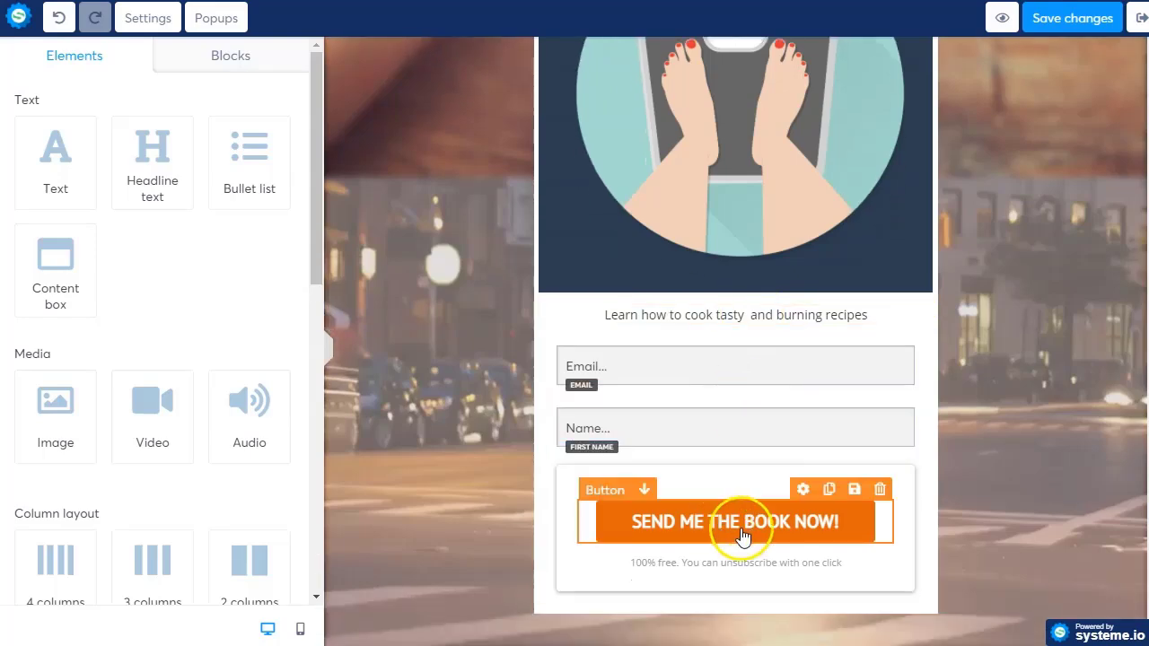
pyautogui.scroll(5, 745, 521)
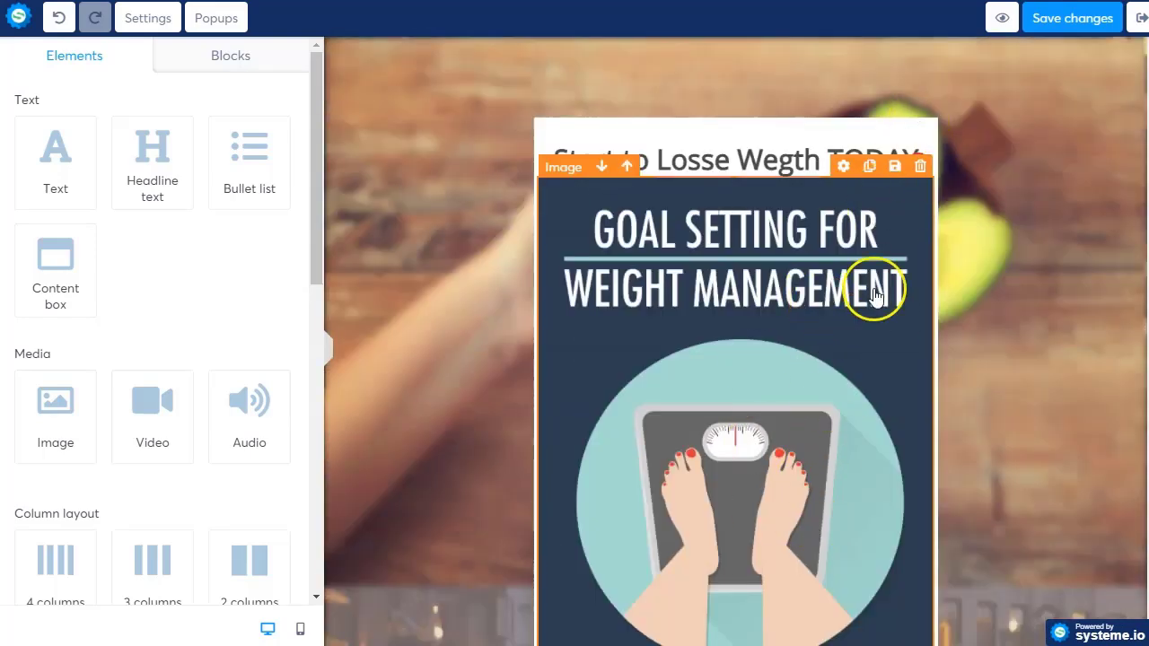
pyautogui.scroll(-4, 869, 269)
pyautogui.scroll(-2, 879, 368)
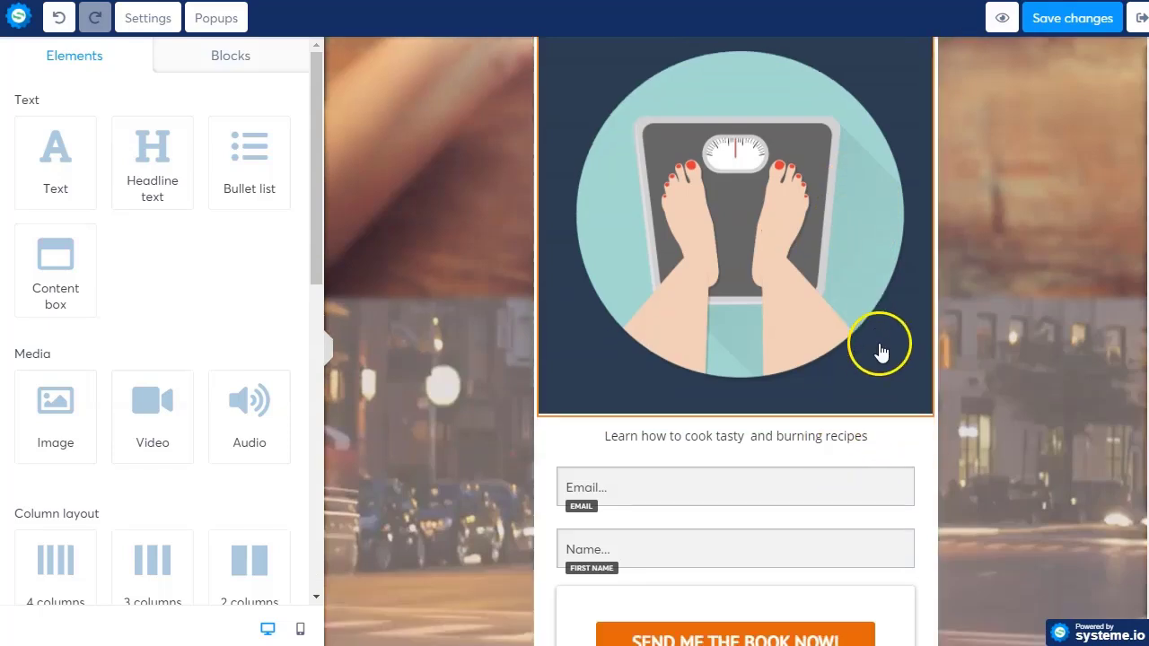
pyautogui.scroll(-1, 897, 329)
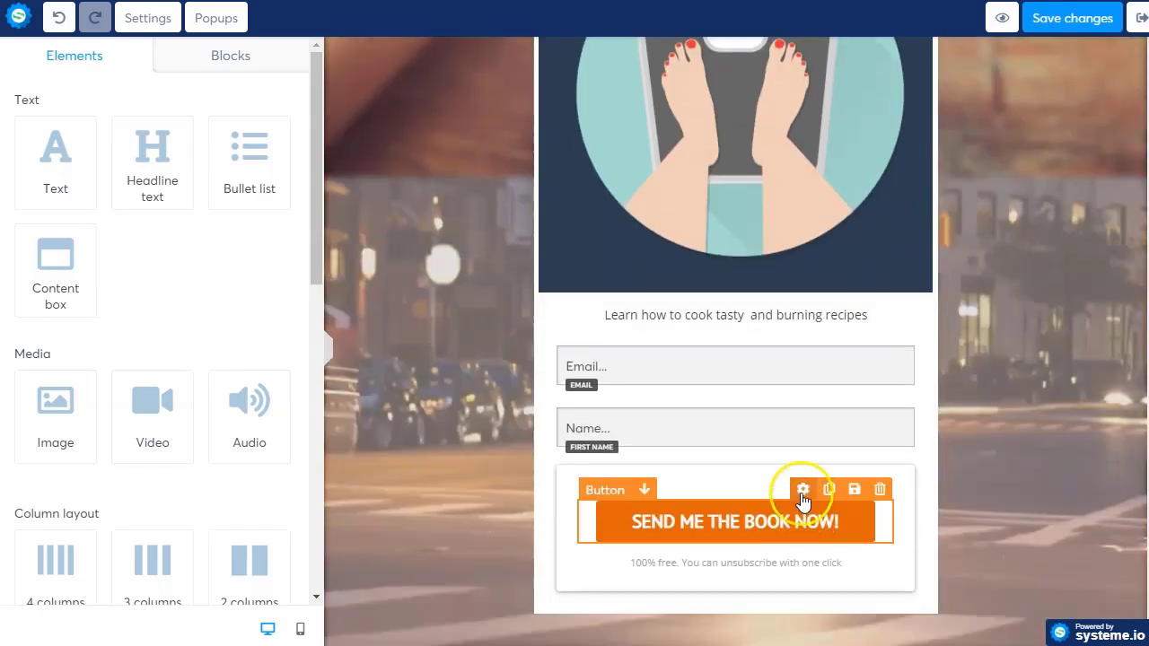
pyautogui.click(801, 490)
pyautogui.scroll(-4, 106, 481)
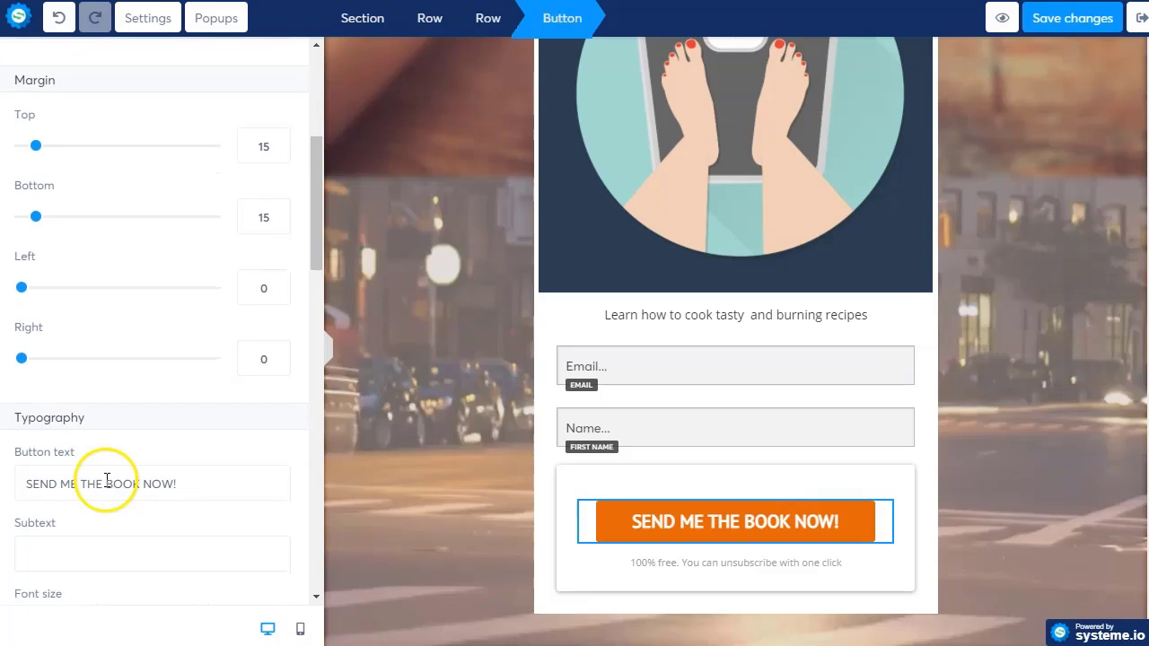
pyautogui.scroll(1, 104, 481)
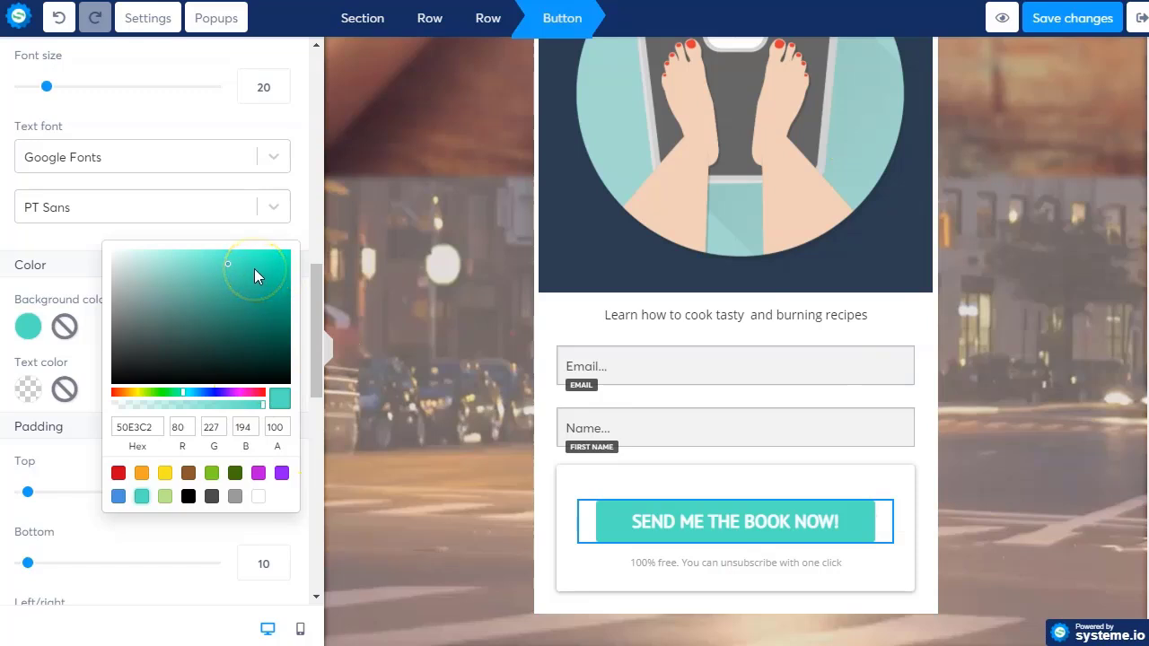
pyautogui.moveTo(255, 270); pyautogui.dragTo(299, 295)
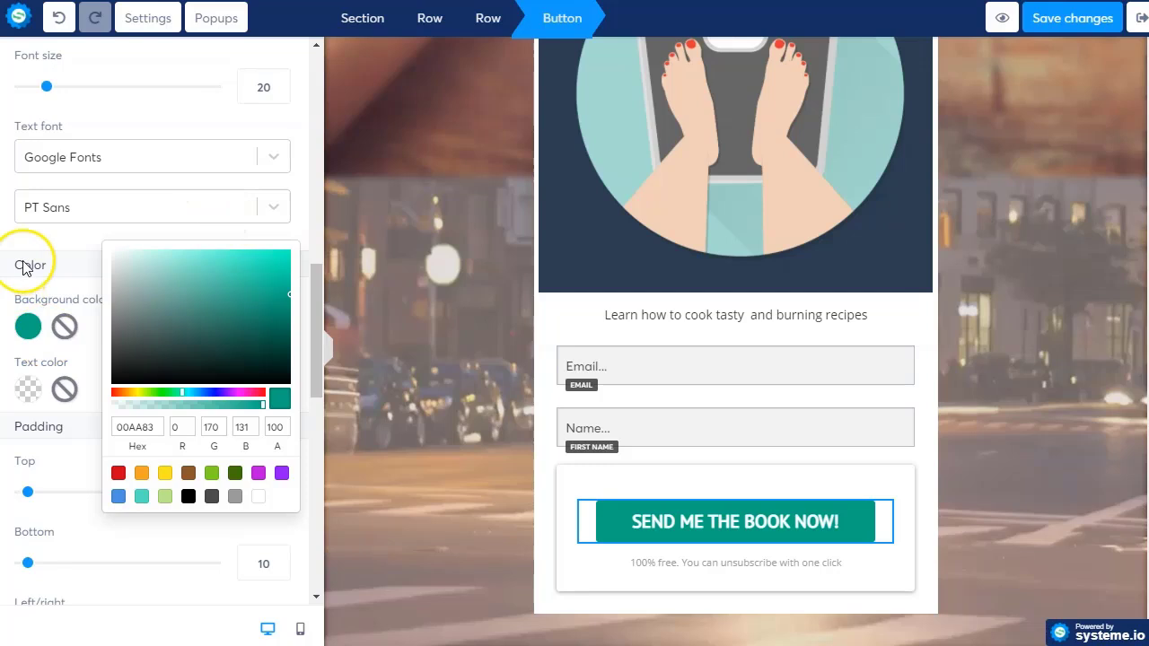
pyautogui.click(51, 236)
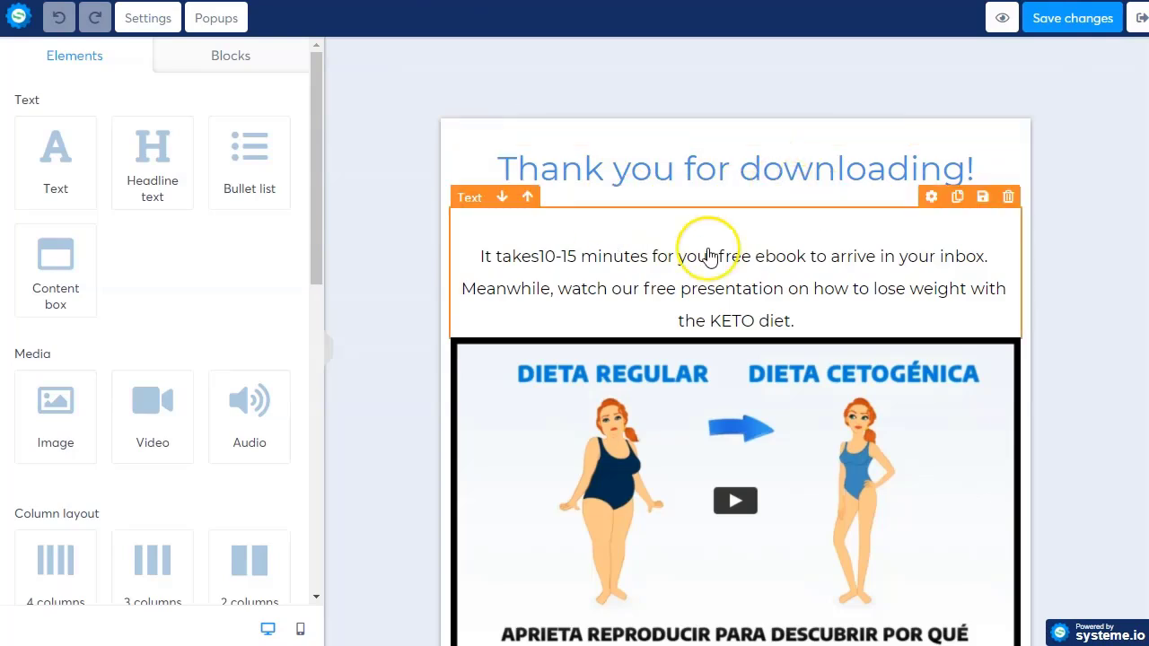
# On the thank-you page, open the settings of the Watch Now button and change its background color to teal green.
pyautogui.scroll(-1, 782, 339)
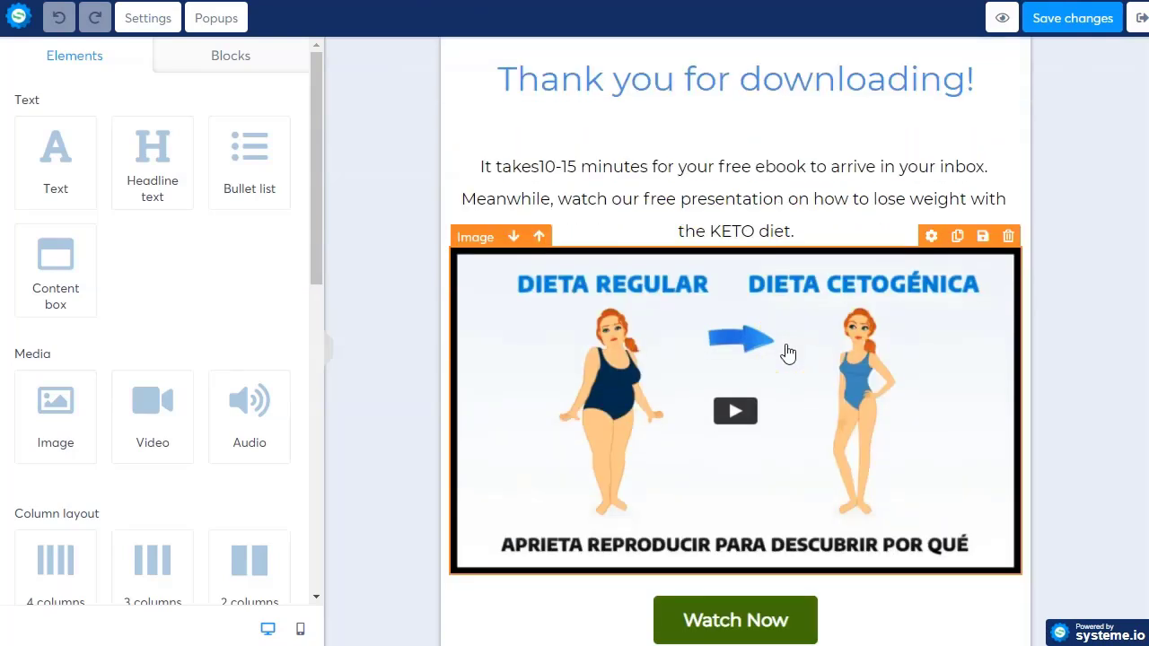
pyautogui.click(764, 341)
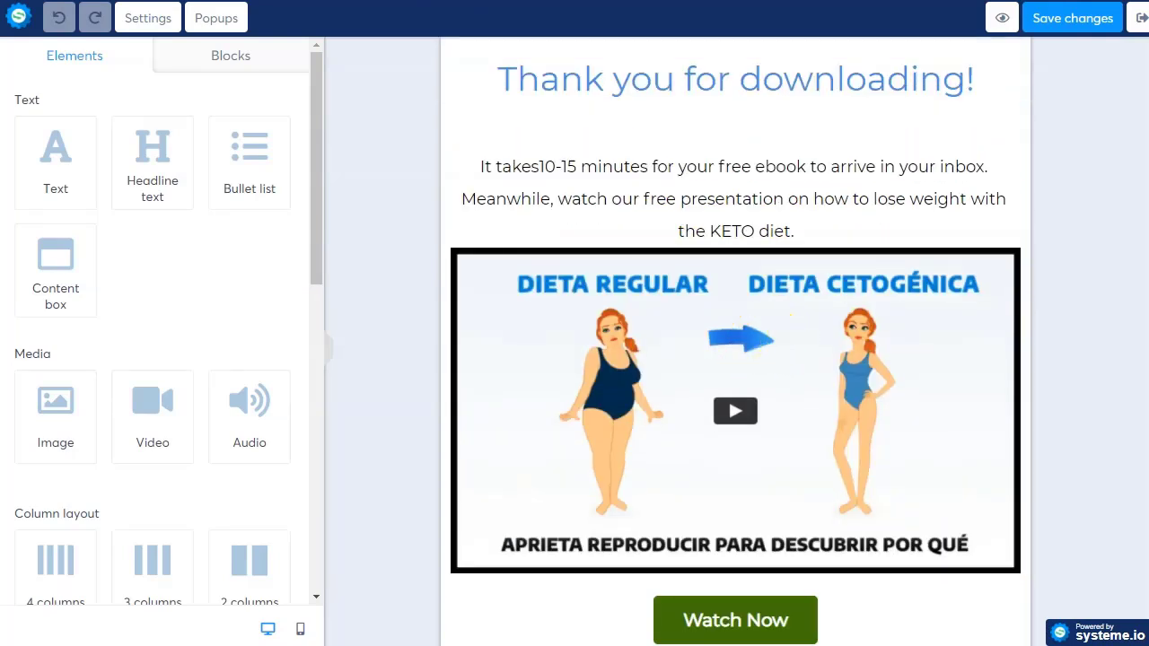
pyautogui.click(732, 370)
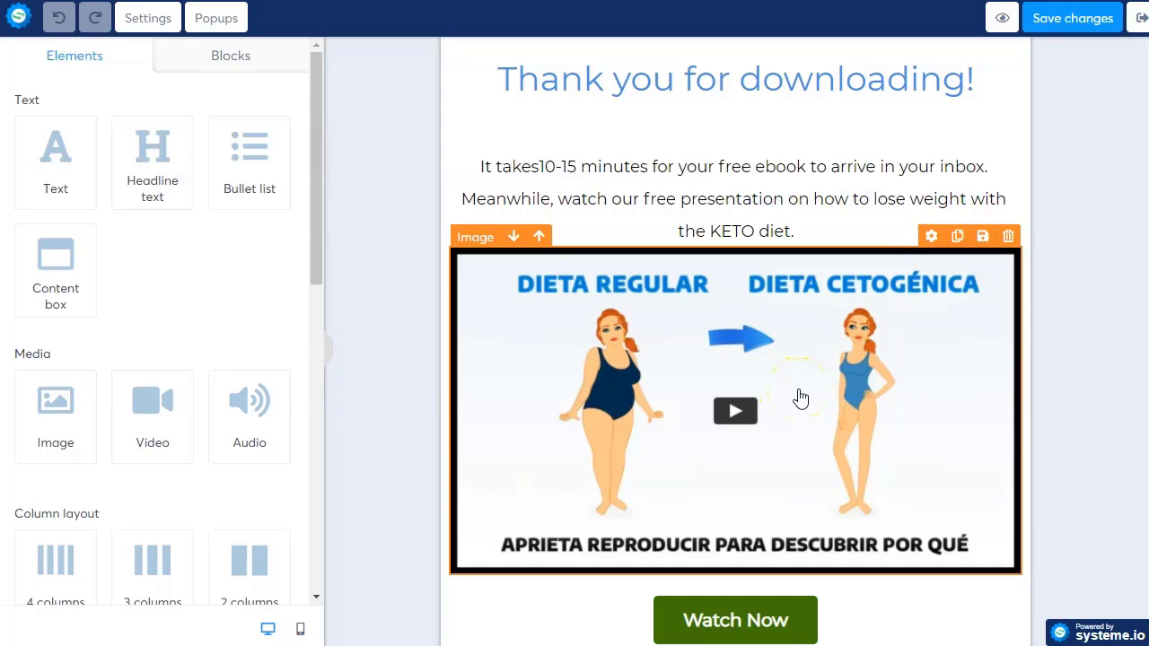
pyautogui.scroll(-1, 800, 398)
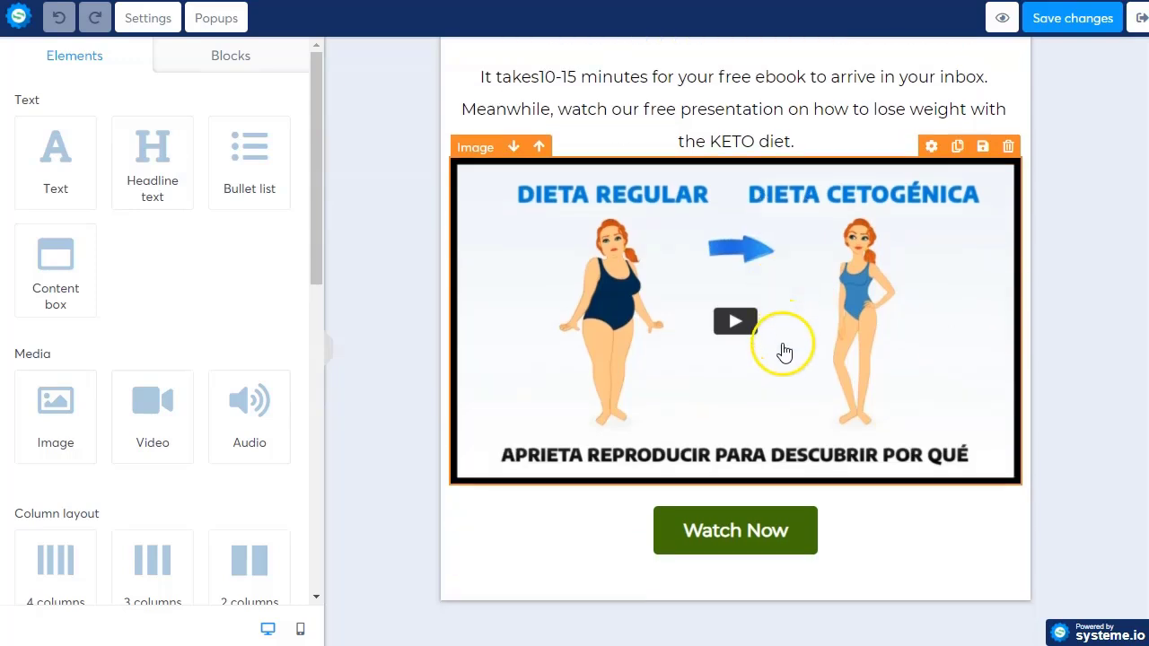
pyautogui.click(744, 531)
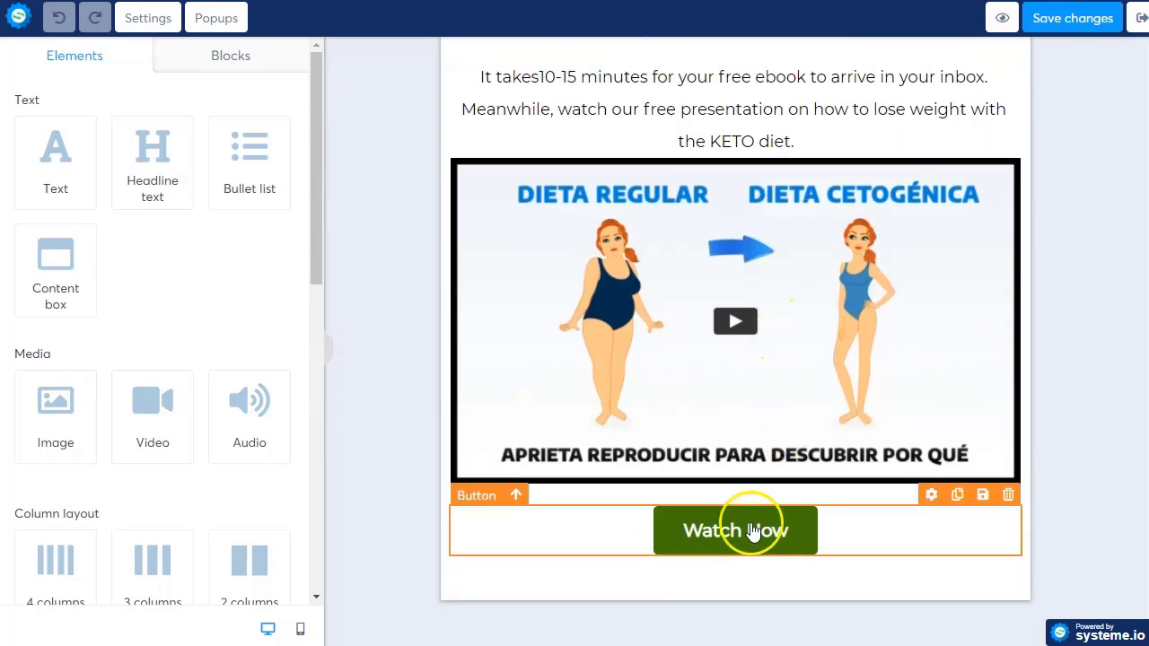
pyautogui.click(864, 538)
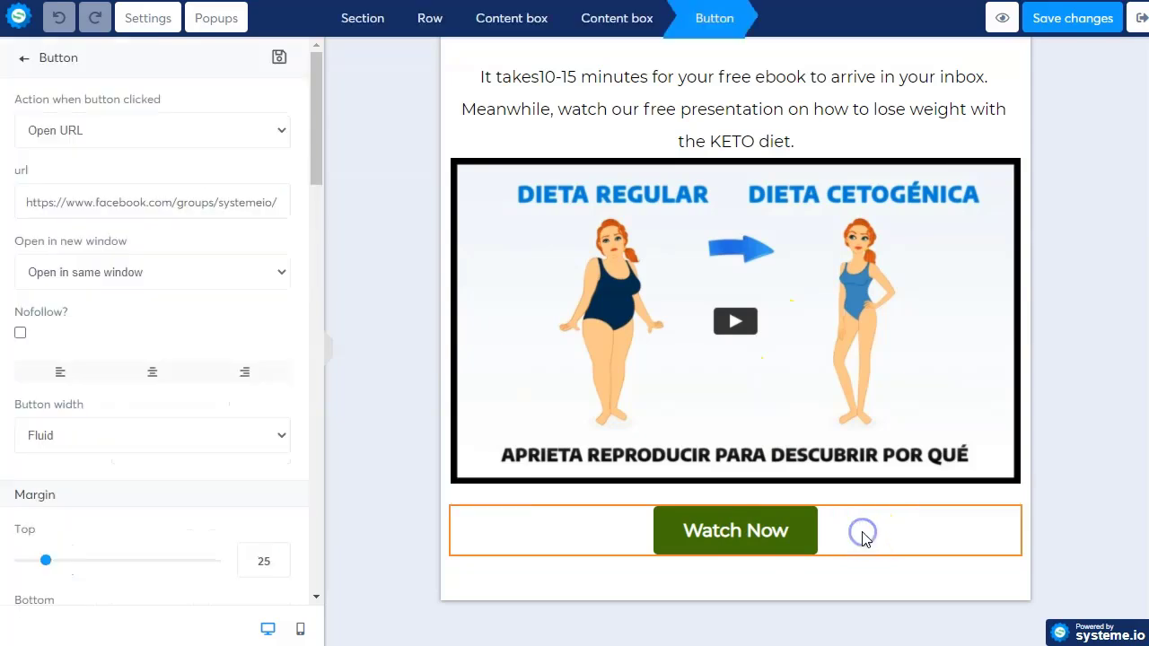
pyautogui.click(810, 543)
pyautogui.click(932, 494)
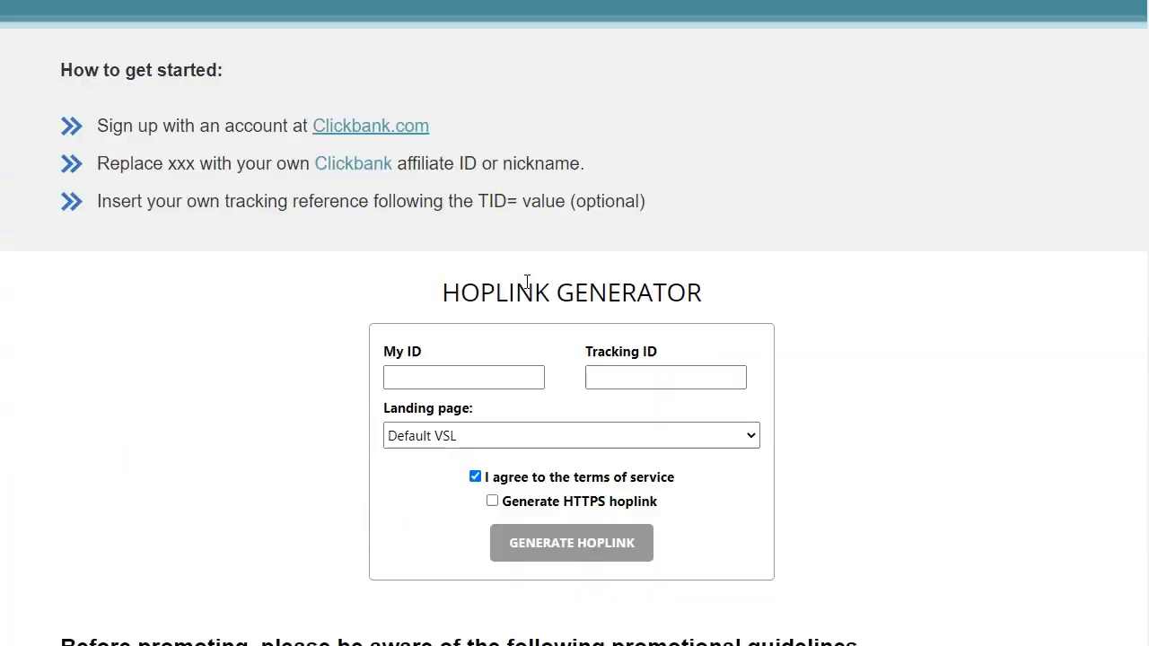
pyautogui.click(641, 377)
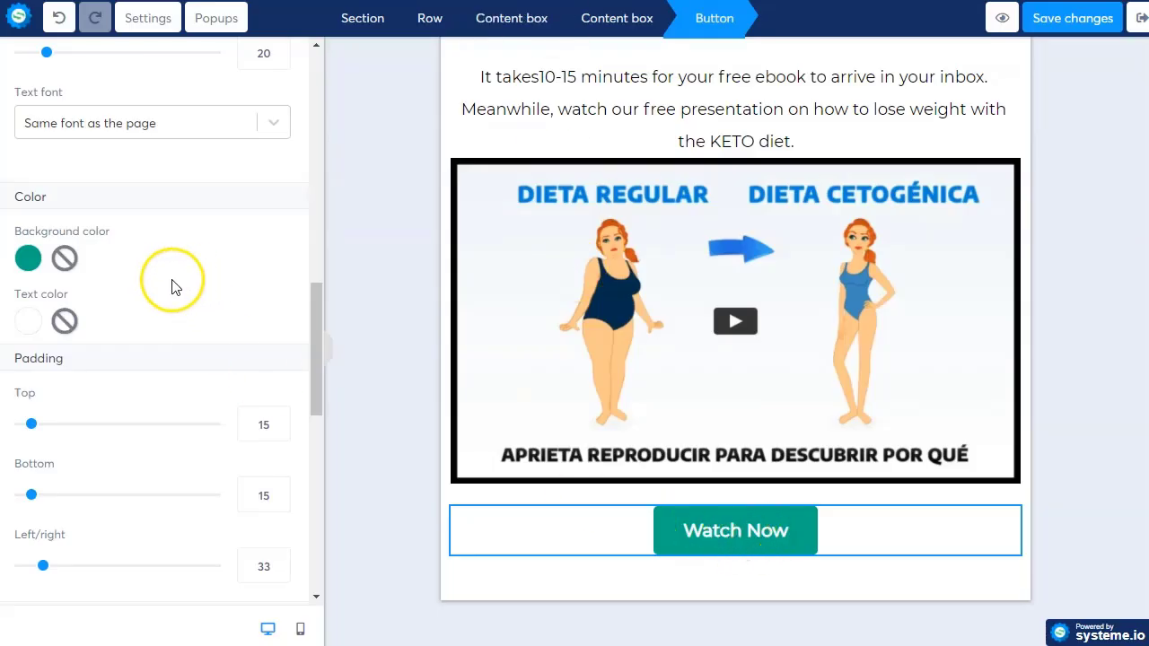
pyautogui.scroll(-4, 159, 385)
pyautogui.scroll(15, 152, 341)
pyautogui.tripleClick(132, 207)
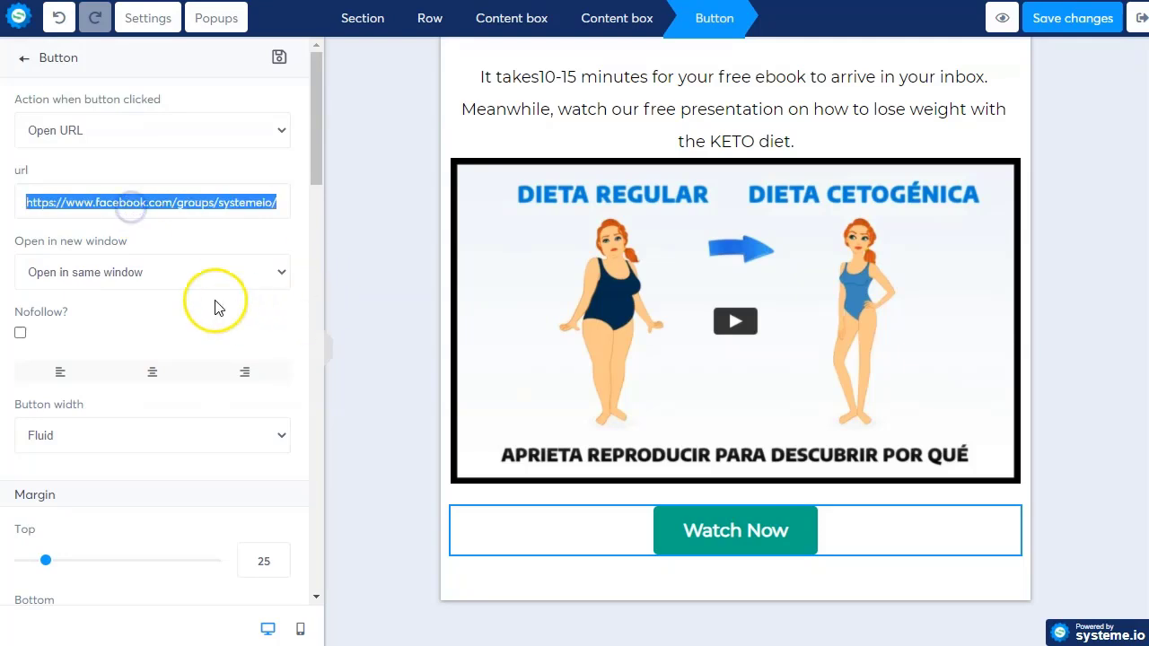
pyautogui.write('http://xxxxx.1keto.hop.clickbank.net/')
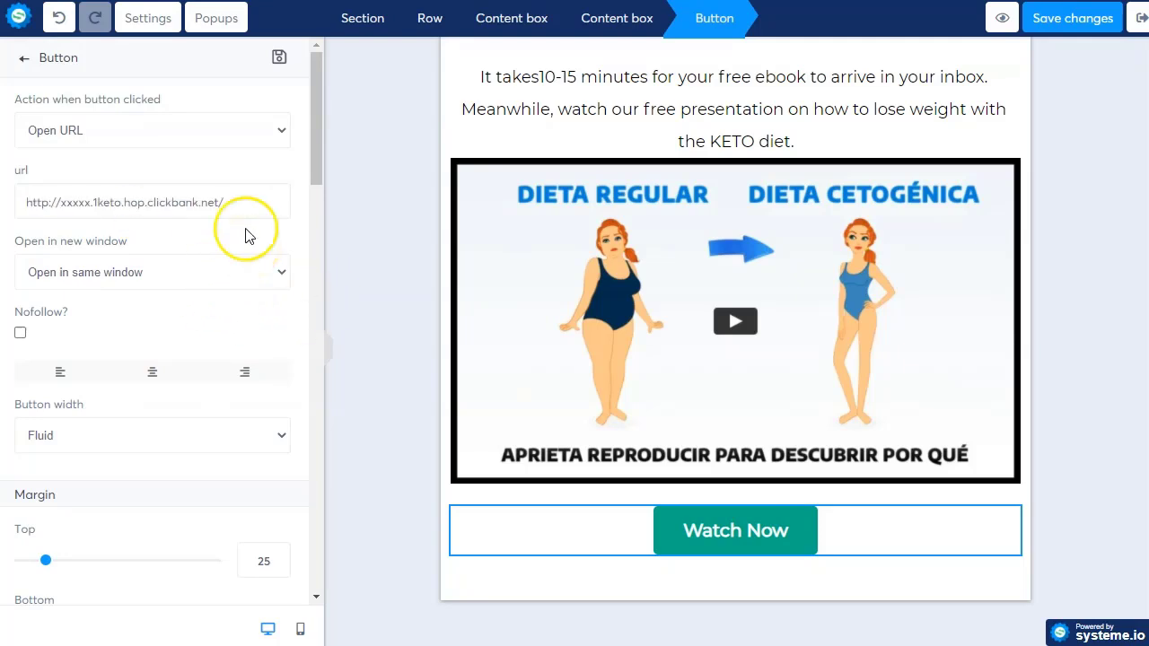
pyautogui.click(365, 313)
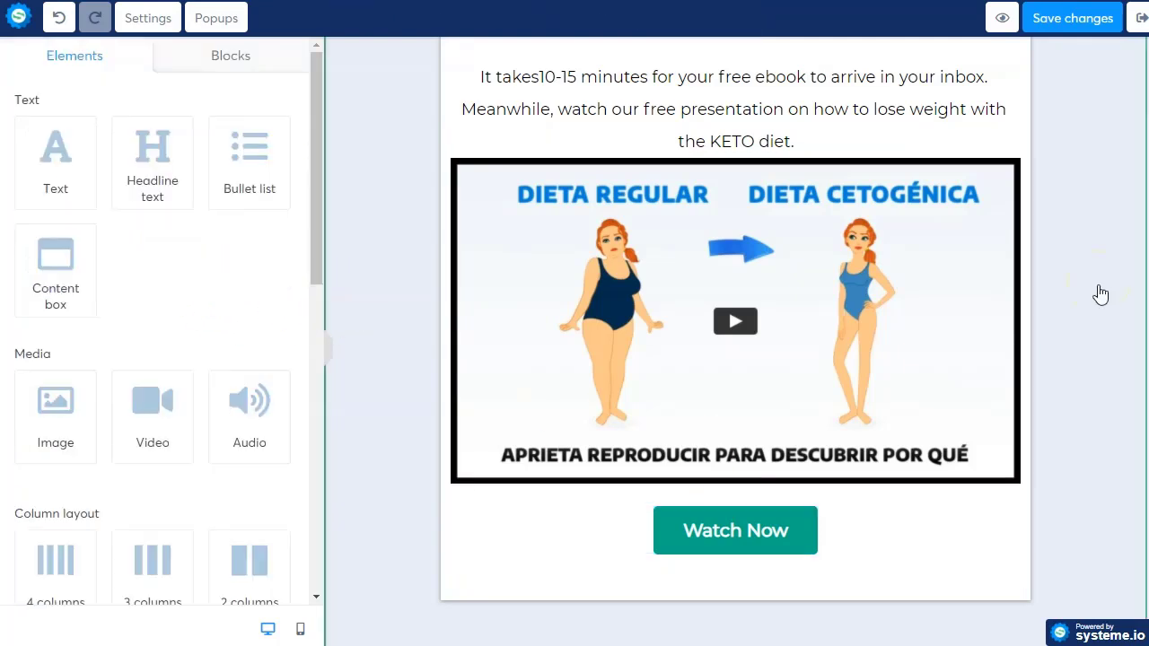
pyautogui.click(1136, 18)
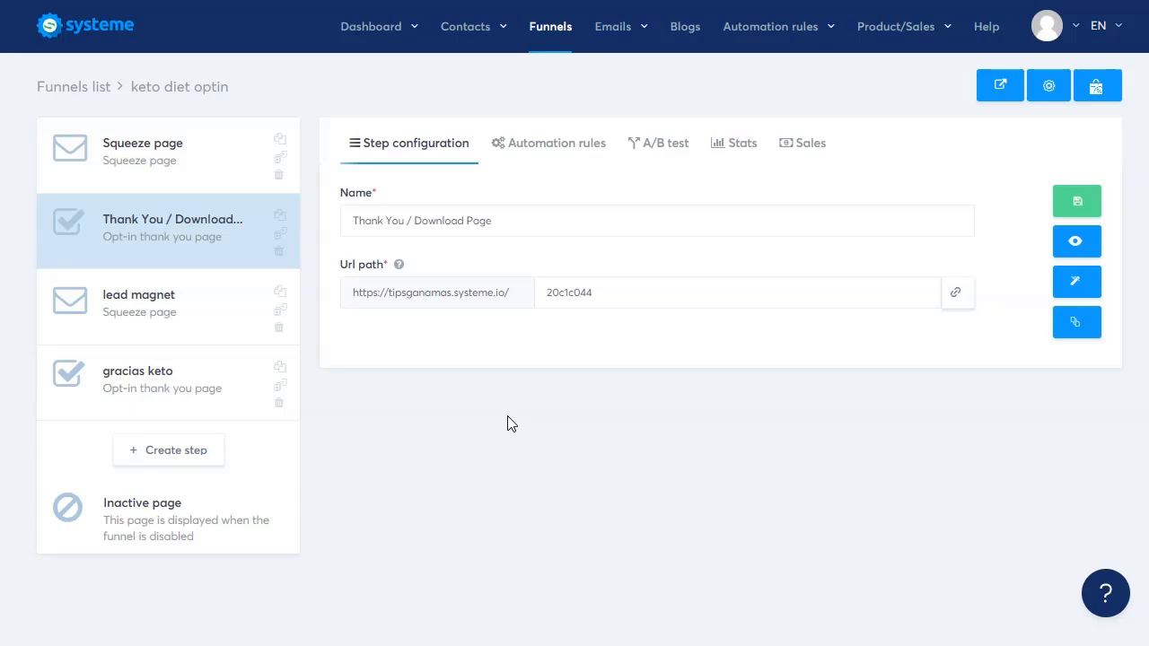
# View the step configuration of the first Squeeze page and the lead magnet page in the keto diet optin funnel.
pyautogui.click(580, 439)
pyautogui.click(533, 437)
pyautogui.click(135, 160)
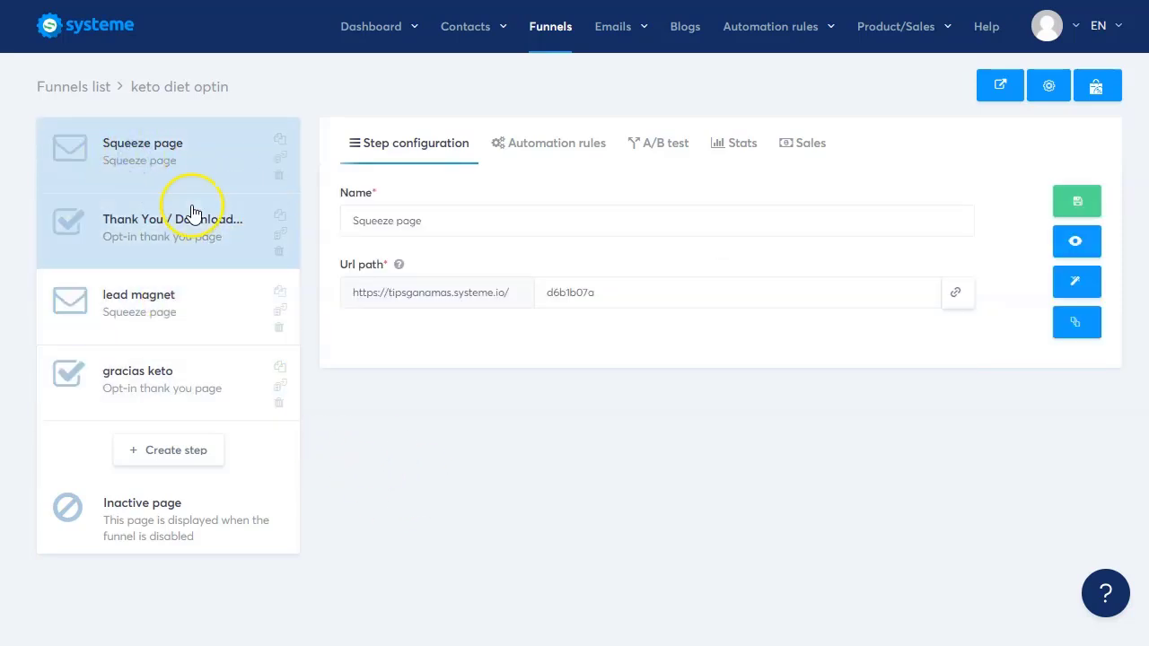
pyautogui.click(173, 338)
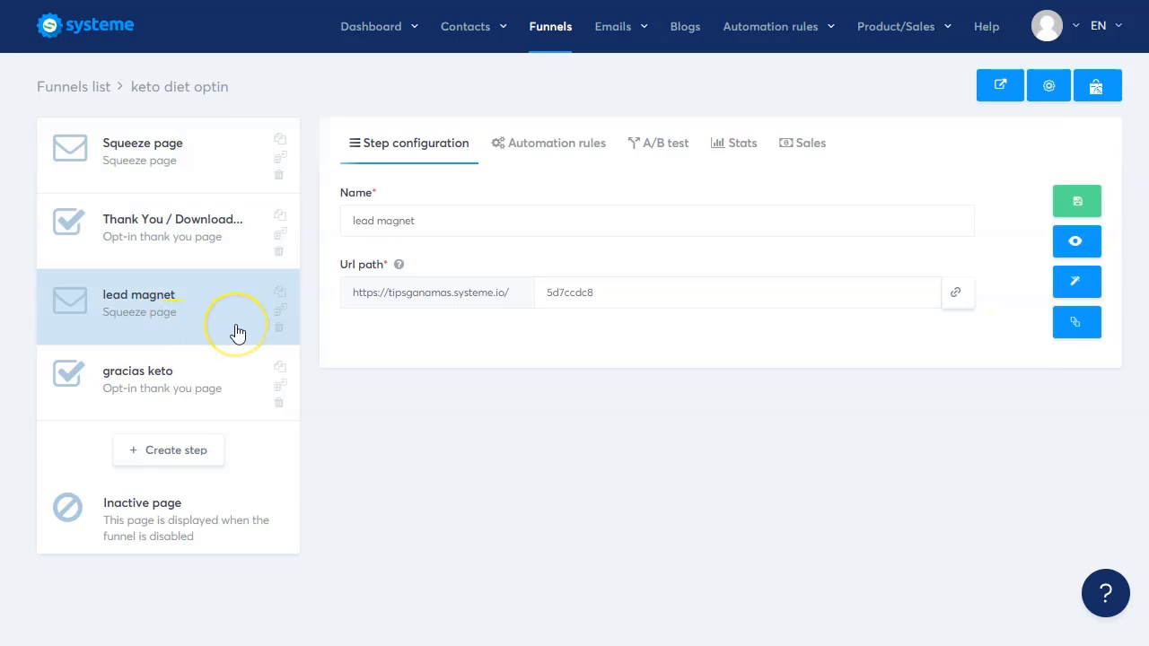
# Review the automation rules of the first Squeeze page and the Thank You / Download page.
pyautogui.click(200, 174)
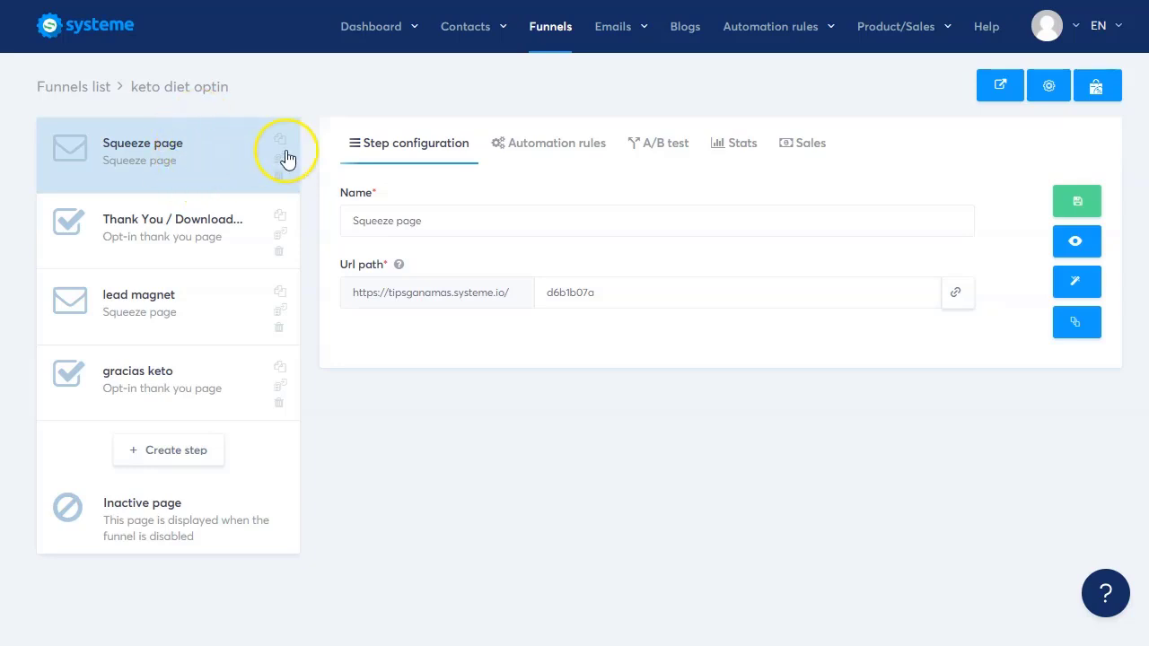
pyautogui.click(572, 150)
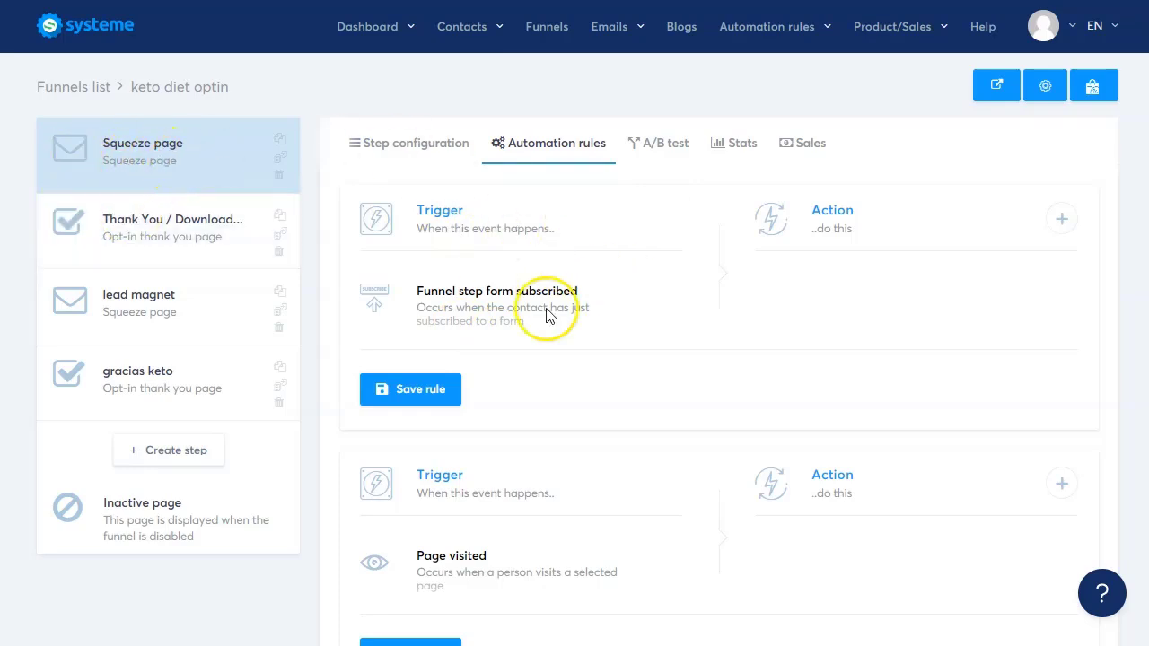
pyautogui.moveTo(415, 290); pyautogui.dragTo(647, 285)
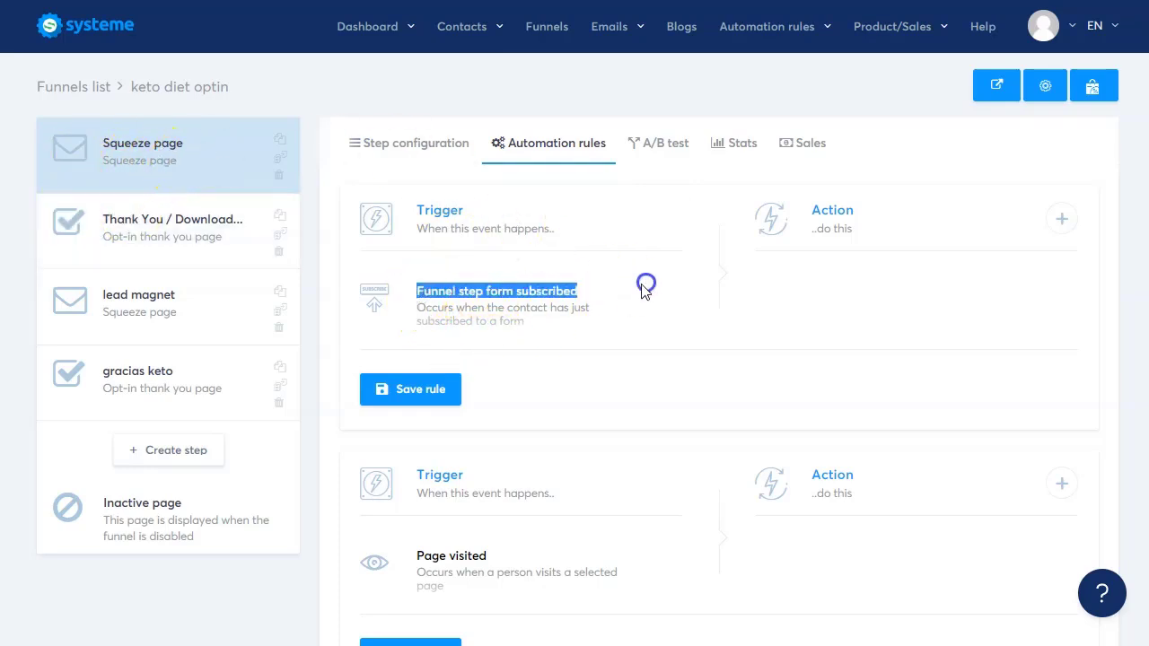
pyautogui.click(502, 321)
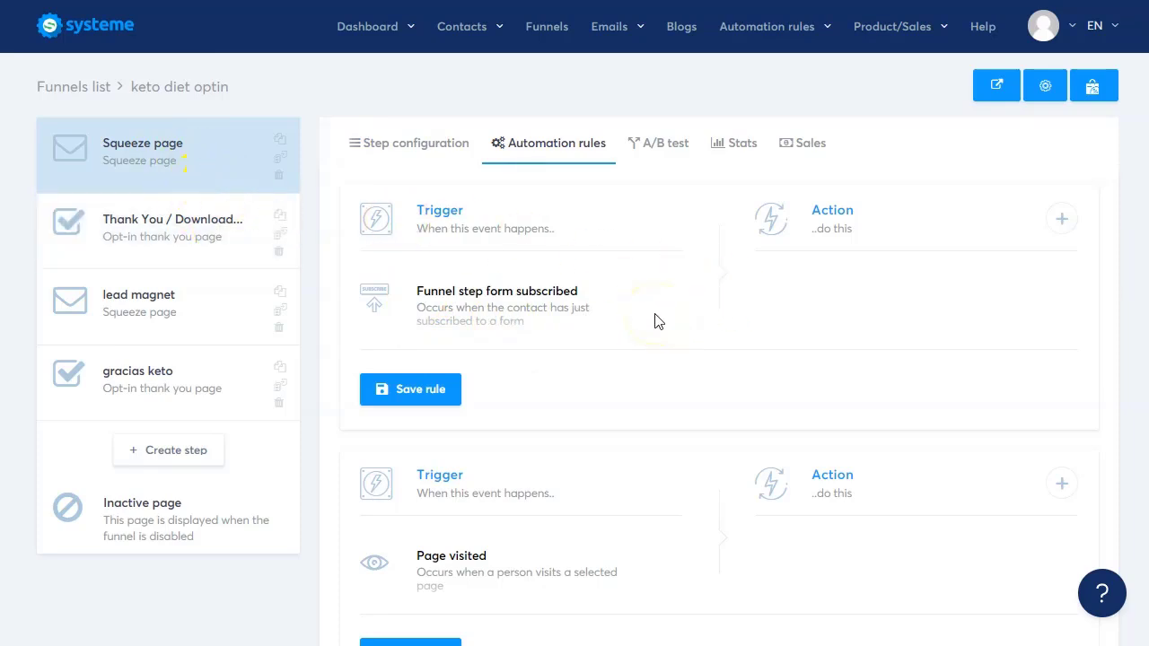
pyautogui.scroll(-1, 625, 328)
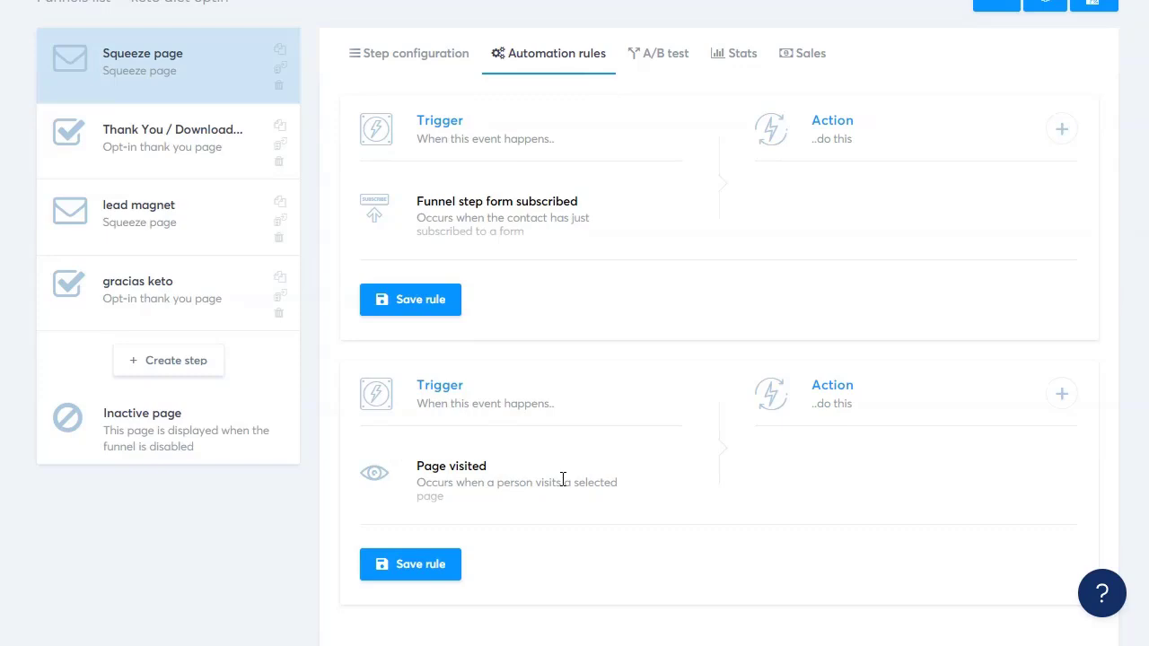
pyautogui.scroll(1, 562, 480)
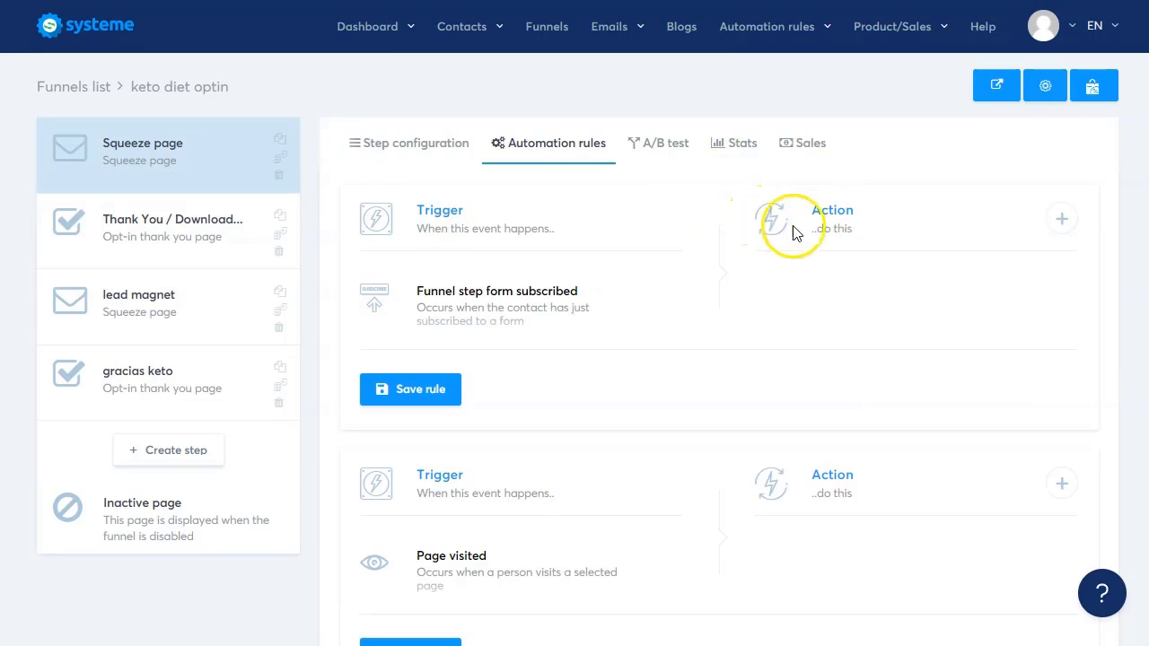
pyautogui.click(171, 233)
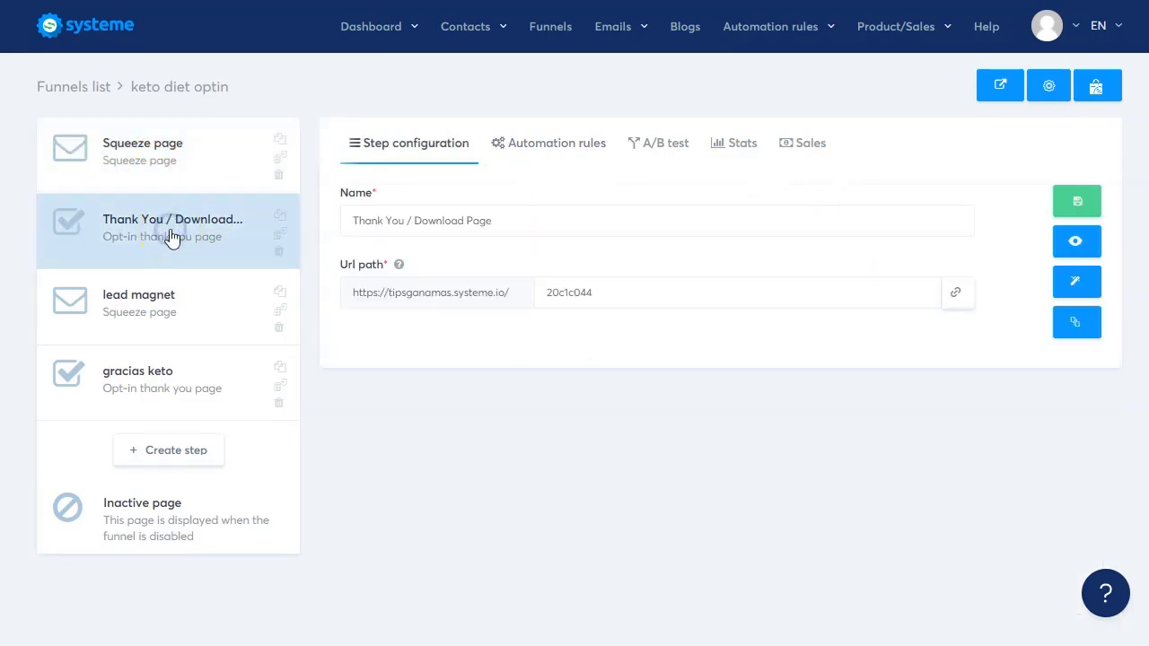
pyautogui.click(585, 146)
pyautogui.scroll(-1, 639, 424)
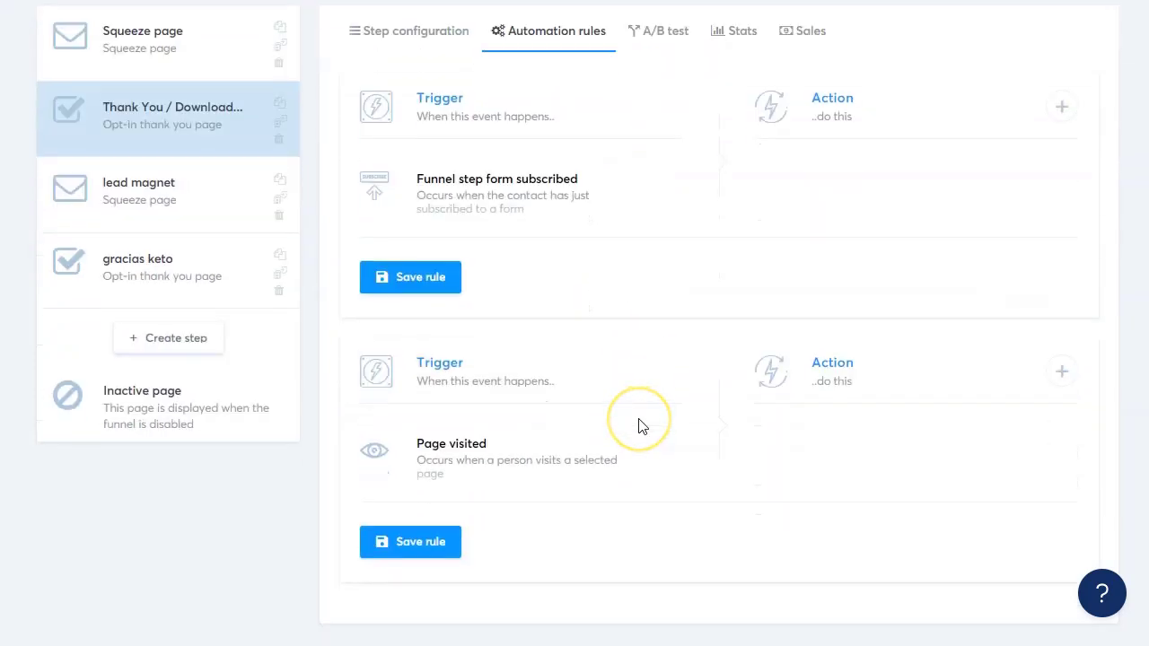
pyautogui.scroll(1, 639, 425)
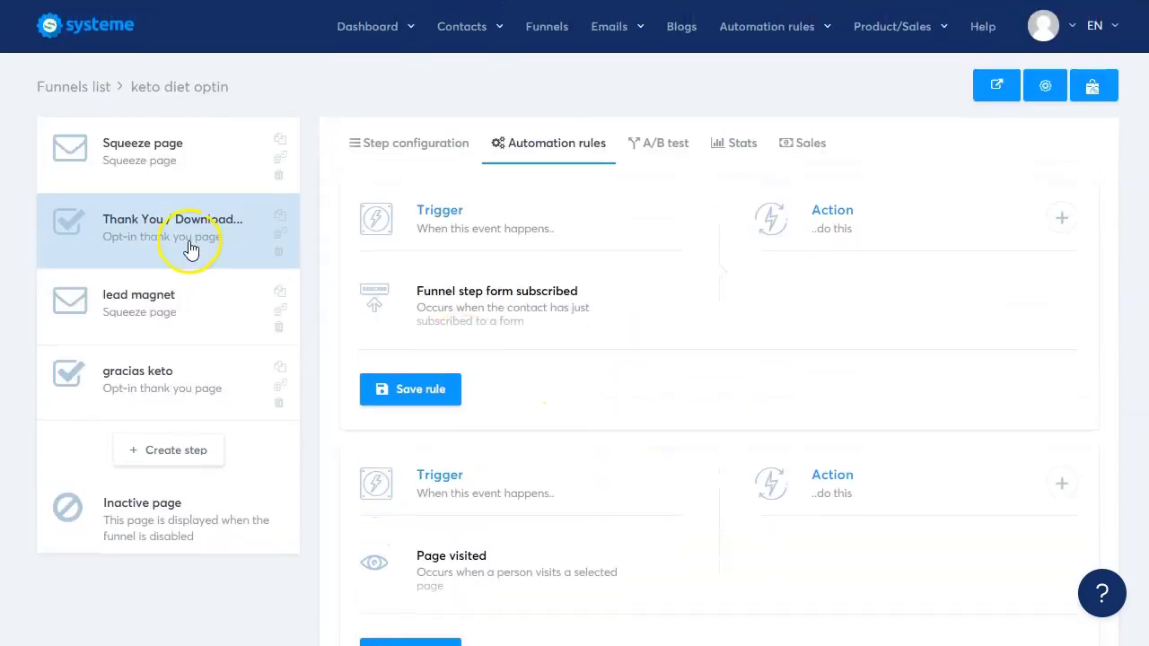
# Add a Send email action to the Squeeze page's "Funnel step form subscribed" rule and open its email editor.
pyautogui.click(146, 162)
pyautogui.click(558, 144)
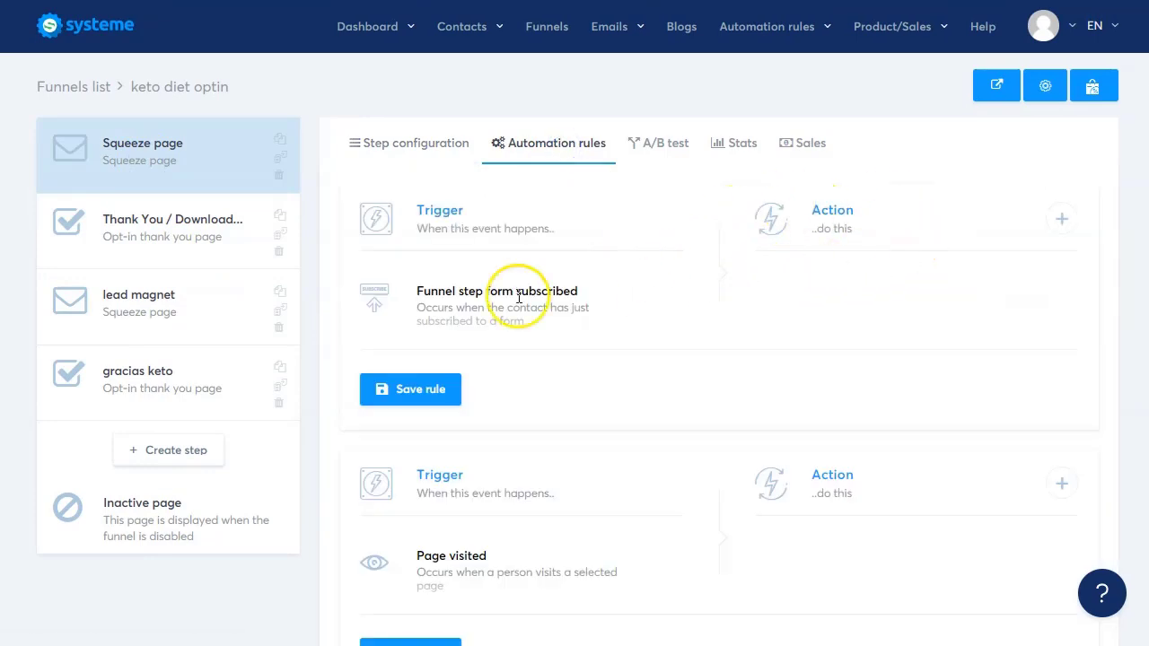
pyautogui.click(1060, 218)
pyautogui.click(523, 368)
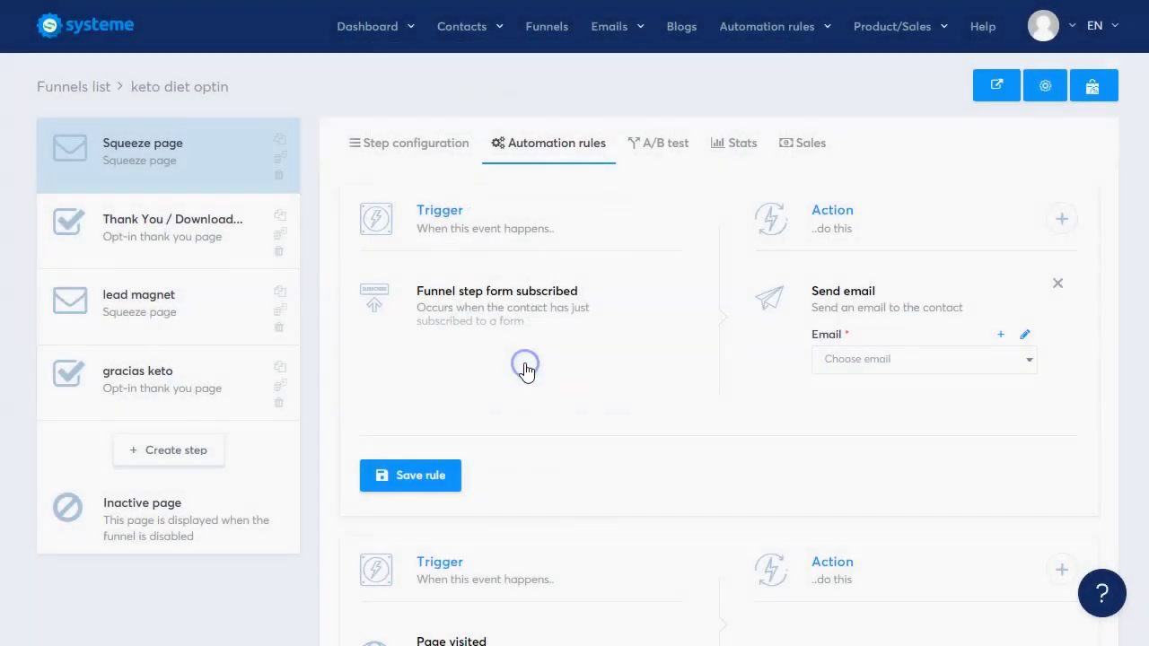
pyautogui.click(1024, 334)
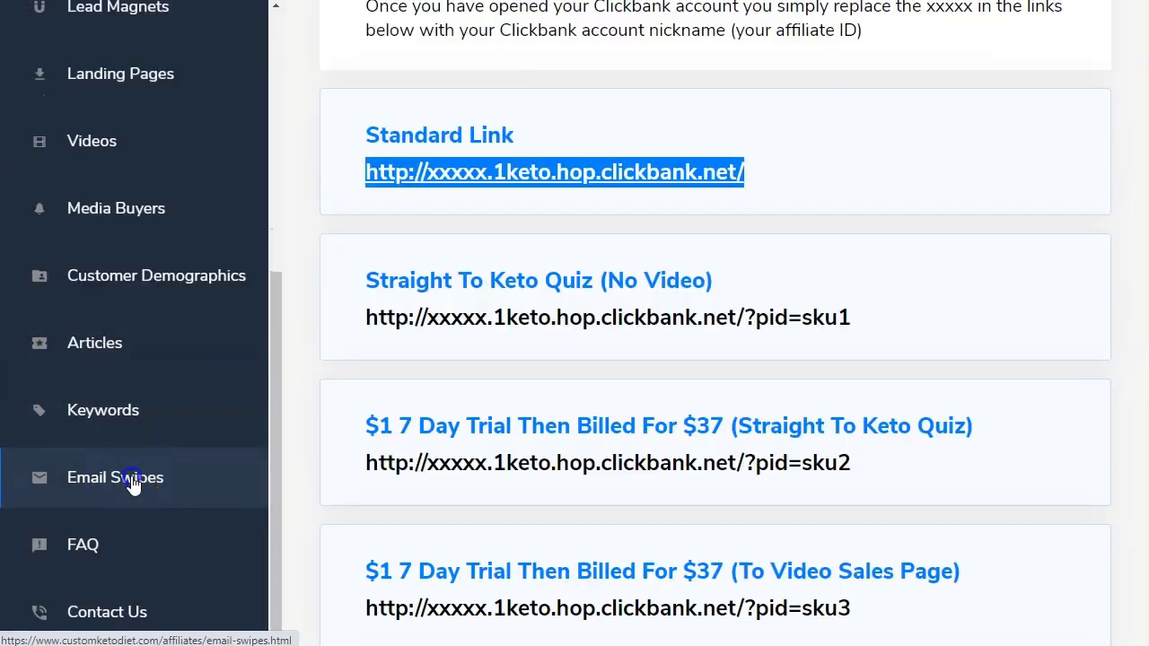
# Switch to the keto diet affiliate site's Email Swipes page and download EmailSwipes_en.zip.
pyautogui.click(128, 482)
pyautogui.click(512, 543)
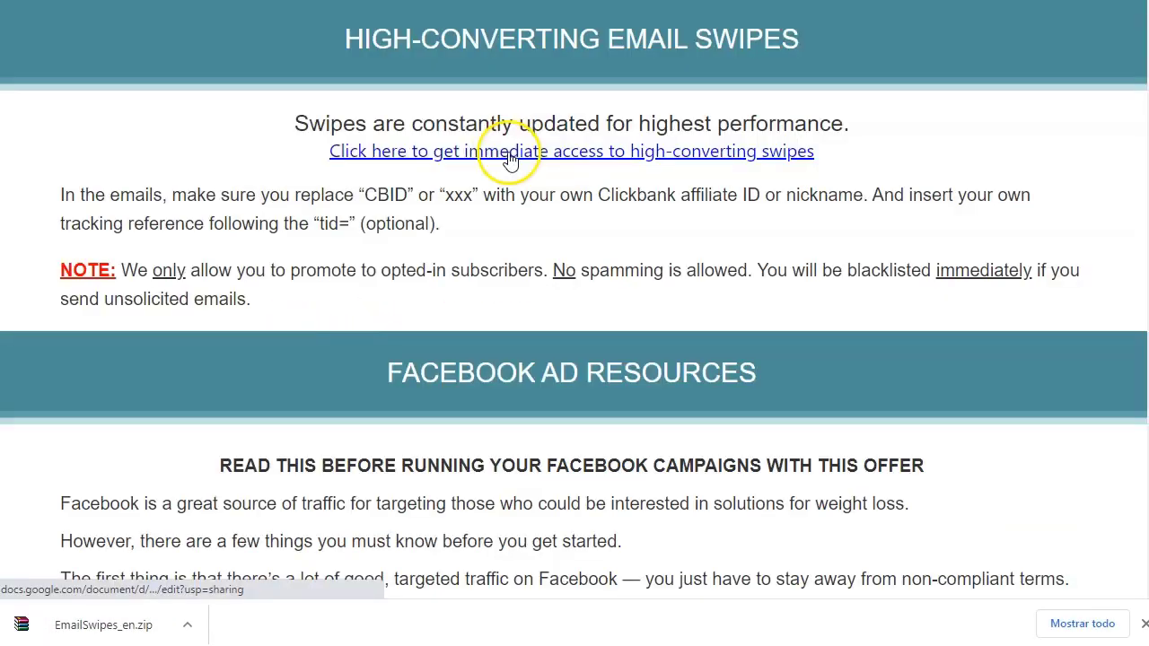
# Open the other offer's high-converting swipes document and examine its sample emails and the Email 4 subject line.
pyautogui.click(509, 149)
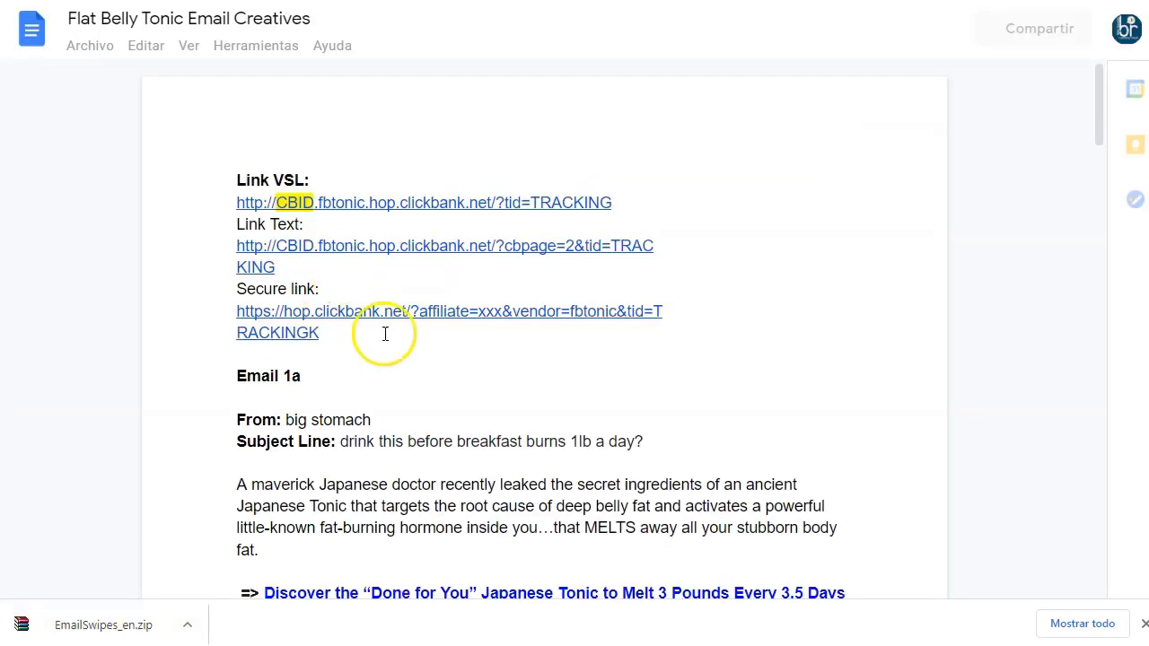
pyautogui.click(353, 373)
pyautogui.scroll(-2, 354, 373)
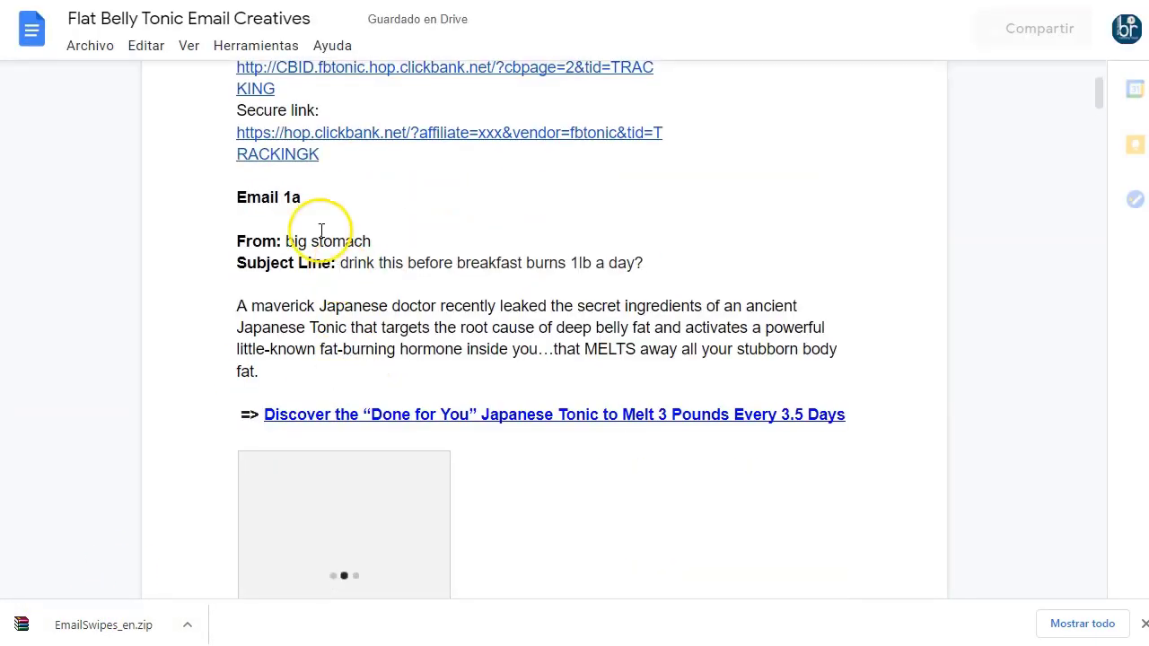
pyautogui.scroll(-10, 392, 431)
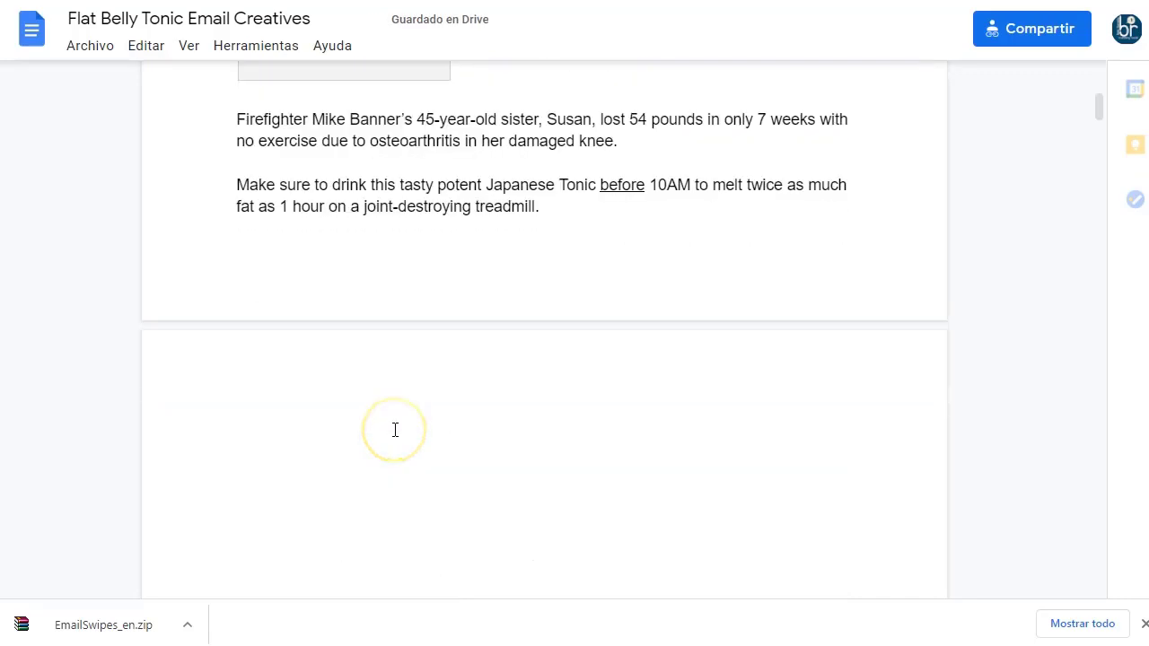
pyautogui.scroll(-15, 394, 430)
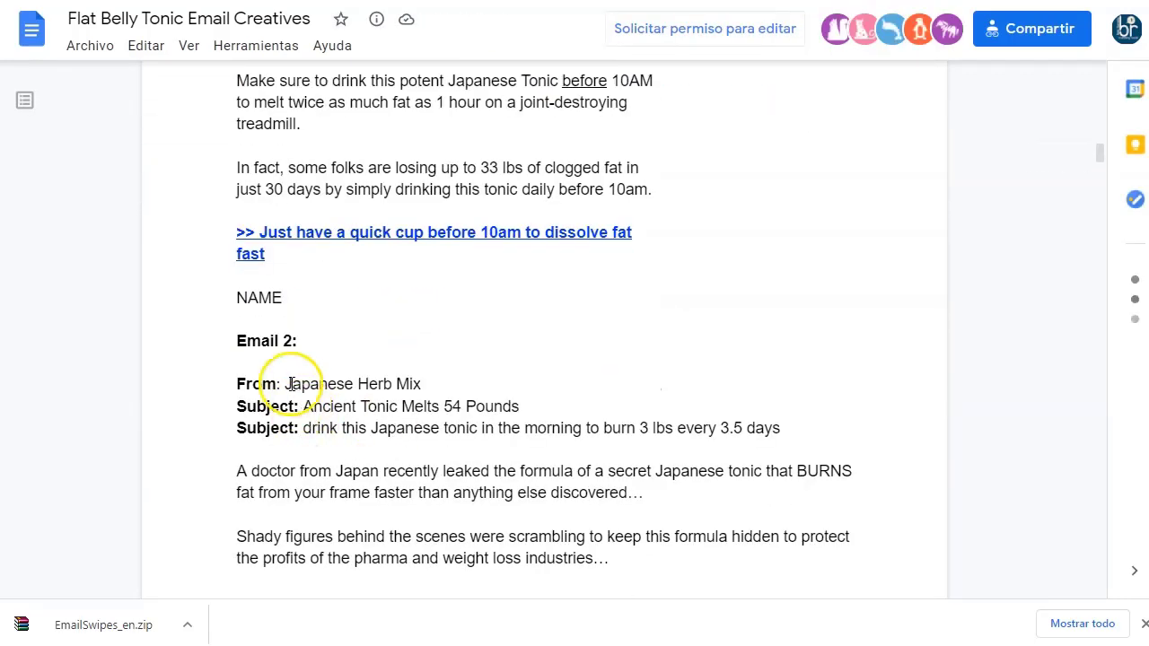
pyautogui.scroll(-8, 222, 433)
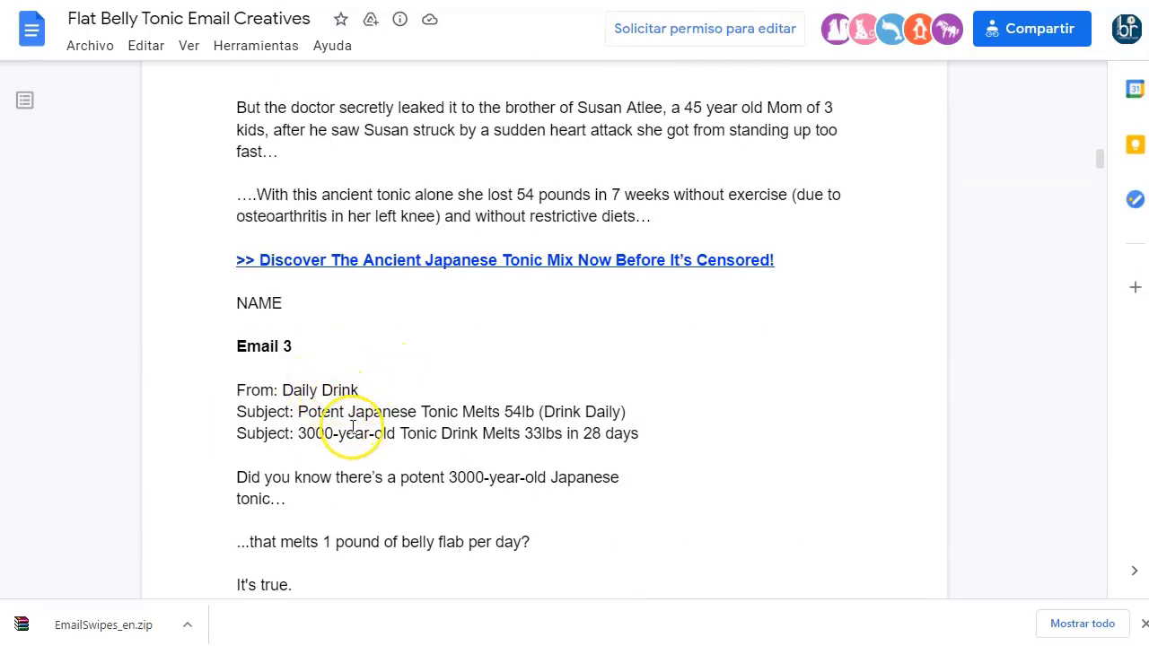
pyautogui.scroll(-10, 353, 422)
pyautogui.moveTo(299, 363); pyautogui.dragTo(524, 386)
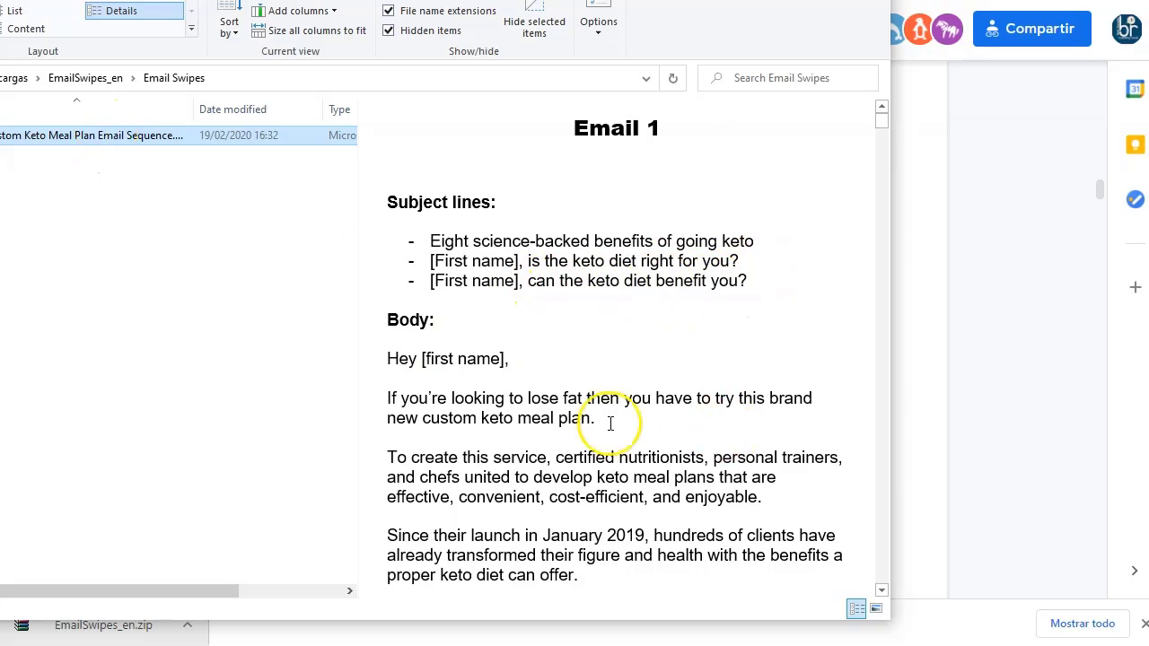
# Preview the Custom Keto Meal Plan Email Sequence file and read through Email 1 and the start of Email 2.
pyautogui.scroll(-10, 610, 424)
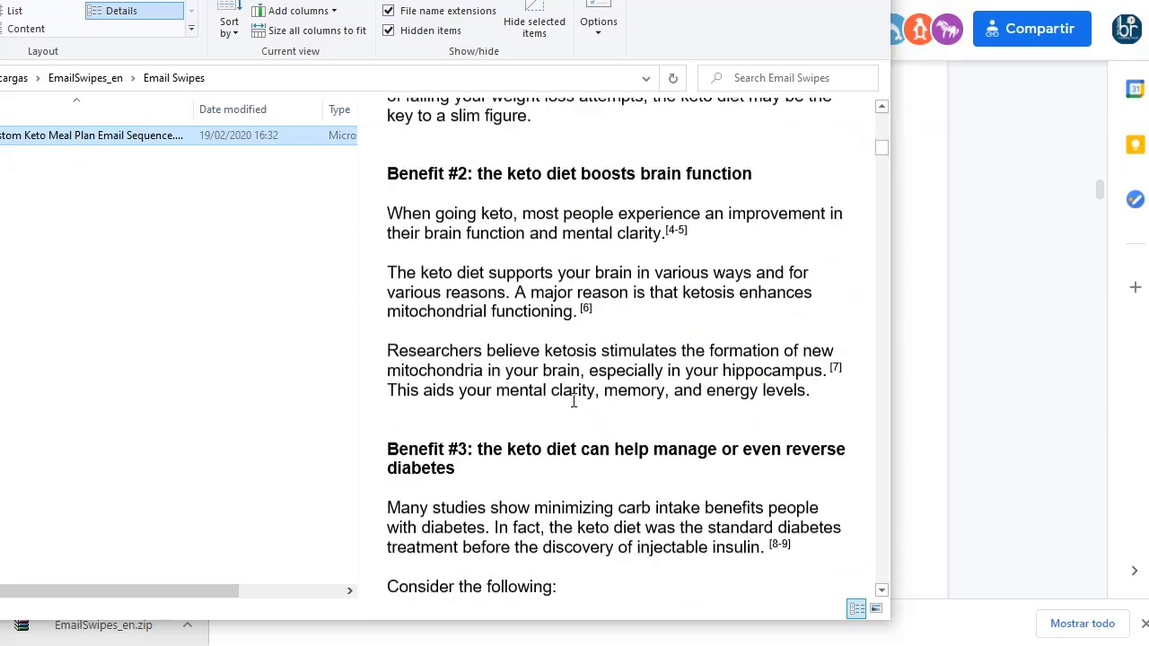
pyautogui.scroll(-15, 574, 401)
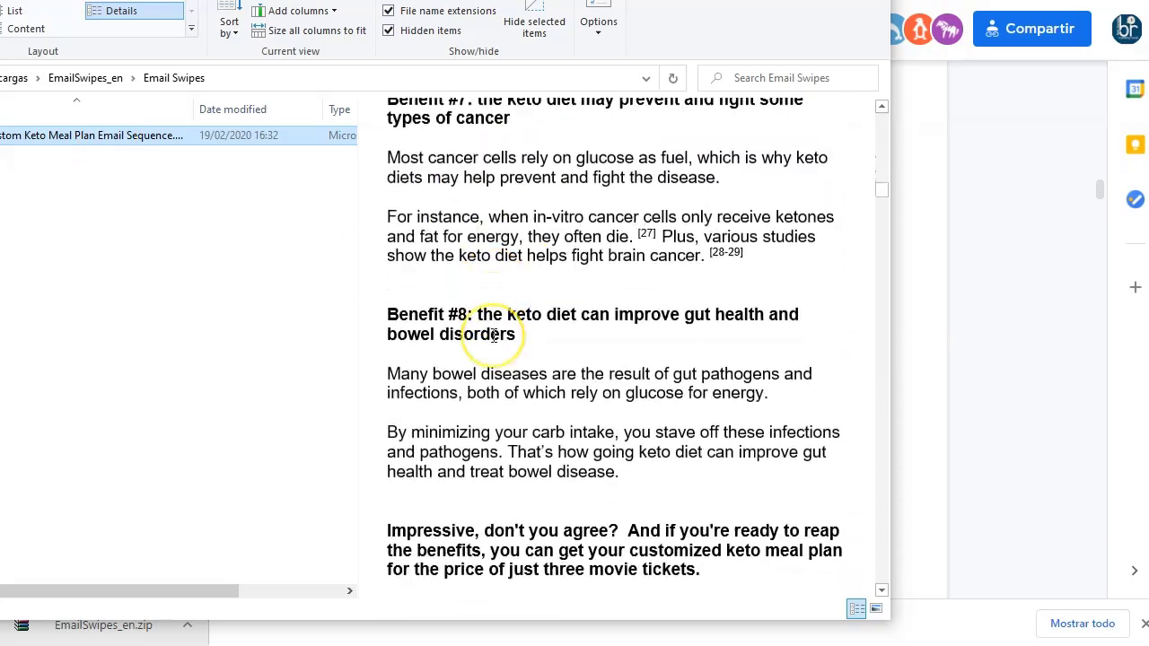
pyautogui.scroll(-15, 494, 334)
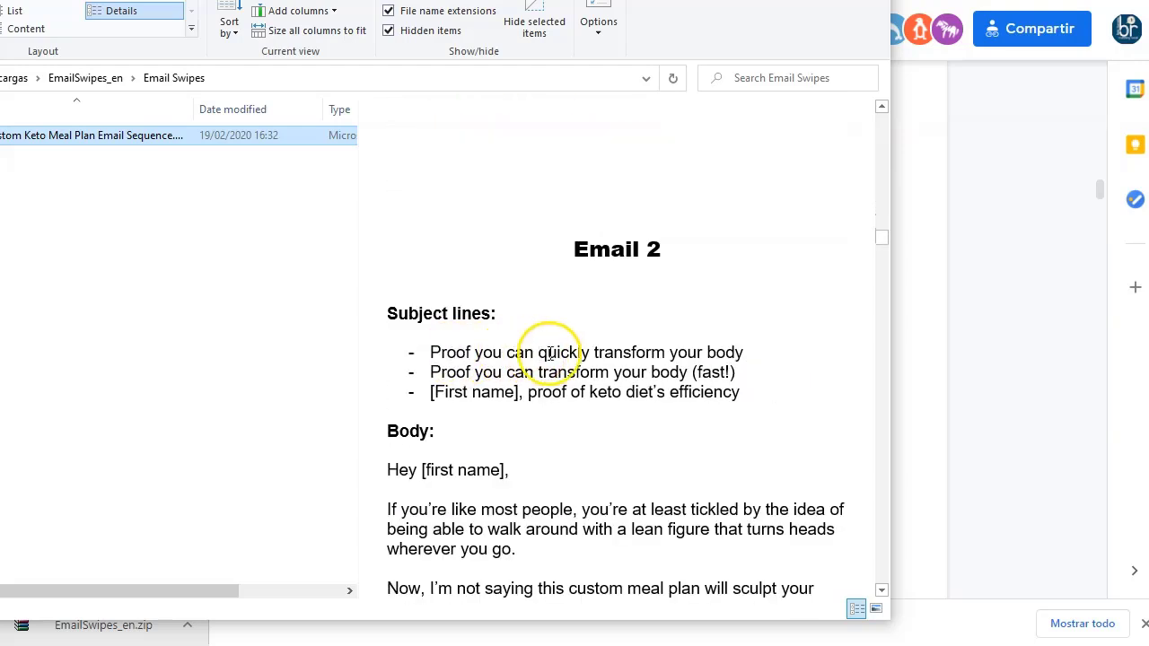
pyautogui.scroll(-1, 651, 350)
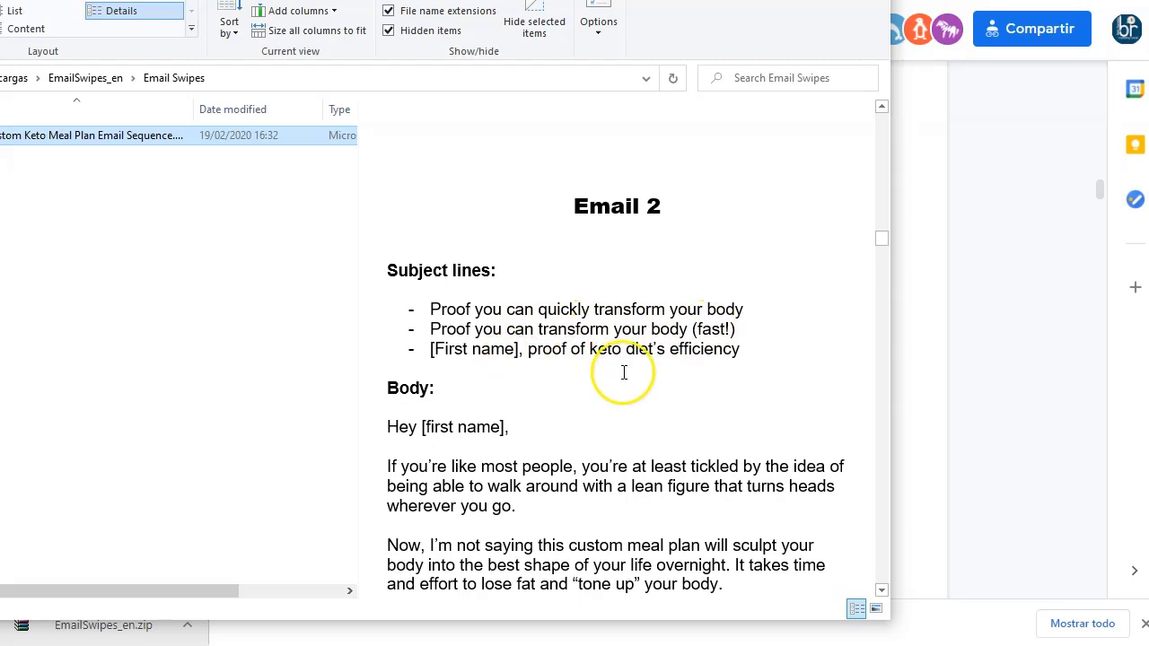
# Open the email sequence document and copy "Eight science-backed benefits of going keto" into the funnel email's subject, without the leading dash.
pyautogui.click(114, 135)
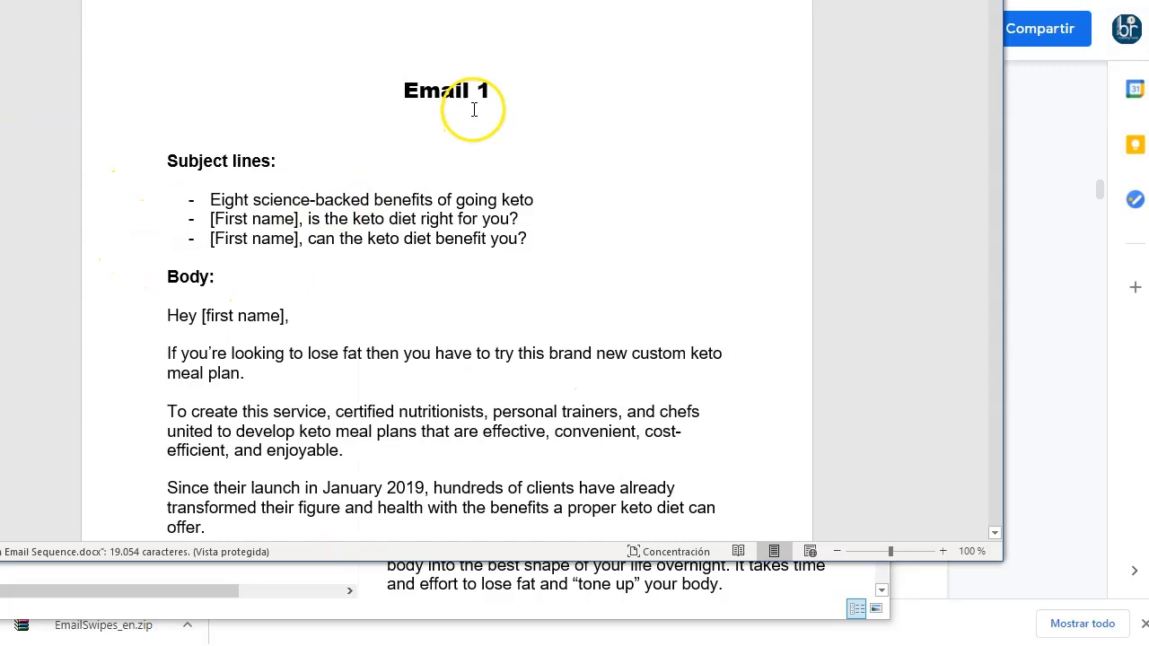
pyautogui.moveTo(210, 201); pyautogui.dragTo(535, 199)
pyautogui.hotkey('ctrl', 'c')
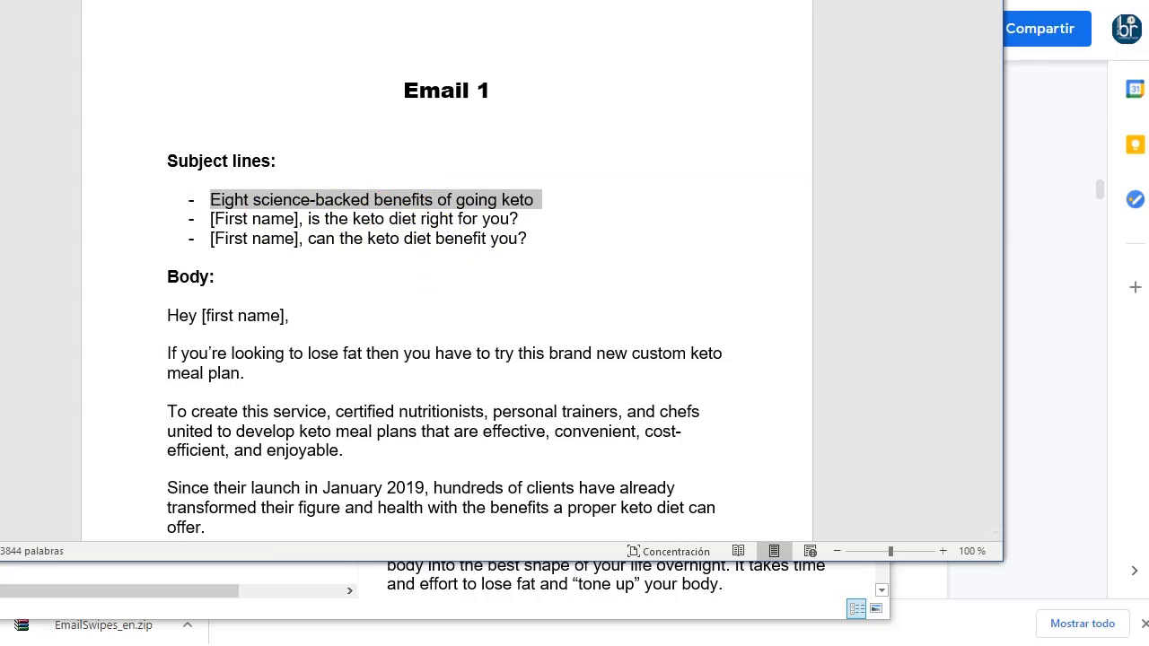
pyautogui.hotkey('alt', 'Tab')
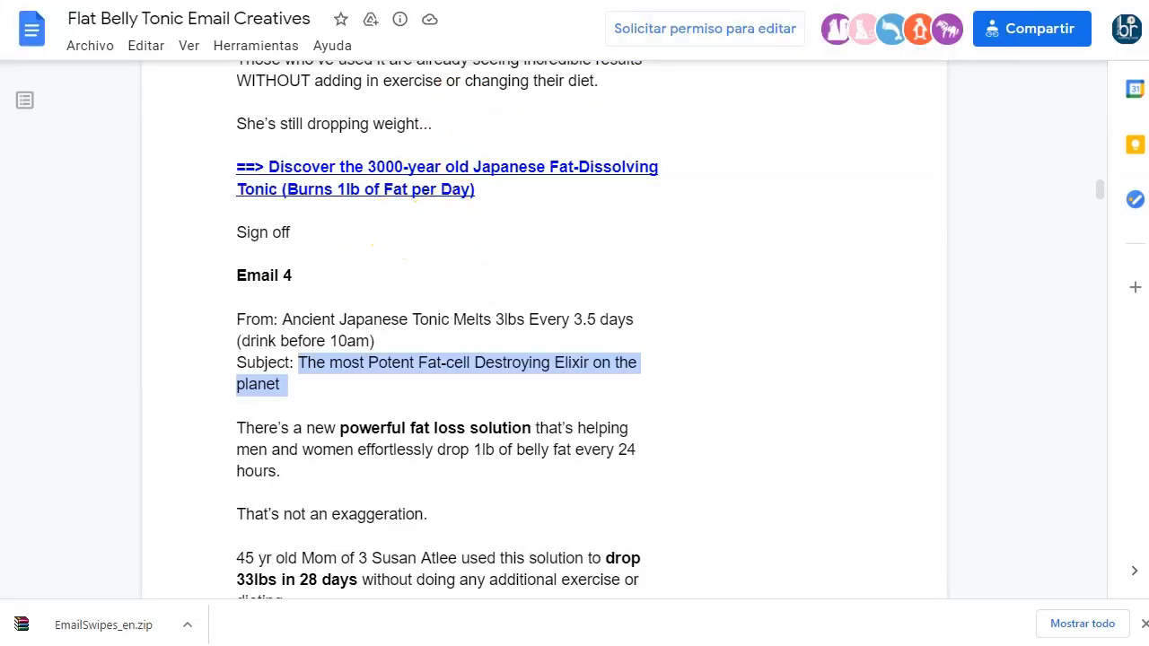
pyautogui.hotkey('alt', 'Tab')
pyautogui.click(351, 239)
pyautogui.hotkey('ctrl', 'v')
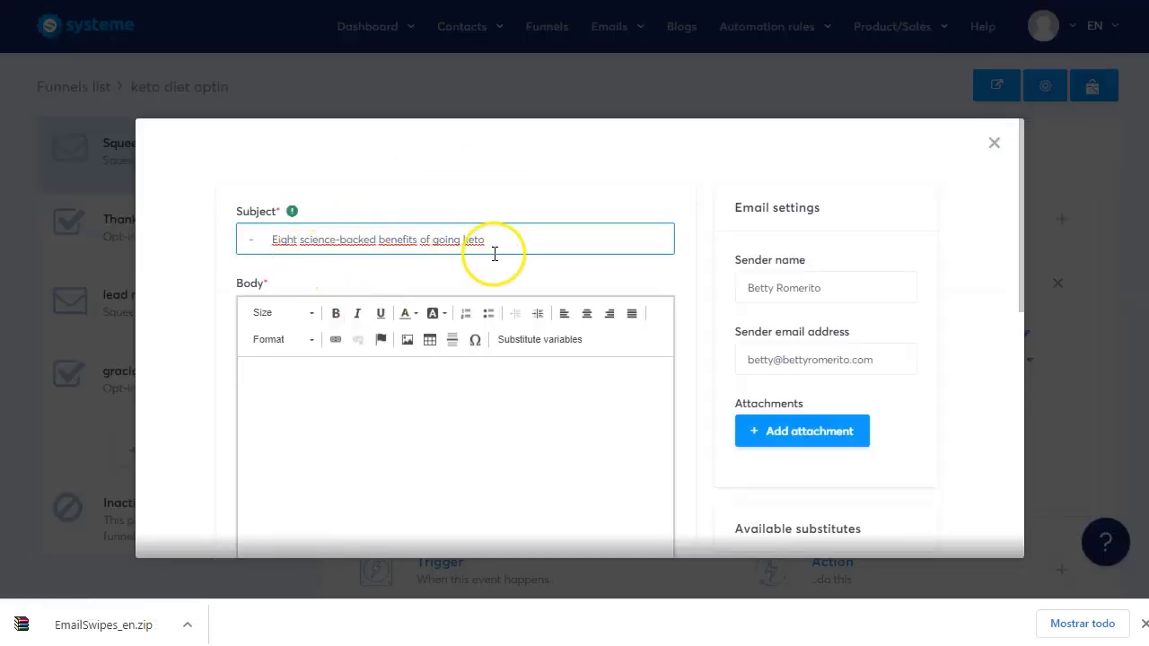
pyautogui.press('Home')
pyautogui.press('Delete')
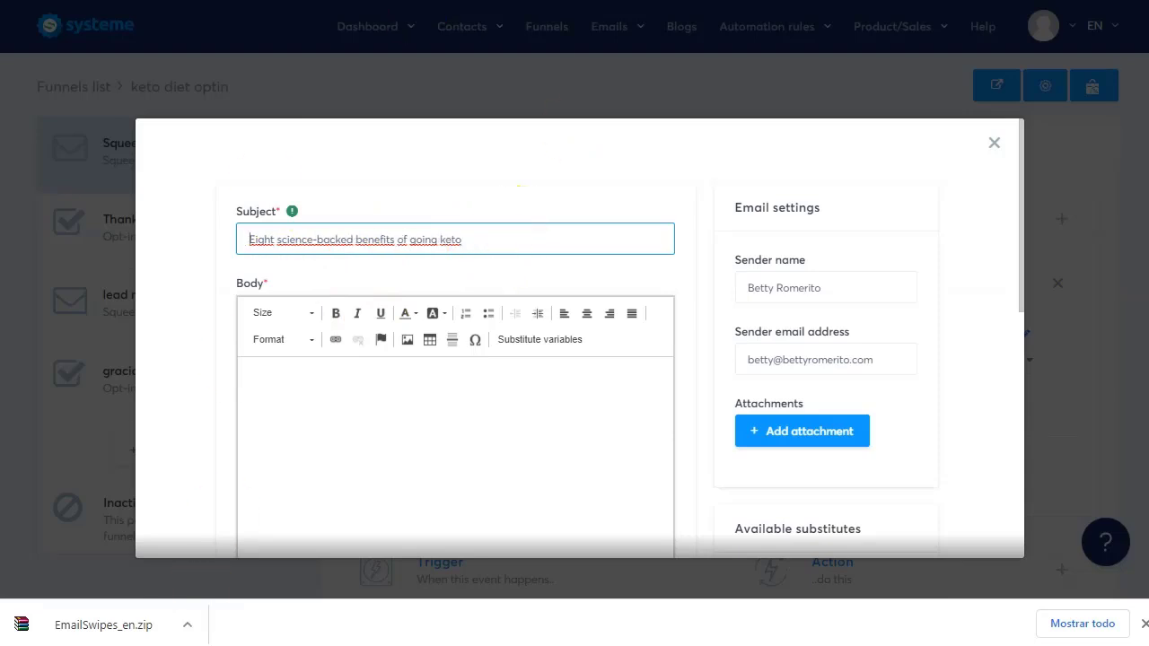
# Copy the full Email 1 body text from the document, from the greeting through the P.S., into the funnel email's body.
pyautogui.hotkey('alt', 'Tab')
pyautogui.scroll(-2, 205, 236)
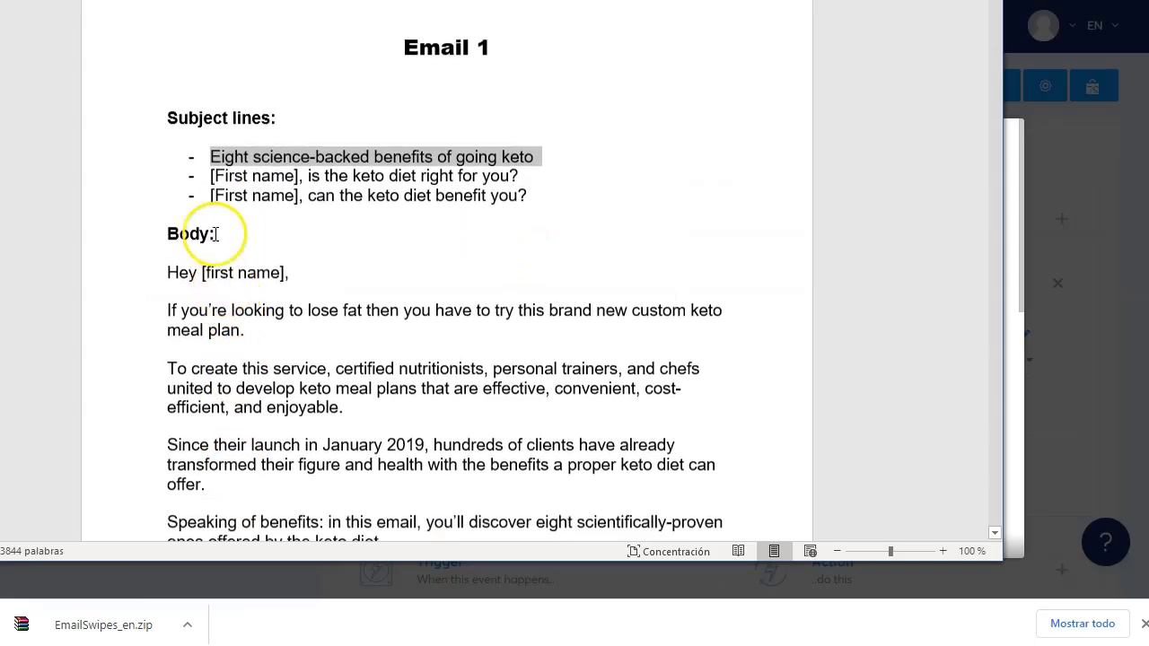
pyautogui.moveTo(166, 228); pyautogui.dragTo(230, 443)
pyautogui.hotkey('ctrl', 'c')
pyautogui.scroll(-10, 243, 341)
pyautogui.scroll(-20, 239, 346)
pyautogui.scroll(-20, 238, 346)
pyautogui.scroll(-6, 240, 350)
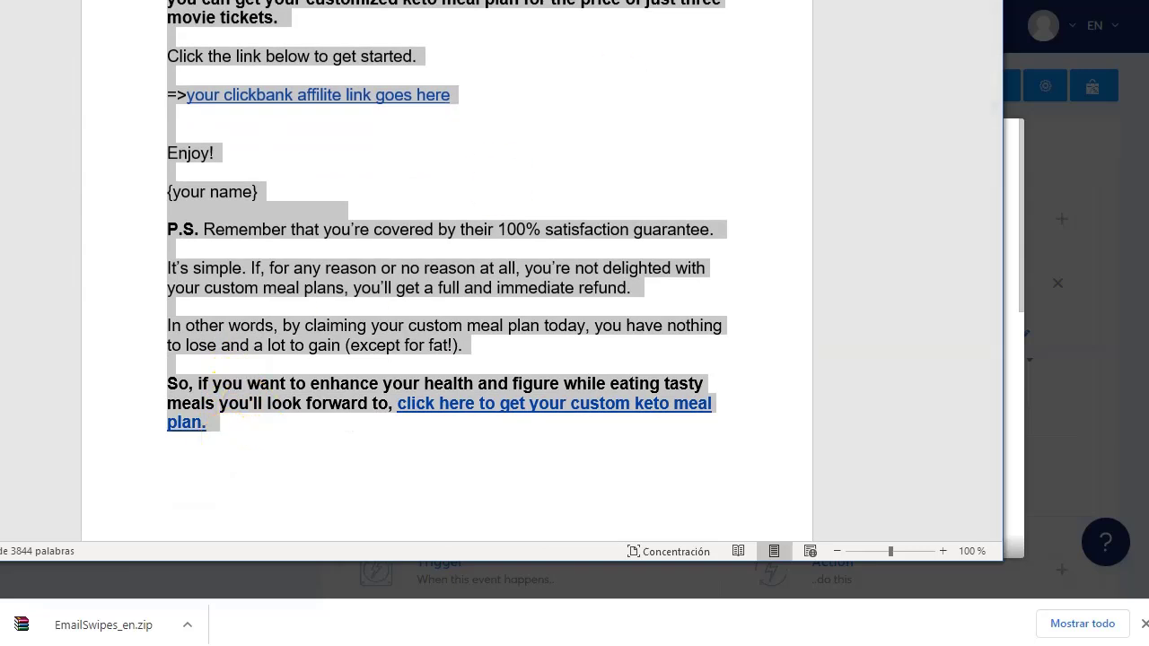
pyautogui.click(1017, 437)
pyautogui.click(345, 412)
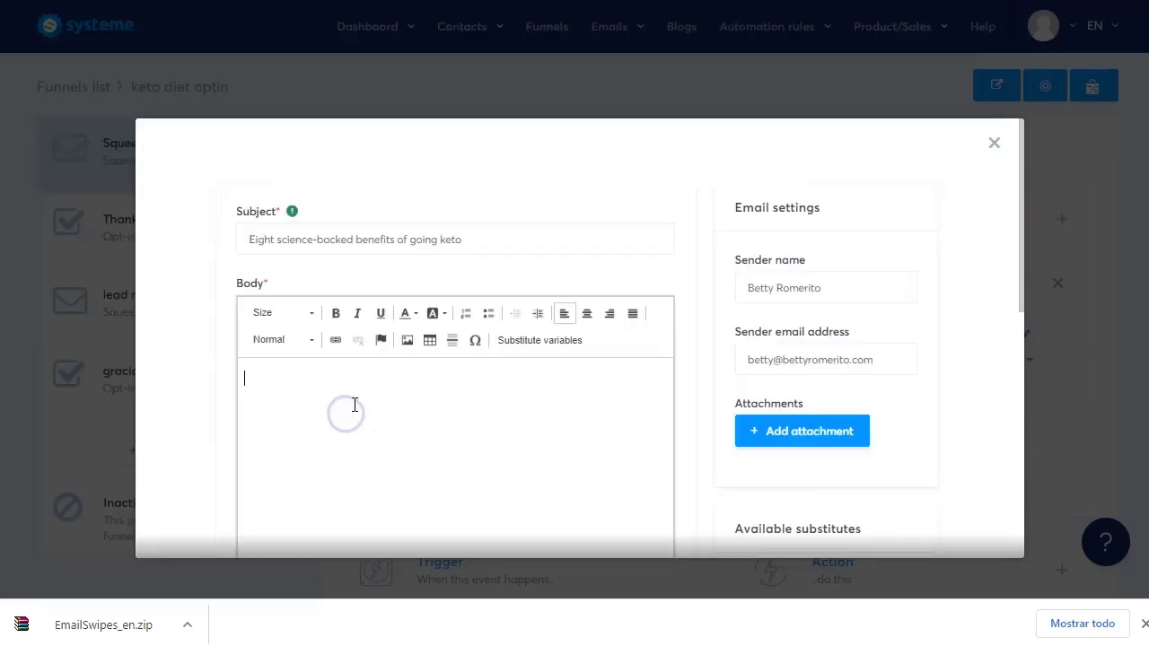
pyautogui.hotkey('ctrl', 'v')
# Replace the [first name] placeholder in the email body's greeting with the {first_name} substitute copied from the available substitutes.
pyautogui.scroll(20, 355, 370)
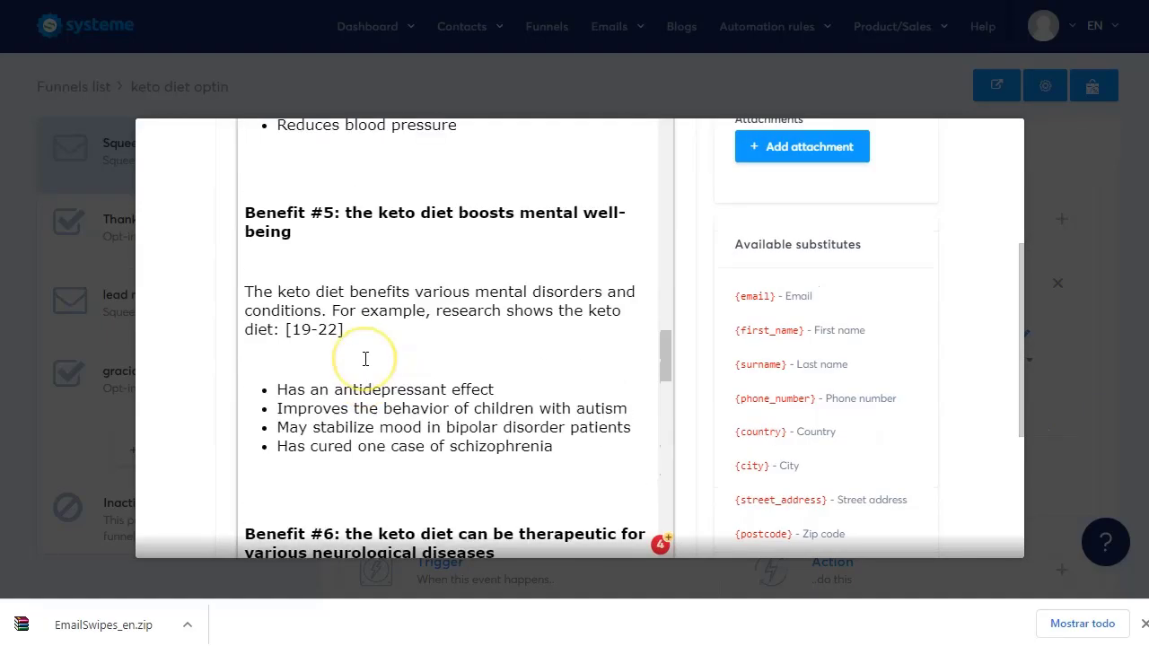
pyautogui.scroll(10, 365, 358)
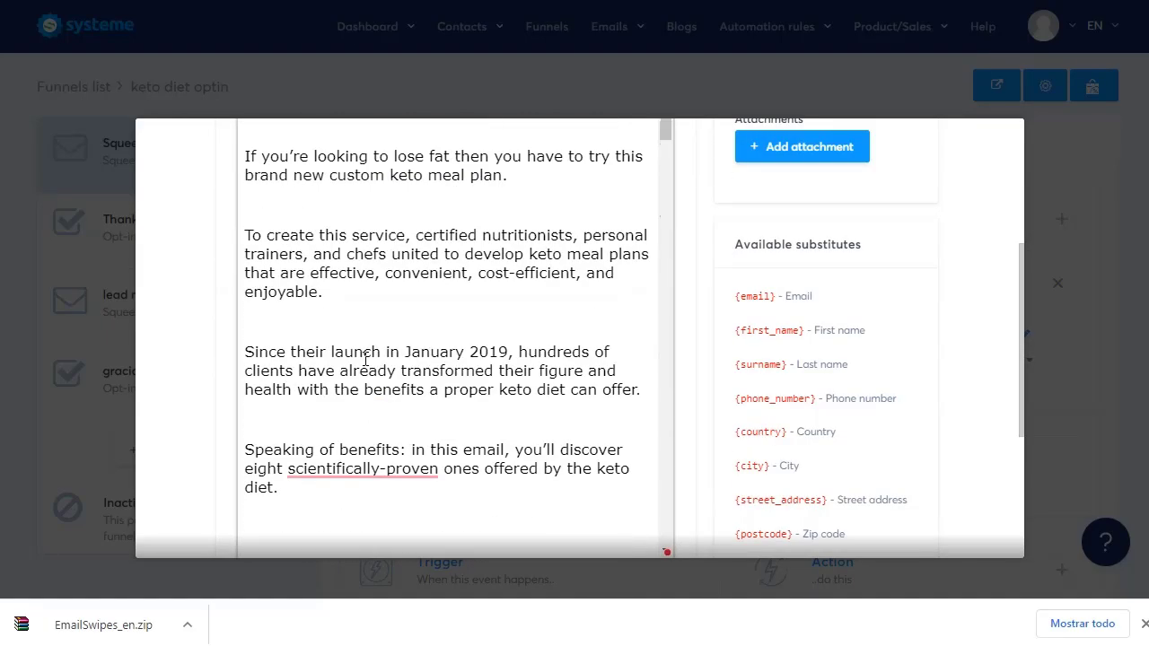
pyautogui.scroll(3, 731, 269)
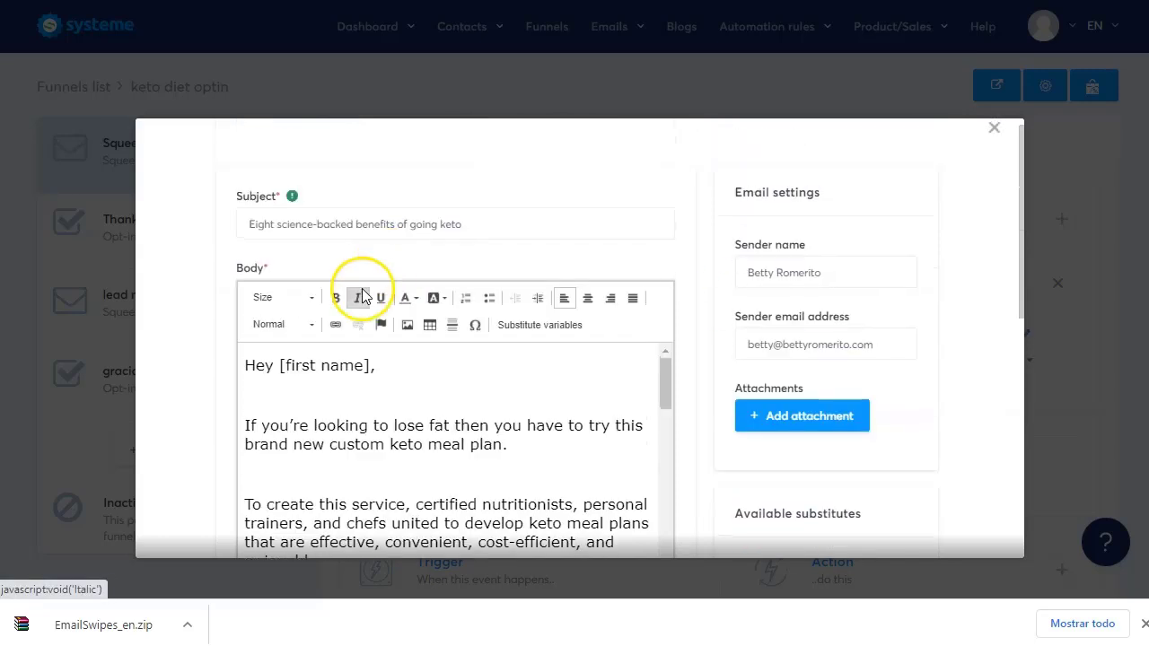
pyautogui.click(375, 365)
pyautogui.press('BackSpace')
pyautogui.press('BackSpace')
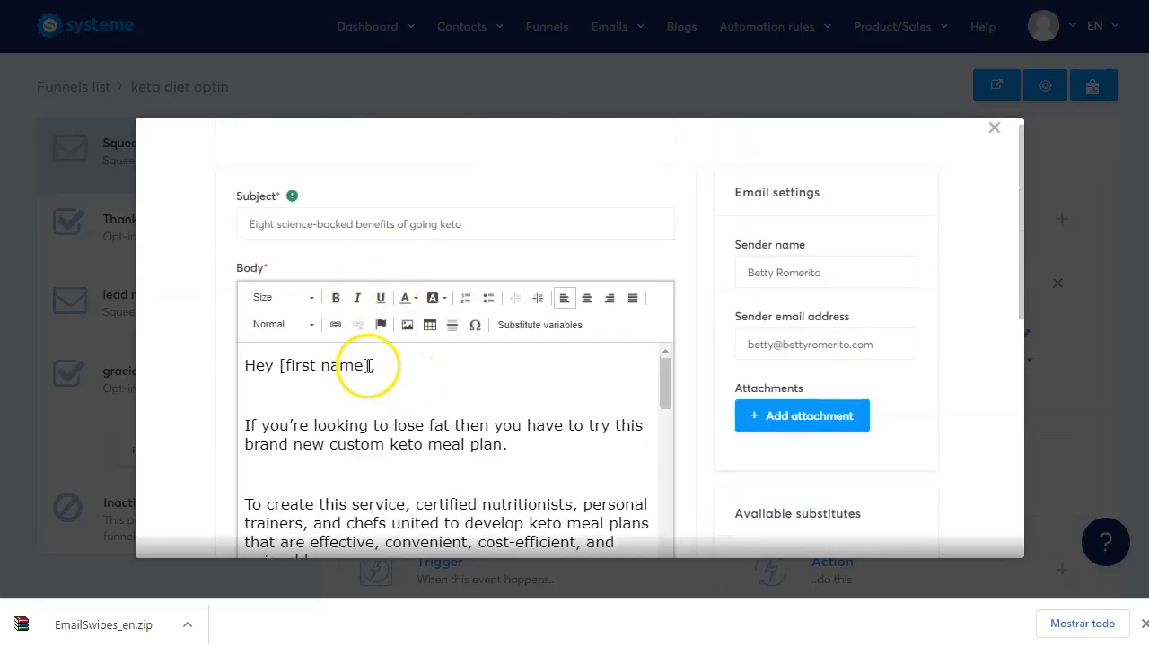
pyautogui.moveTo(369, 365); pyautogui.dragTo(293, 350)
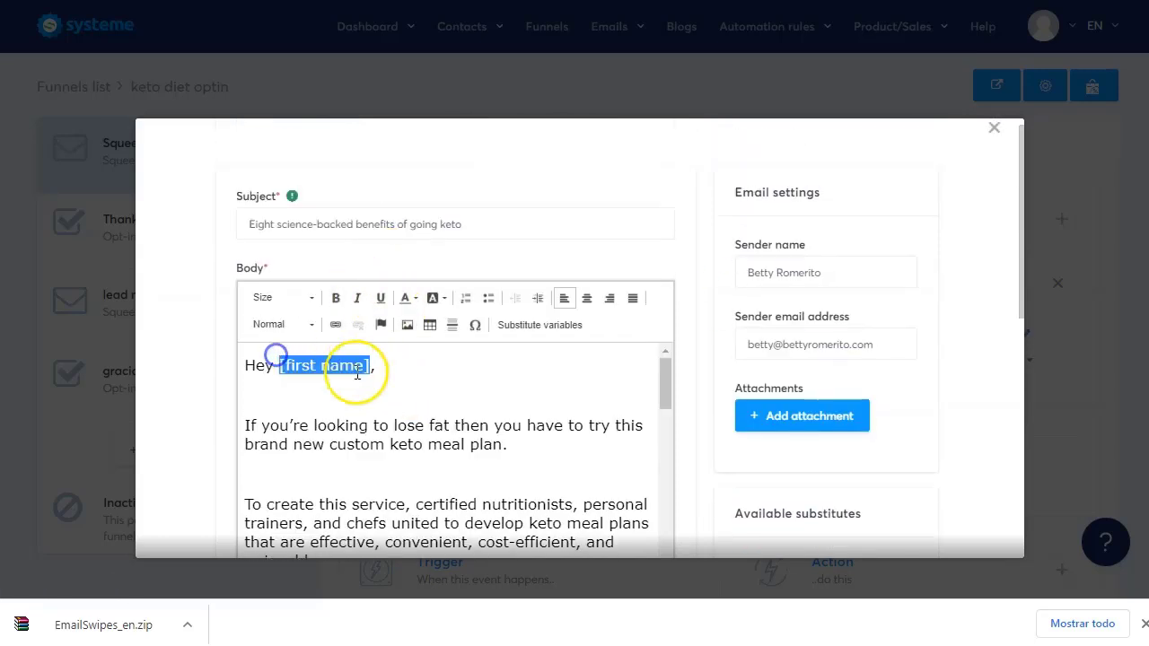
pyautogui.press('BackSpace')
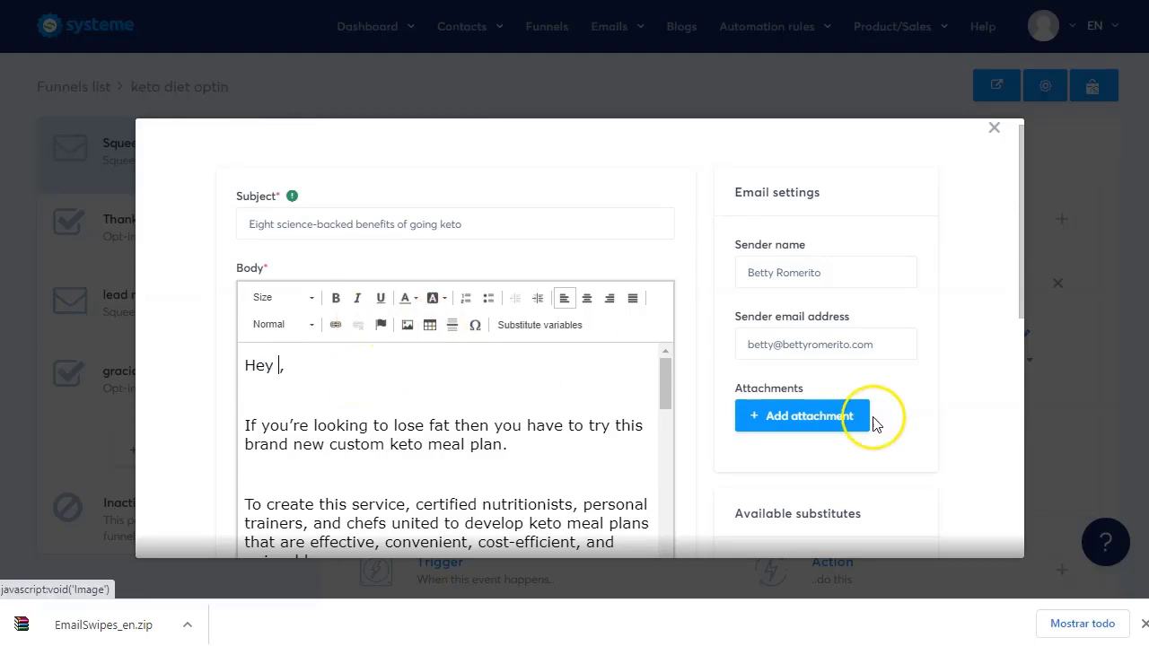
pyautogui.scroll(-3, 871, 423)
pyautogui.moveTo(811, 331); pyautogui.dragTo(735, 335)
pyautogui.scroll(3, 410, 299)
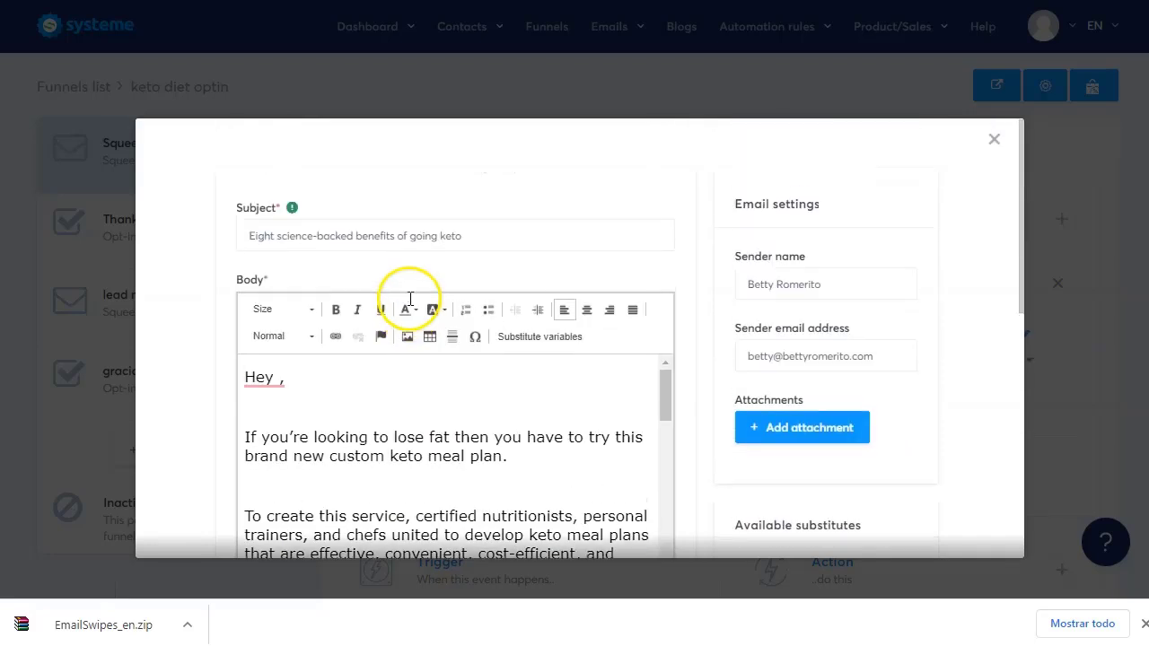
pyautogui.click(279, 388)
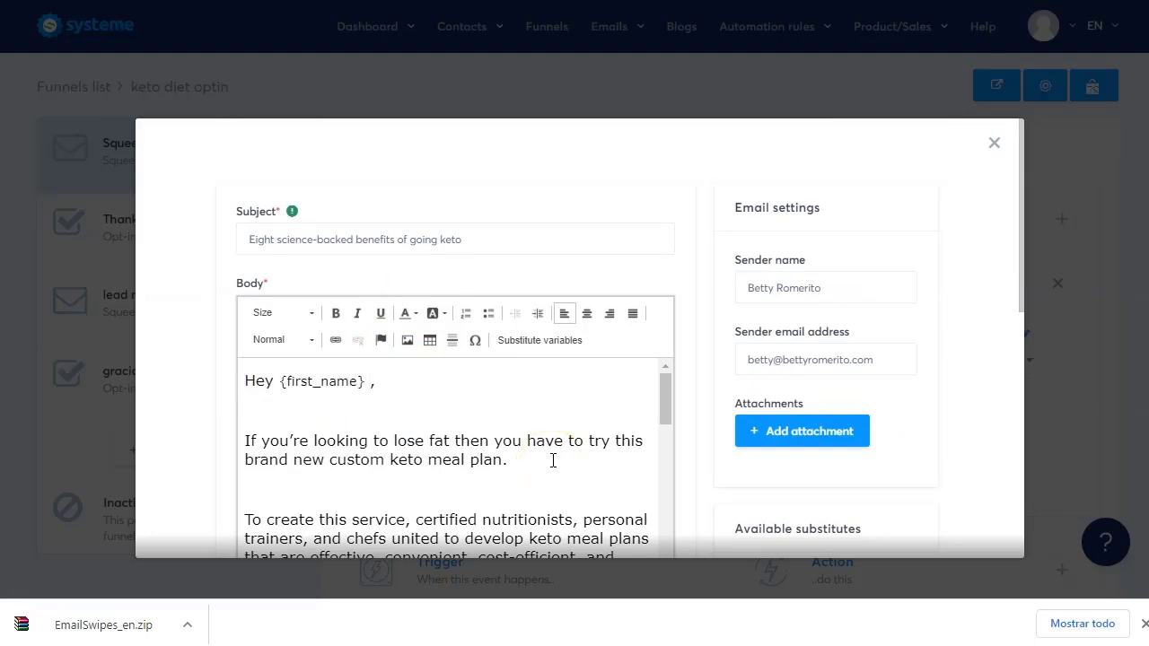
# Replace the affiliate link placeholder text under "Click the link below to get started." with "Start Now".
pyautogui.scroll(-3, 343, 432)
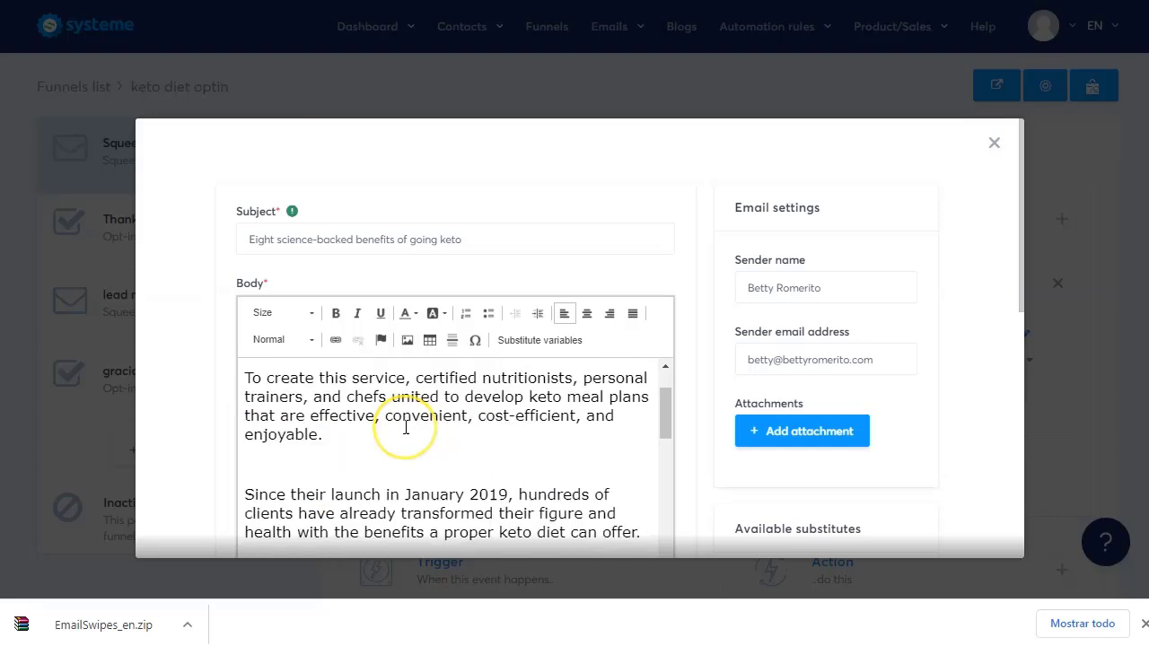
pyautogui.scroll(-4, 406, 428)
pyautogui.scroll(-15, 405, 428)
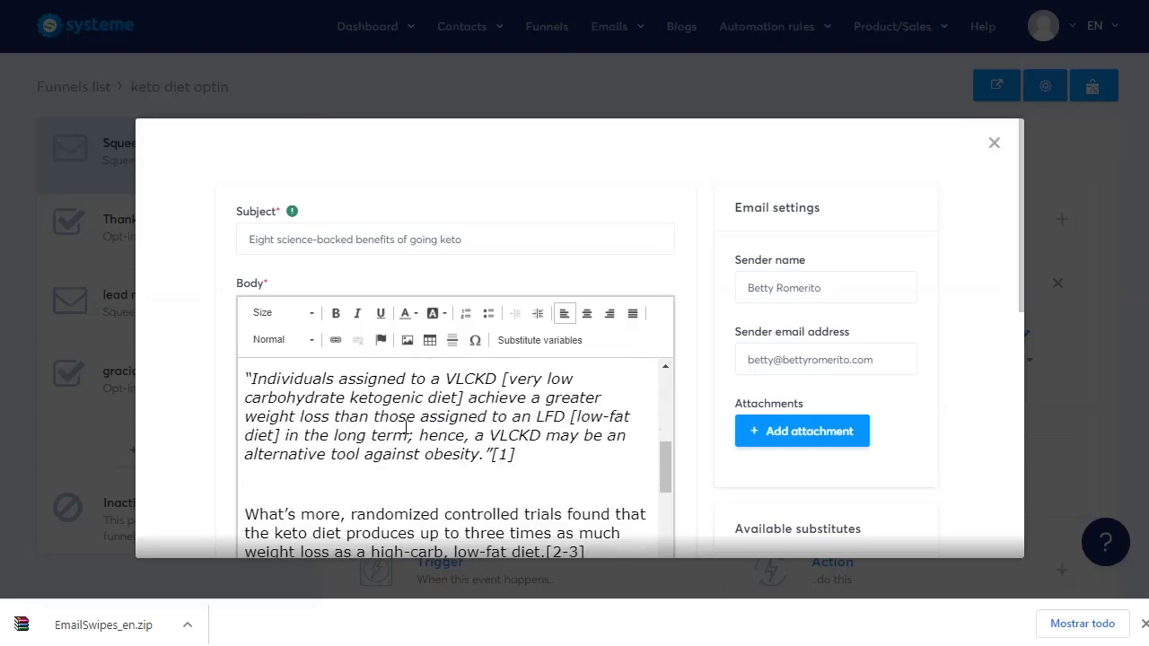
pyautogui.scroll(-15, 406, 427)
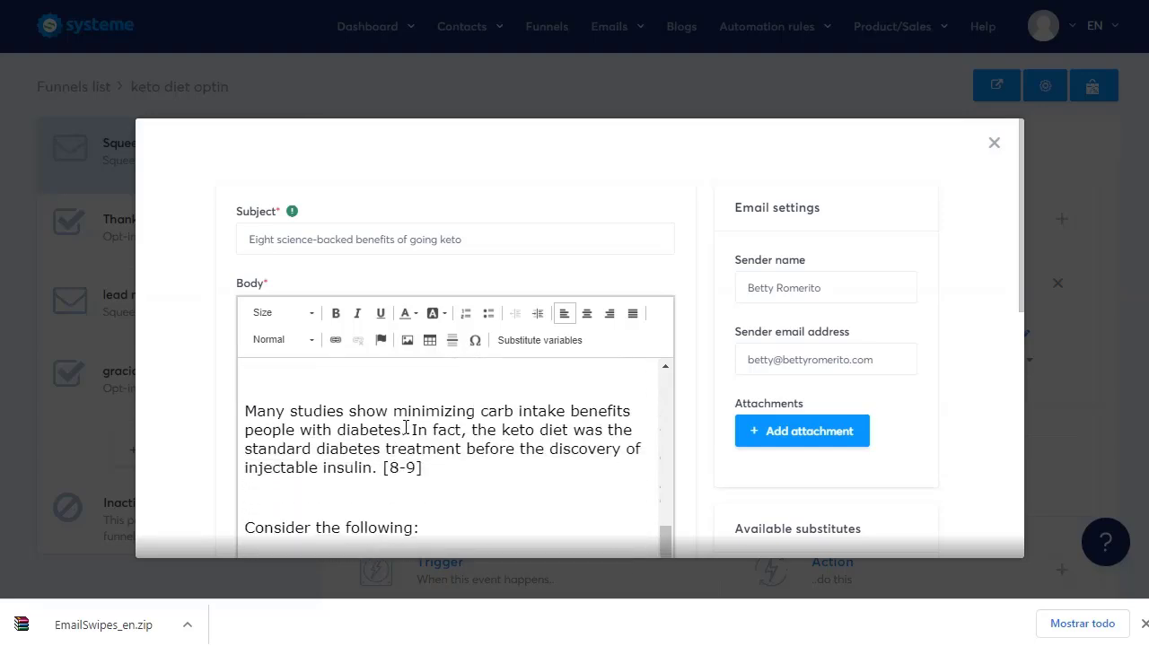
pyautogui.scroll(-15, 406, 427)
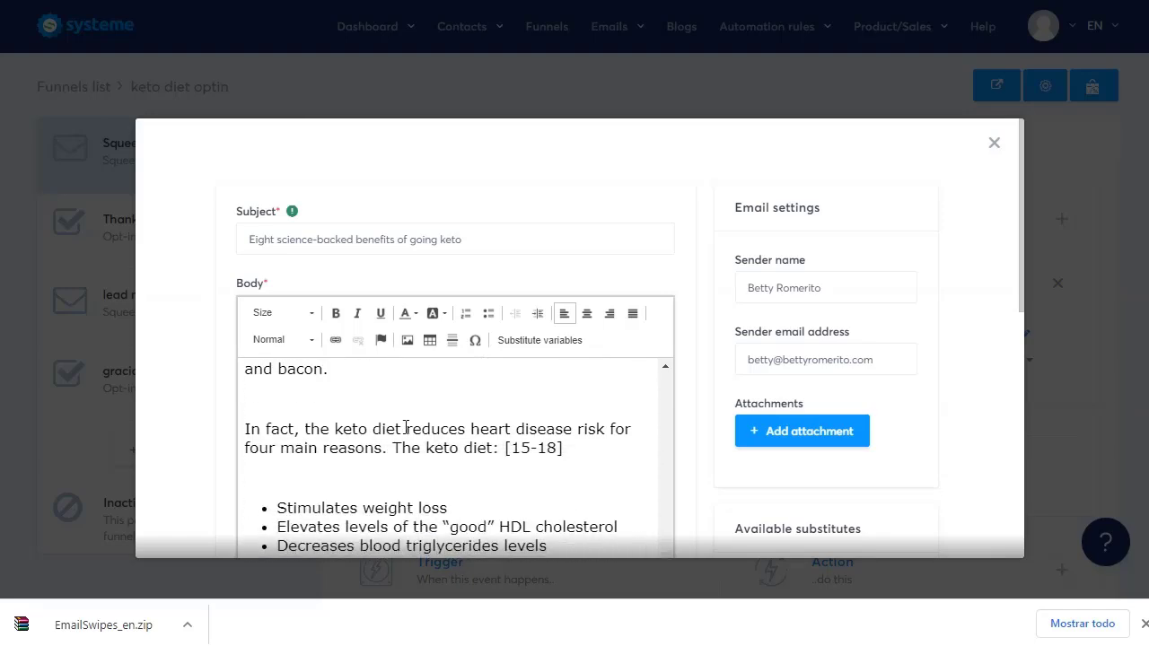
pyautogui.scroll(-15, 405, 434)
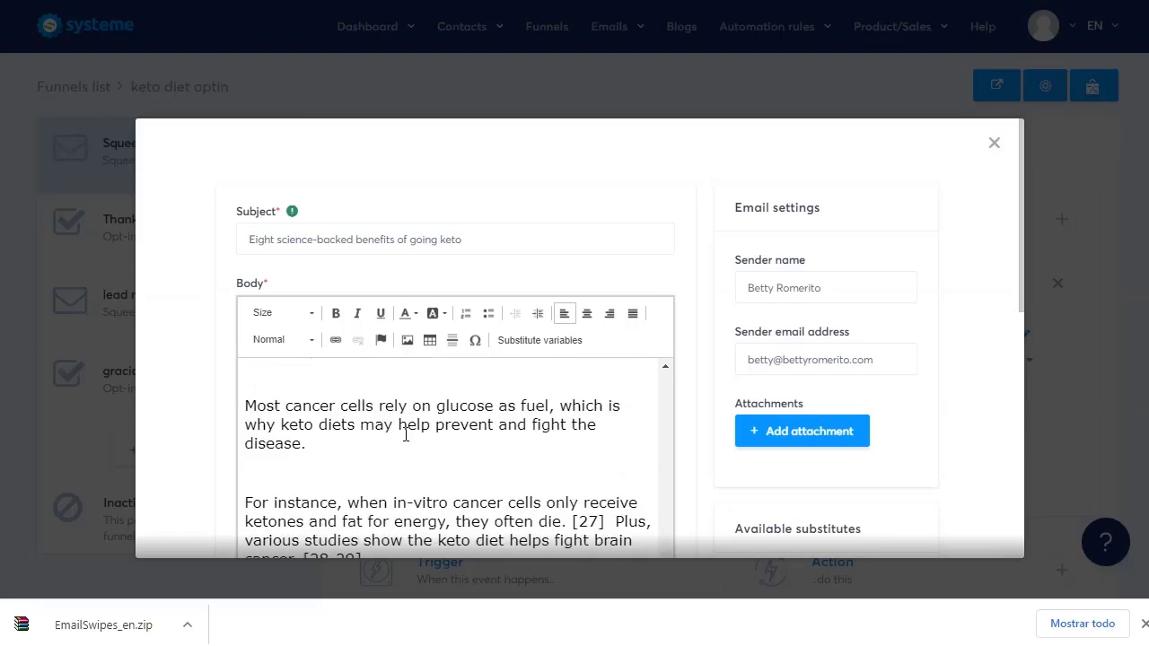
pyautogui.scroll(3, 411, 449)
pyautogui.click(416, 464)
pyautogui.scroll(-1, 416, 465)
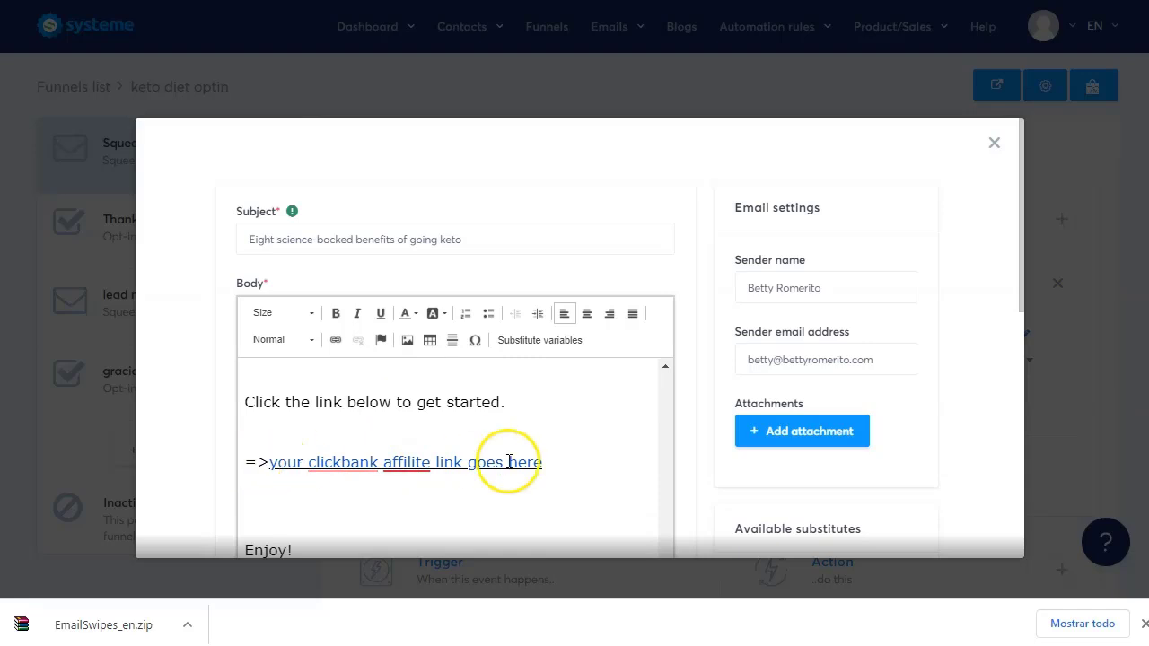
pyautogui.moveTo(542, 462); pyautogui.dragTo(269, 461)
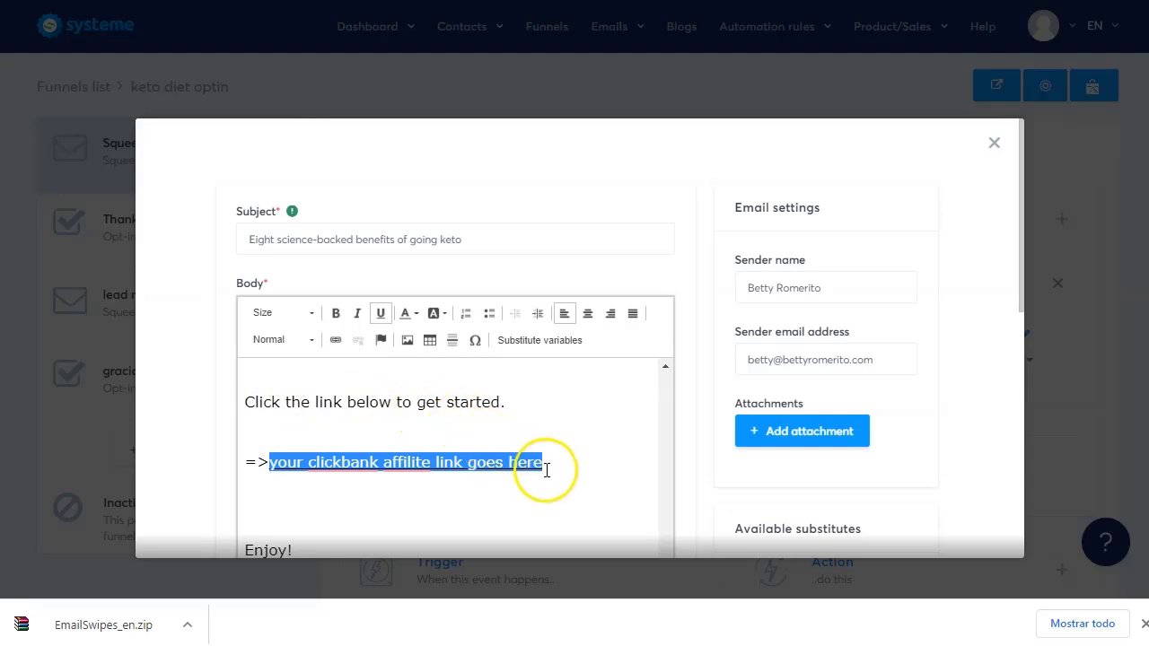
pyautogui.write('Start Now')
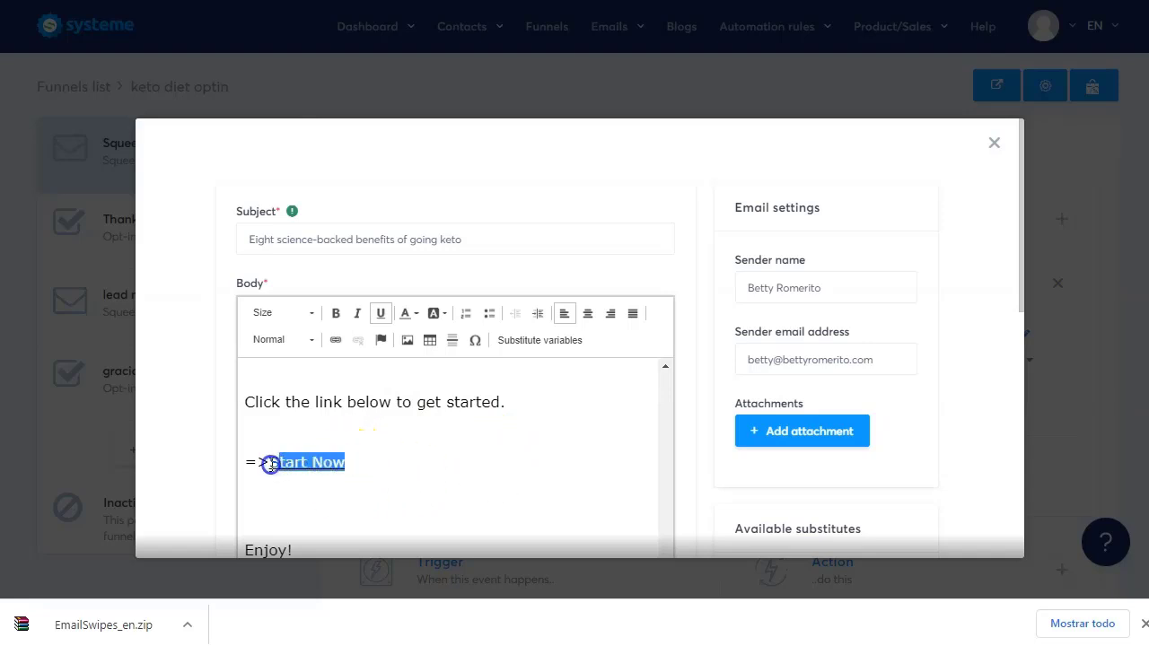
pyautogui.click(336, 339)
pyautogui.hotkey('ctrl', 'Tab')
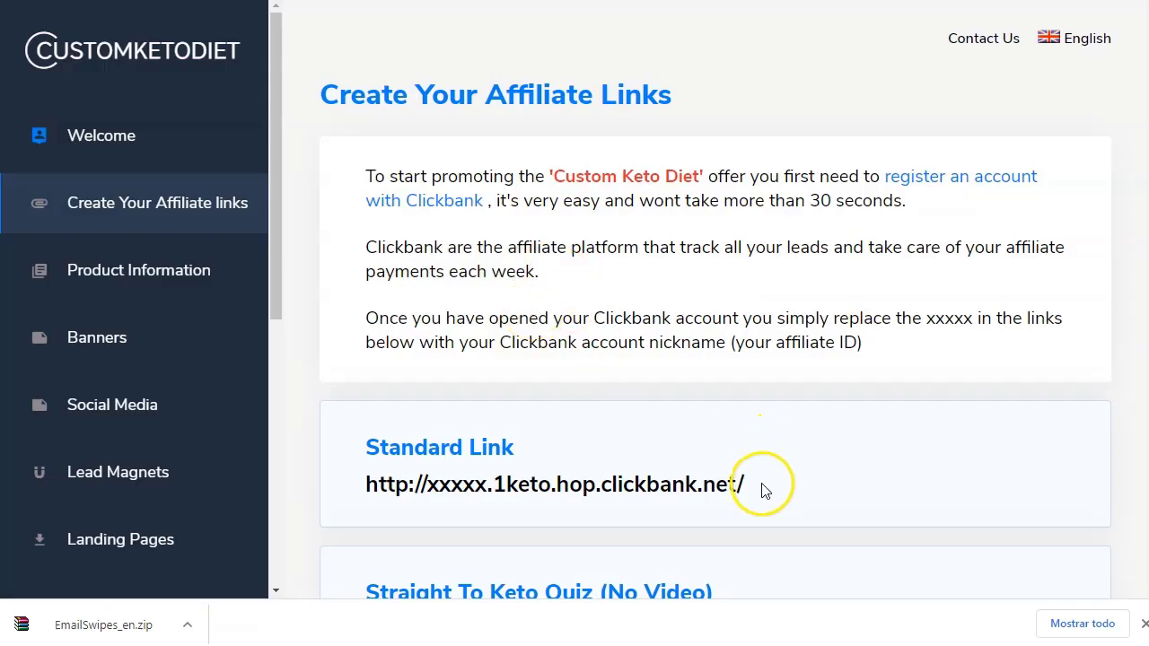
pyautogui.moveTo(759, 484); pyautogui.dragTo(354, 482)
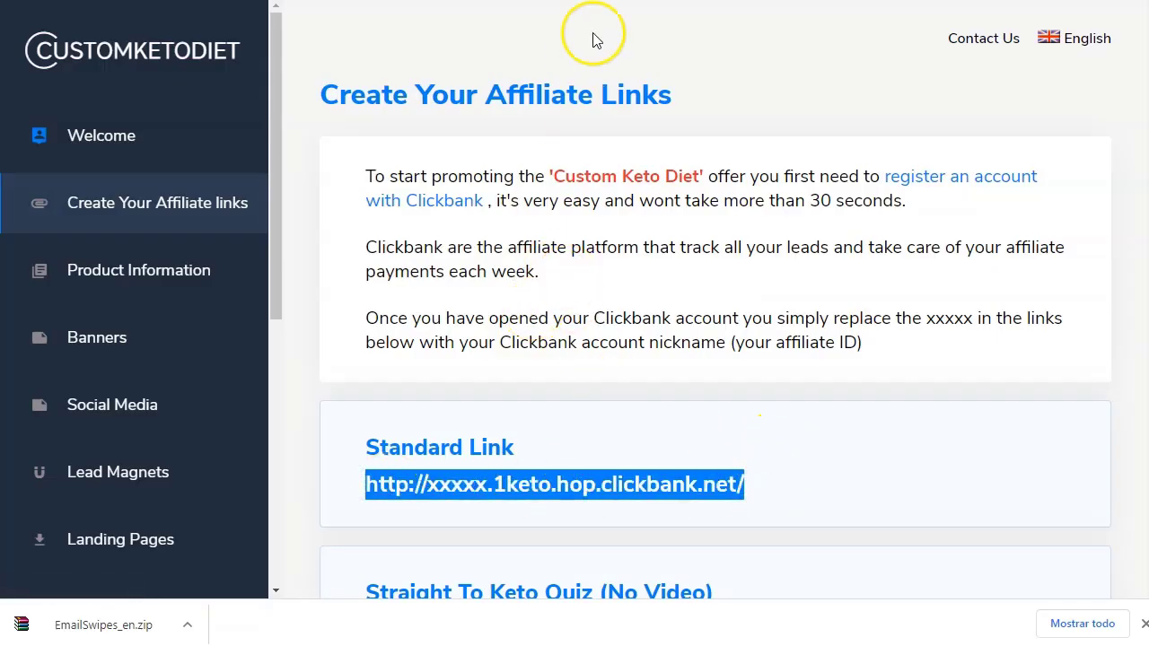
pyautogui.hotkey('ctrl', 'c')
pyautogui.hotkey('ctrl', 'Tab')
pyautogui.click(577, 346)
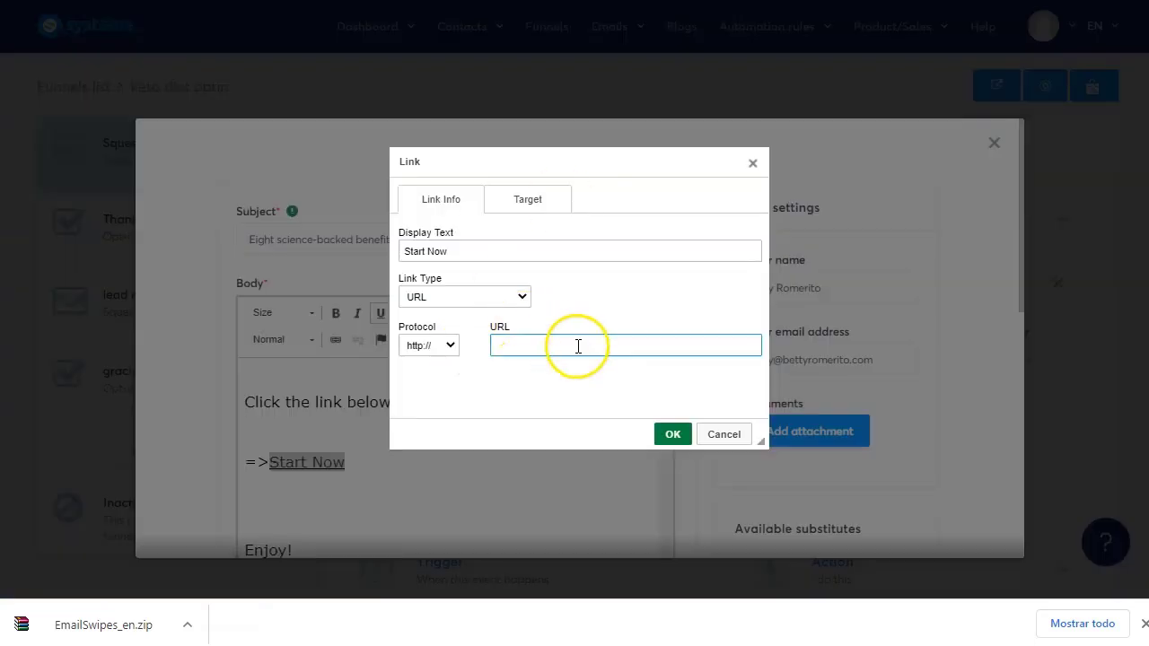
pyautogui.hotkey('ctrl', 'v')
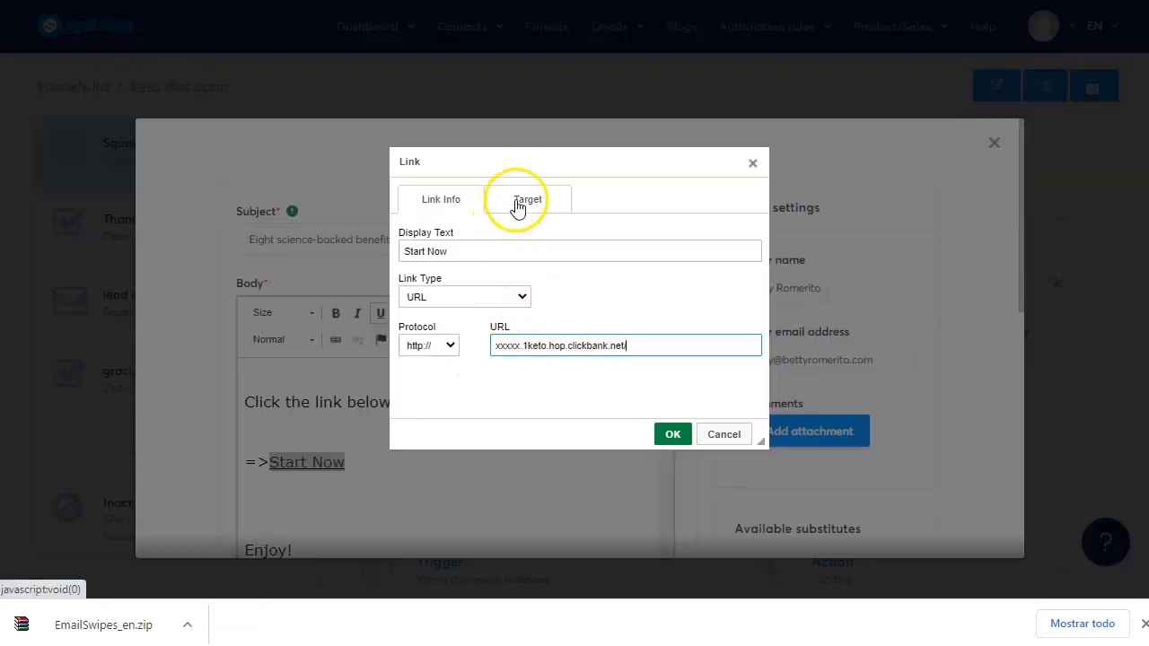
# Set the "Start Now" link's target to New Window (_blank) and apply the link.
pyautogui.click(518, 201)
pyautogui.click(500, 250)
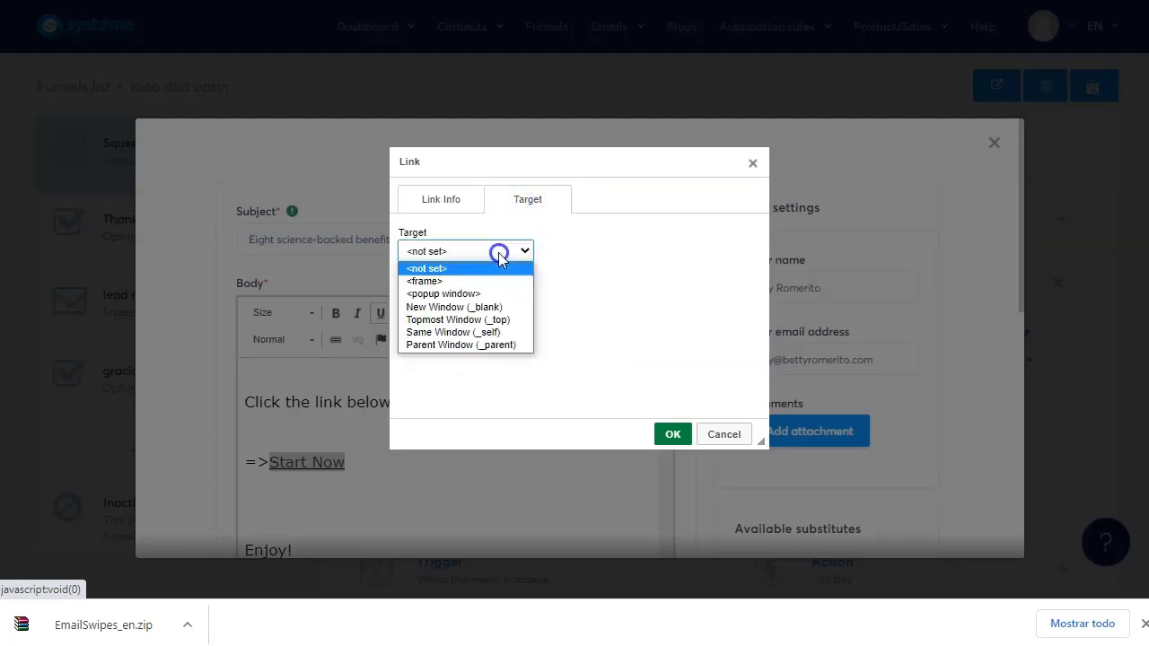
pyautogui.click(484, 307)
pyautogui.click(453, 203)
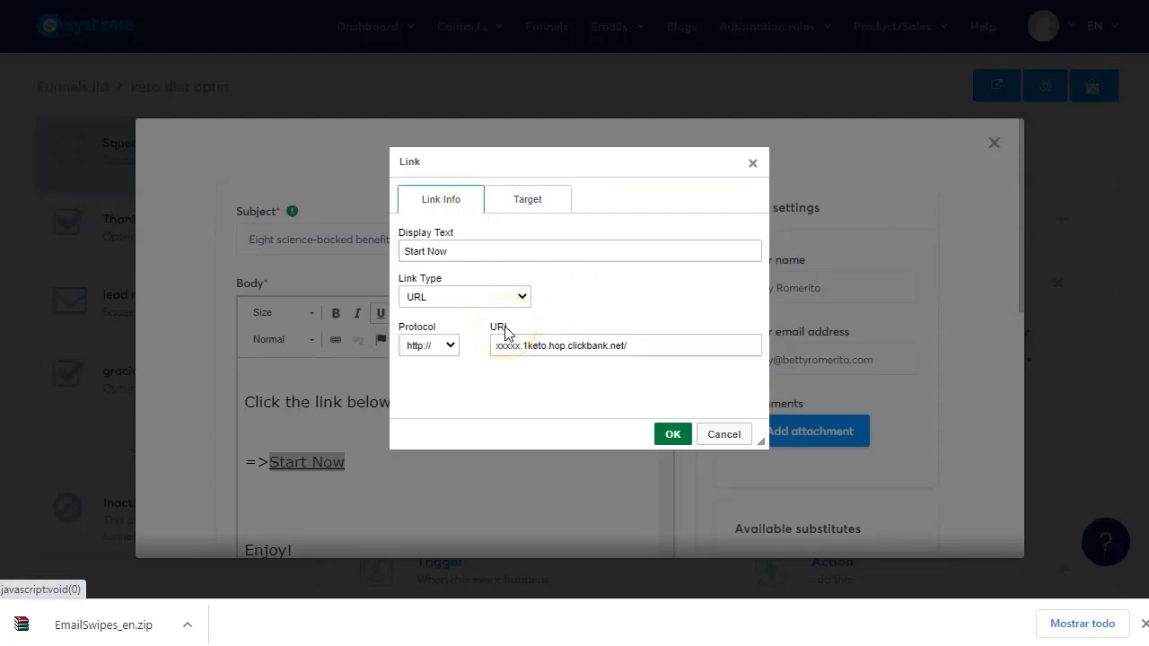
pyautogui.click(672, 433)
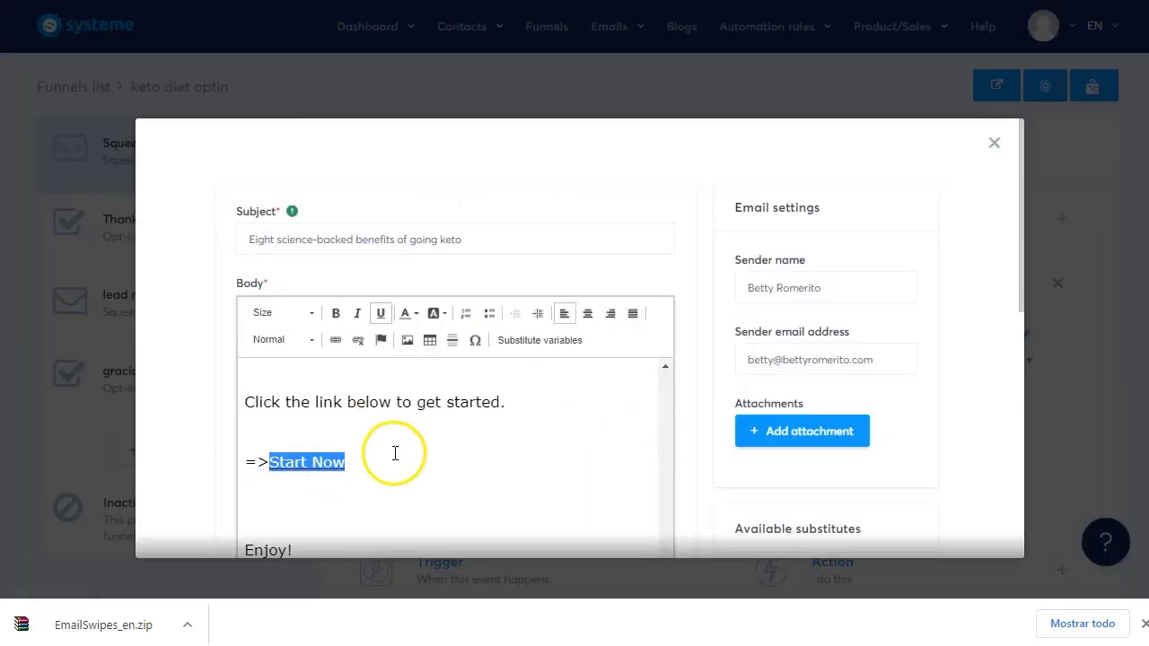
pyautogui.click(382, 454)
pyautogui.scroll(-2, 383, 455)
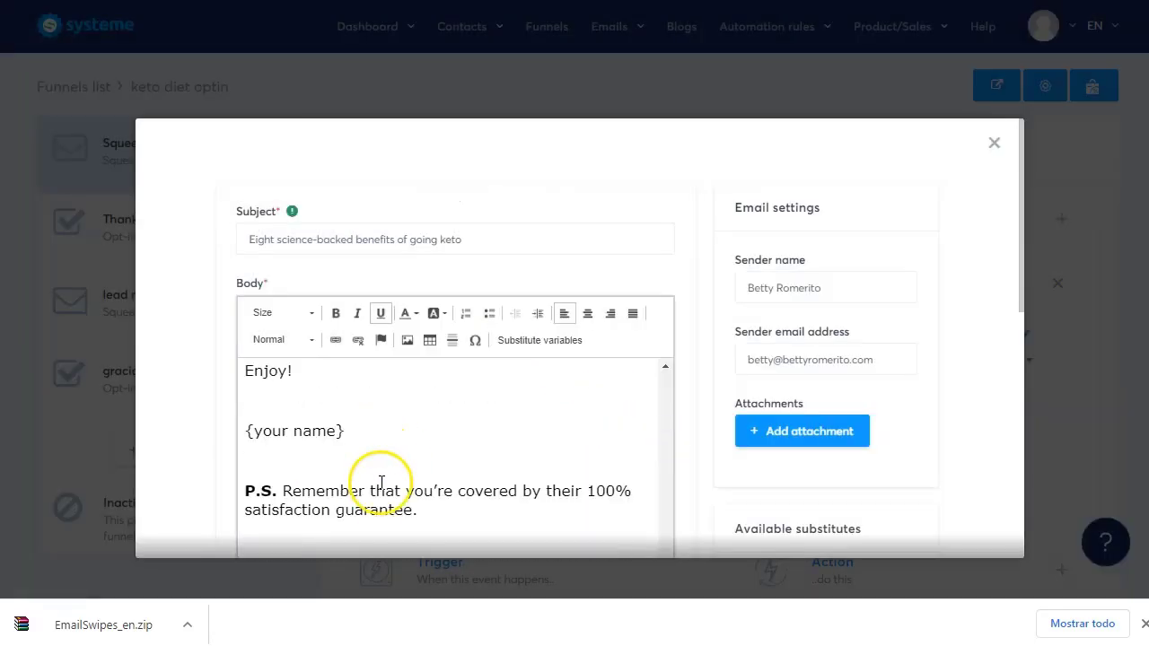
pyautogui.scroll(-5, 381, 483)
pyautogui.moveTo(340, 264); pyautogui.dragTo(341, 290)
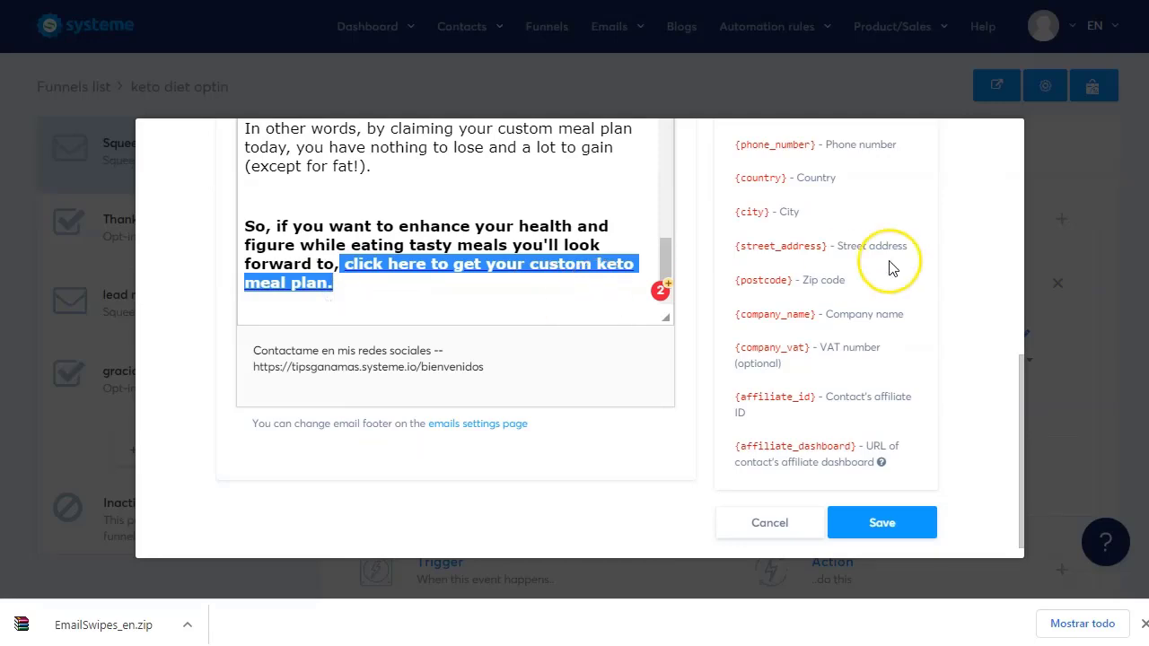
pyautogui.scroll(10, 530, 262)
pyautogui.click(335, 159)
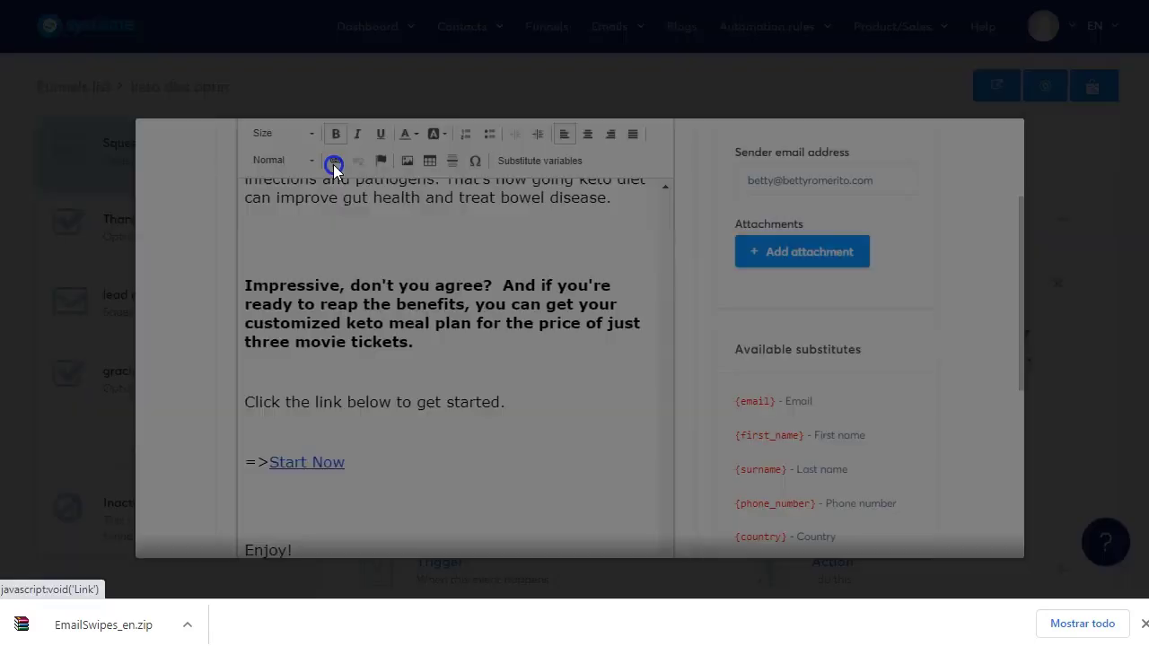
pyautogui.hotkey('ctrl', 'v')
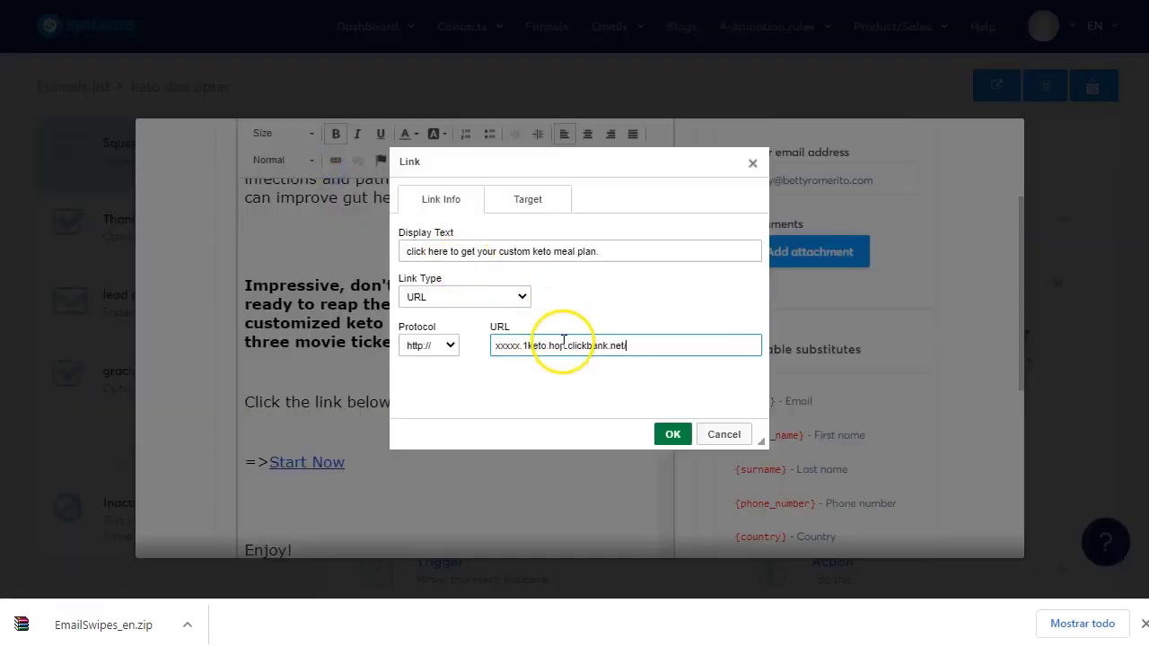
pyautogui.click(529, 205)
pyautogui.click(499, 251)
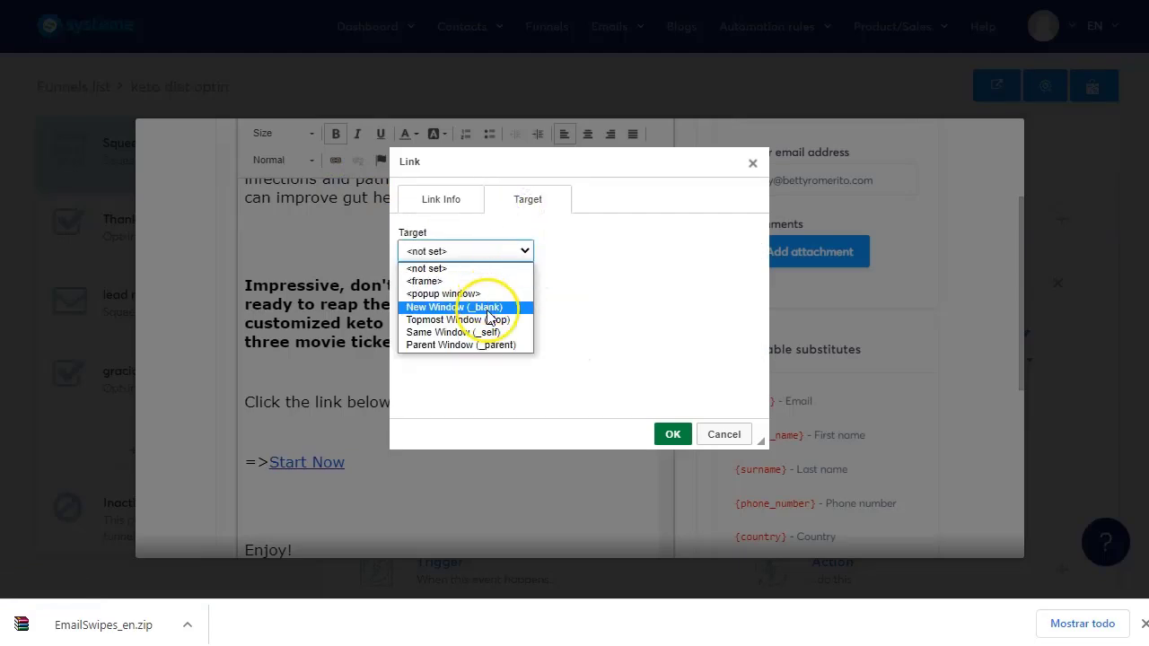
pyautogui.click(477, 303)
pyautogui.click(671, 435)
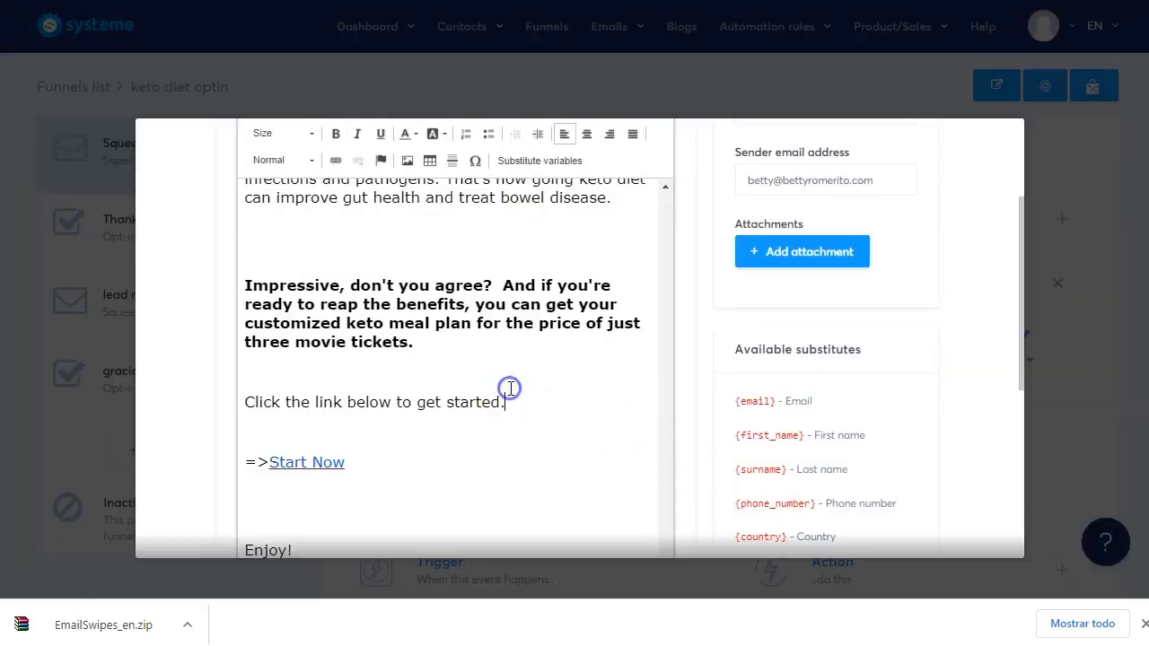
# Check the closing link at the end of the email body, save the email, and dismiss the browser's downloads bar.
pyautogui.scroll(-4, 511, 387)
pyautogui.scroll(-5, 789, 398)
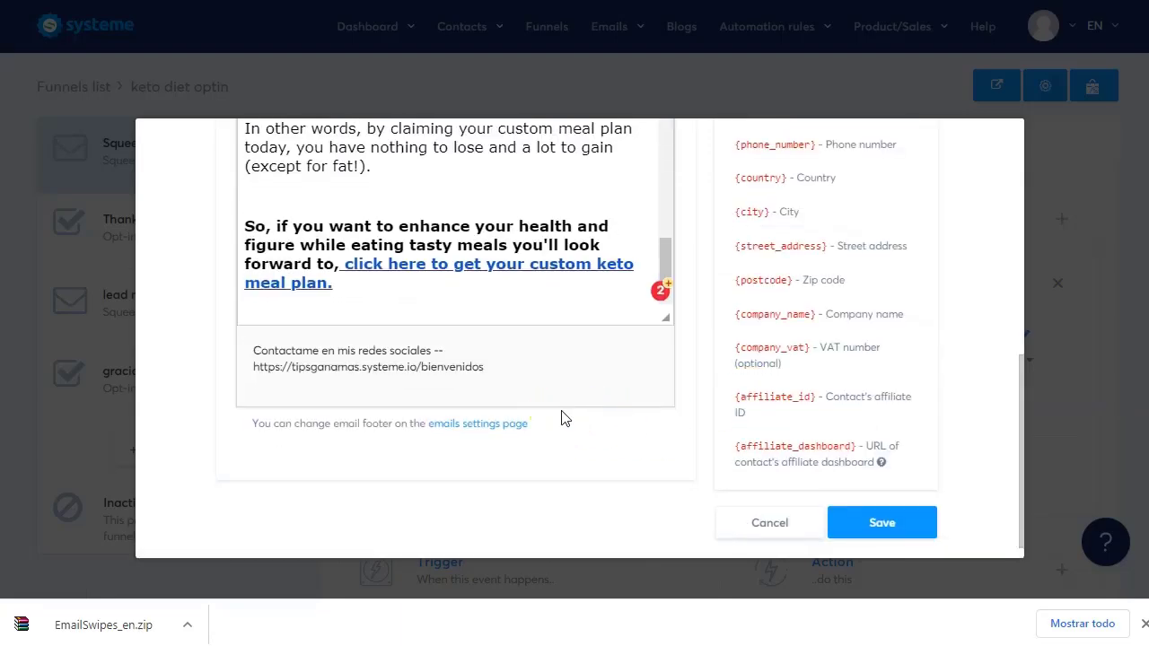
pyautogui.click(888, 531)
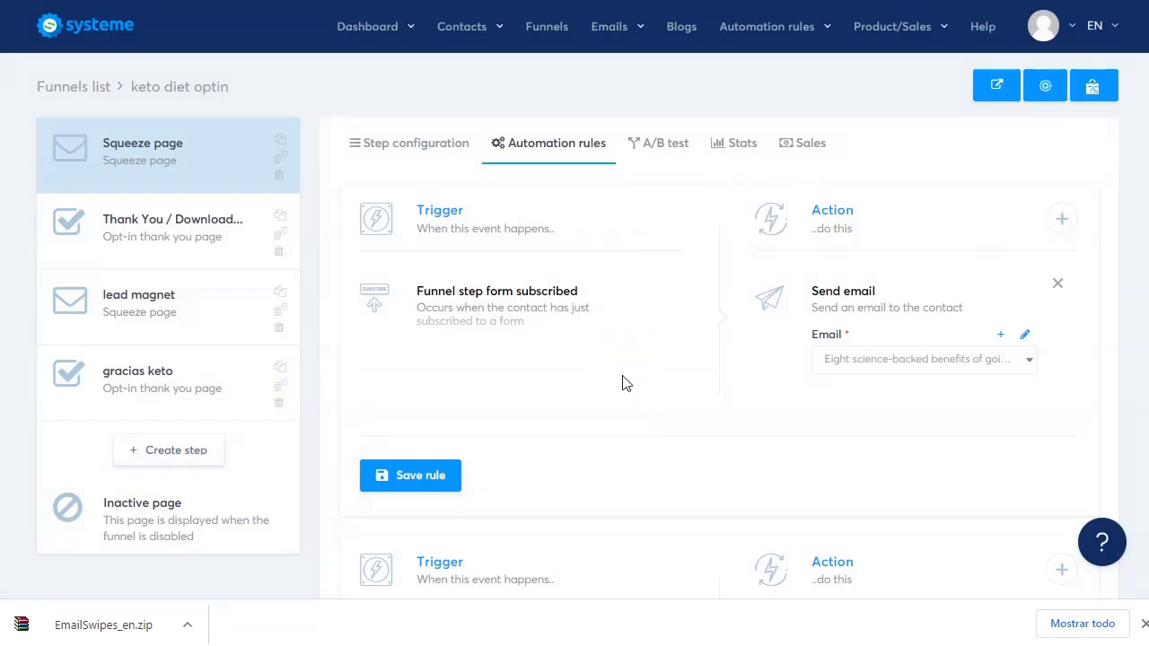
pyautogui.click(1144, 626)
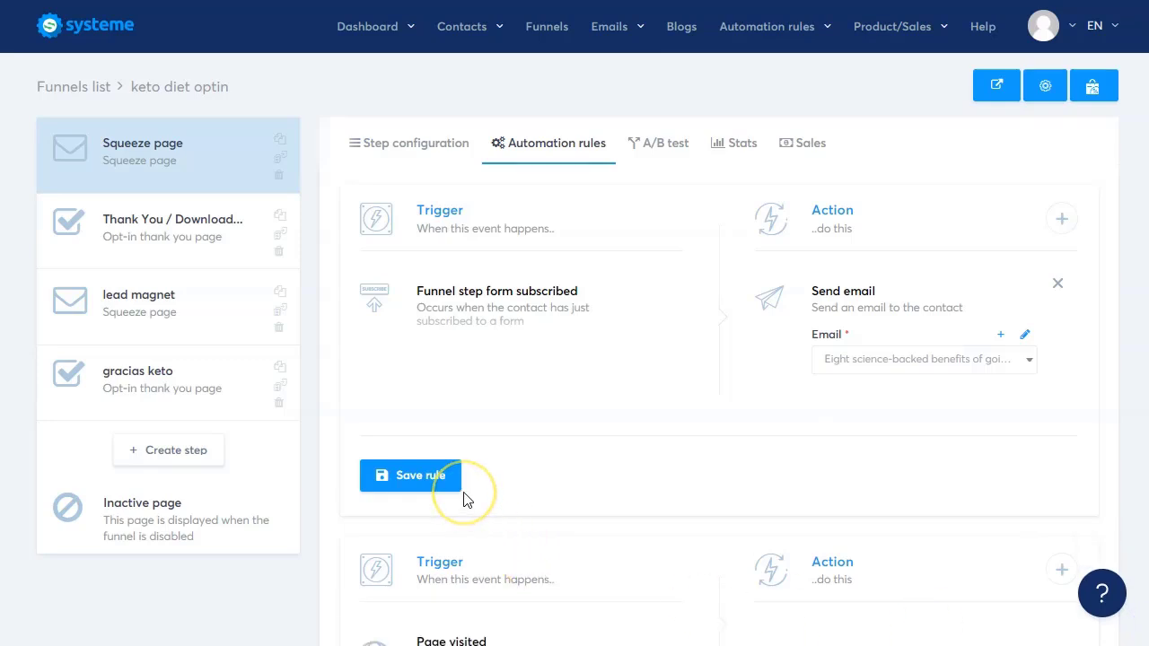
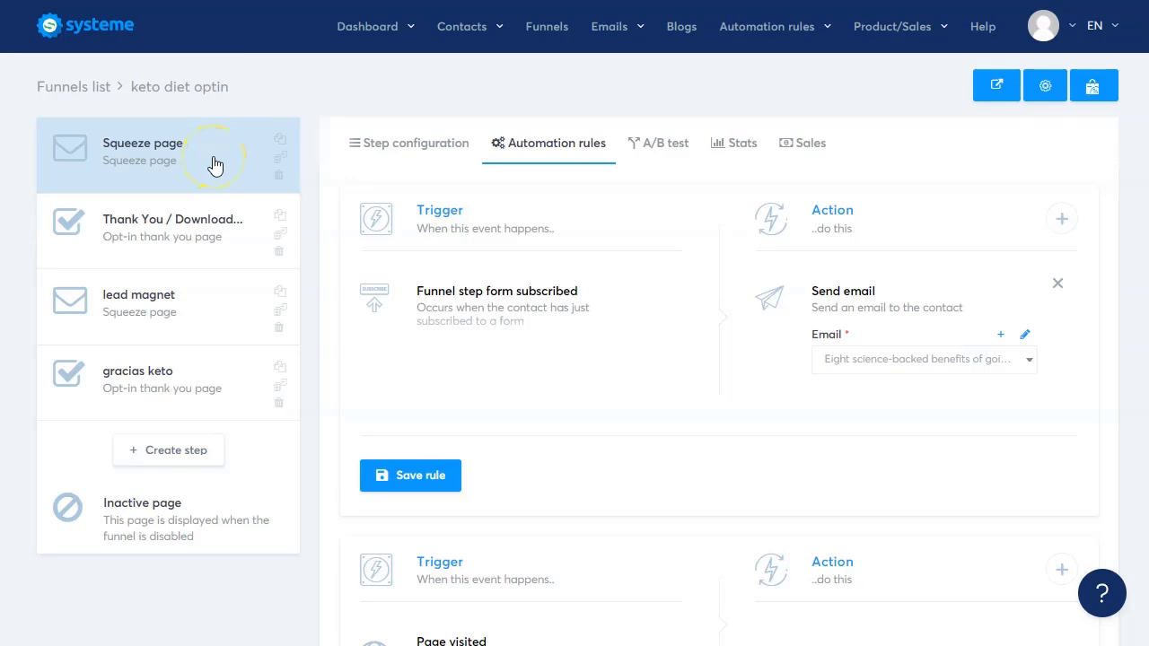
# Open the list of contact tags.
pyautogui.moveTo(474, 44)
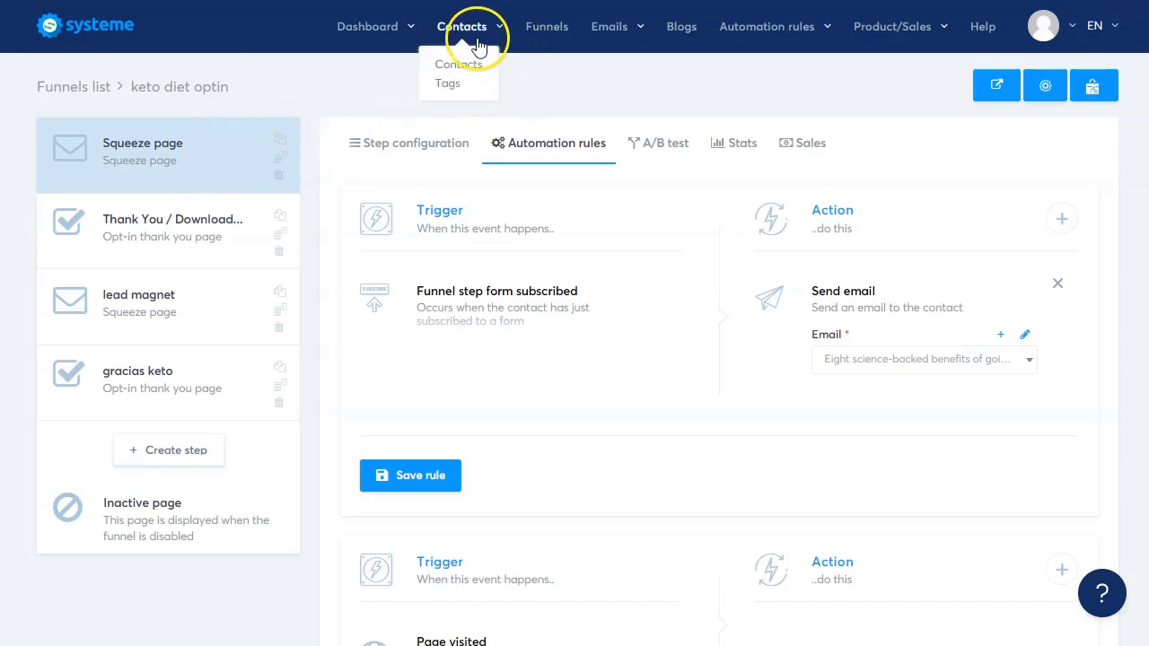
pyautogui.click(449, 86)
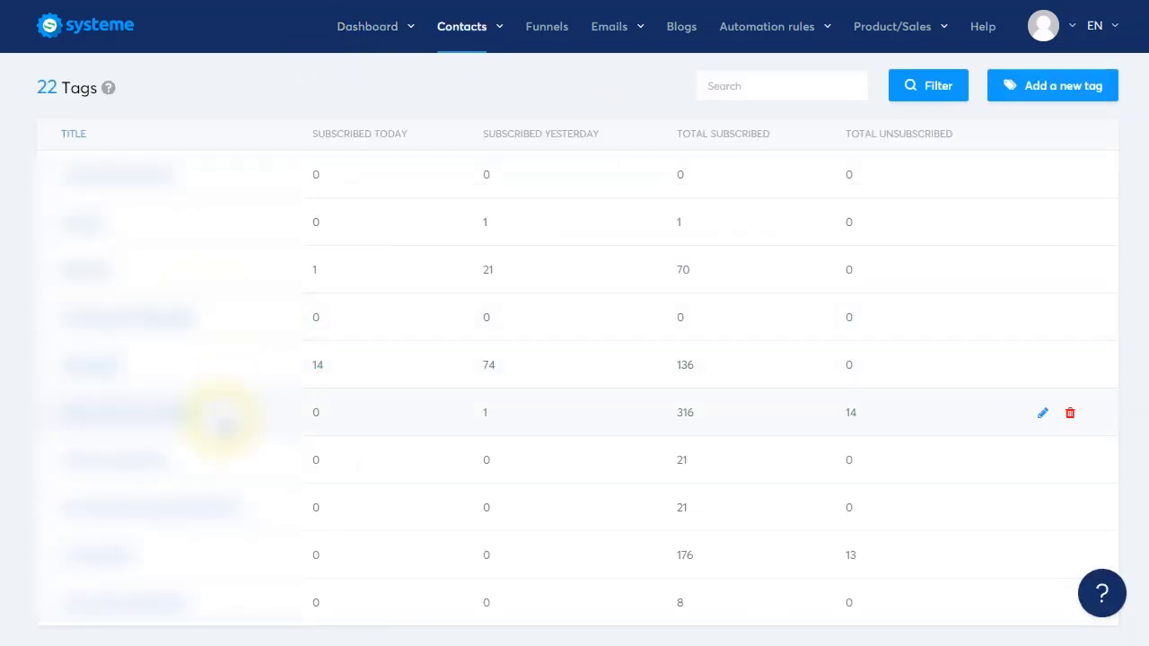
# Add a new contact tag named "keto" and save it.
pyautogui.scroll(-2, 224, 429)
pyautogui.scroll(2, 225, 431)
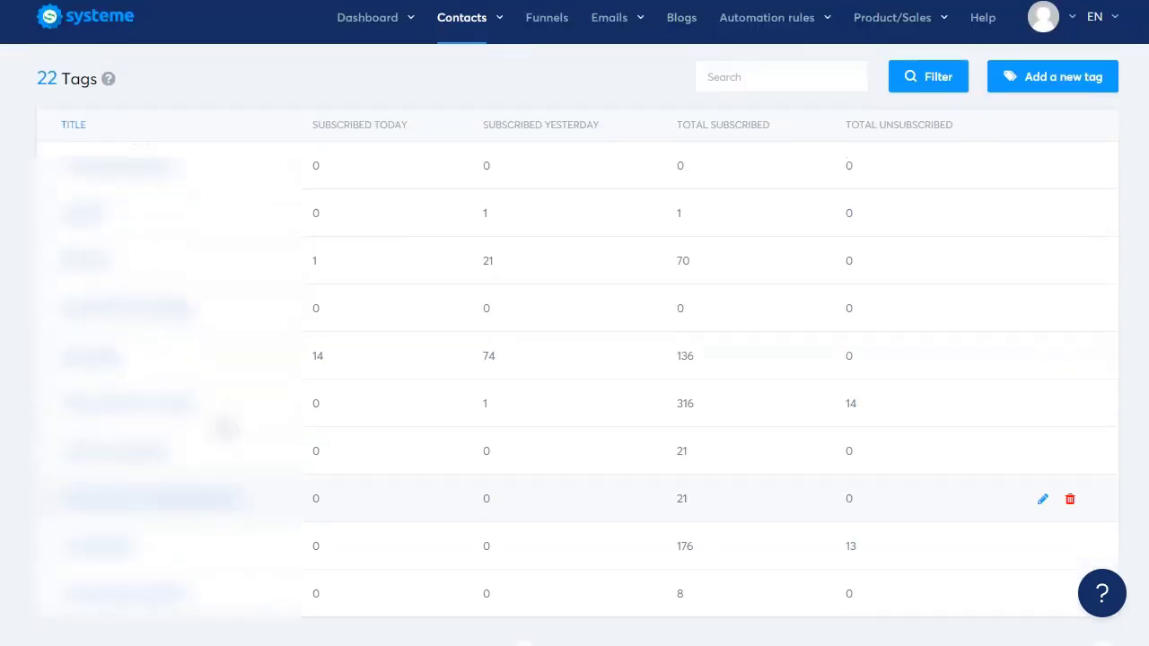
pyautogui.click(1039, 90)
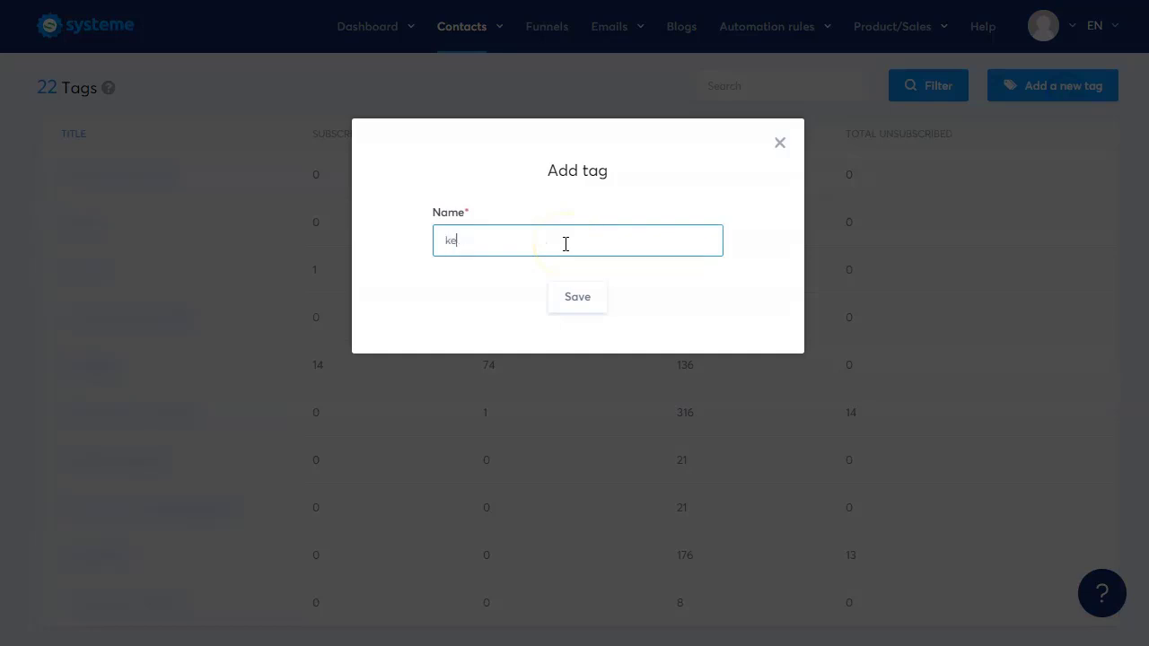
pyautogui.click(571, 302)
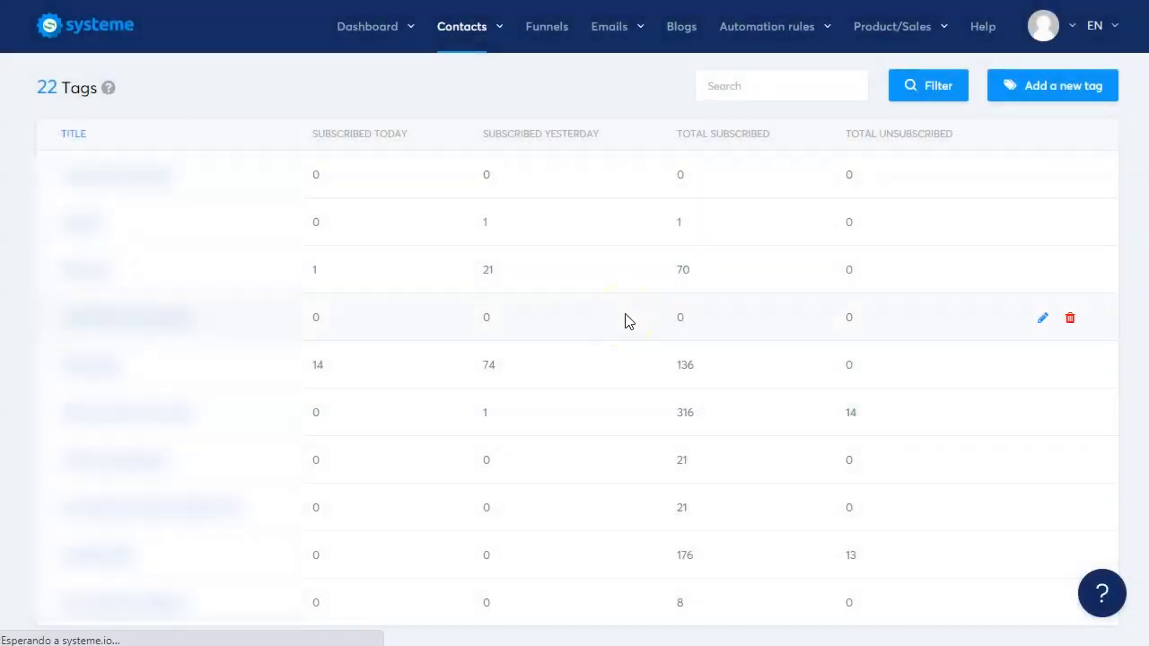
# Create an email campaign named "Keto" with the description "para suscriptores keto" and save it.
pyautogui.moveTo(474, 34)
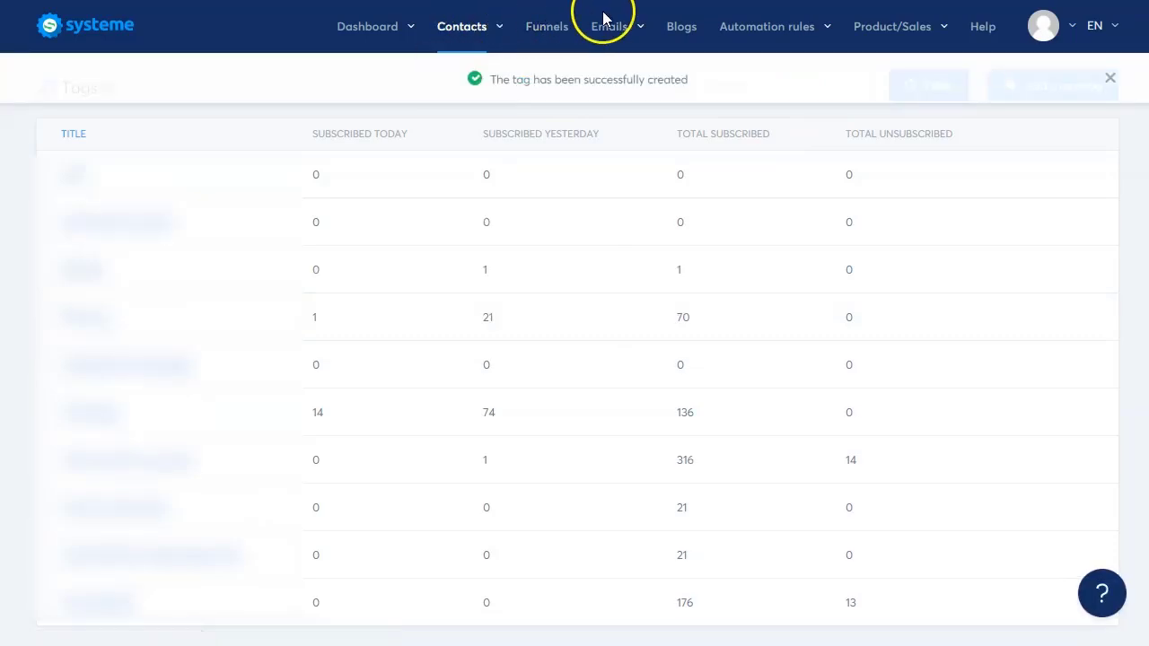
pyautogui.moveTo(610, 40)
pyautogui.click(618, 83)
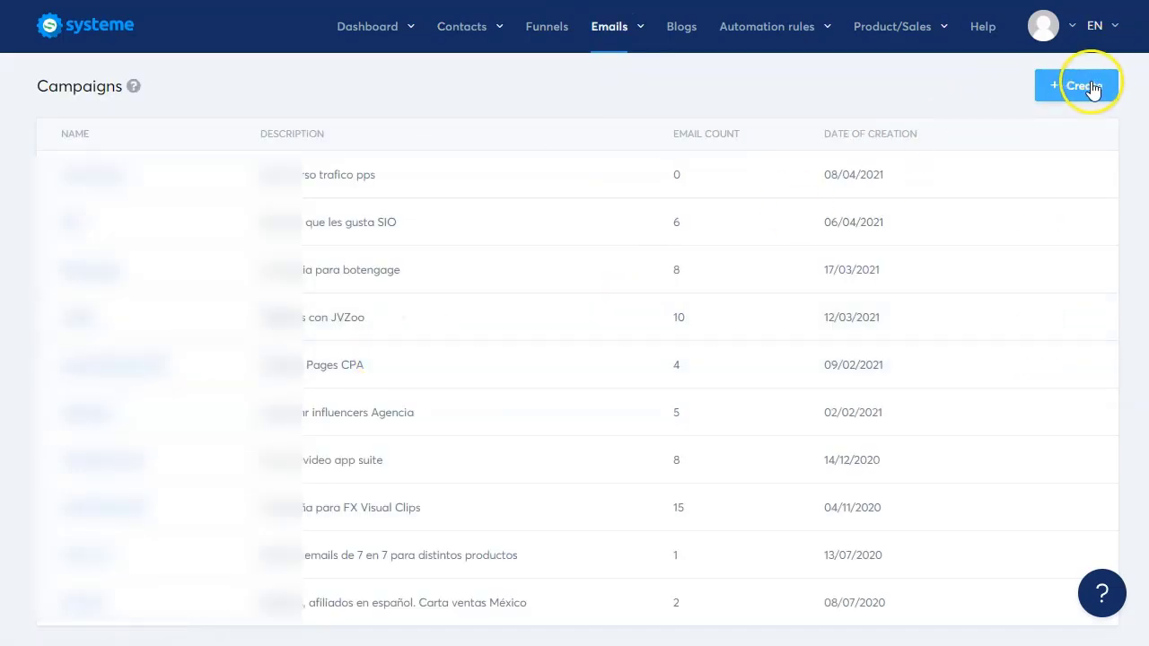
pyautogui.click(1091, 87)
pyautogui.write('Keto')
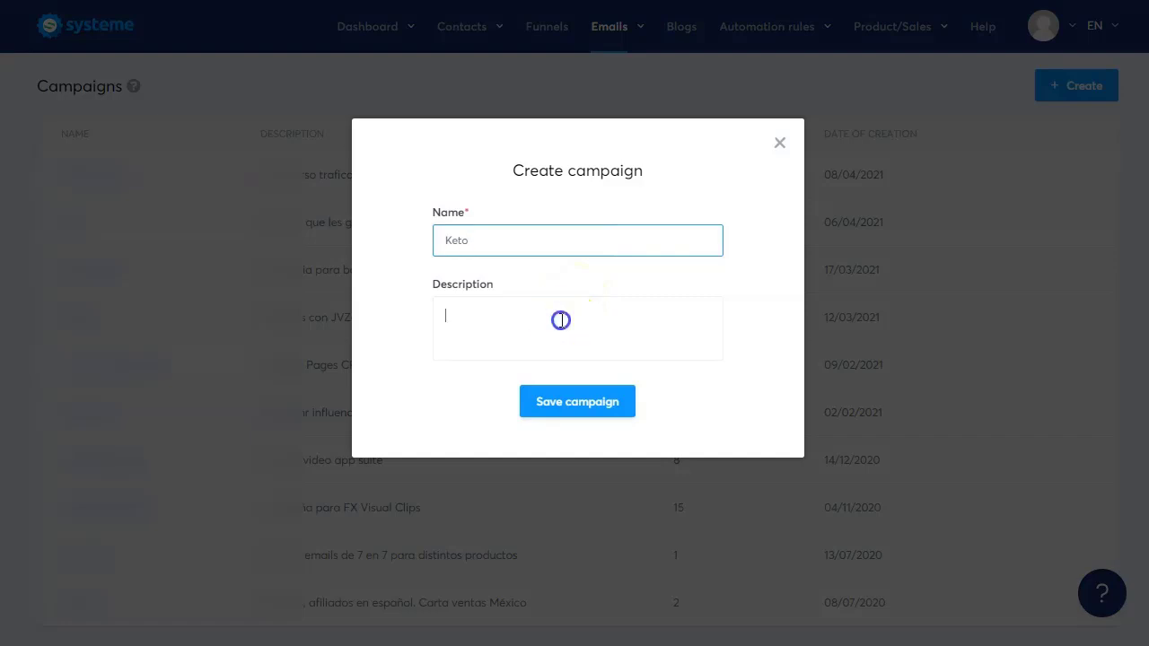
pyautogui.click(561, 321)
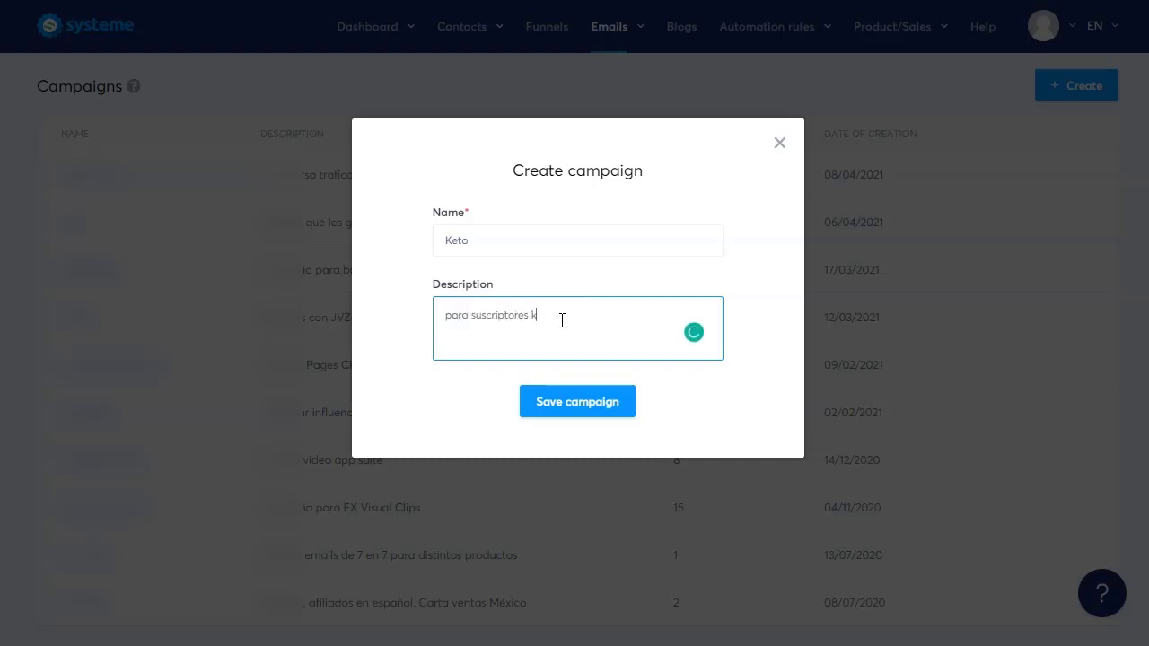
pyautogui.click(581, 410)
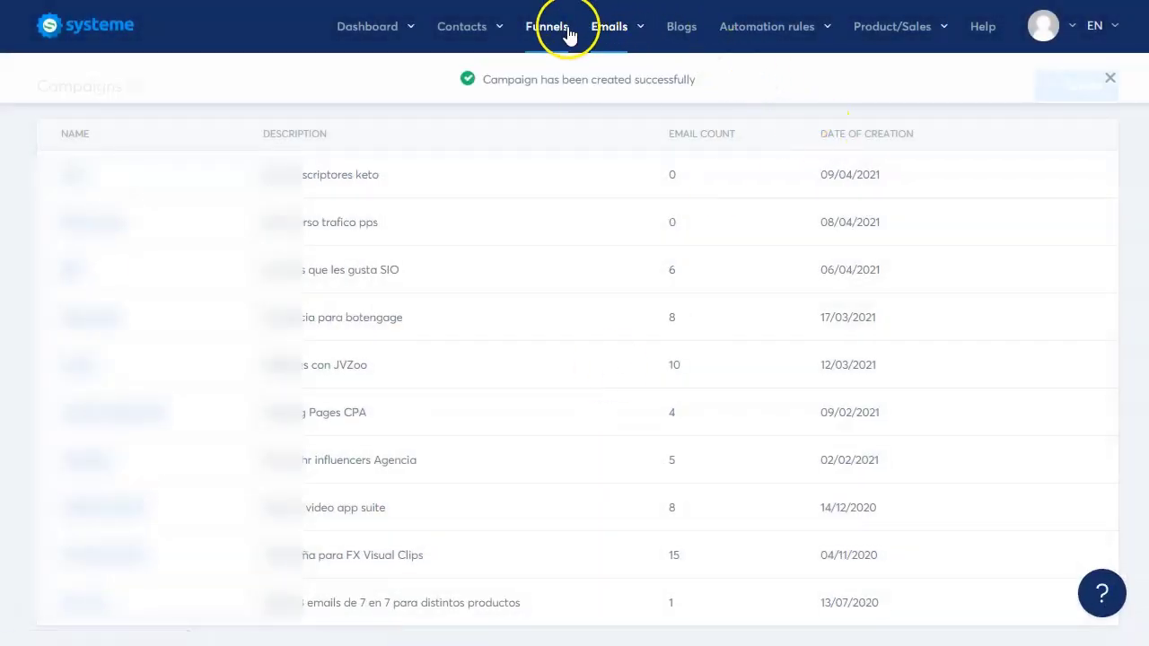
# Open the automation rules of the Squeeze page step in the "keto diet optin" funnel.
pyautogui.click(560, 35)
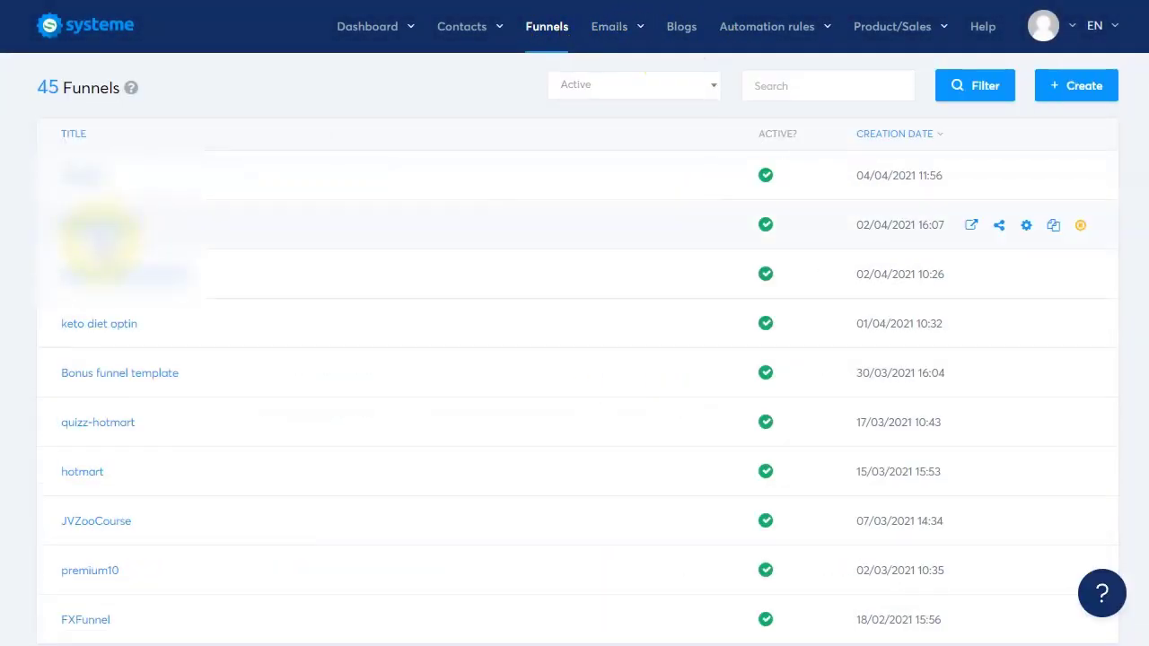
pyautogui.click(101, 324)
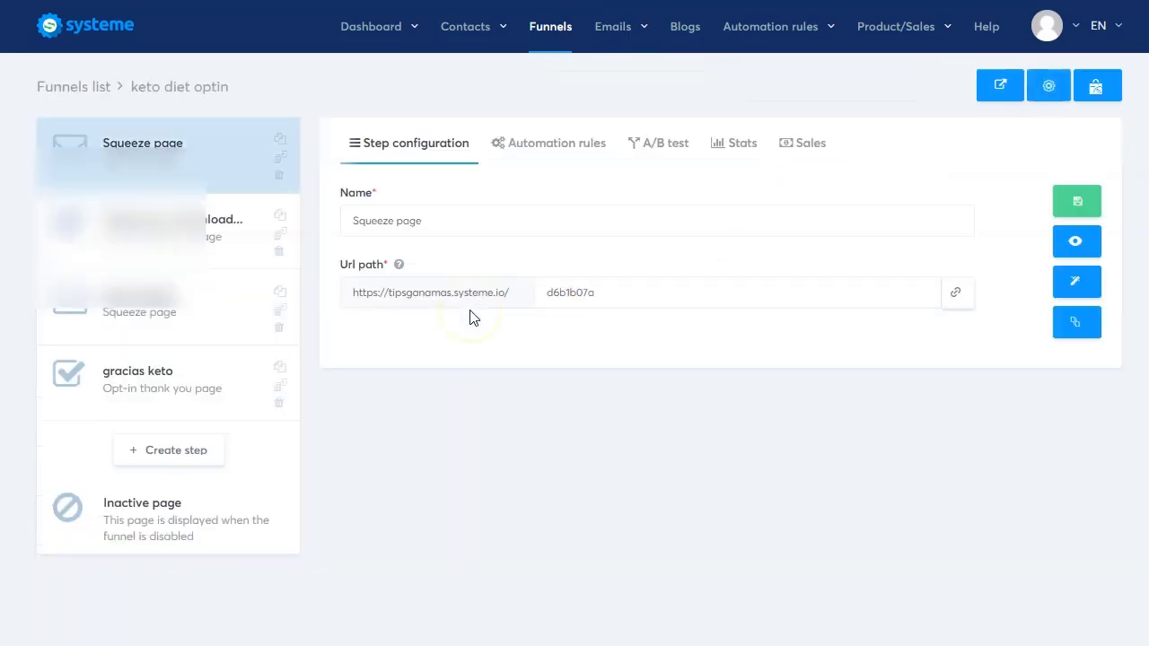
pyautogui.click(571, 153)
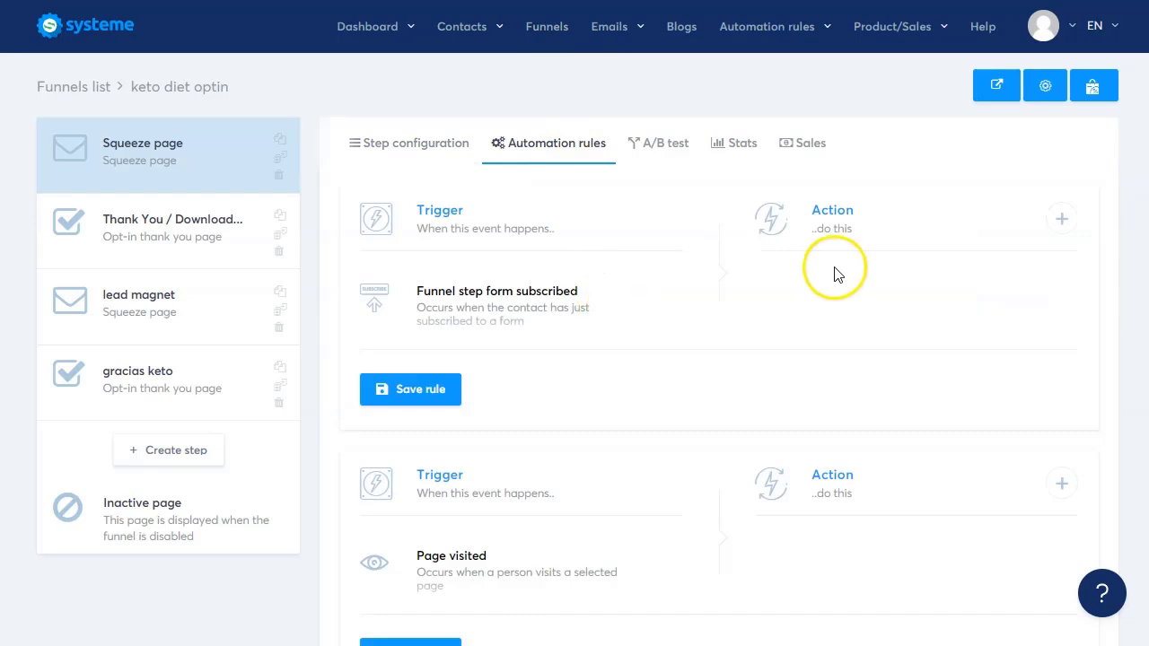
# Add an "Add a tag" action with the keto tag to the "Funnel step form subscribed" trigger.
pyautogui.click(1059, 221)
pyautogui.click(544, 275)
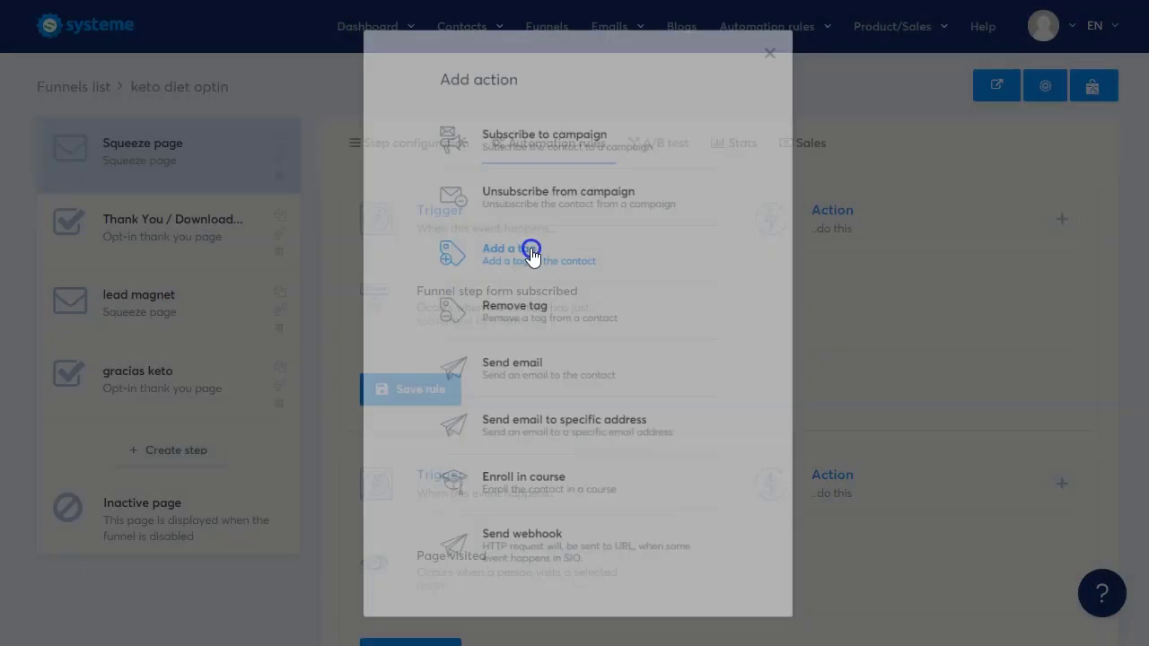
pyautogui.click(893, 357)
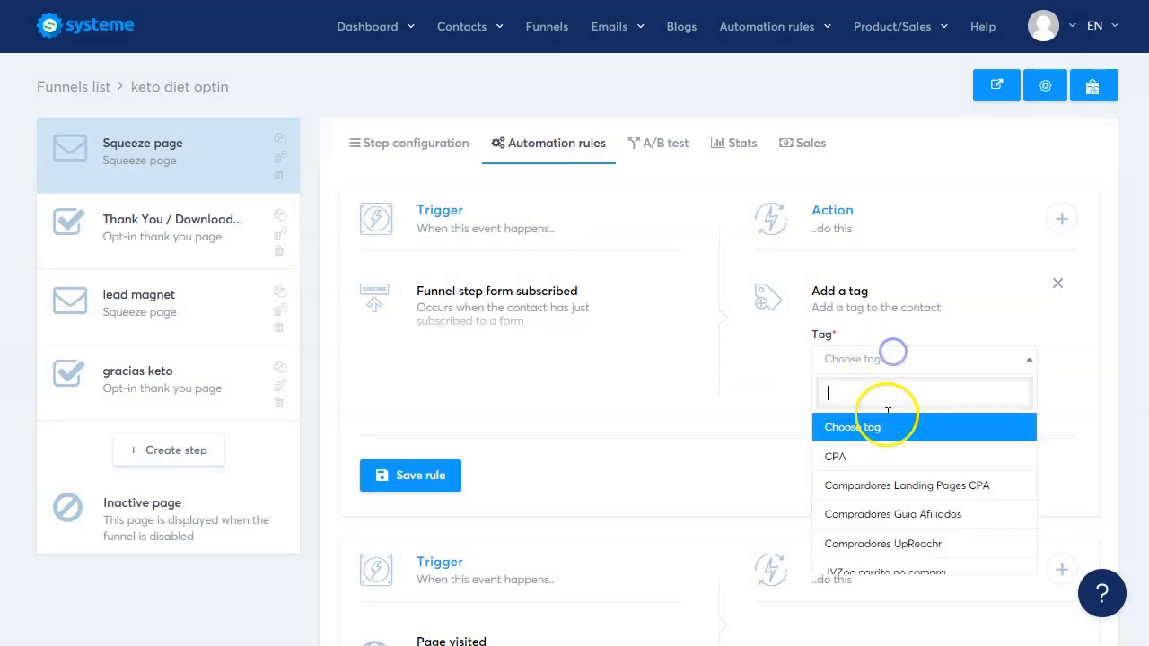
pyautogui.scroll(-5, 887, 458)
pyautogui.scroll(-2, 886, 507)
pyautogui.click(886, 507)
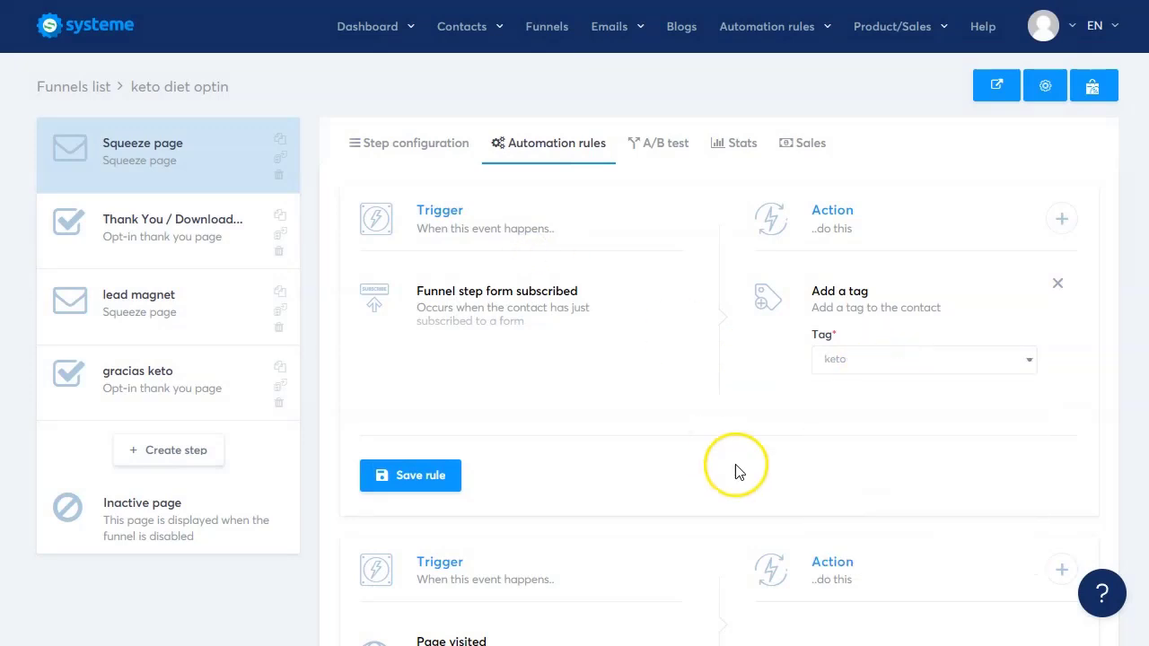
# Add a "Subscribe to campaign" action for the Keto campaign to the same rule and save the rule.
pyautogui.click(1076, 227)
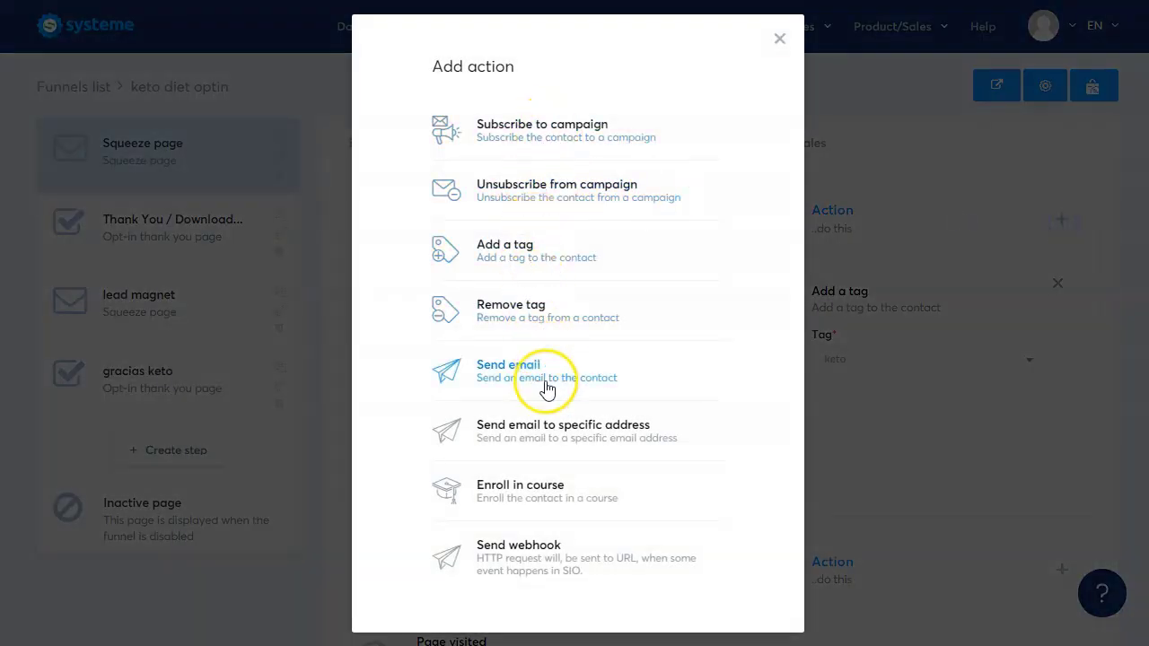
pyautogui.click(537, 130)
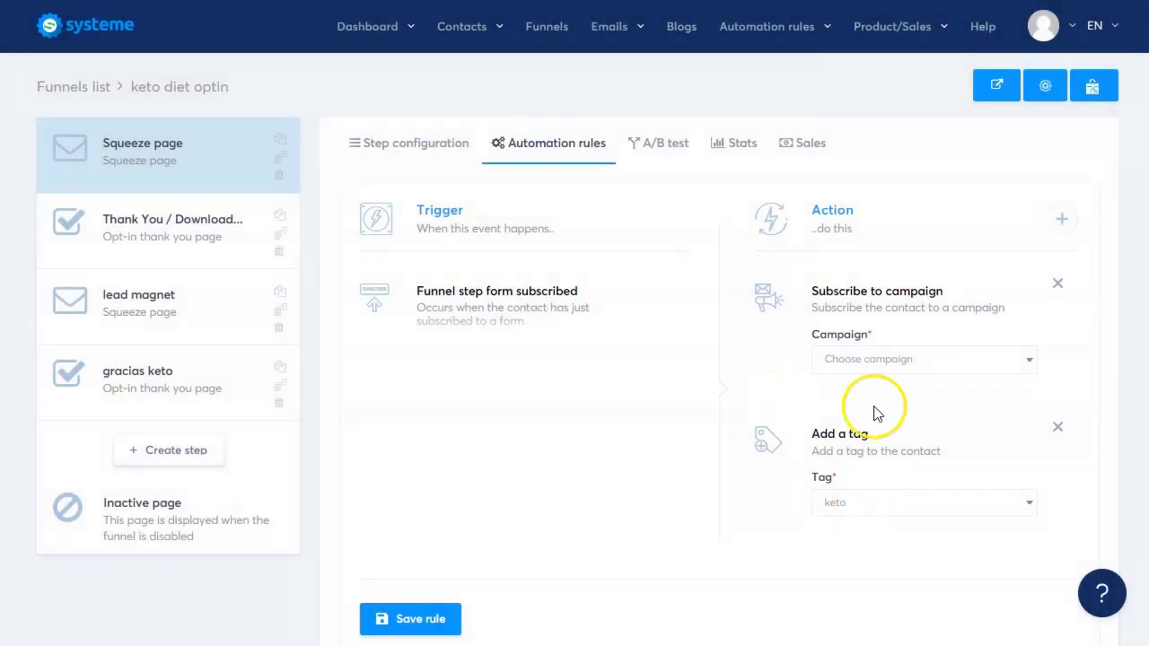
pyautogui.click(884, 361)
pyautogui.click(879, 456)
pyautogui.scroll(-2, 629, 404)
pyautogui.click(404, 440)
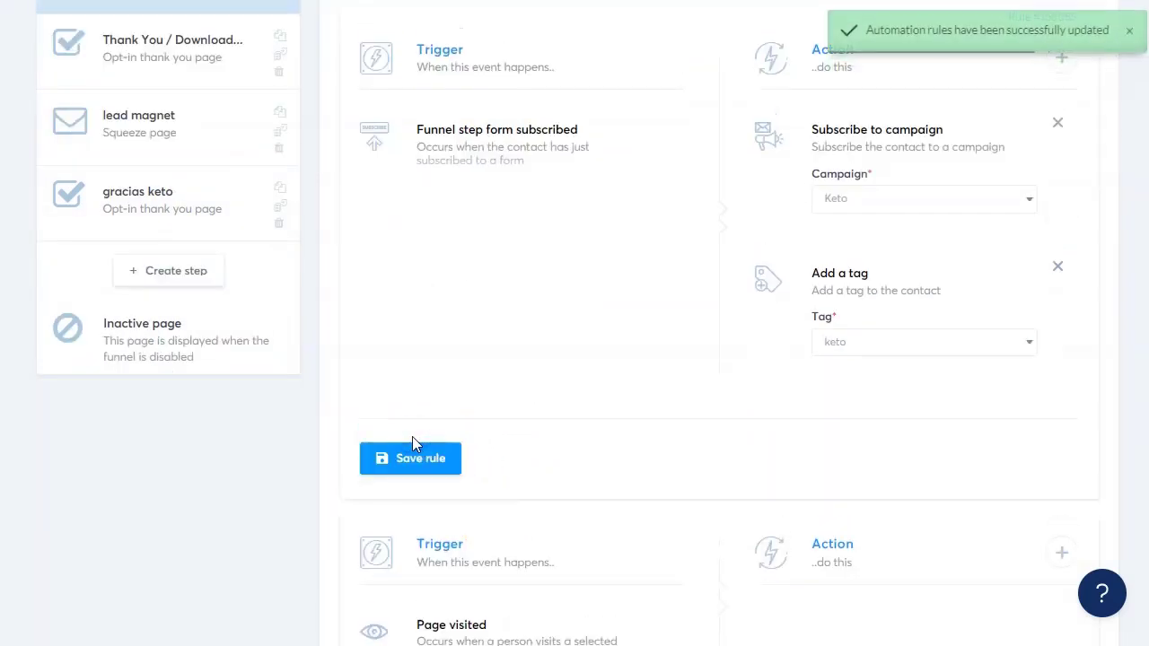
# Open the Keto email campaign and start adding a new email to it.
pyautogui.scroll(1, 606, 352)
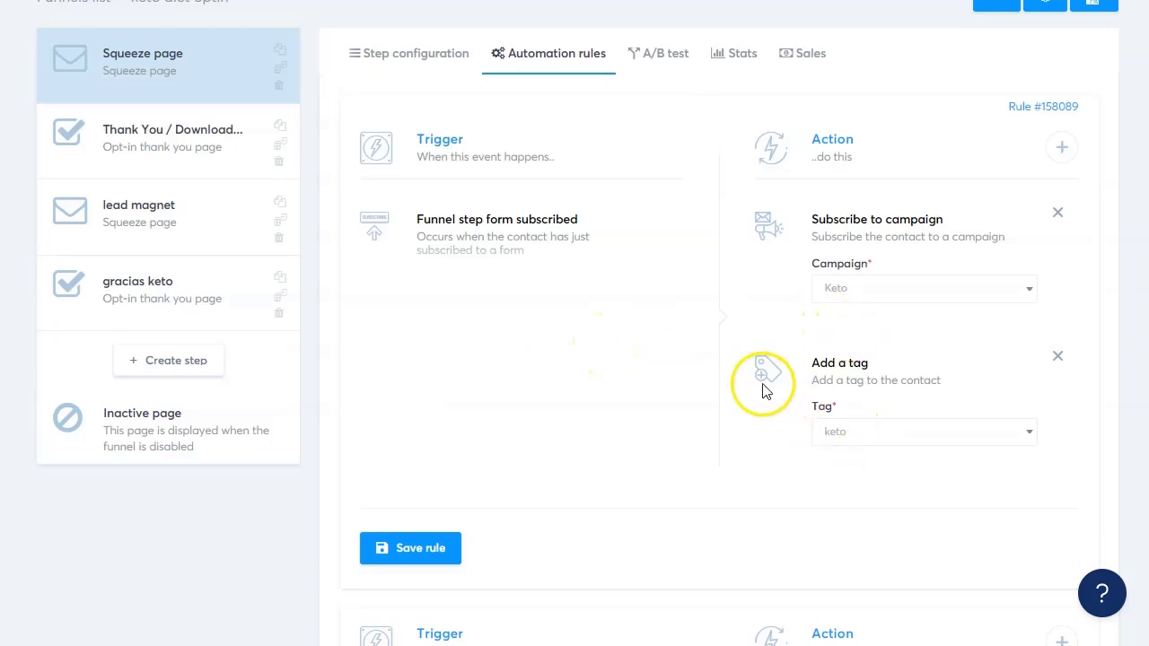
pyautogui.scroll(1, 654, 392)
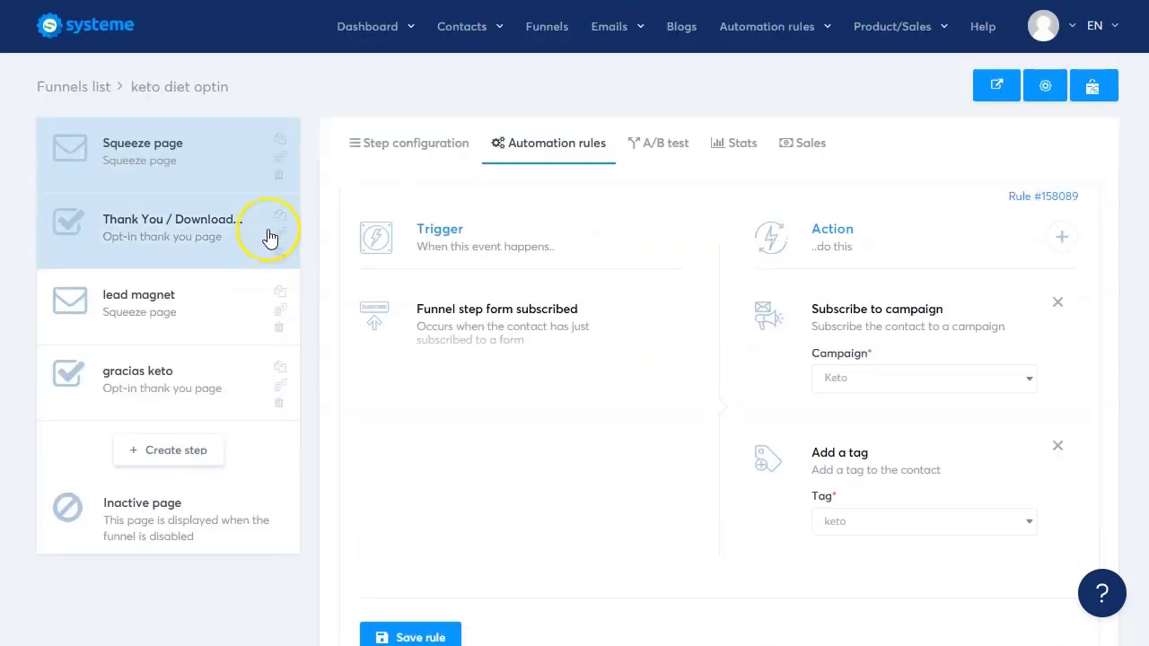
pyautogui.scroll(-1, 597, 403)
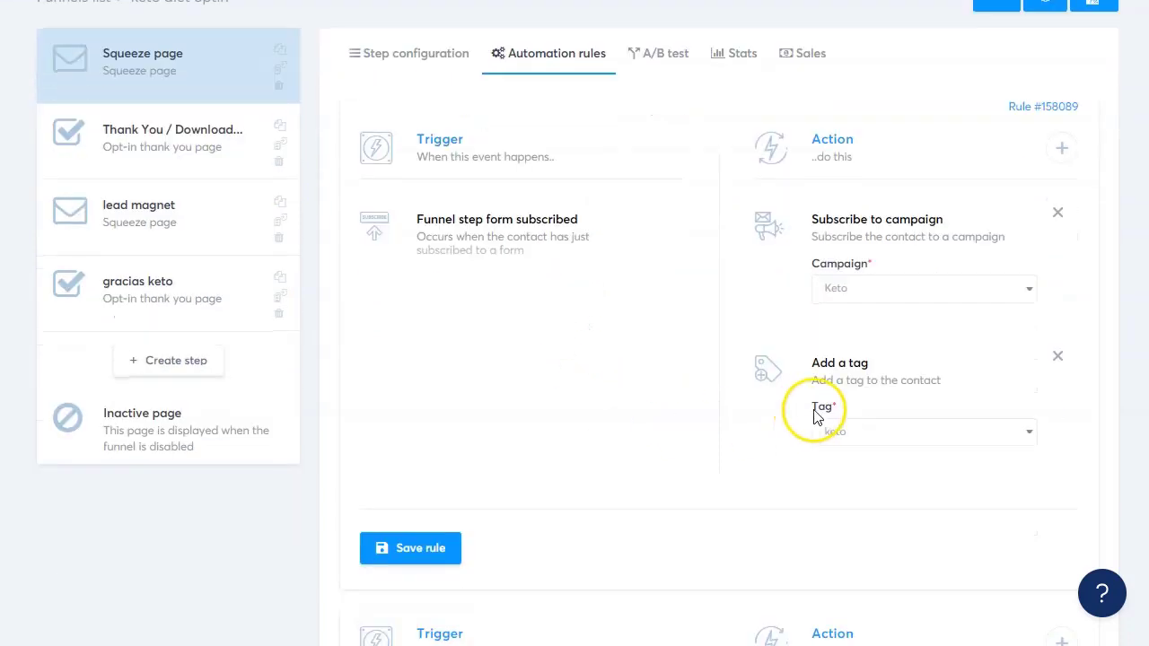
pyautogui.scroll(1, 661, 410)
pyautogui.moveTo(597, 30)
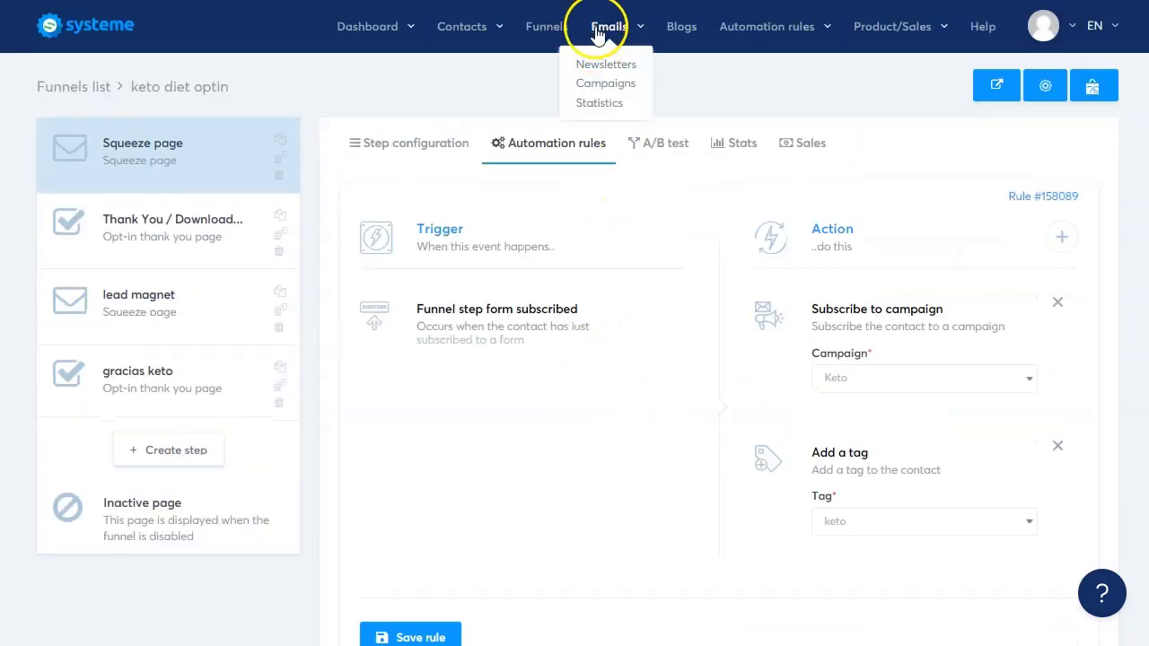
pyautogui.click(607, 84)
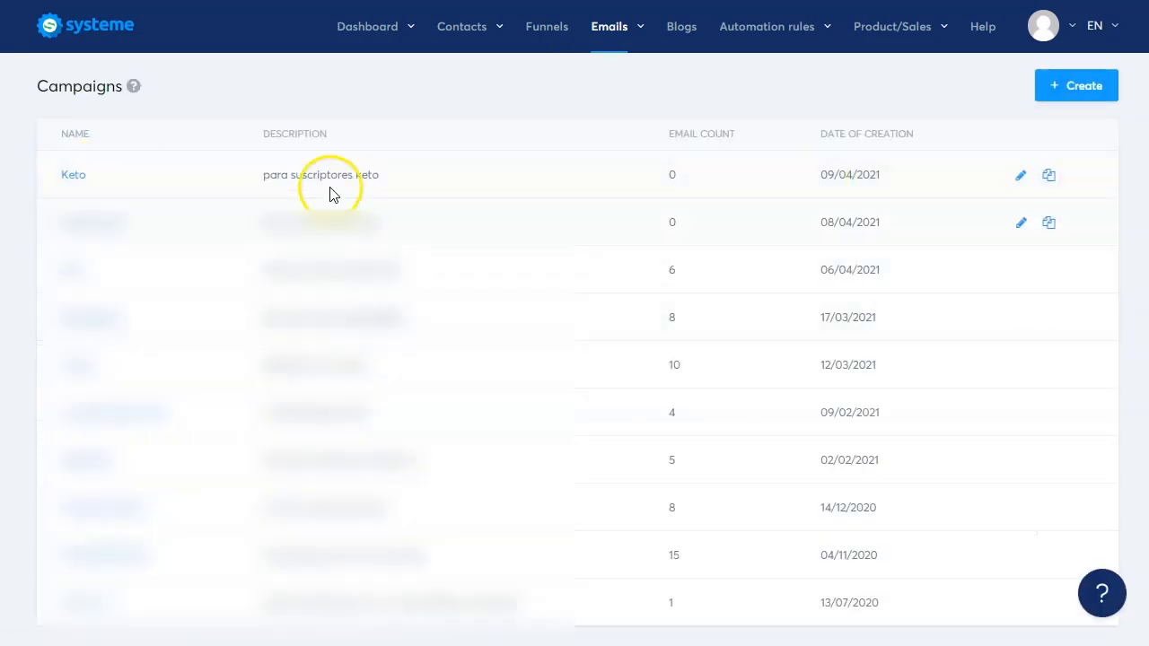
pyautogui.click(74, 175)
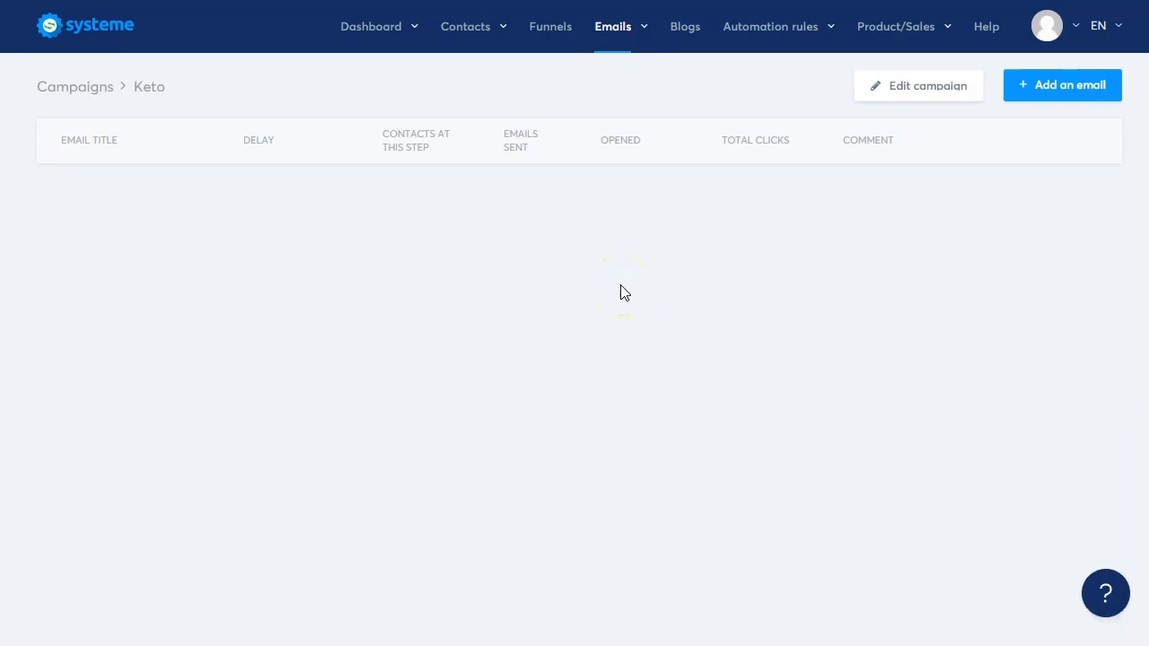
pyautogui.click(1055, 90)
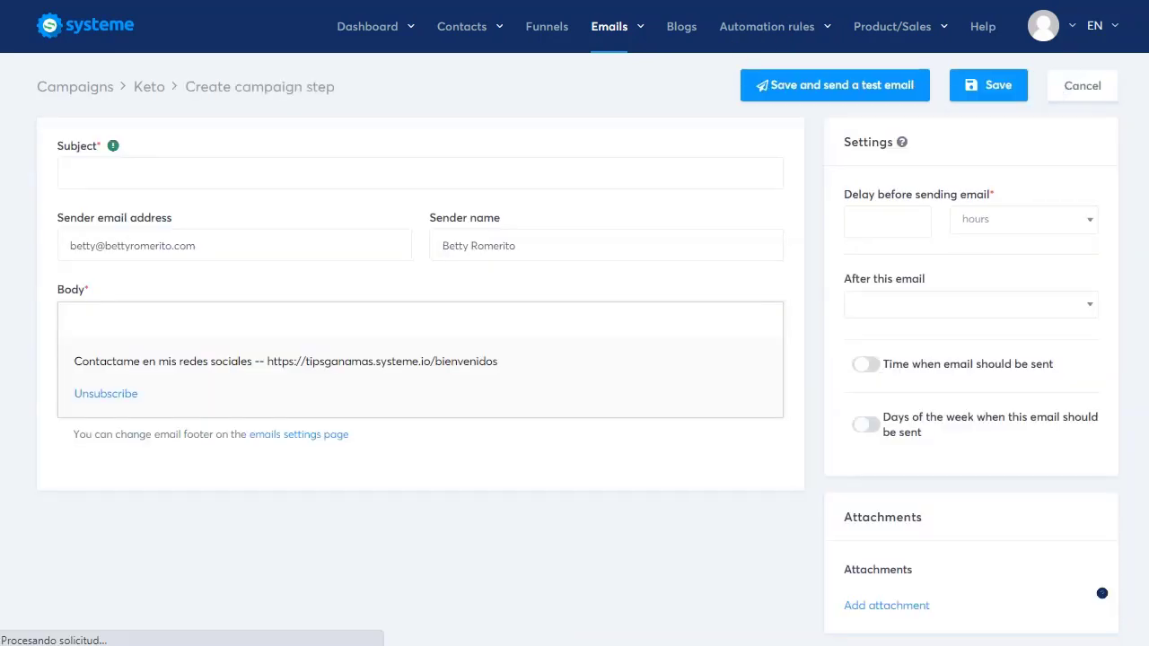
# Copy the subject line "Eight science-backed benefits of going keto" from Email 1 in the Word document, and return to the campaign email.
pyautogui.hotkey('alt', 'Tab')
pyautogui.click(385, 146)
pyautogui.scroll(10, 411, 304)
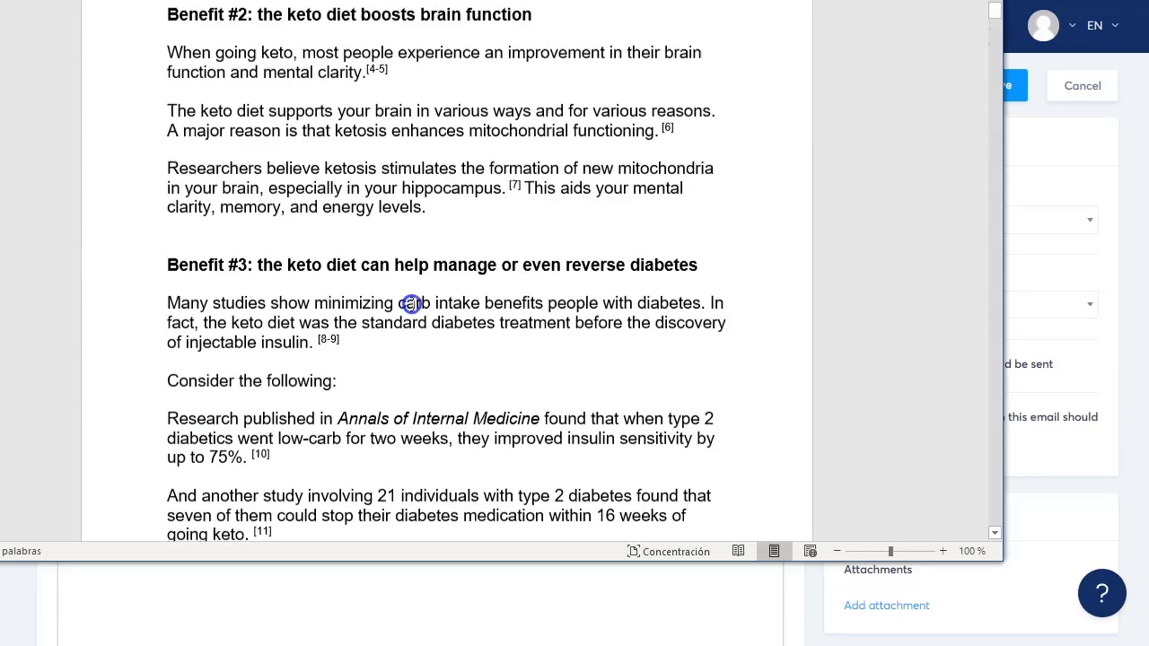
pyautogui.scroll(15, 411, 303)
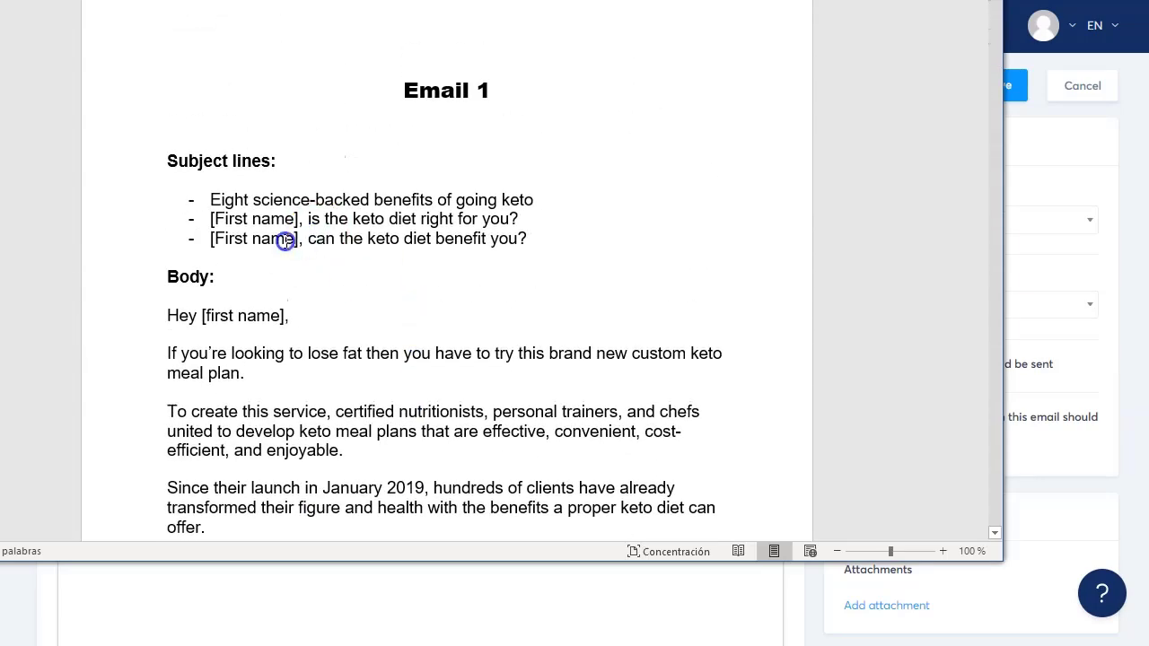
pyautogui.moveTo(208, 199); pyautogui.dragTo(530, 199)
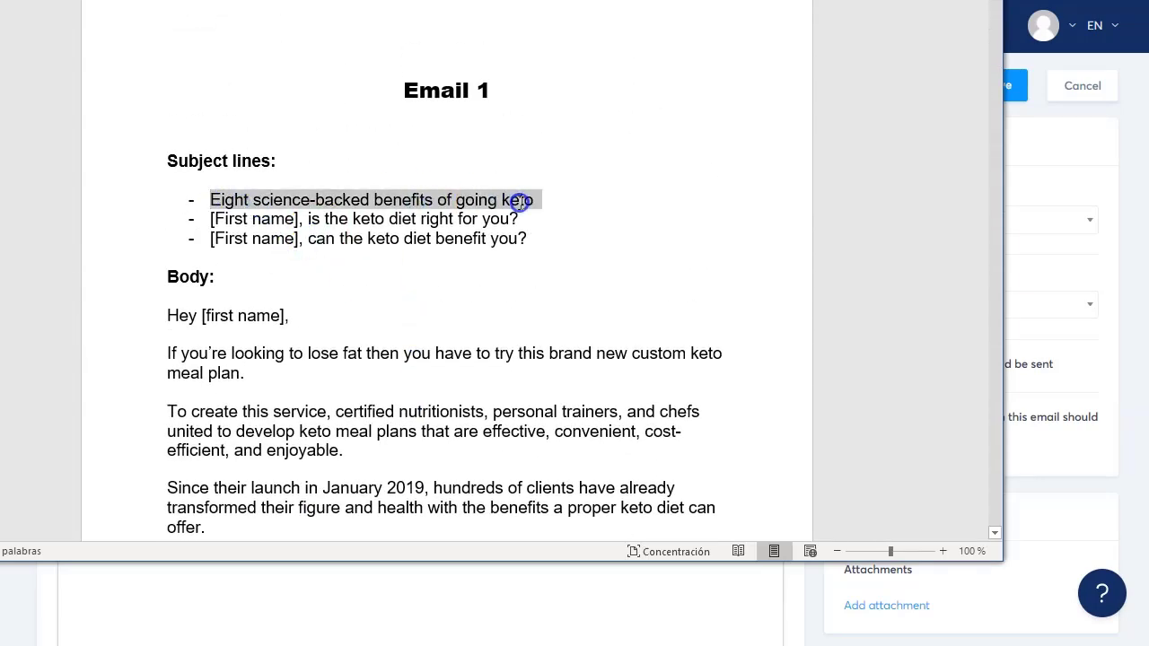
pyautogui.click(1074, 161)
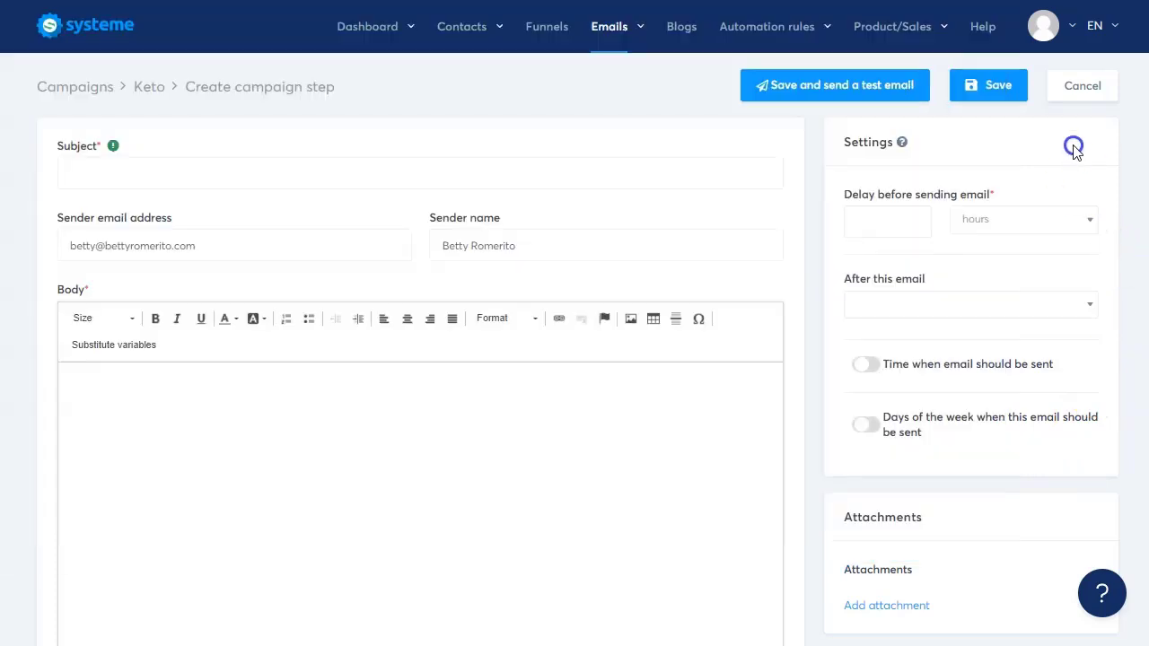
# Paste the copied line into the email's subject and remove the leading dash so it reads "Eight science-backed benefits of going keto".
pyautogui.click(334, 175)
pyautogui.write('-\tEight science-backed benefits of going keto')
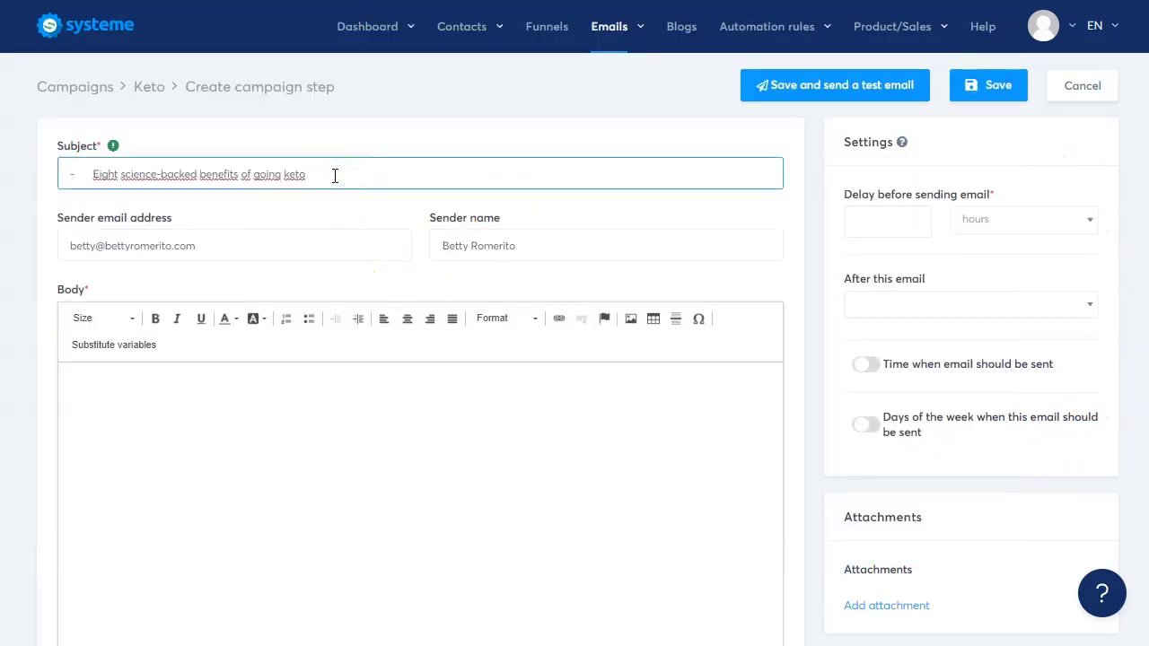
pyautogui.press('Home')
pyautogui.press('Delete')
pyautogui.press('Delete')
pyautogui.press('Delete')
pyautogui.press('Delete')
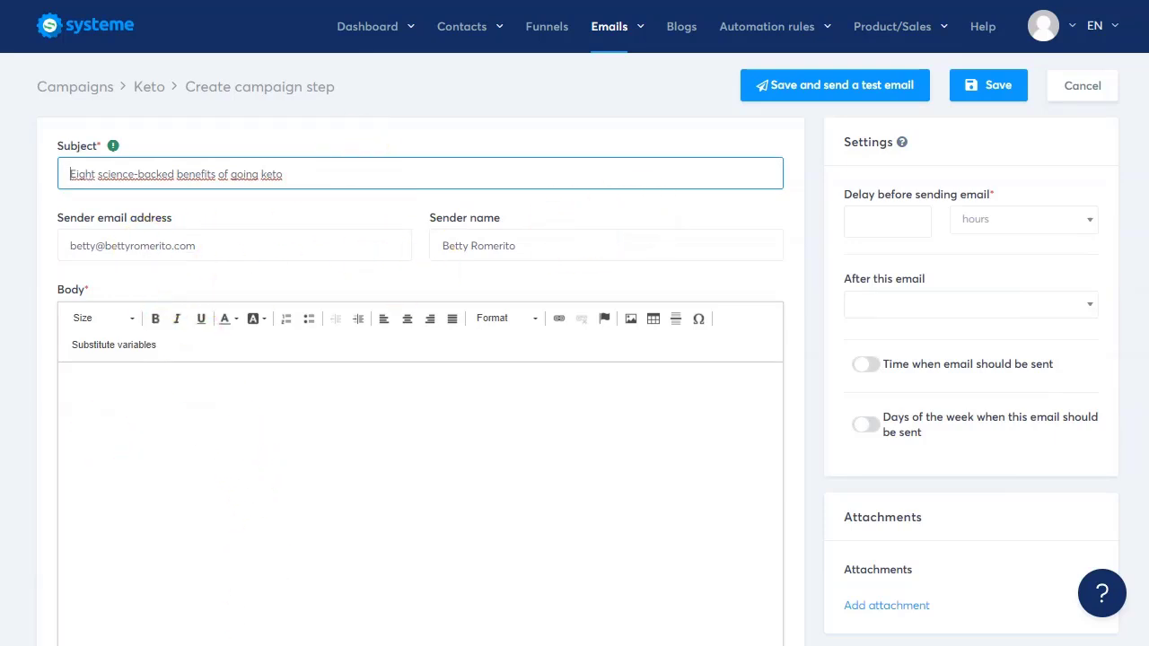
# Copy Email 1's text from the "Hey [first name]" greeting through the references in the Word document into the campaign email's body.
pyautogui.hotkey('alt', 'Tab')
pyautogui.moveTo(164, 314); pyautogui.dragTo(370, 619)
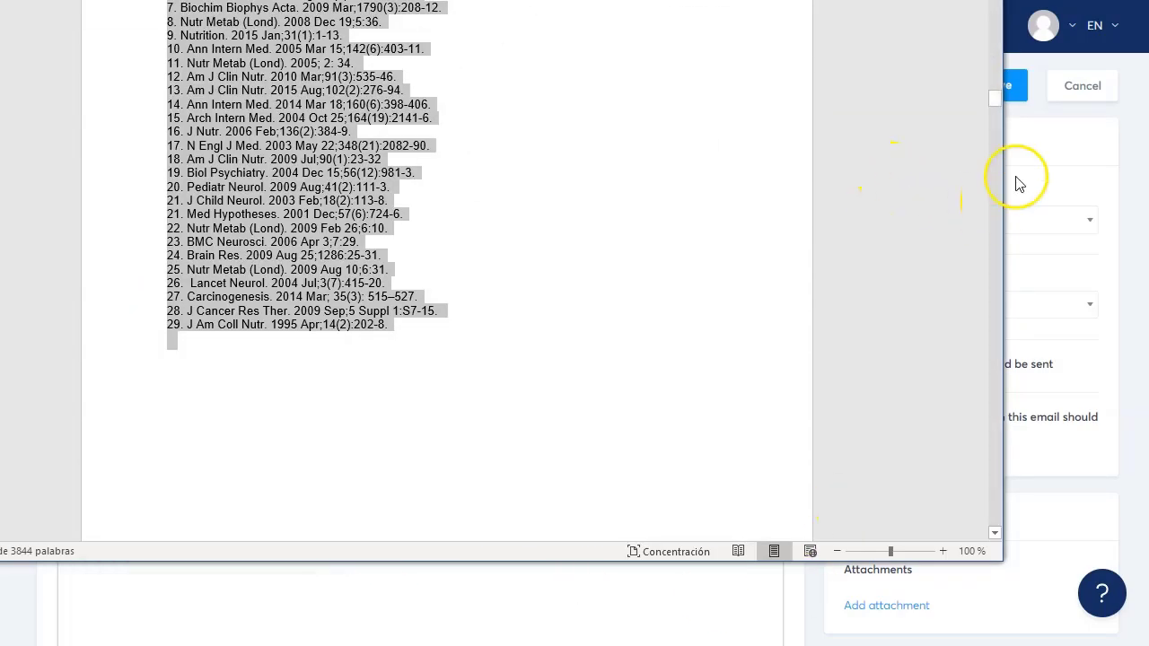
pyautogui.click(1117, 112)
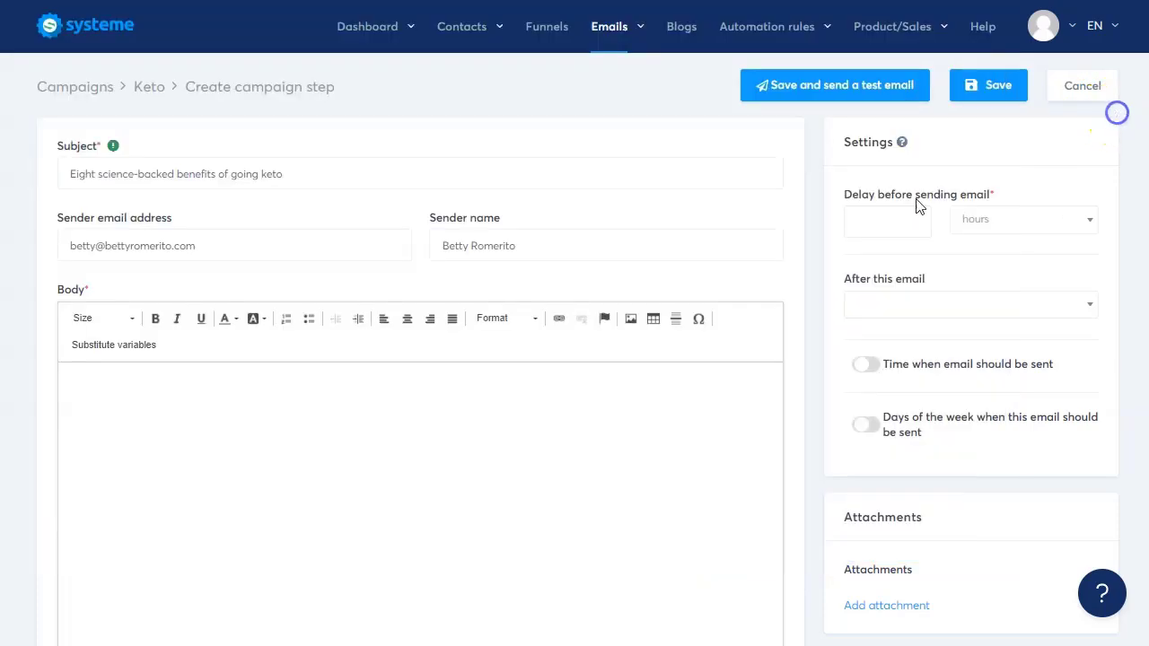
pyautogui.click(129, 423)
pyautogui.hotkey('ctrl', 'v')
# Replace the "your clickbank affilite link goes here" placeholder in the email body with "Start Now".
pyautogui.scroll(15, 296, 426)
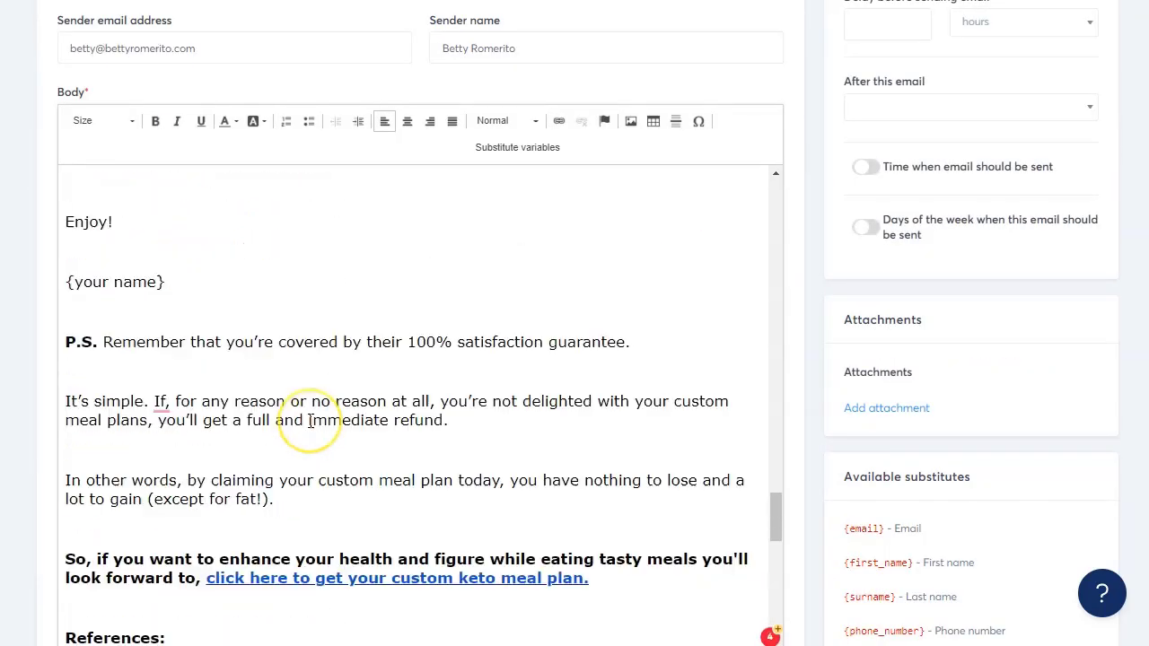
pyautogui.scroll(-3, 310, 420)
pyautogui.scroll(-5, 310, 419)
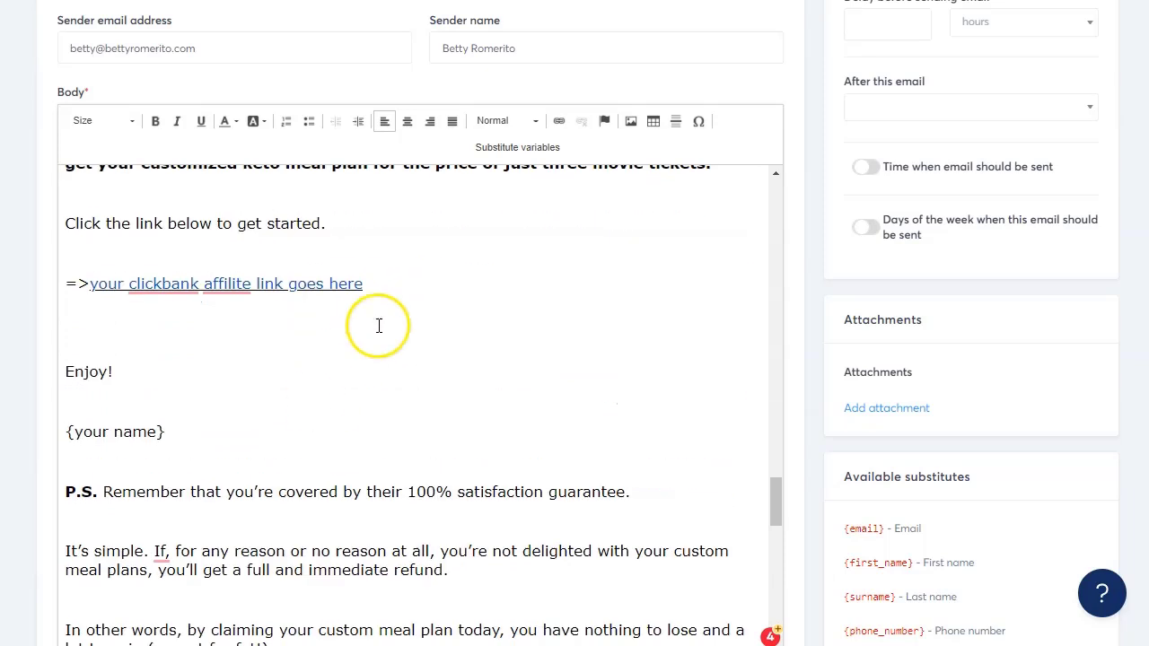
pyautogui.moveTo(376, 289); pyautogui.dragTo(91, 280)
pyautogui.press('BackSpace')
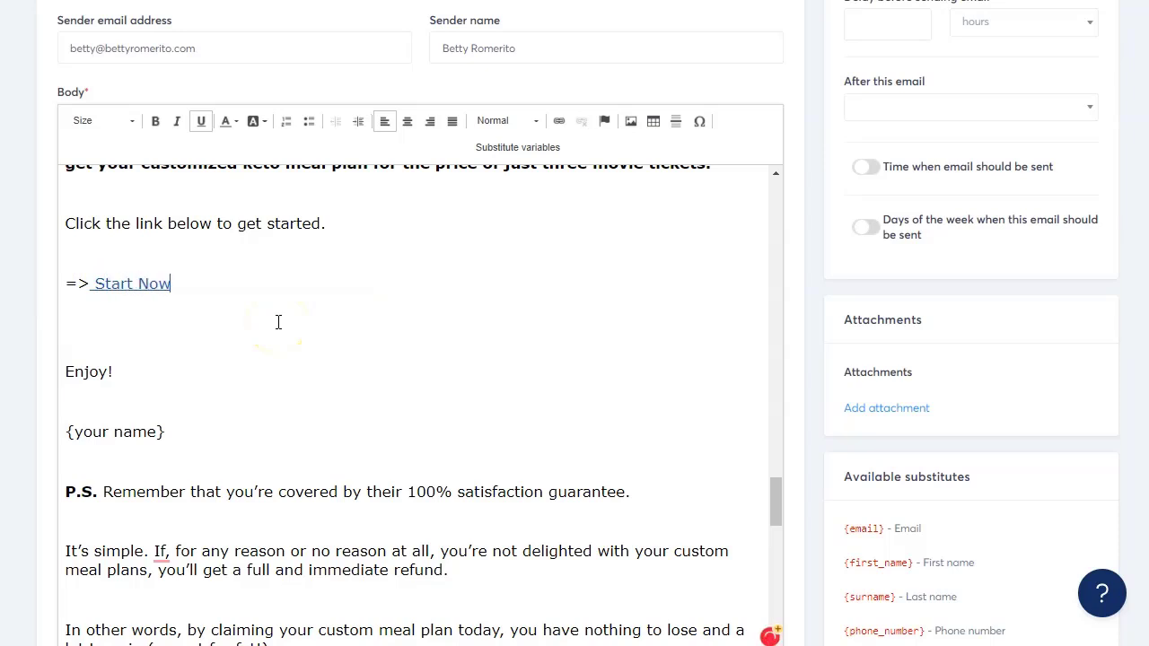
# Link the "Start Now" text in the email body to xxxxx.1keto.hop.clickbank.net/ and set its target to New Window (_blank).
pyautogui.moveTo(176, 284); pyautogui.dragTo(107, 283)
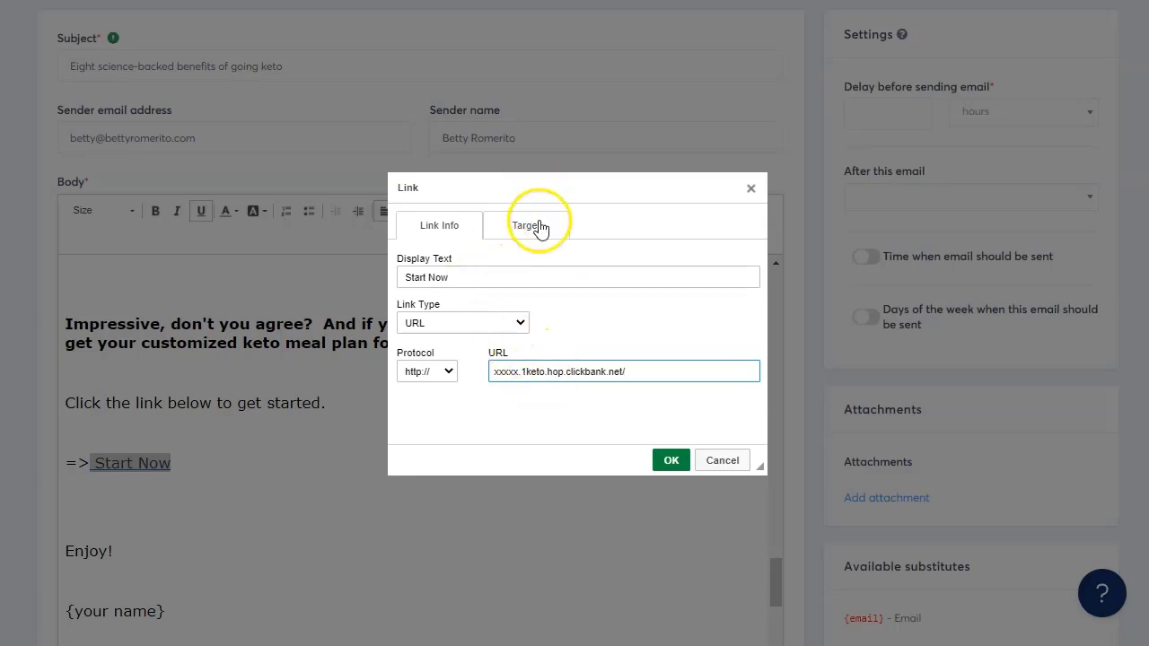
pyautogui.click(539, 227)
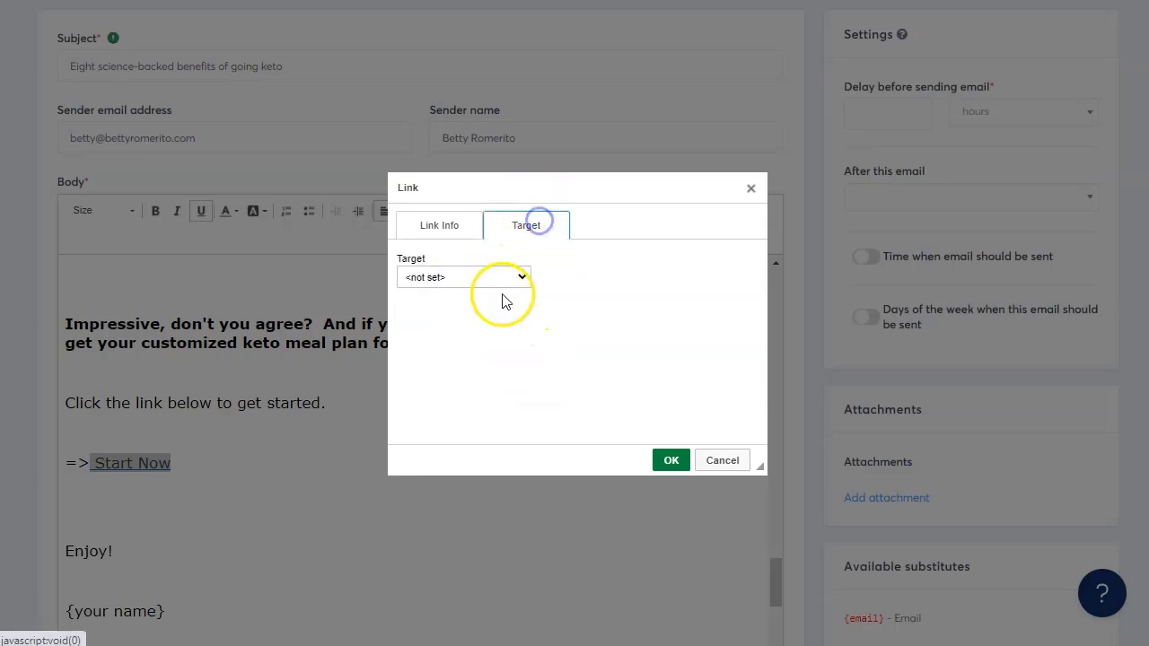
pyautogui.click(498, 276)
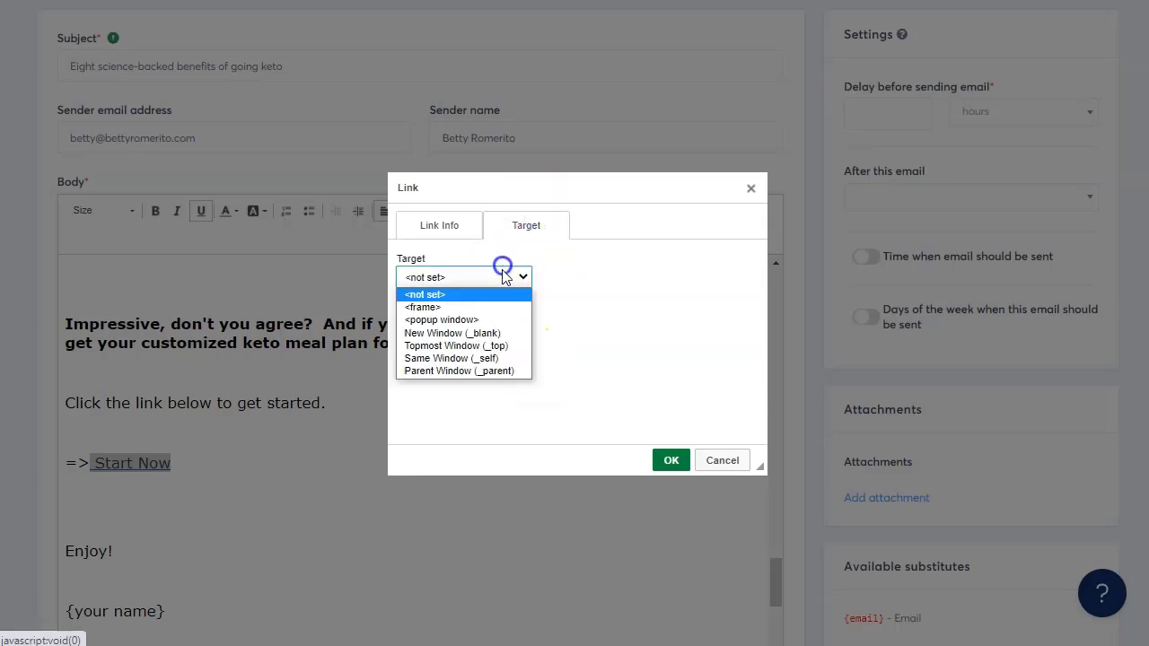
pyautogui.click(480, 333)
pyautogui.click(668, 461)
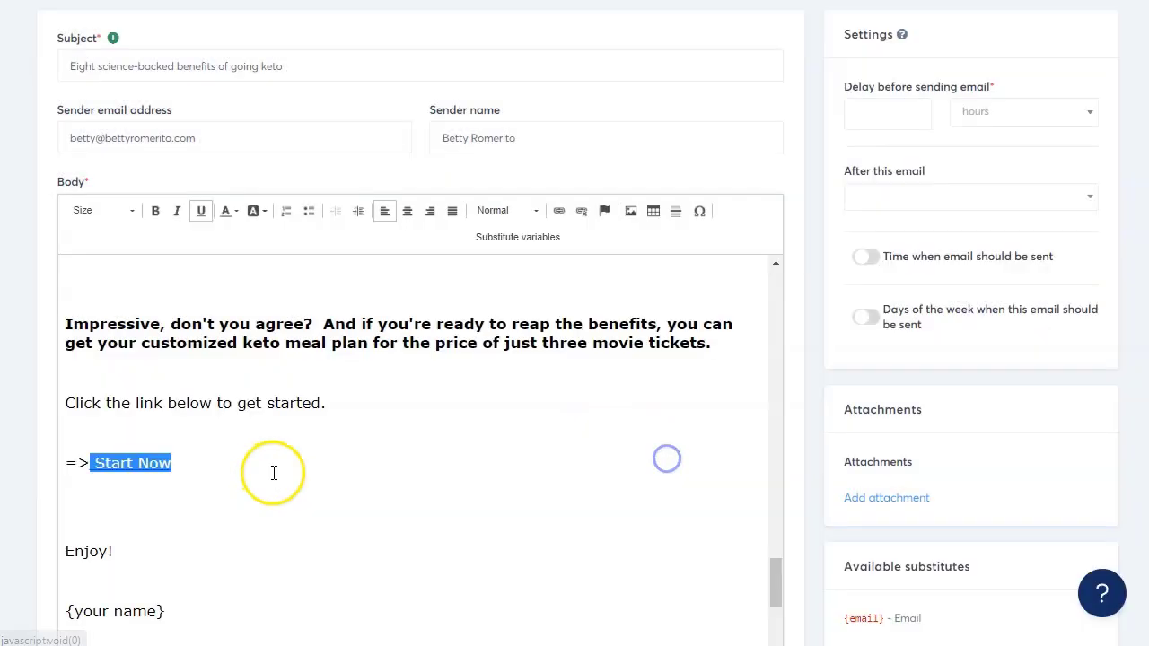
# Link "click here to get your custom keto meal plan." near the end of the email body to xxxxx.1keto.hop.clickbank.net.
pyautogui.scroll(-6, 272, 472)
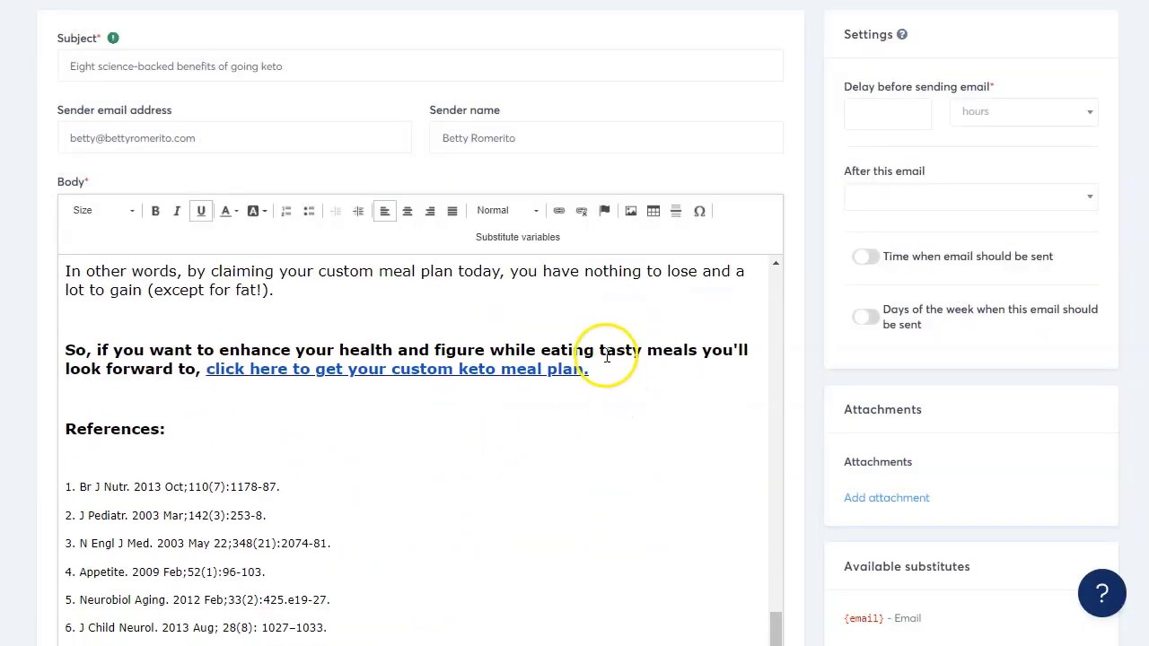
pyautogui.moveTo(602, 368); pyautogui.dragTo(206, 368)
pyautogui.click(558, 210)
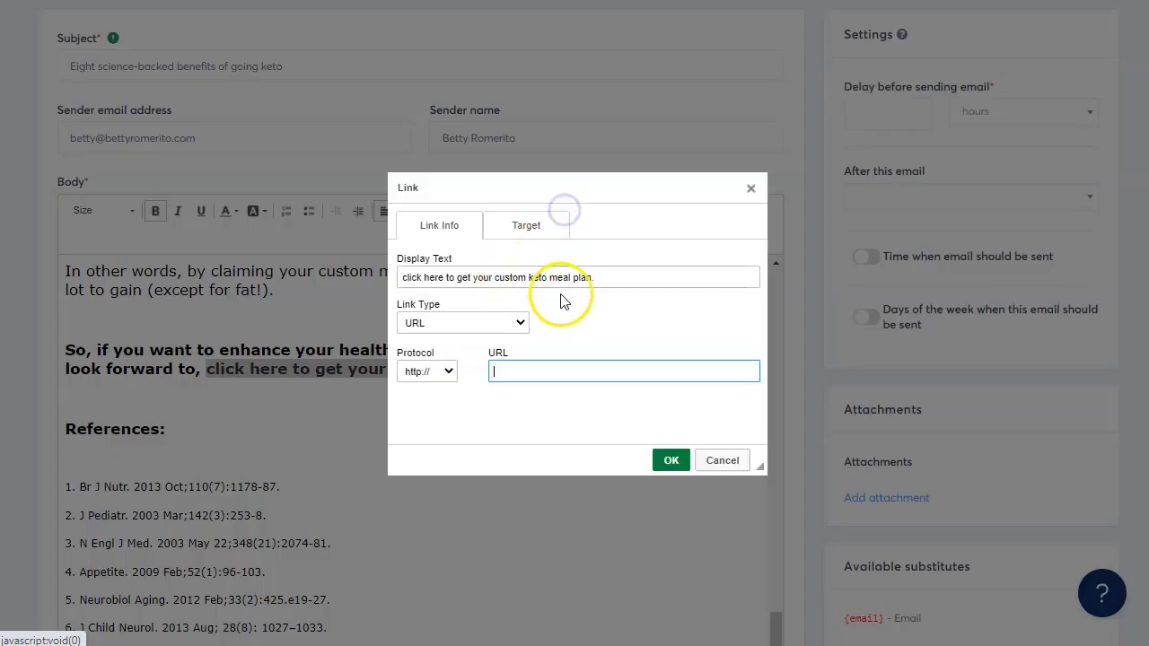
pyautogui.write('xxxxx.1keto.hop.clickbank.net')
pyautogui.click(669, 461)
pyautogui.click(500, 431)
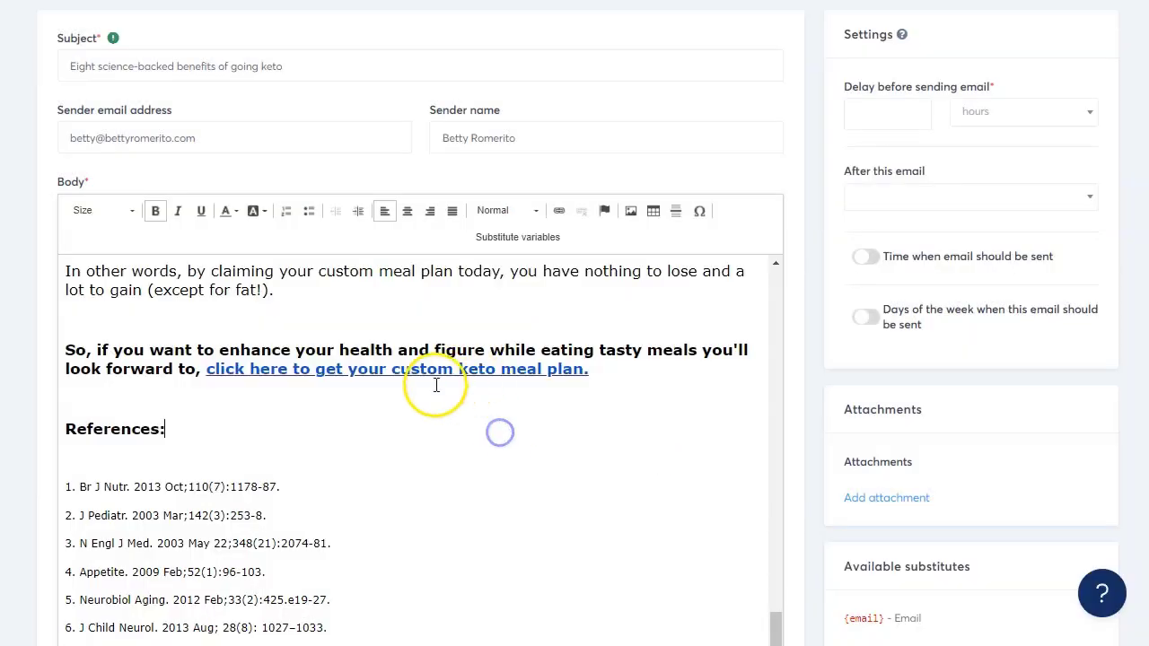
# Set the delay before sending the email to 1 hour and save the campaign email.
pyautogui.scroll(2, 1000, 212)
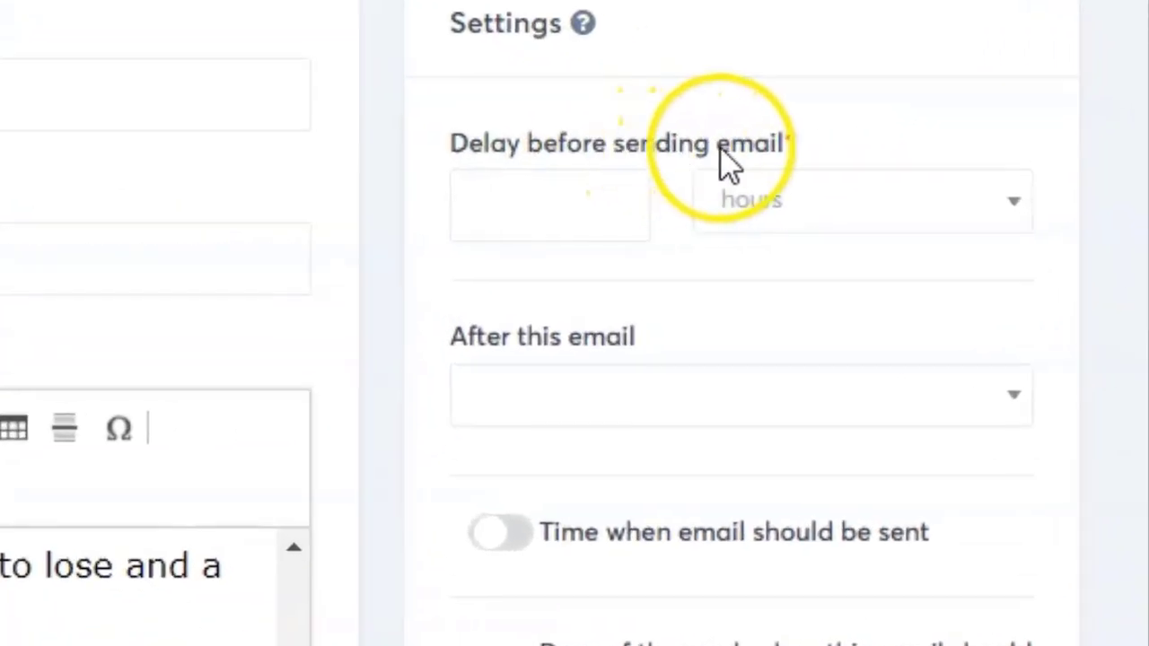
pyautogui.click(589, 224)
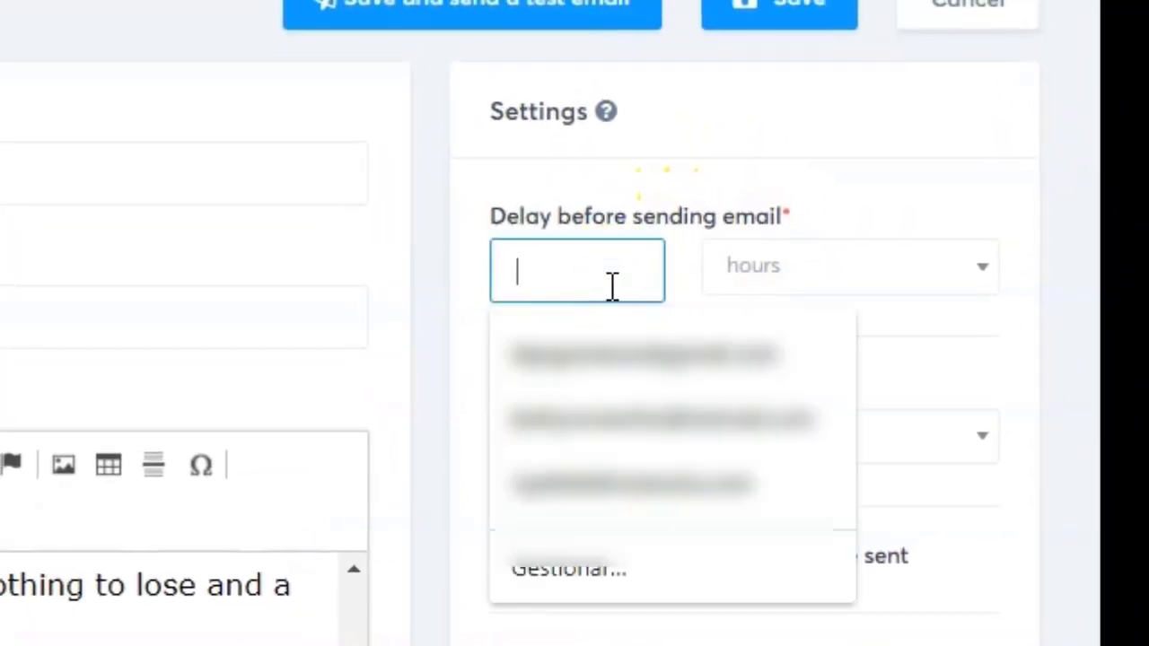
pyautogui.write('1')
pyautogui.click(880, 266)
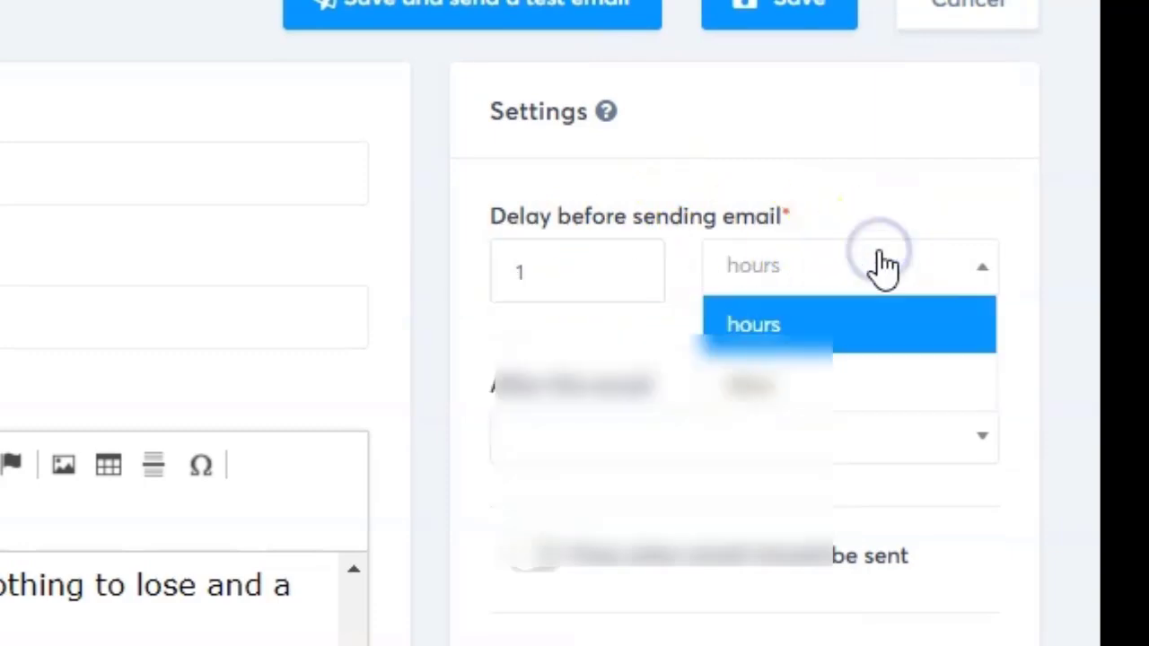
pyautogui.click(884, 270)
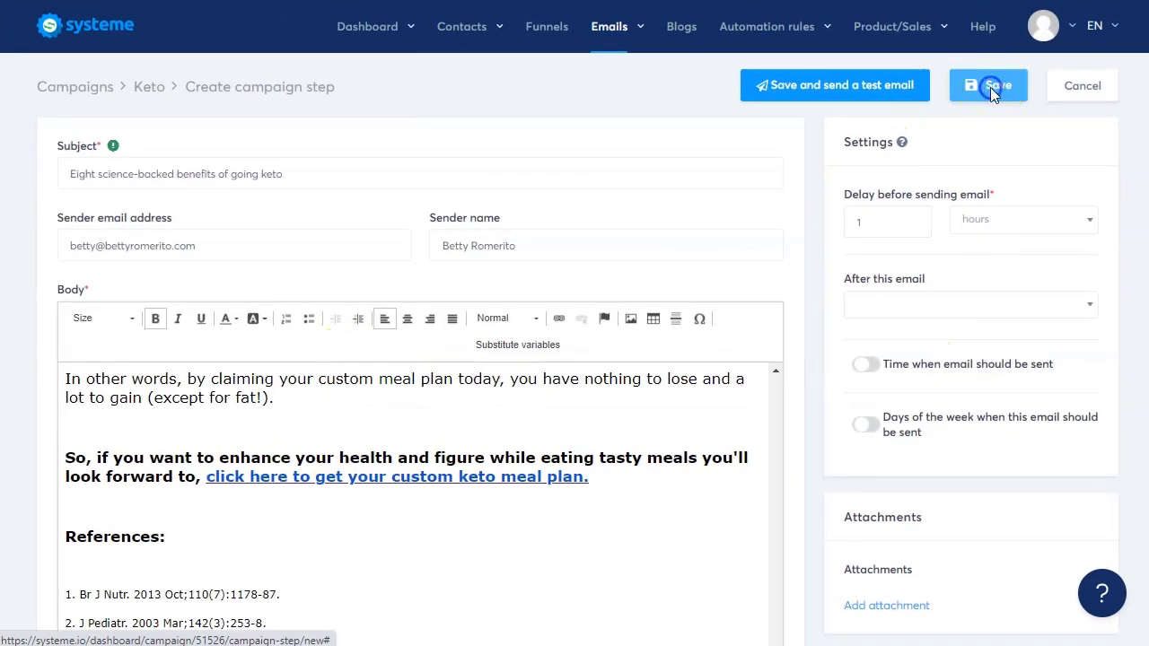
pyautogui.click(990, 87)
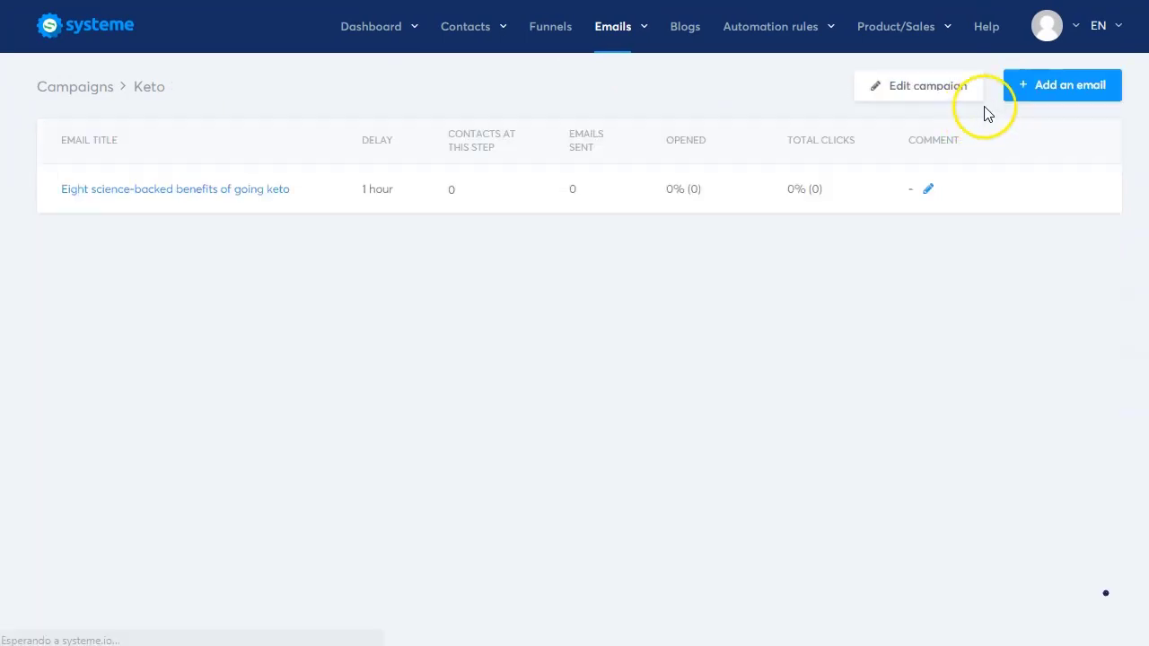
# Add another email to the Keto campaign and copy the subject line "Proof you can transform your body (fast!)" from Email 2 in the Word document.
pyautogui.click(1048, 86)
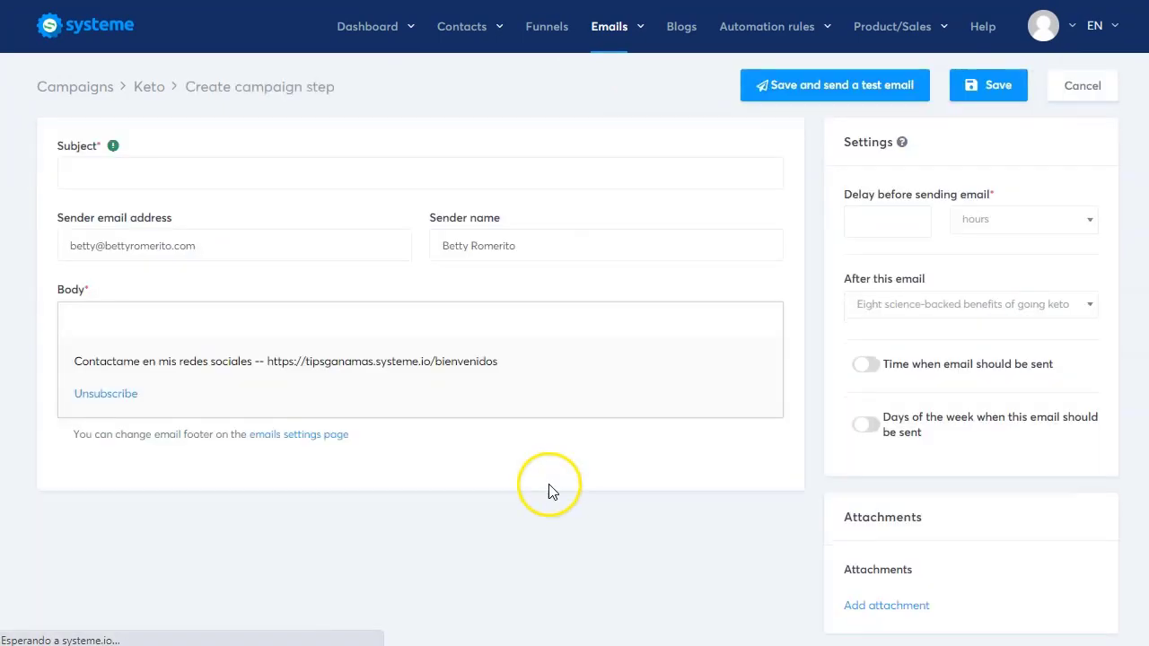
pyautogui.hotkey('alt', 'Tab')
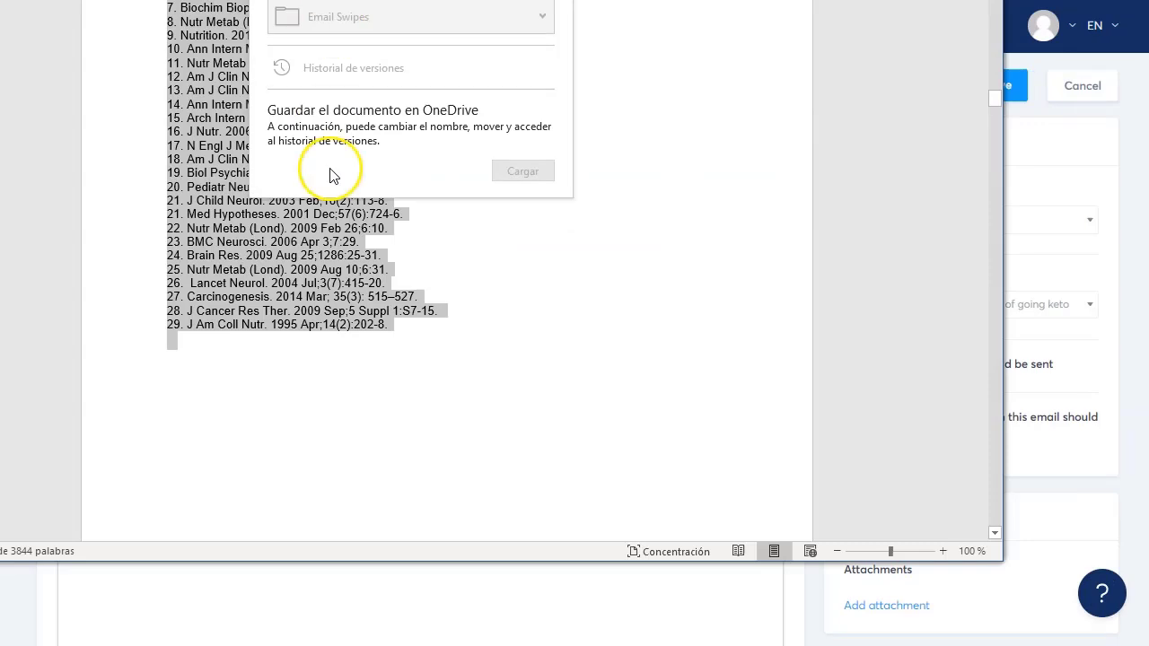
pyautogui.scroll(-5, 261, 275)
pyautogui.scroll(-6, 273, 341)
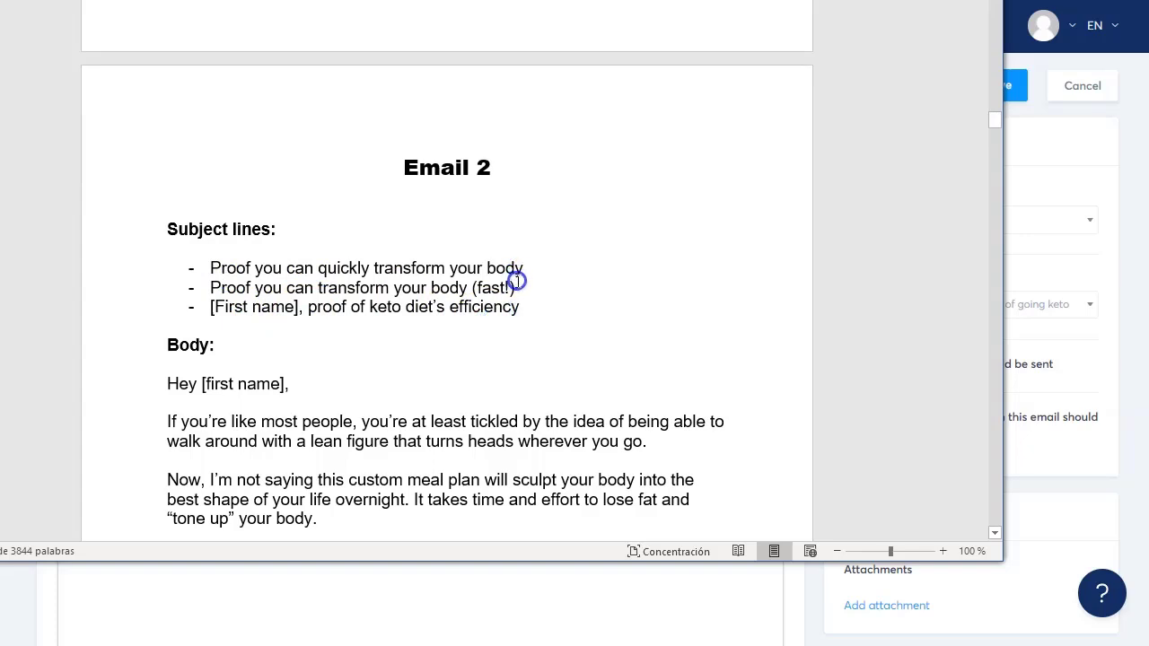
pyautogui.moveTo(518, 289); pyautogui.dragTo(274, 288)
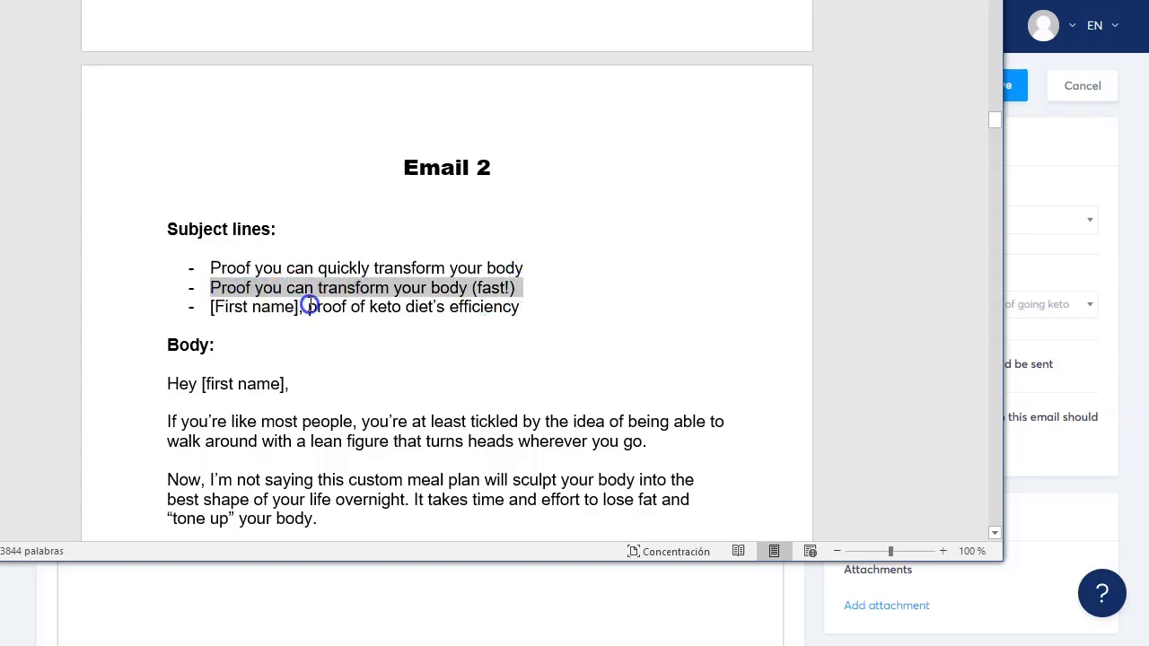
# Paste the copied line into the new campaign email's subject so it reads "Proof you can transform your body (fast!)".
pyautogui.click(1040, 184)
pyautogui.click(189, 172)
pyautogui.write('Proof you can transform your body (fast!)')
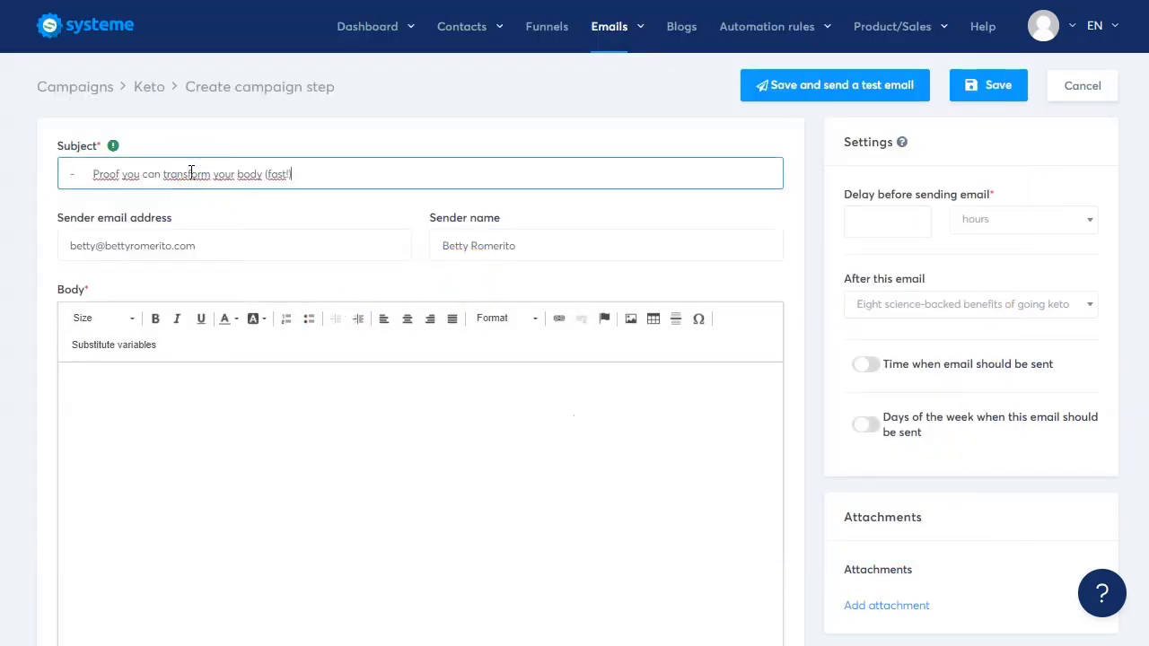
# Copy Email 2's text from the "Hey [first name]" greeting through the final landing page link in the Word document into the campaign email's body.
pyautogui.hotkey('alt', 'Tab')
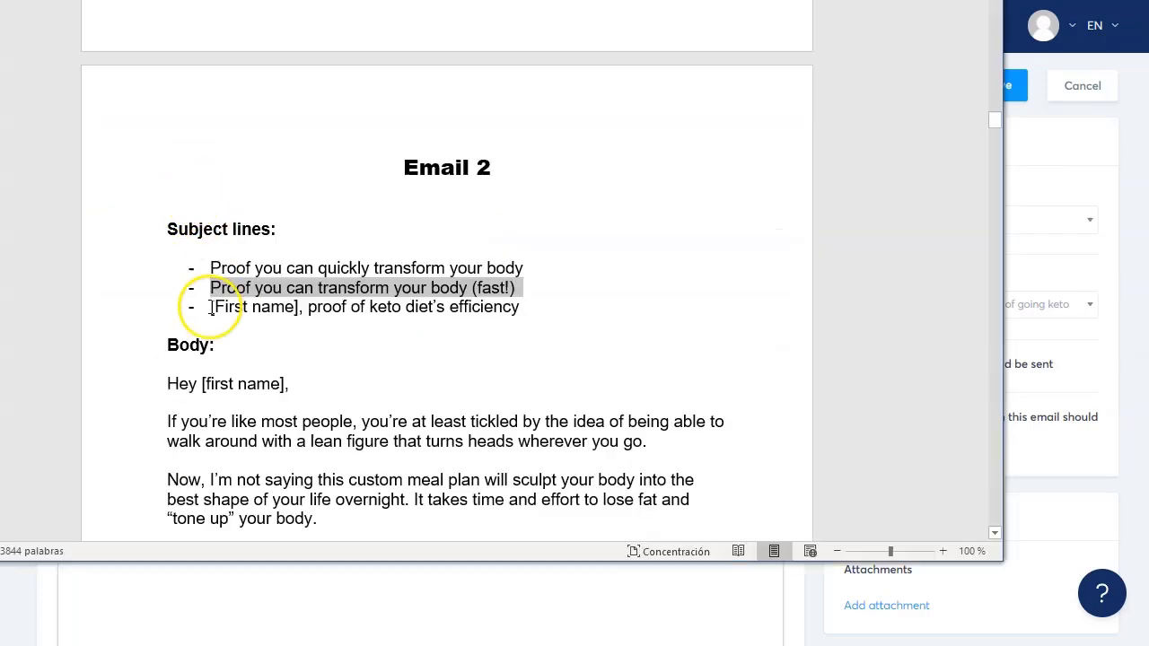
pyautogui.moveTo(167, 382); pyautogui.dragTo(529, 174)
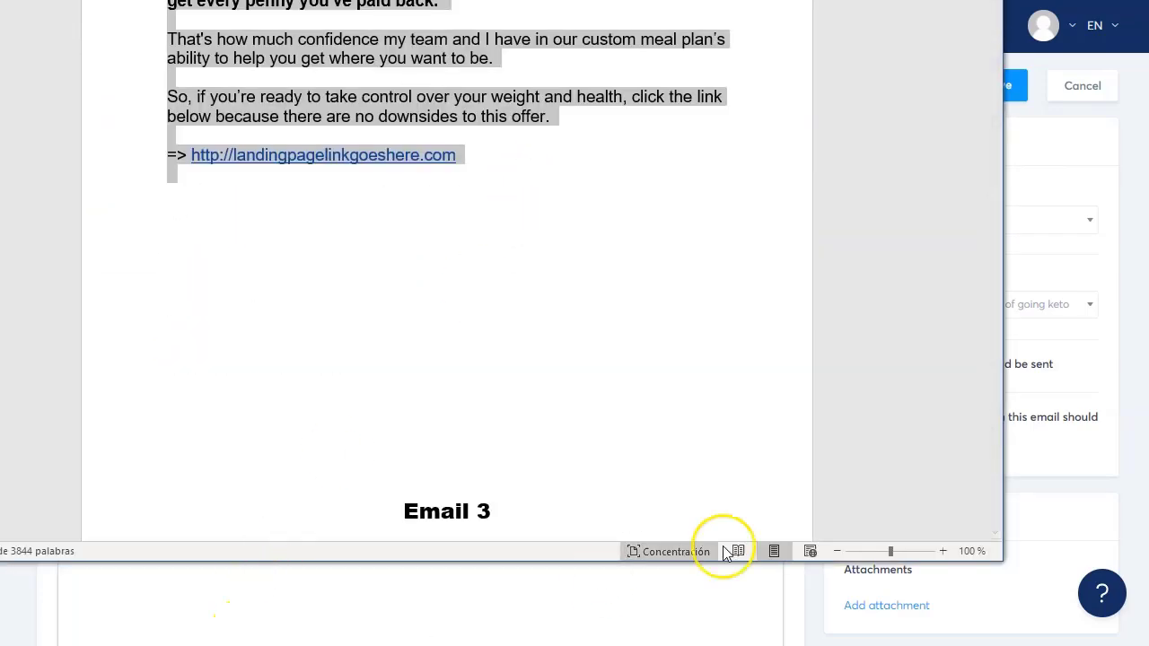
pyautogui.click(1074, 449)
pyautogui.click(213, 420)
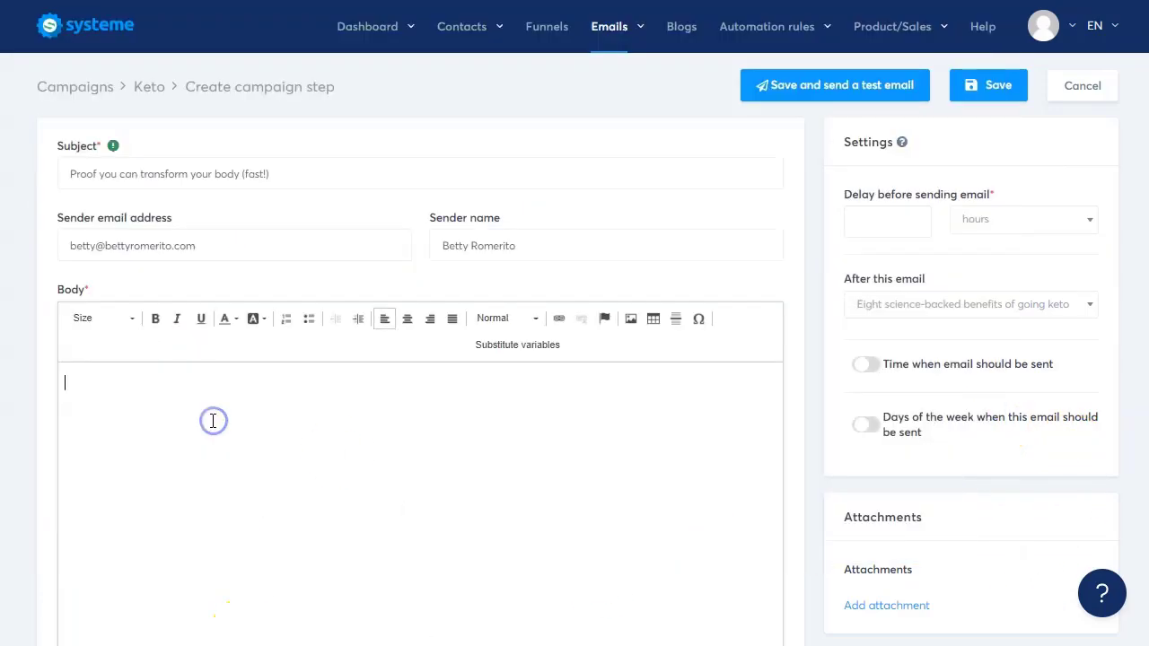
pyautogui.hotkey('ctrl', 'v')
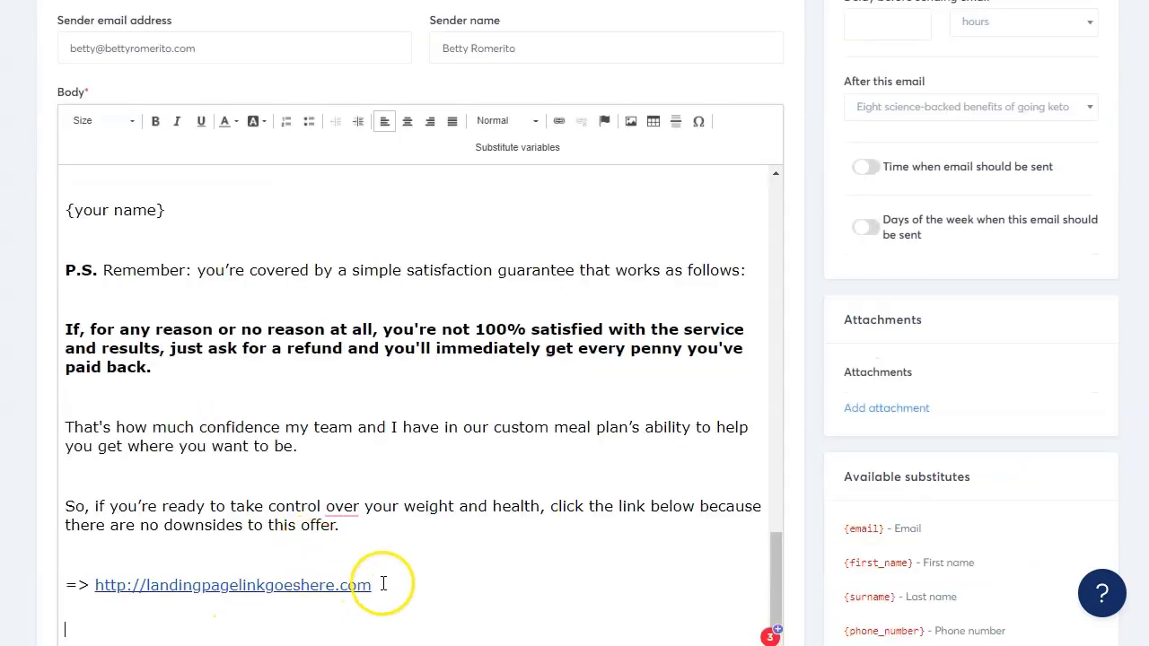
# Link the "Click here" text in the email body to xxxxx.1keto.hop.clickbank.net.
pyautogui.moveTo(381, 583); pyautogui.dragTo(119, 578)
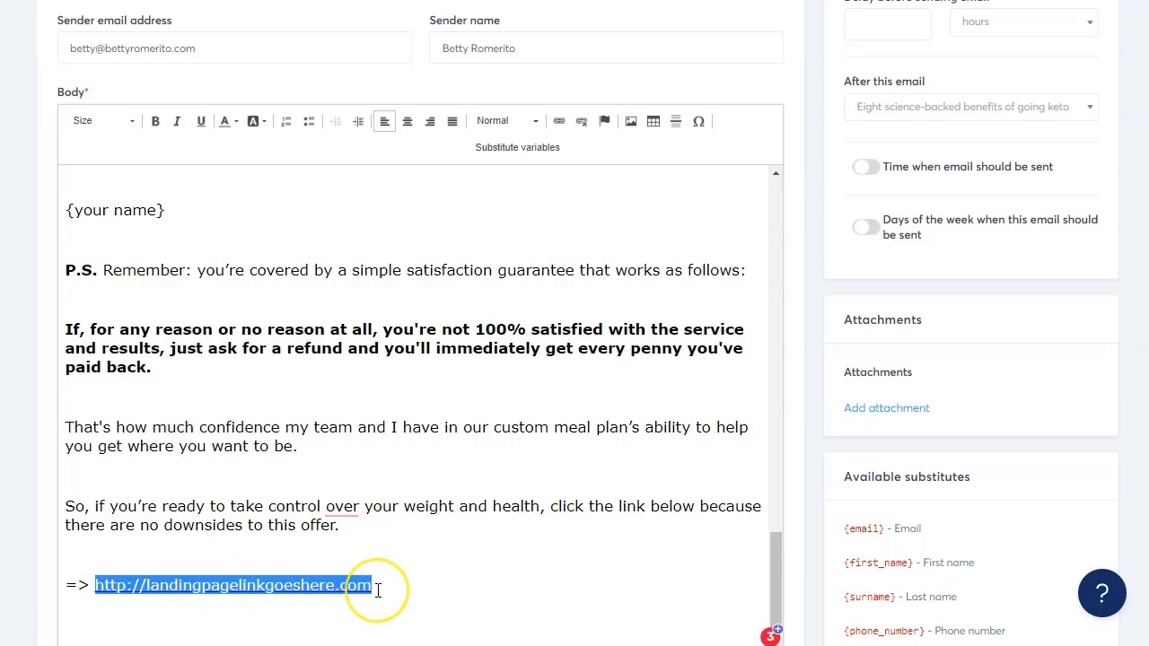
pyautogui.scroll(6, 140, 374)
pyautogui.click(141, 373)
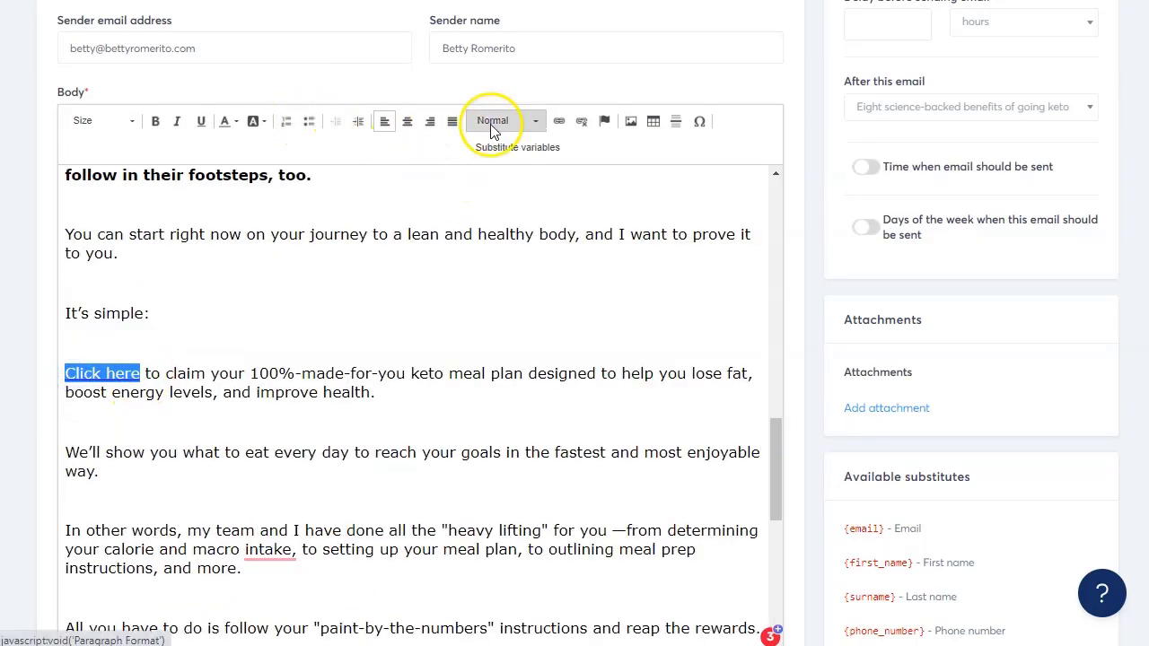
pyautogui.click(581, 123)
pyautogui.click(559, 124)
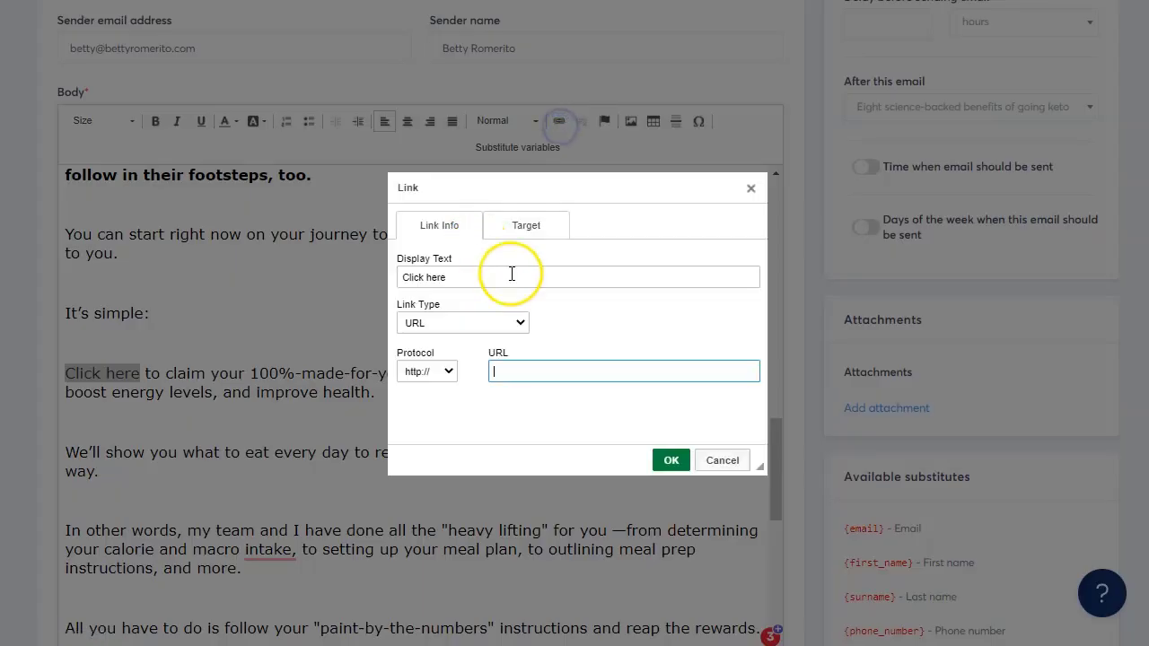
pyautogui.write('xxxxx.1keto.hop.clickbank.net')
pyautogui.click(671, 460)
# Replace the "[first name]" placeholder in the email greeting with the {first_name} substitute.
pyautogui.scroll(10, 249, 390)
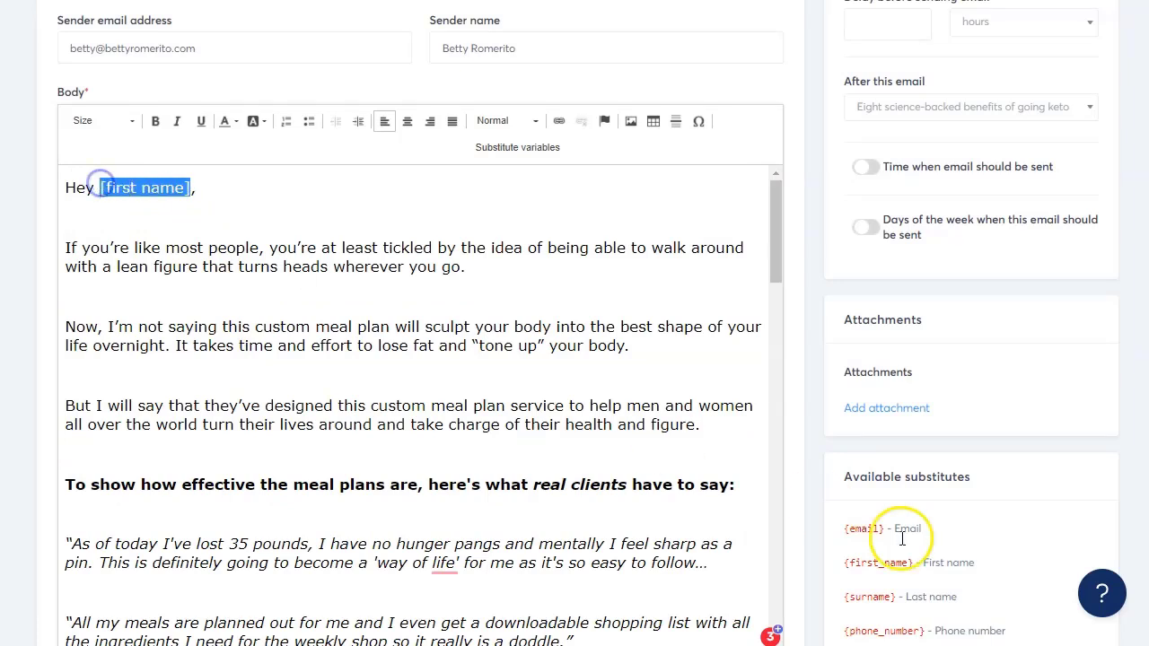
pyautogui.moveTo(914, 562); pyautogui.dragTo(877, 561)
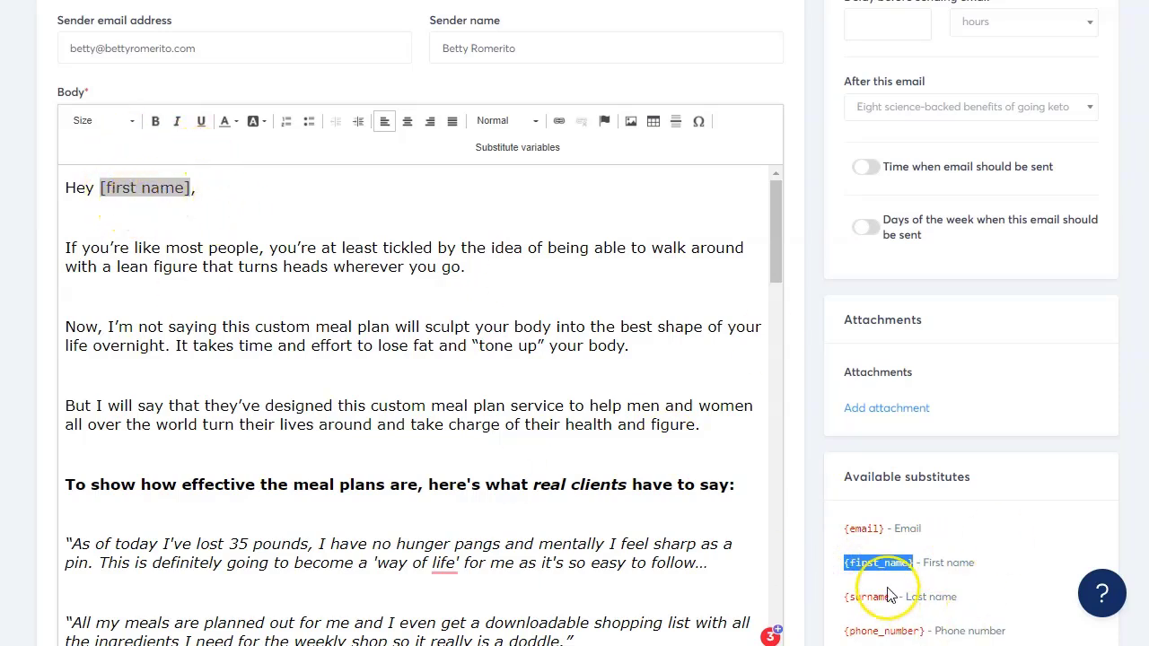
pyautogui.click(197, 187)
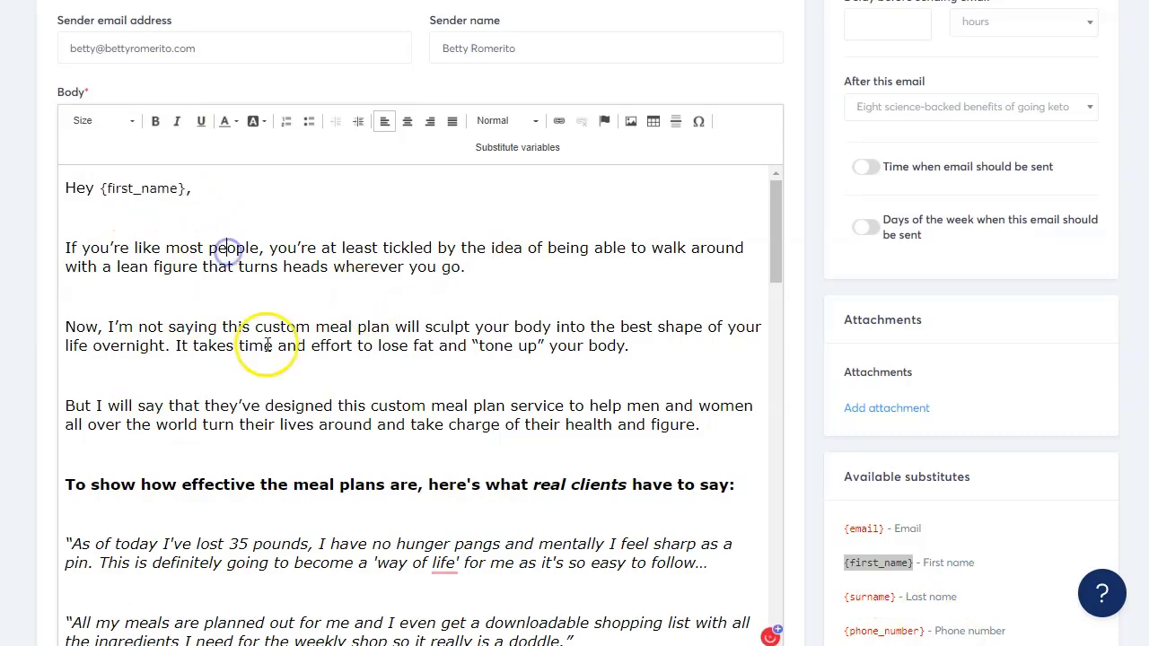
# Check the rest of the email body, set the delay before sending to 1 day, and save the second campaign email.
pyautogui.scroll(-10, 267, 345)
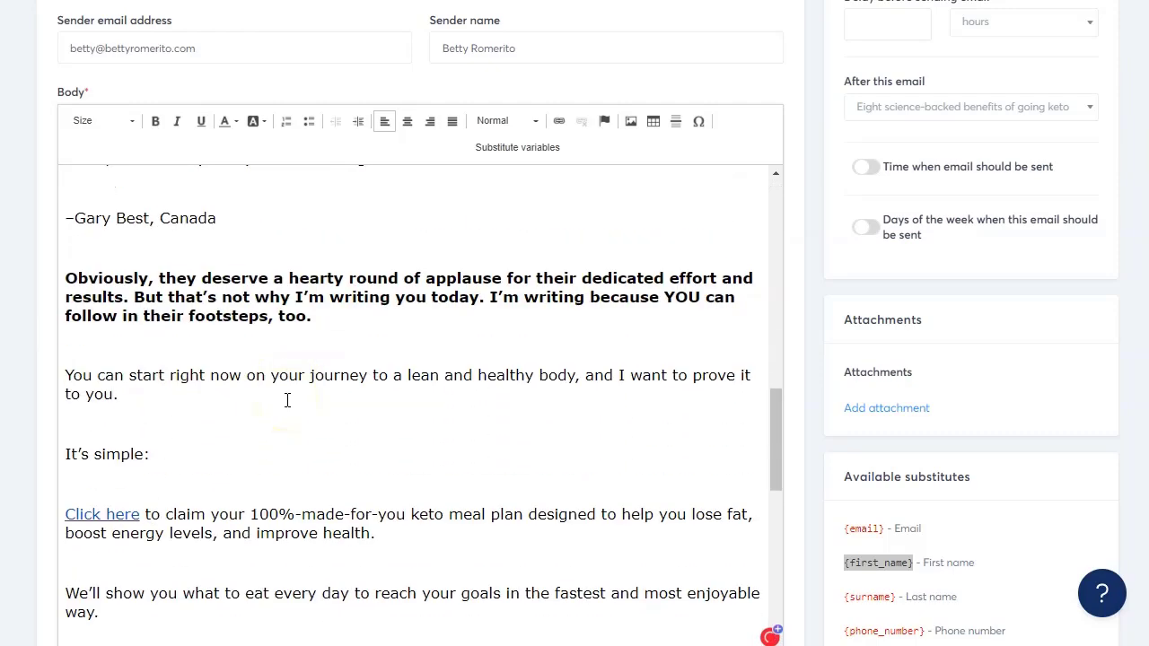
pyautogui.scroll(-10, 288, 400)
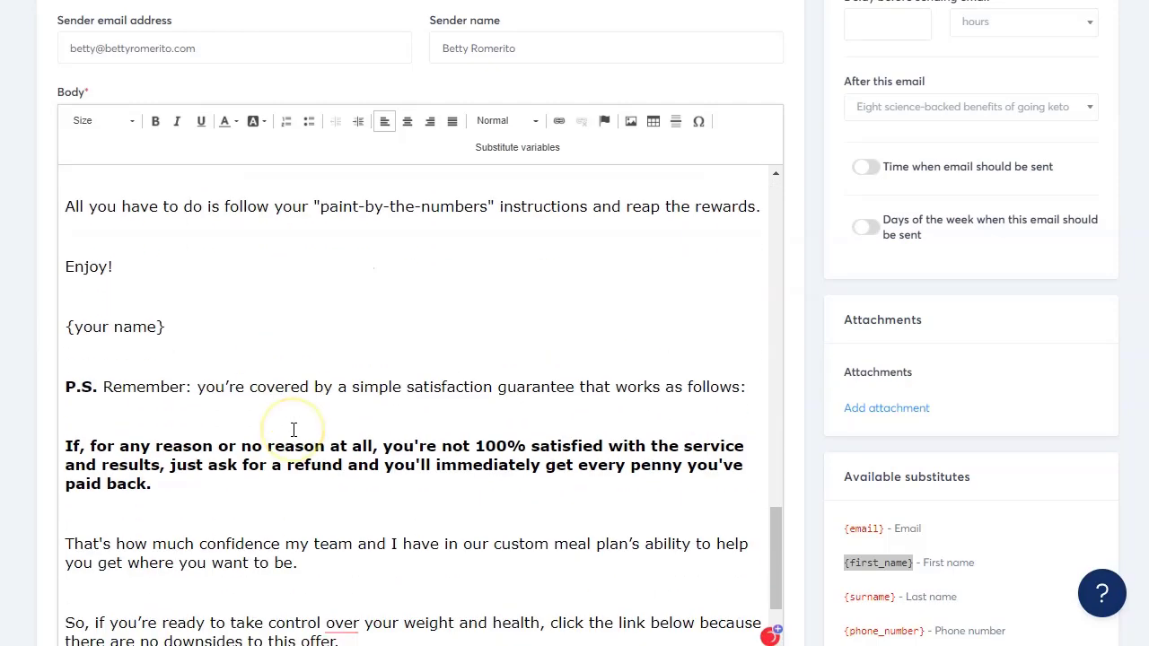
pyautogui.scroll(-2, 294, 430)
pyautogui.scroll(15, 370, 400)
pyautogui.scroll(3, 880, 216)
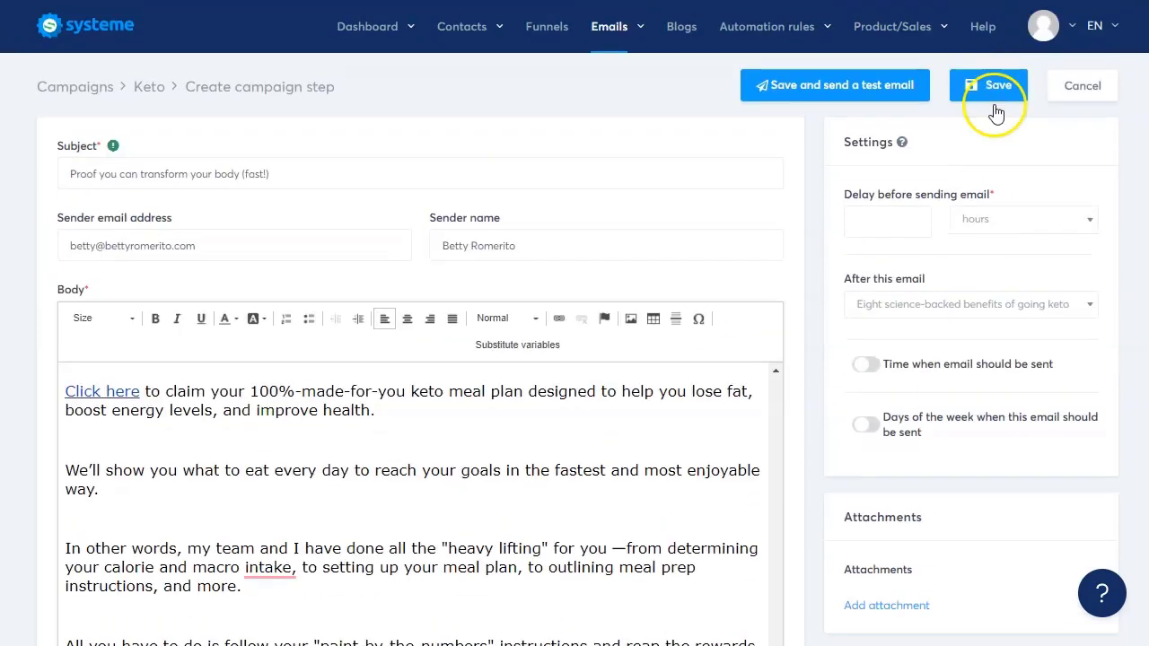
pyautogui.click(893, 219)
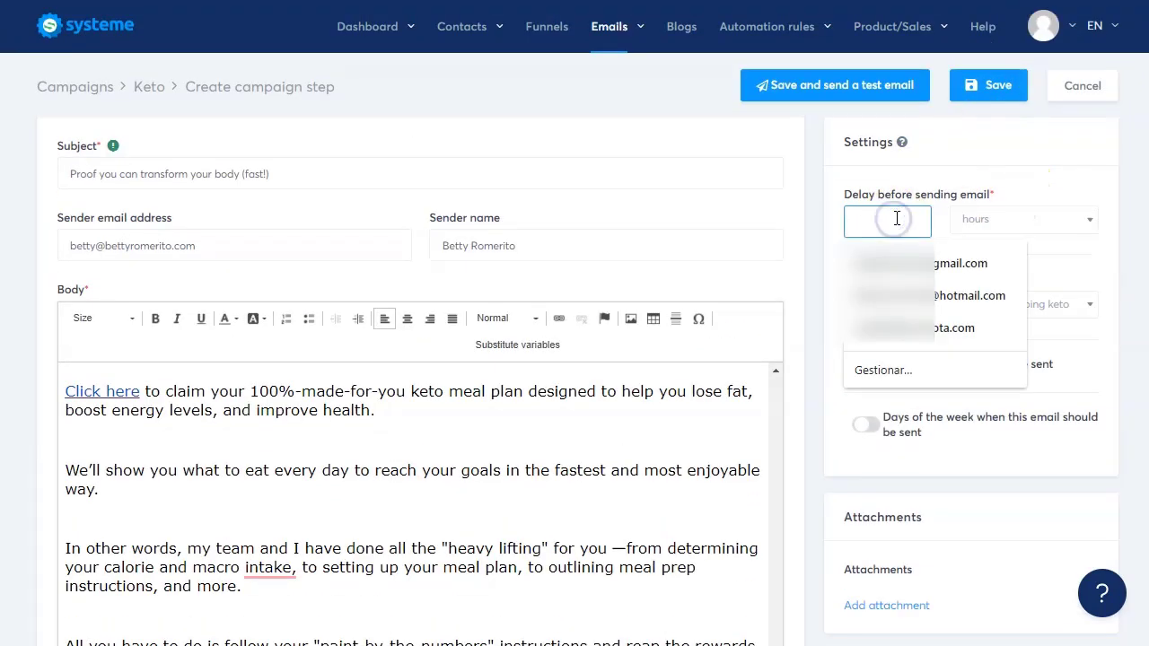
pyautogui.write('1')
pyautogui.click(993, 223)
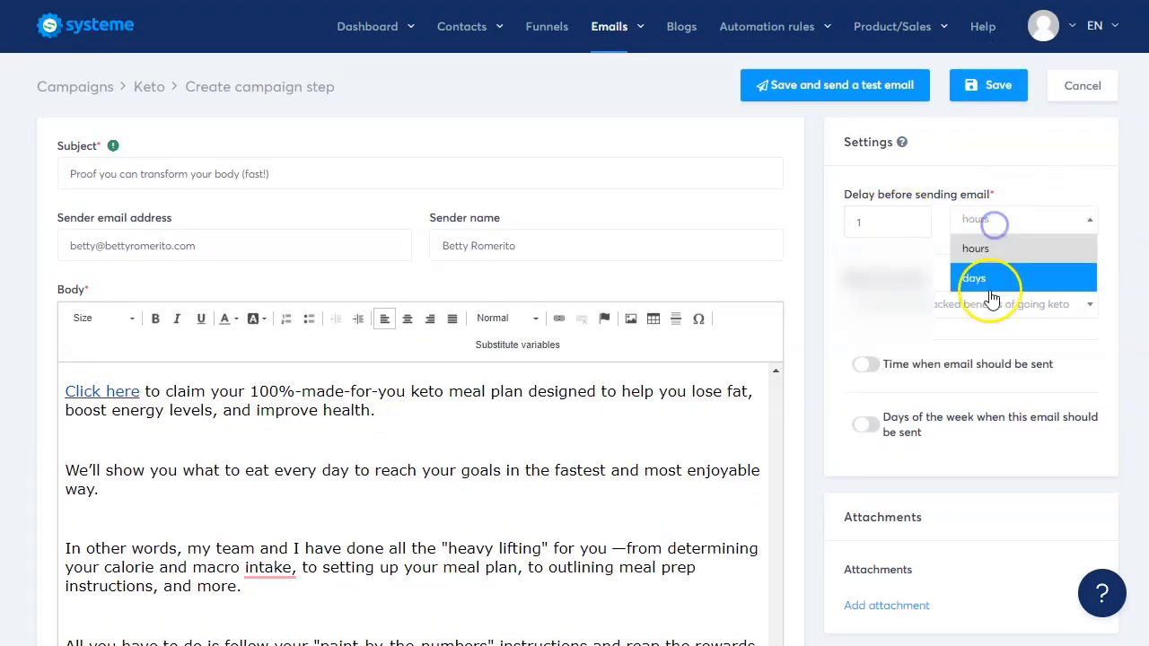
pyautogui.click(985, 280)
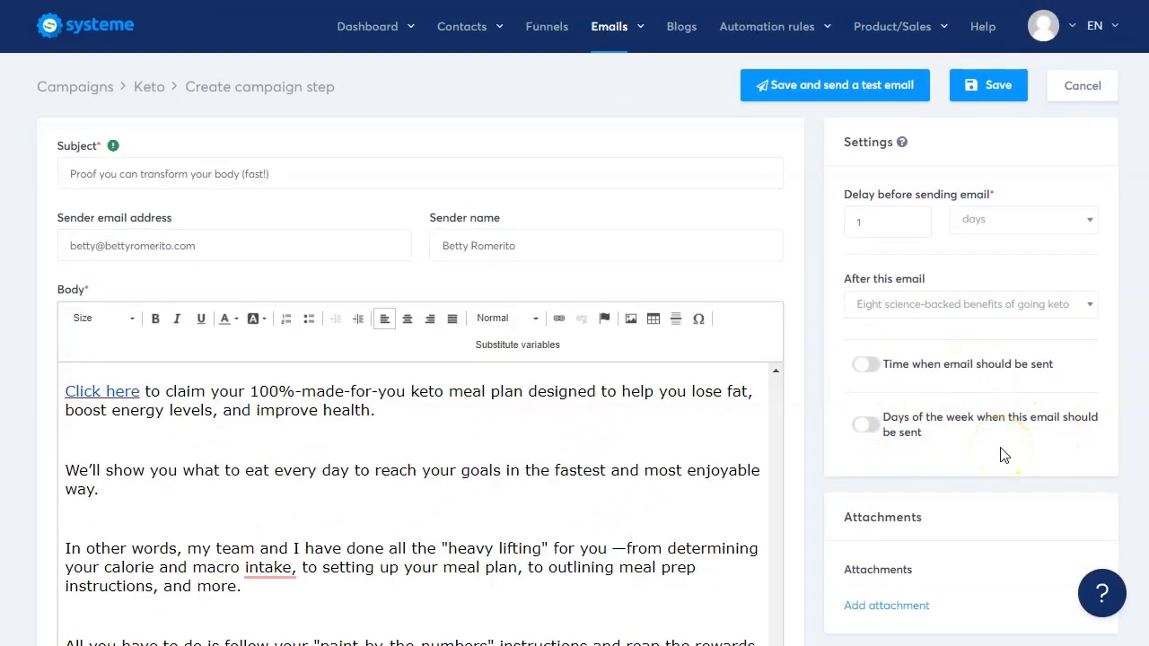
pyautogui.click(993, 86)
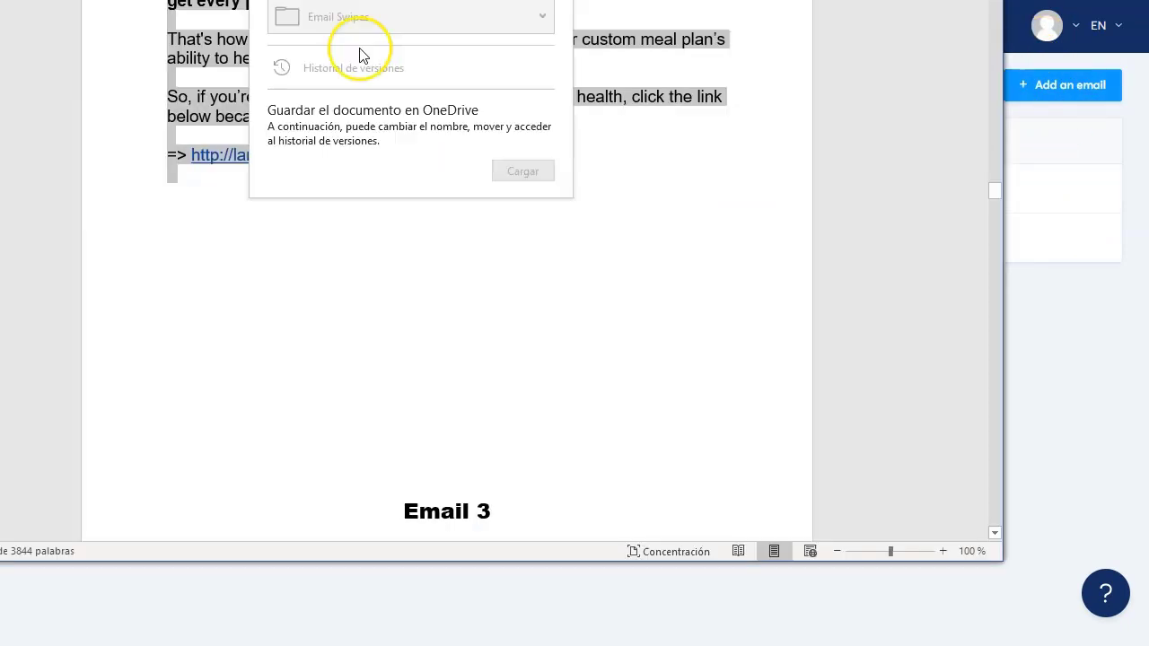
# Examine the remaining email swipes in the Word document from Email 3 through the end, and return to Email 1.
pyautogui.click(372, 284)
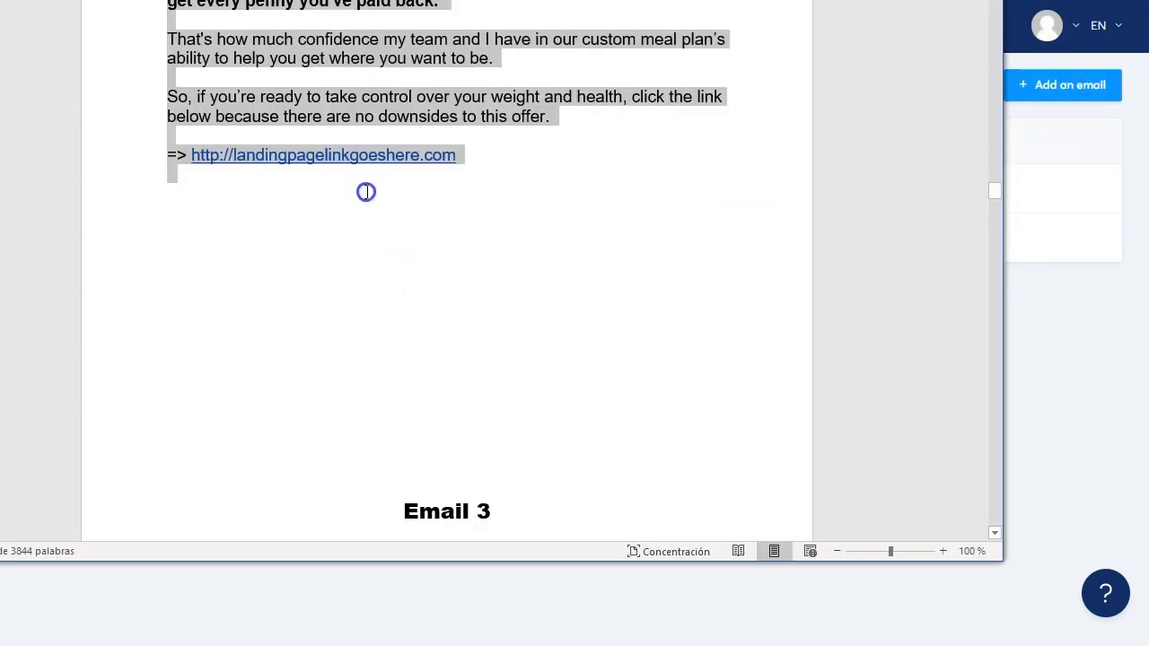
pyautogui.scroll(-8, 364, 189)
pyautogui.scroll(-20, 365, 199)
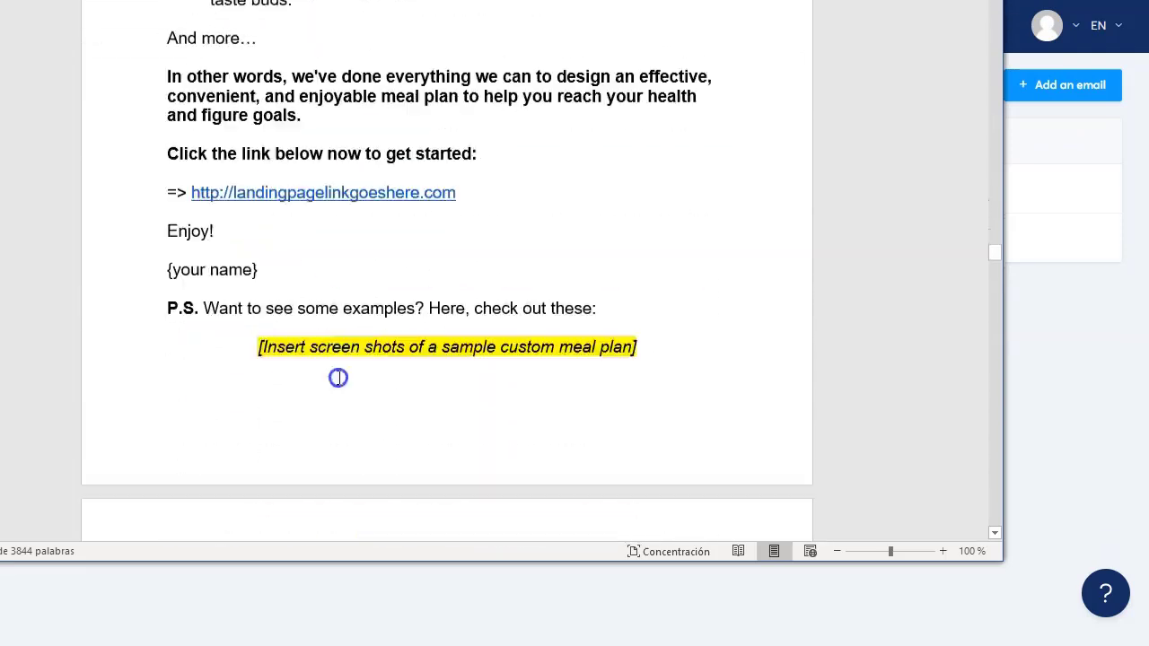
pyautogui.scroll(-20, 356, 357)
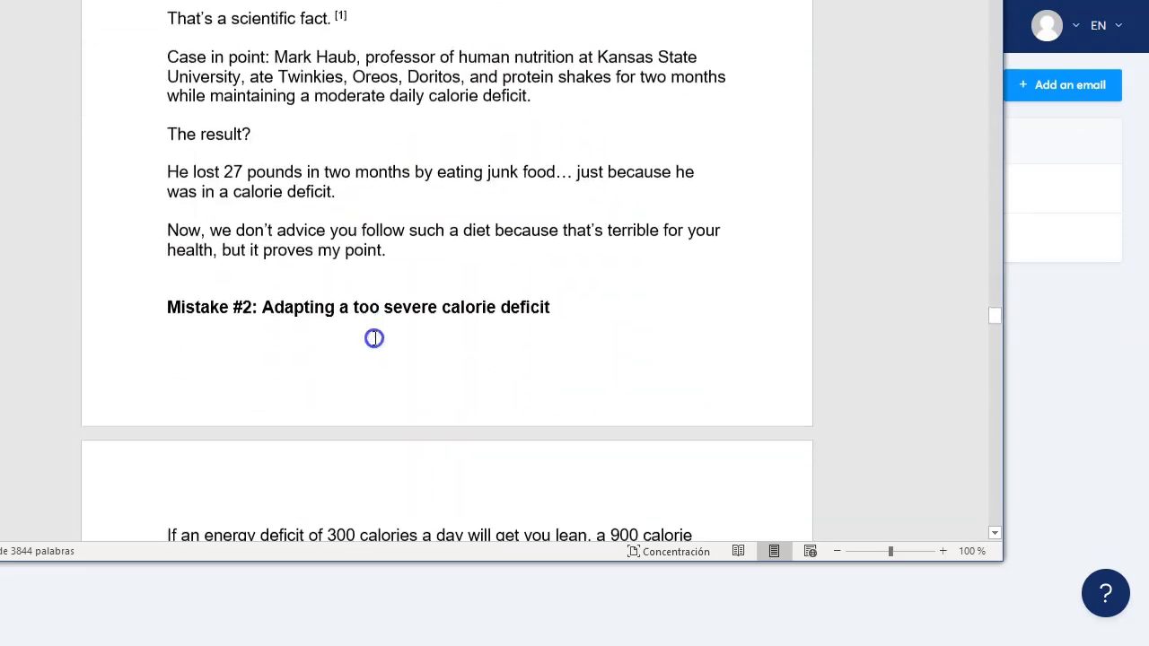
pyautogui.scroll(-20, 385, 321)
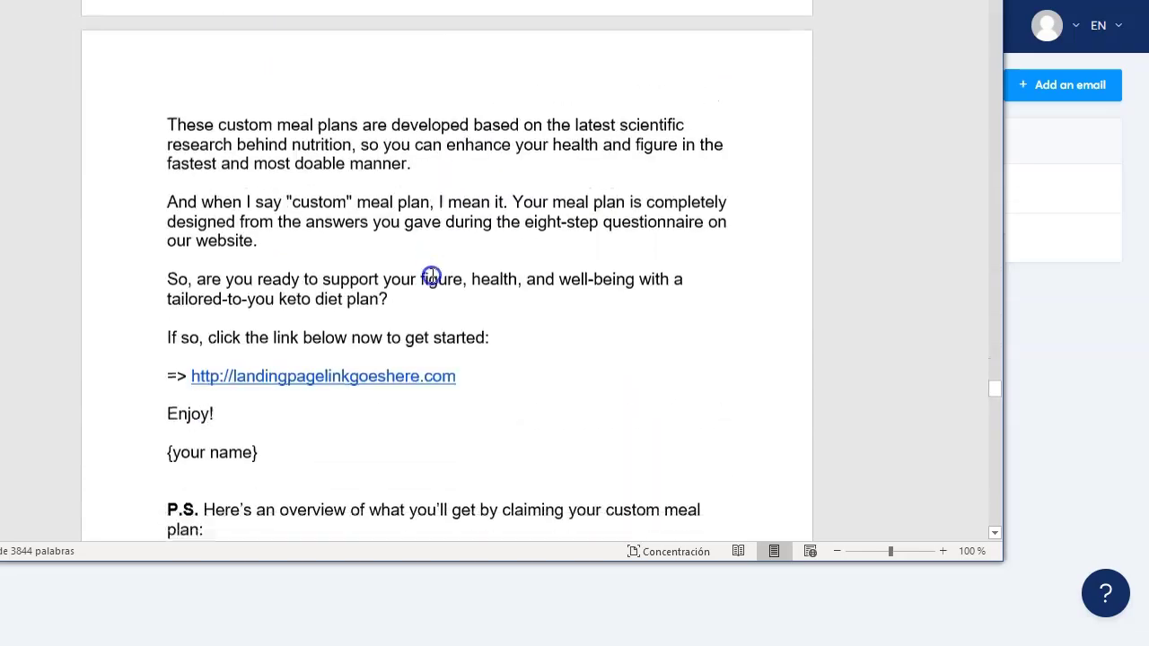
pyautogui.scroll(-20, 432, 273)
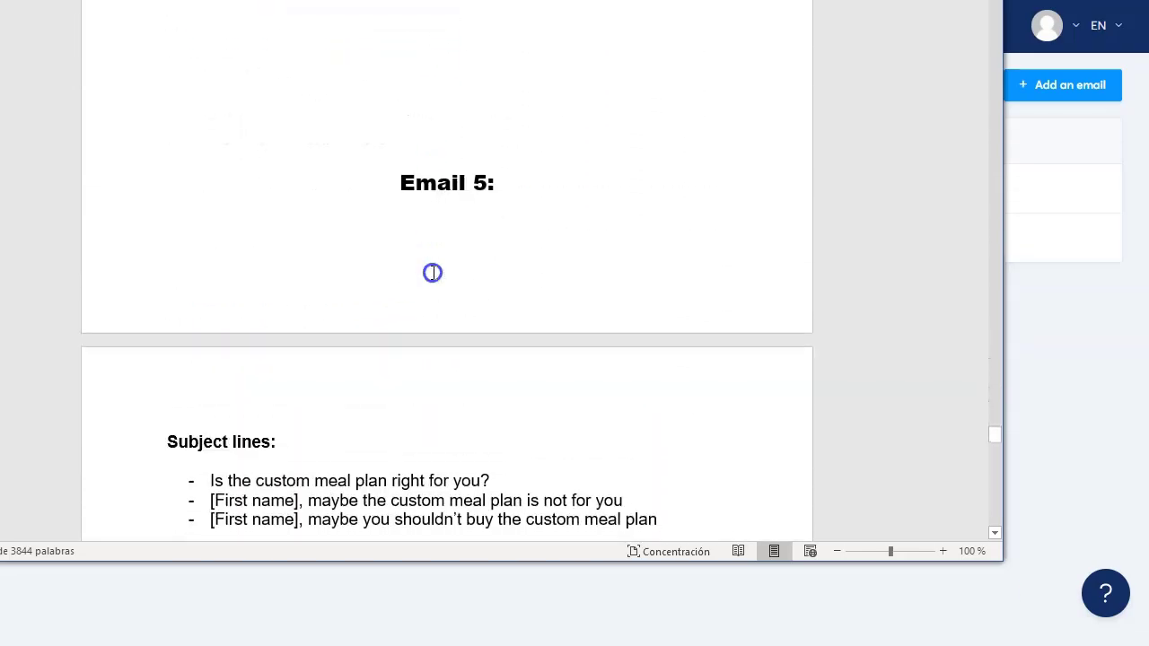
pyautogui.scroll(-20, 410, 333)
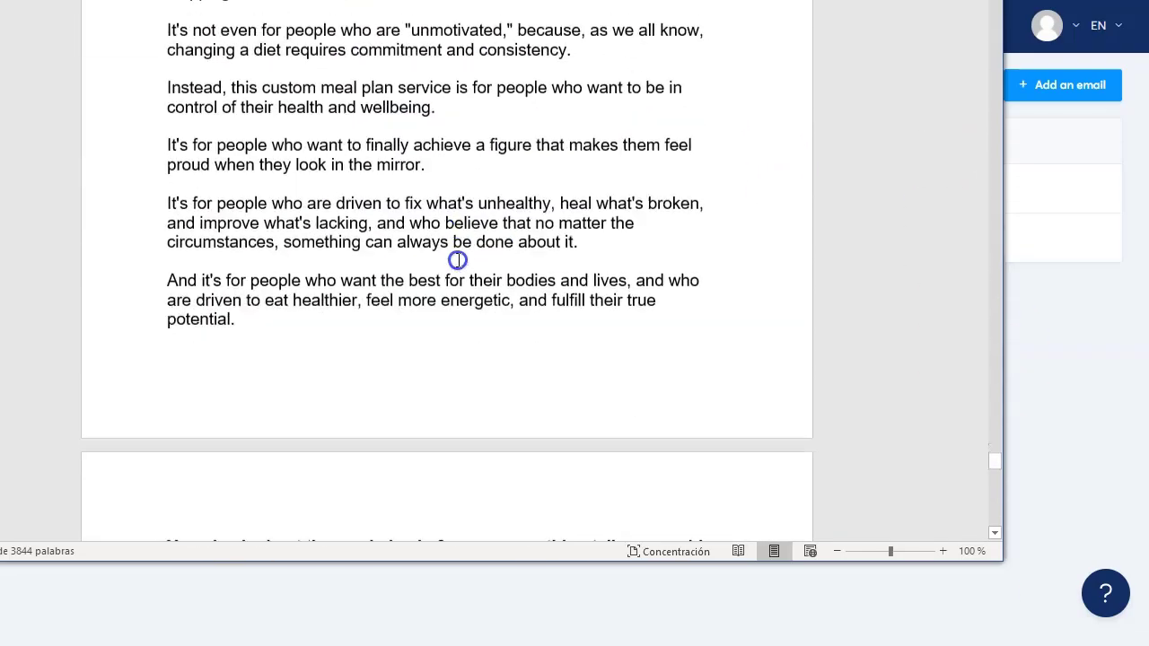
pyautogui.scroll(-20, 458, 260)
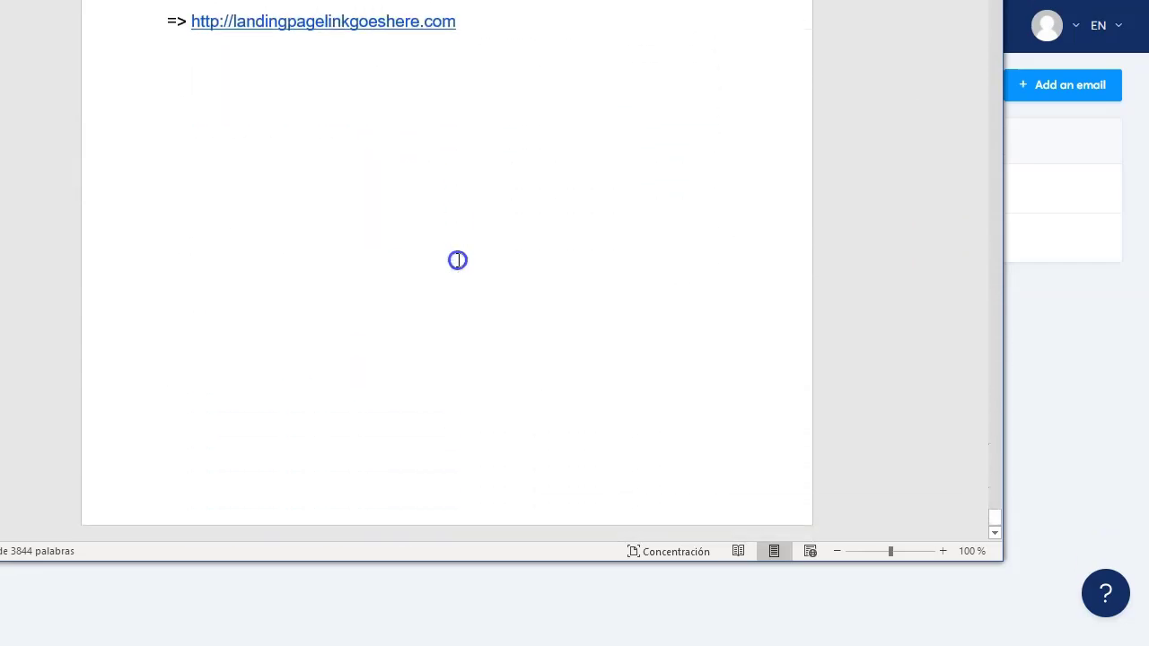
pyautogui.scroll(10, 458, 260)
pyautogui.hotkey('ctrl', 'Home')
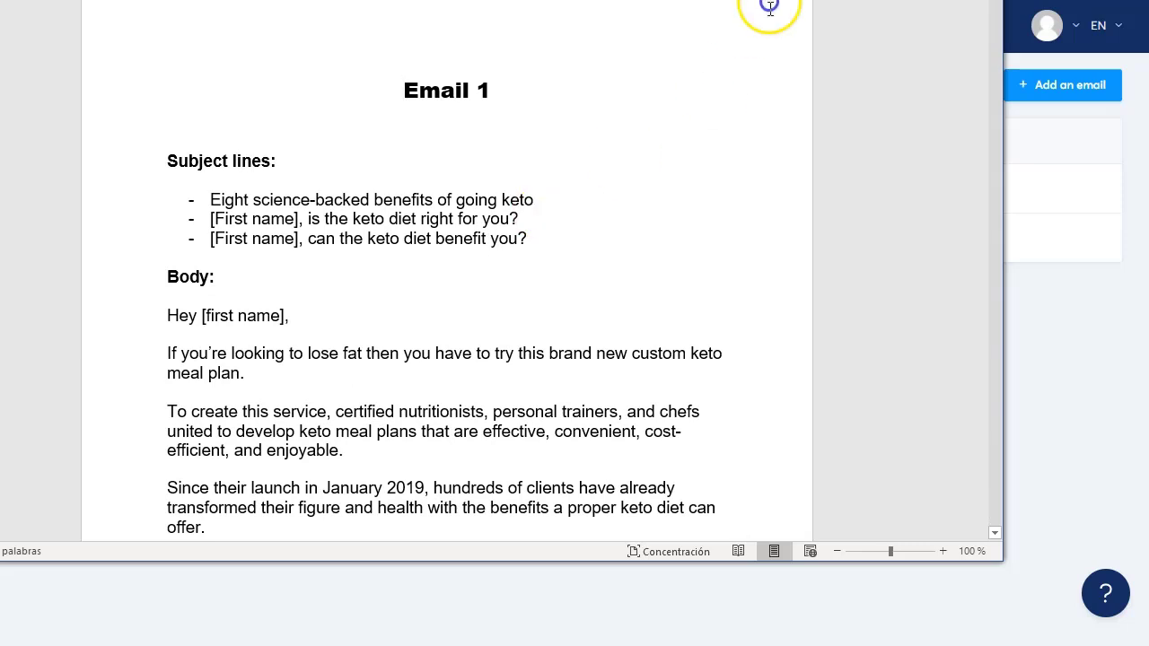
# Switch back to systeme.io and open the squeeze page's automation rules in the keto diet optin funnel.
pyautogui.click(1063, 323)
pyautogui.moveTo(437, 52)
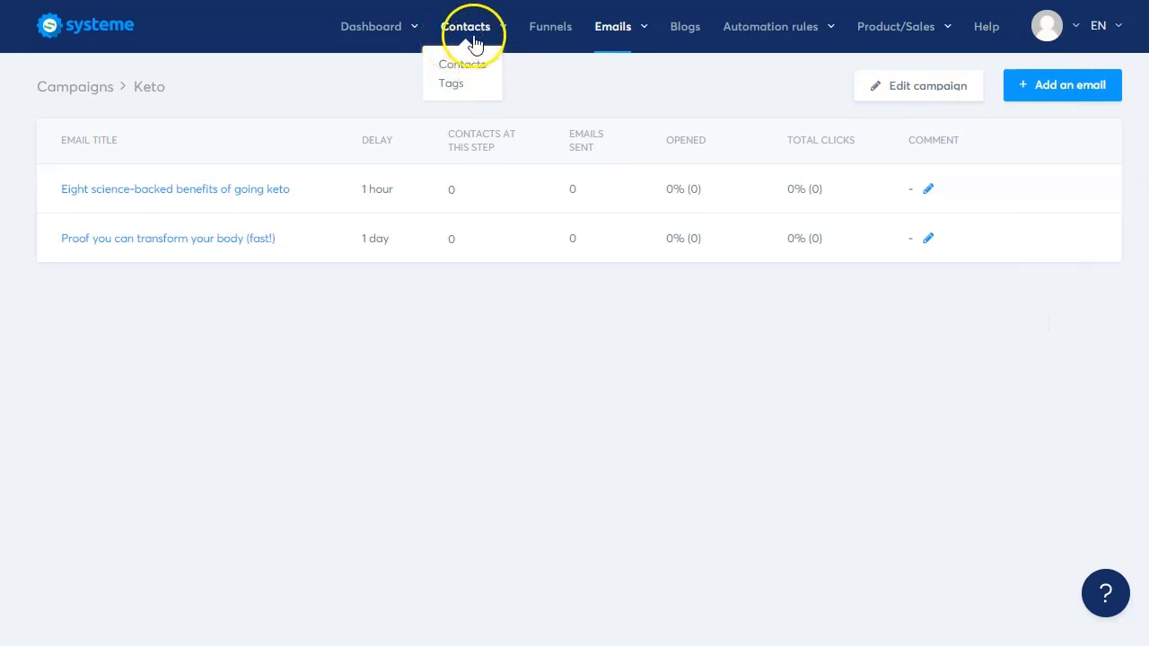
pyautogui.moveTo(898, 28)
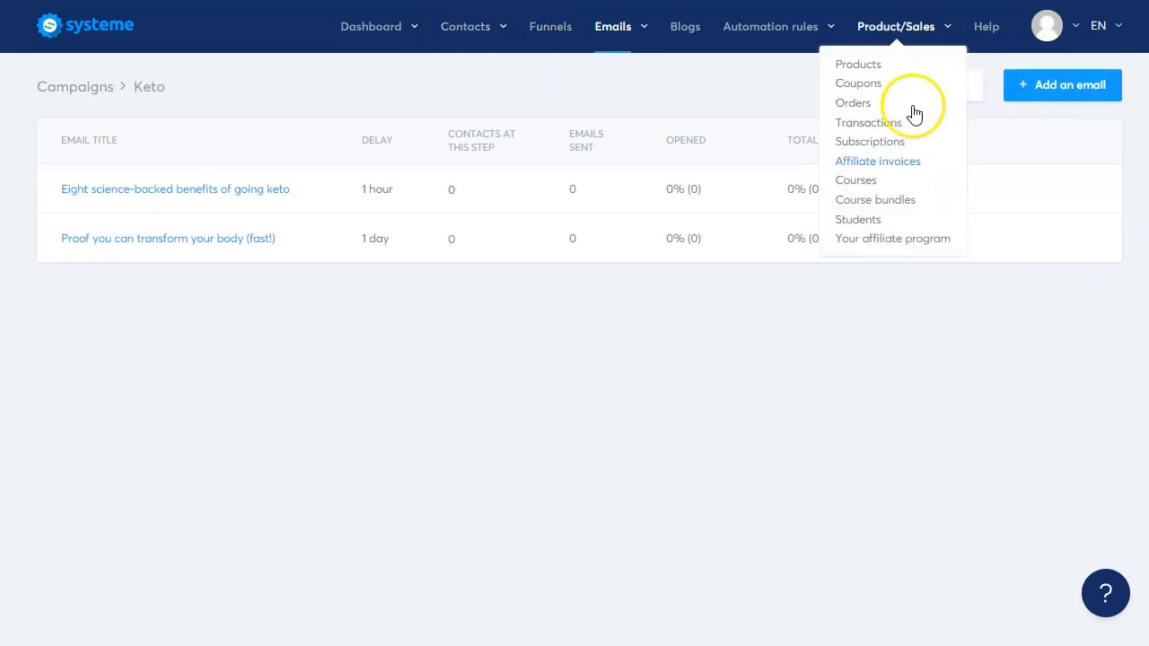
pyautogui.click(562, 42)
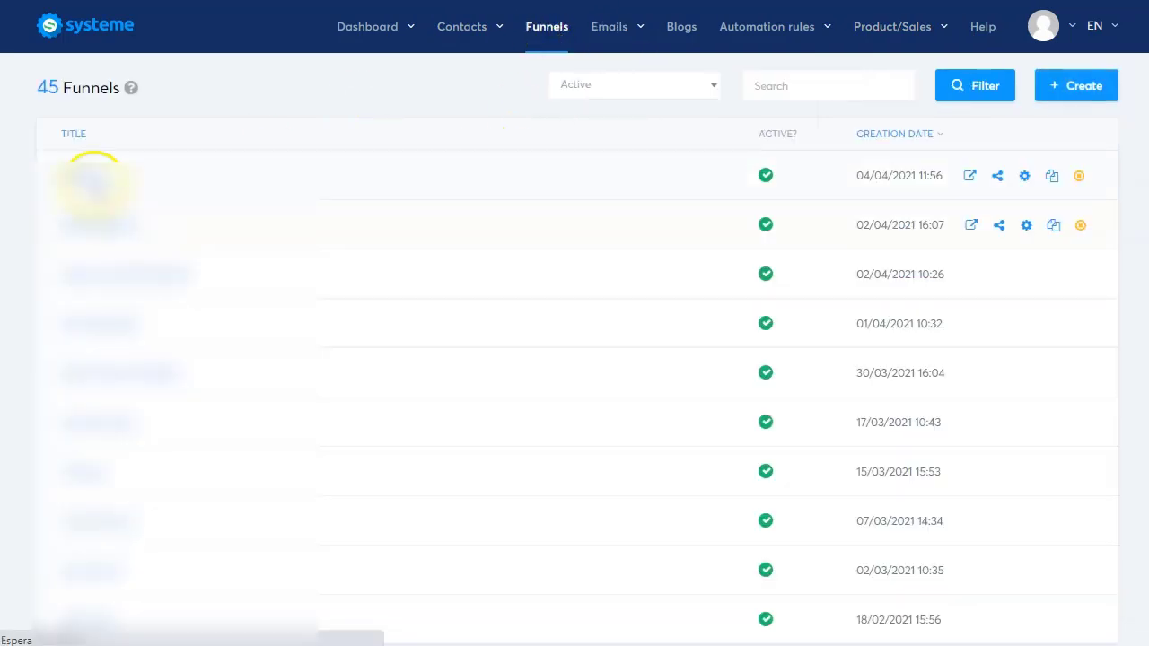
pyautogui.click(512, 313)
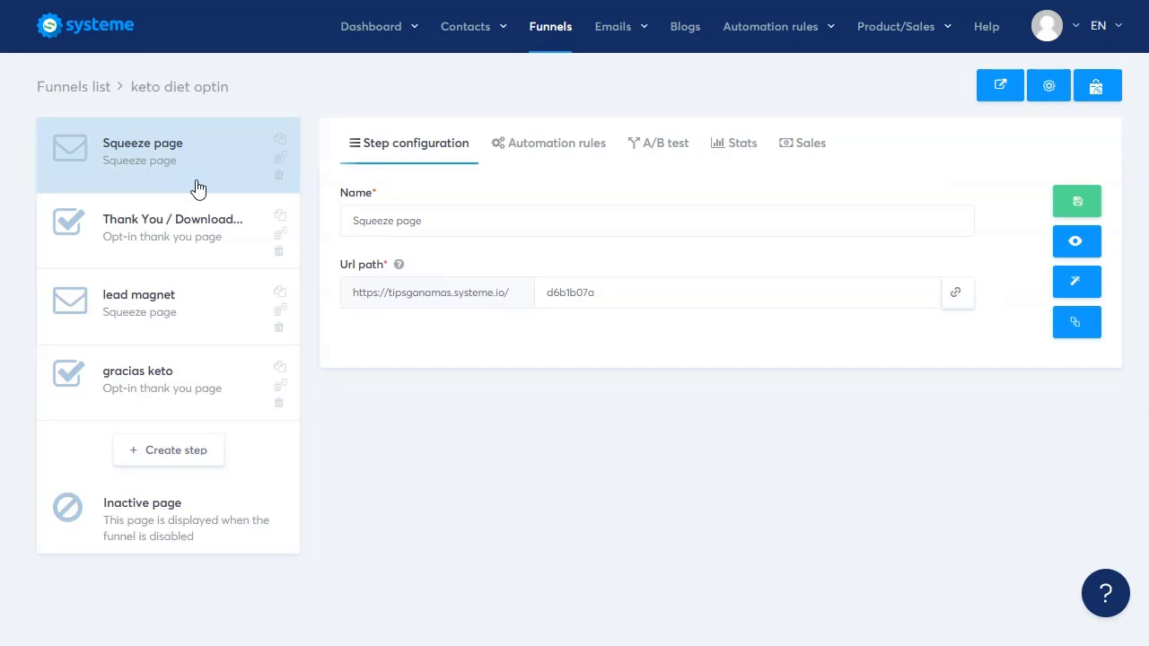
pyautogui.click(543, 144)
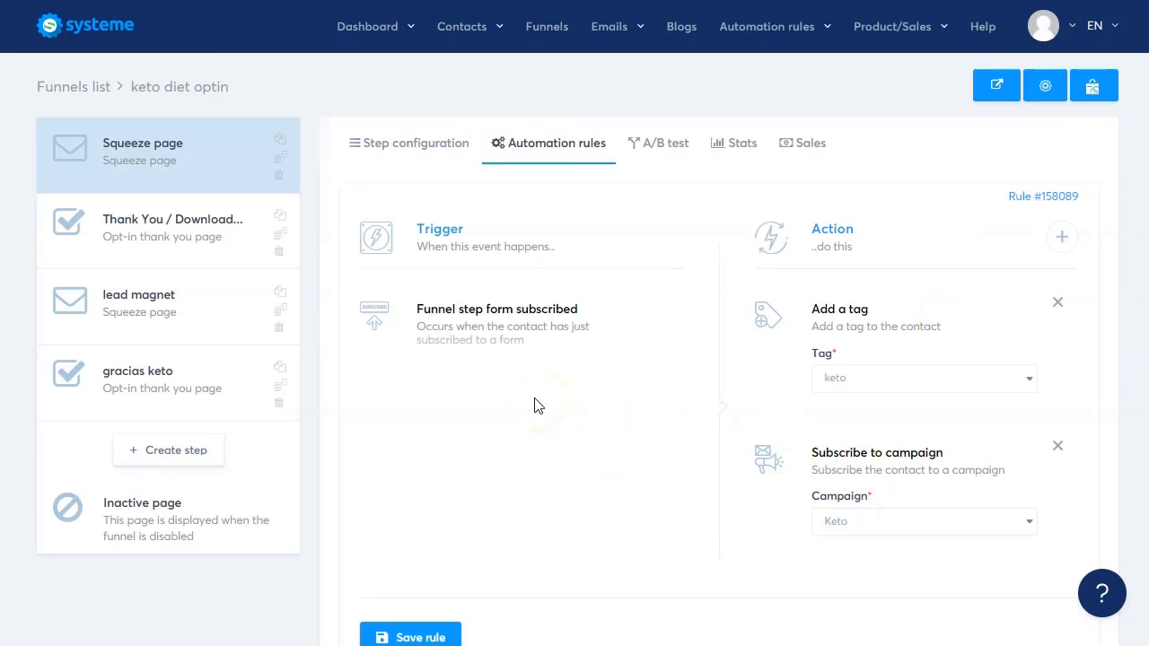
# Add an action to the squeeze page's "Page visited" rule that gives the contact the keto tag.
pyautogui.scroll(-1, 534, 405)
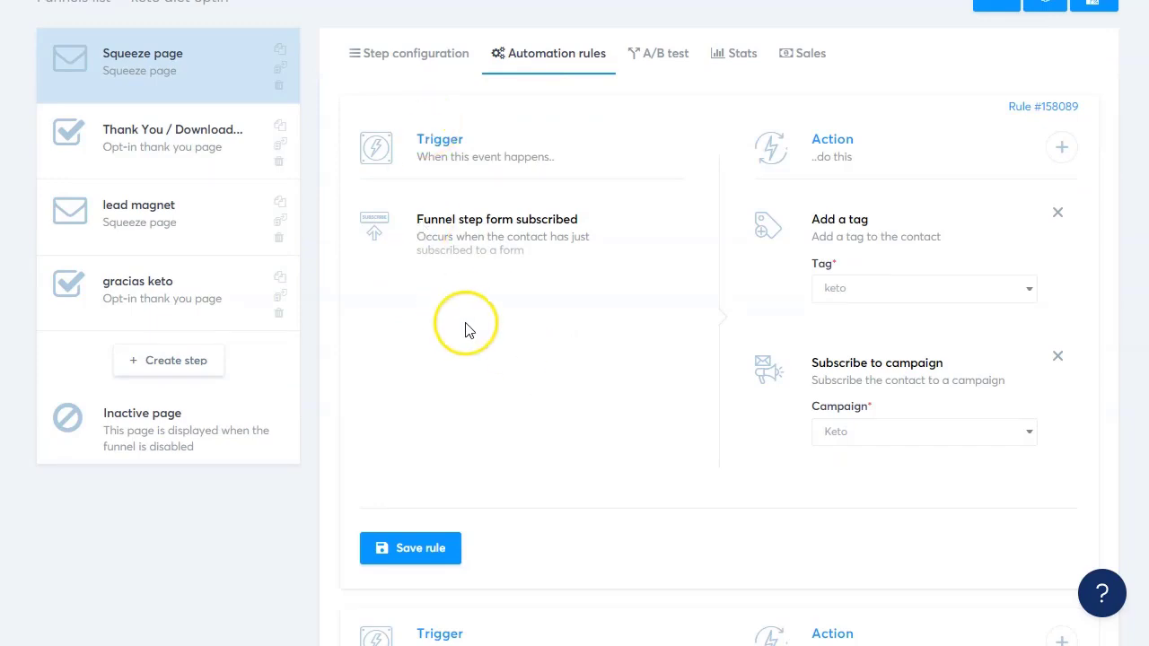
pyautogui.scroll(-3, 467, 335)
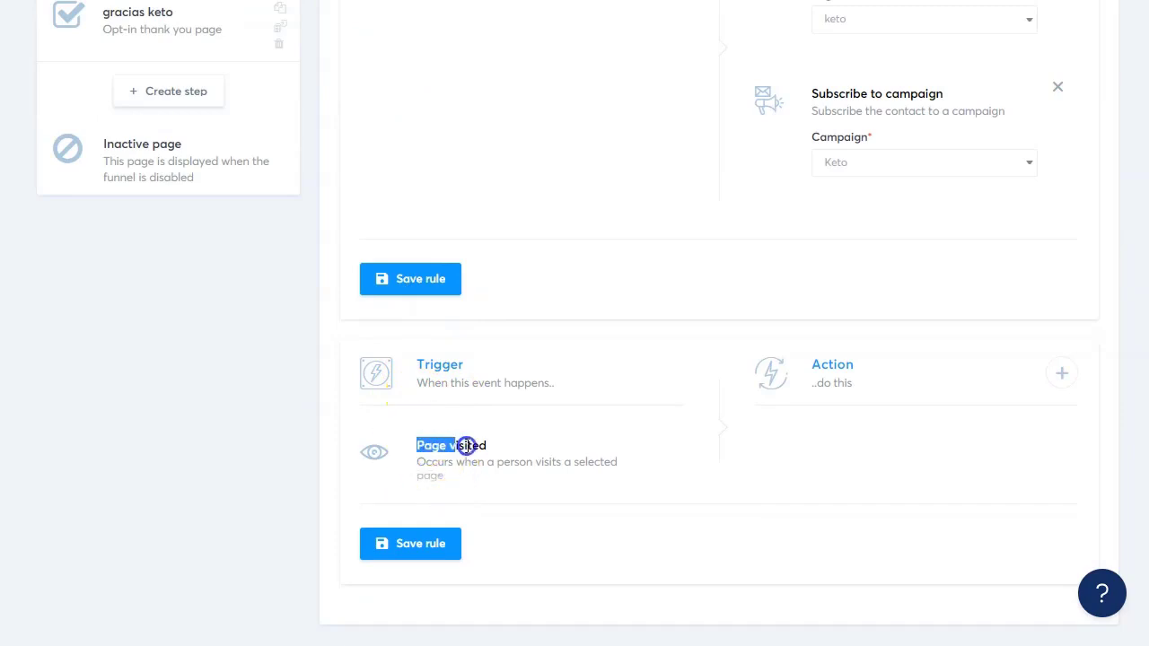
pyautogui.click(491, 486)
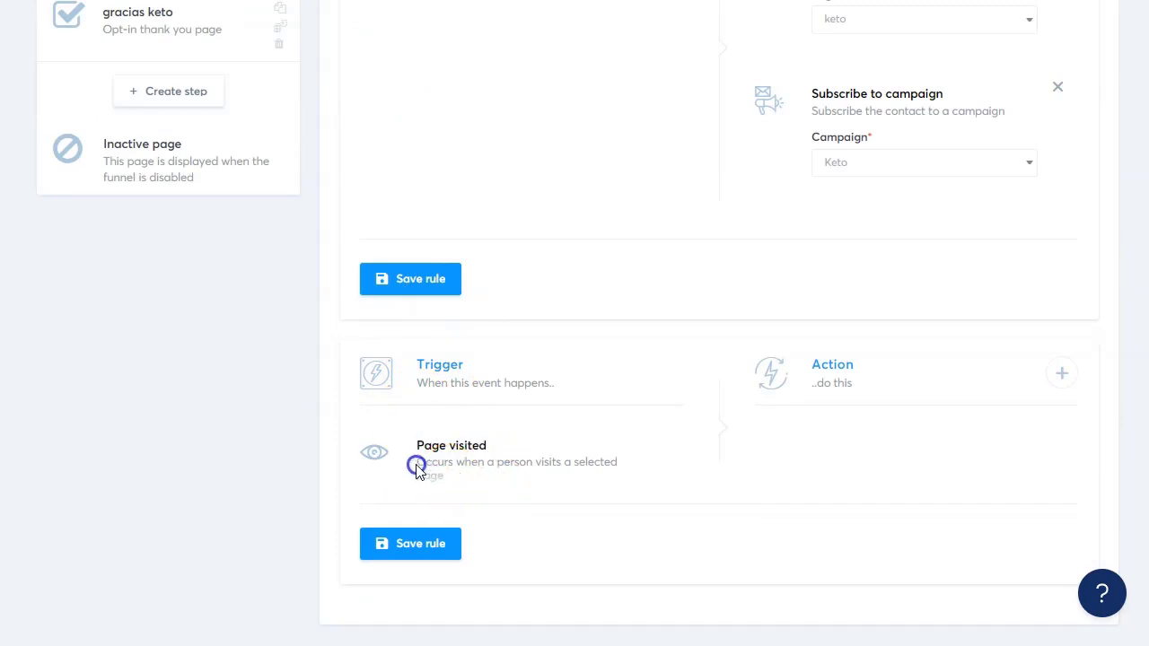
pyautogui.click(526, 467)
pyautogui.click(1056, 377)
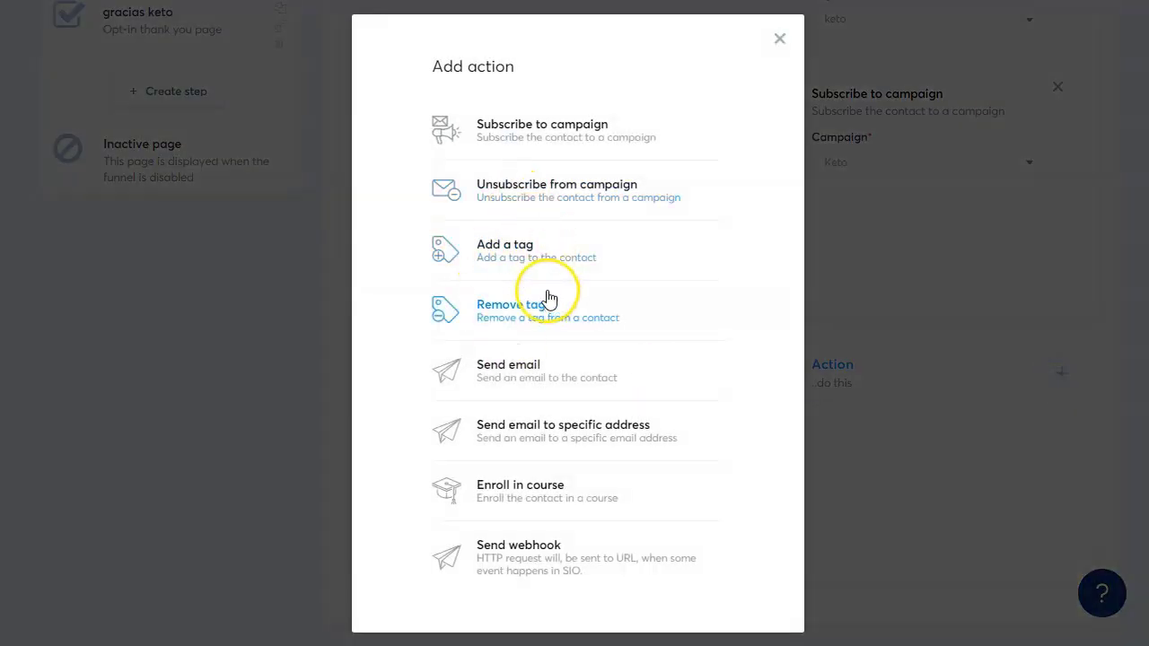
pyautogui.click(532, 268)
pyautogui.click(942, 512)
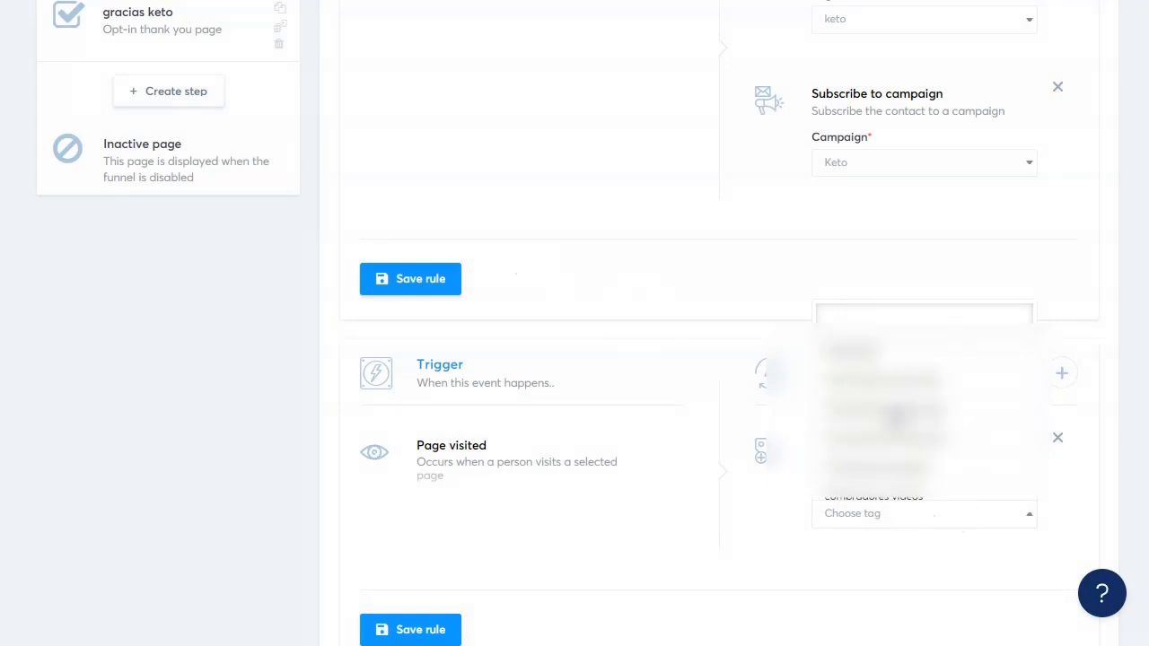
pyautogui.click(923, 367)
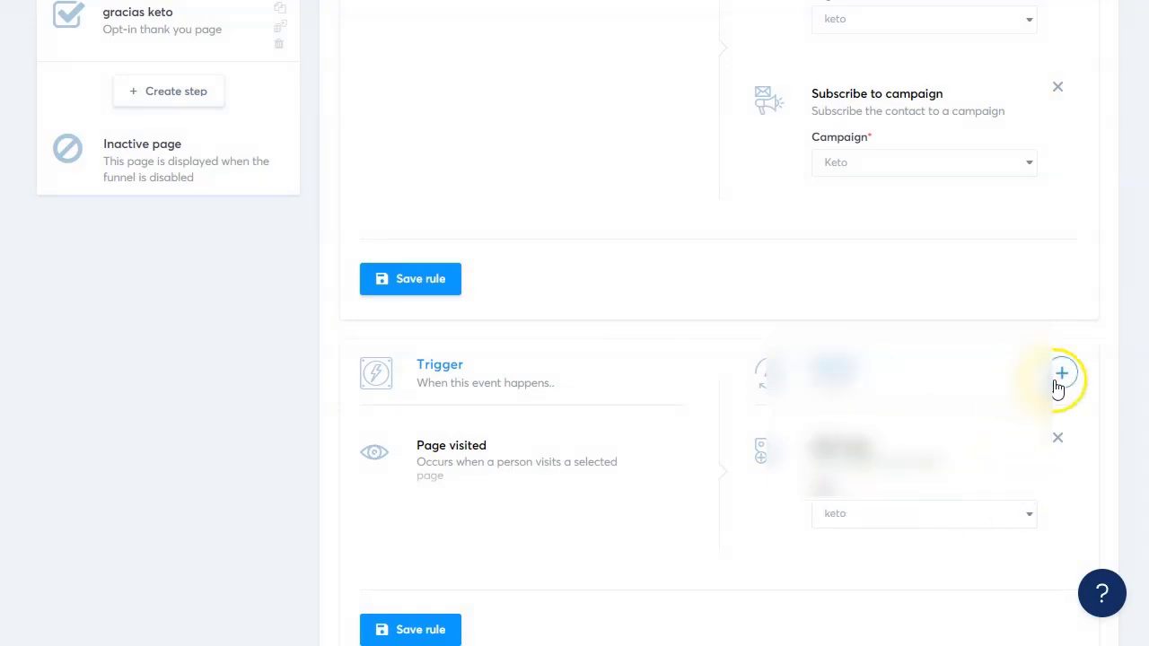
# Add a "Subscribe to campaign" action for the Keto campaign to the "Page visited" rule and save the rule.
pyautogui.click(1061, 372)
pyautogui.click(526, 134)
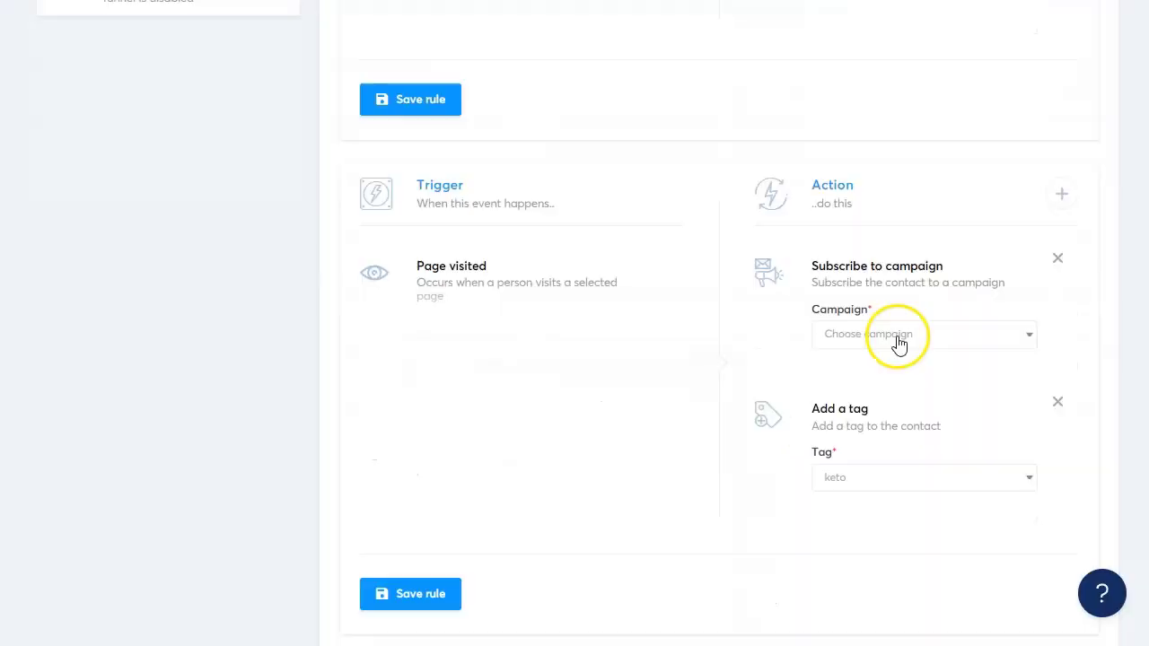
pyautogui.click(898, 335)
pyautogui.click(878, 438)
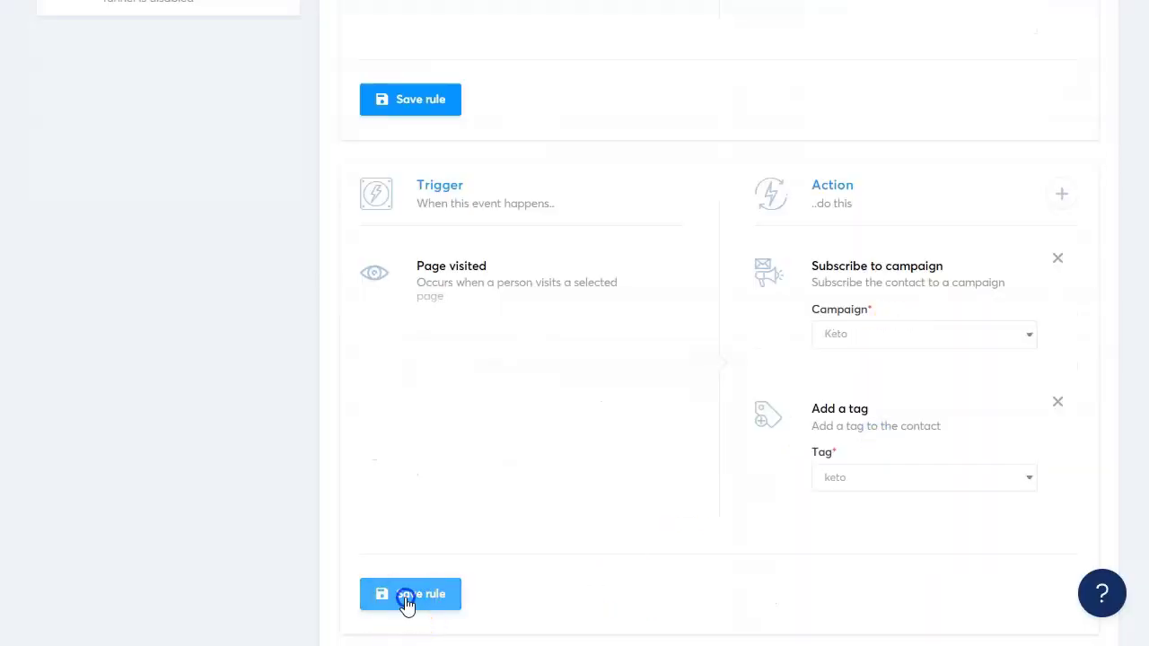
pyautogui.click(664, 370)
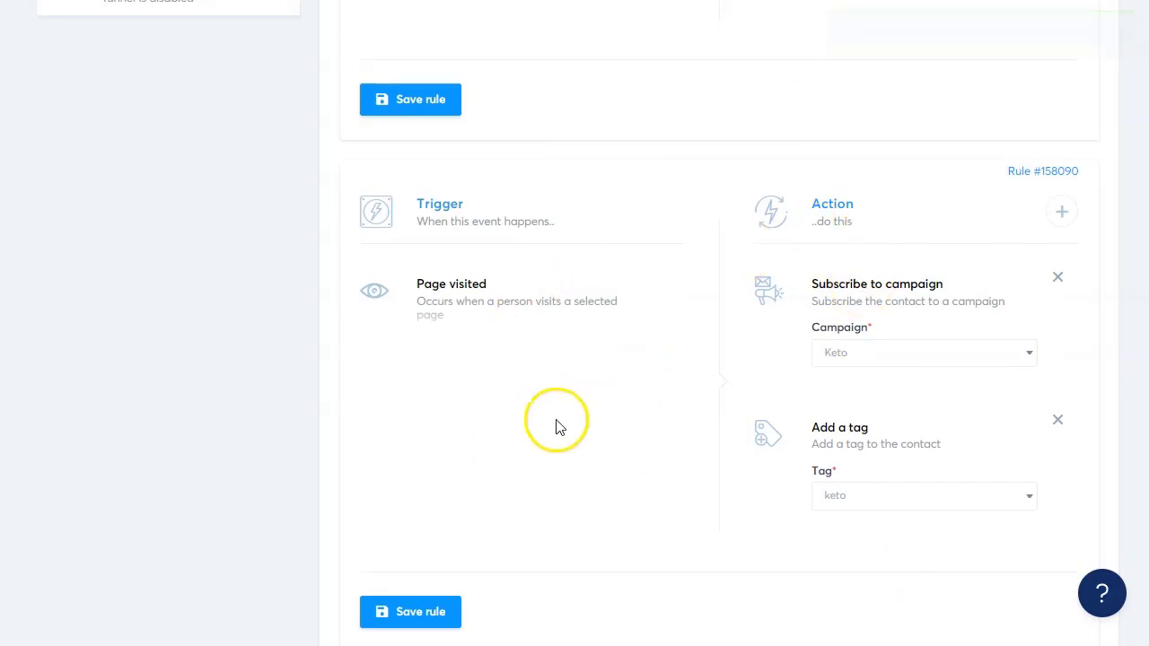
# Review both squeeze page rules, remove the campaign and tag actions from the "Page visited" rule, and save it.
pyautogui.scroll(10, 557, 425)
pyautogui.scroll(-1, 583, 442)
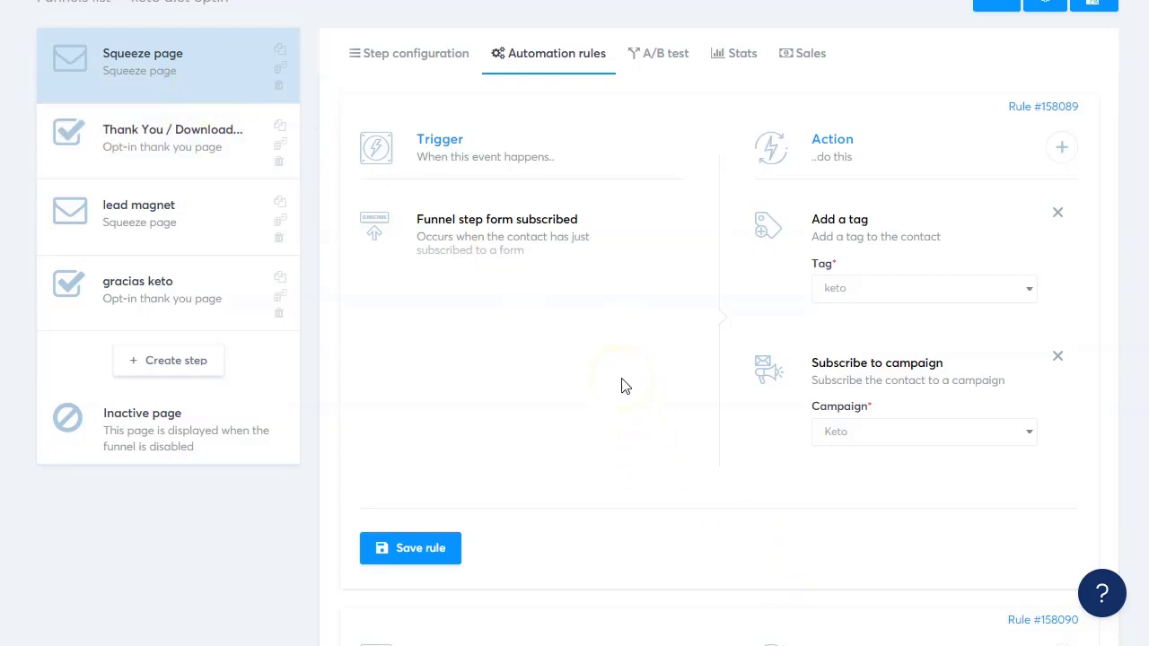
pyautogui.scroll(-5, 625, 386)
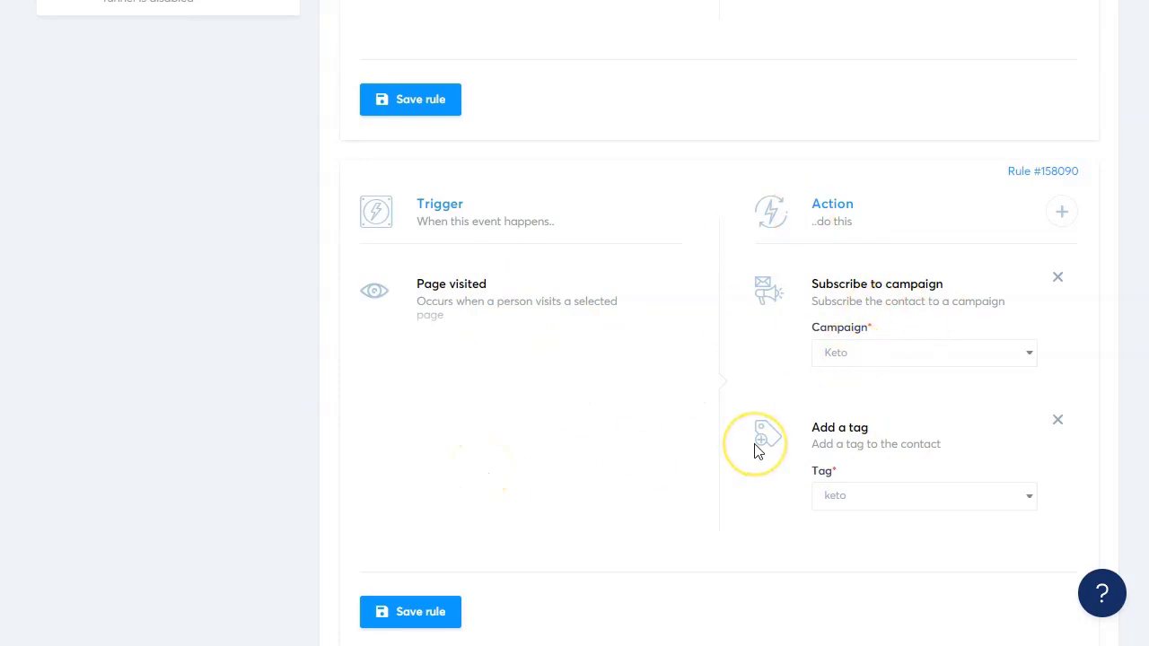
pyautogui.click(1059, 276)
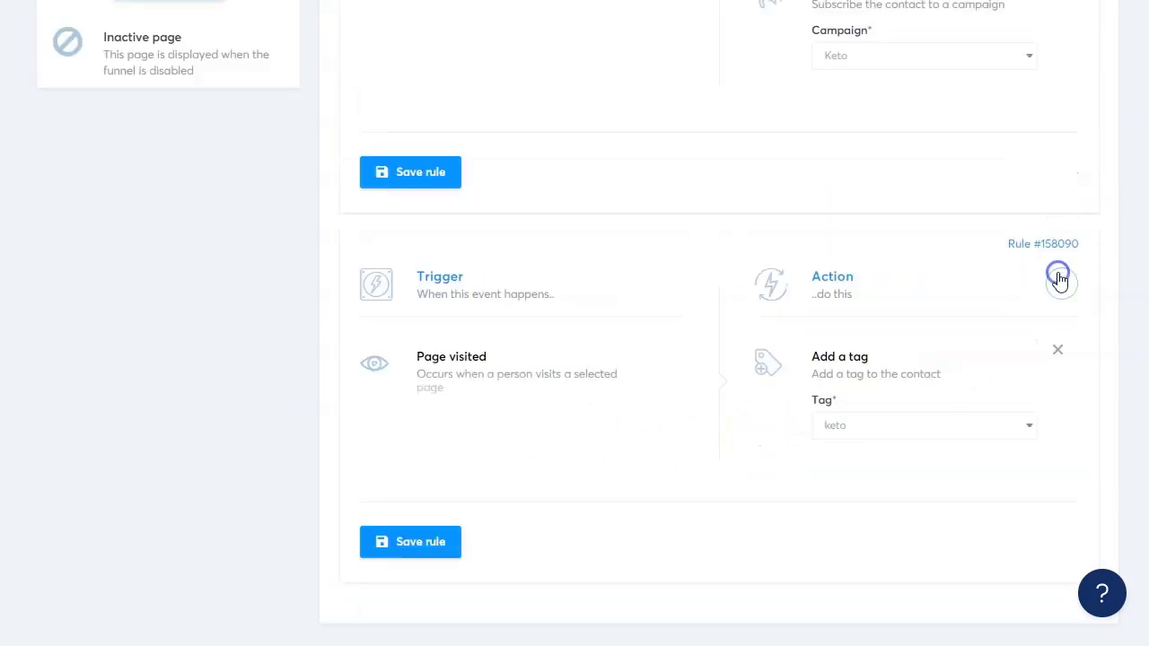
pyautogui.click(1058, 350)
pyautogui.click(419, 543)
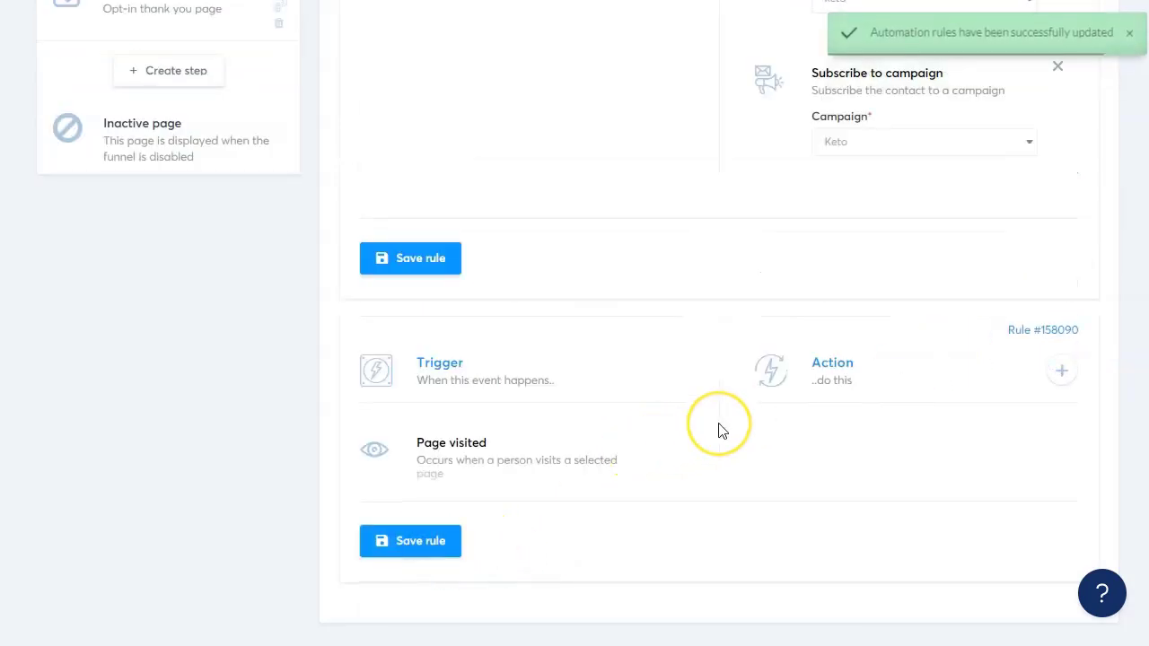
# Return to the squeeze page's step configuration and copy its page URL.
pyautogui.scroll(5, 718, 431)
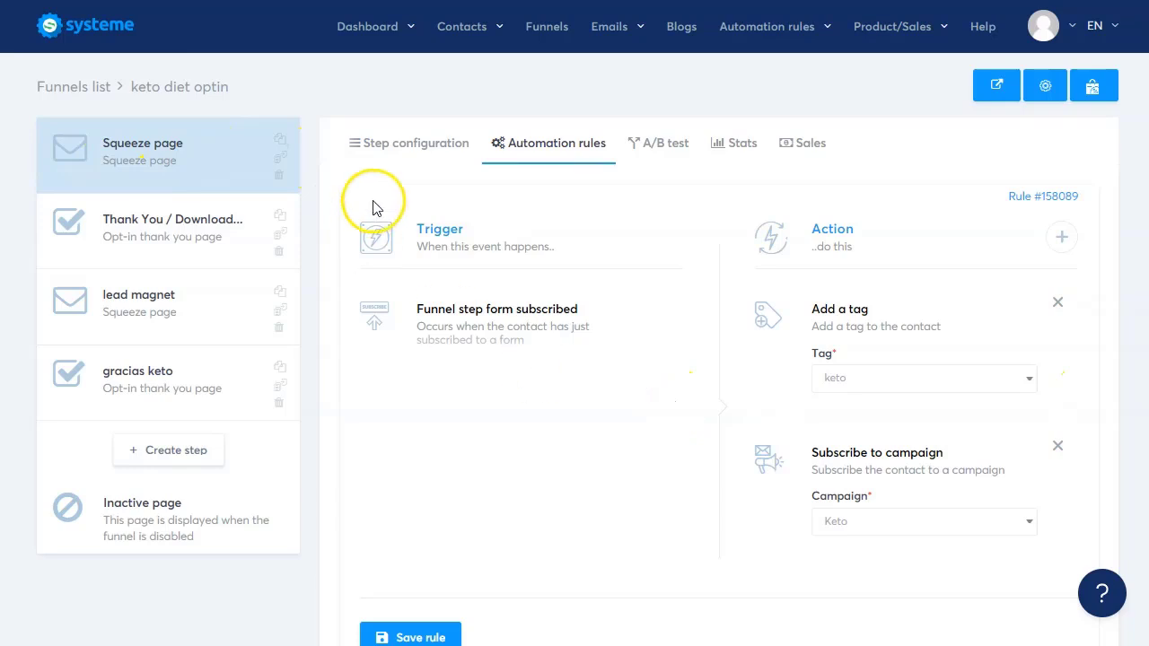
pyautogui.click(428, 151)
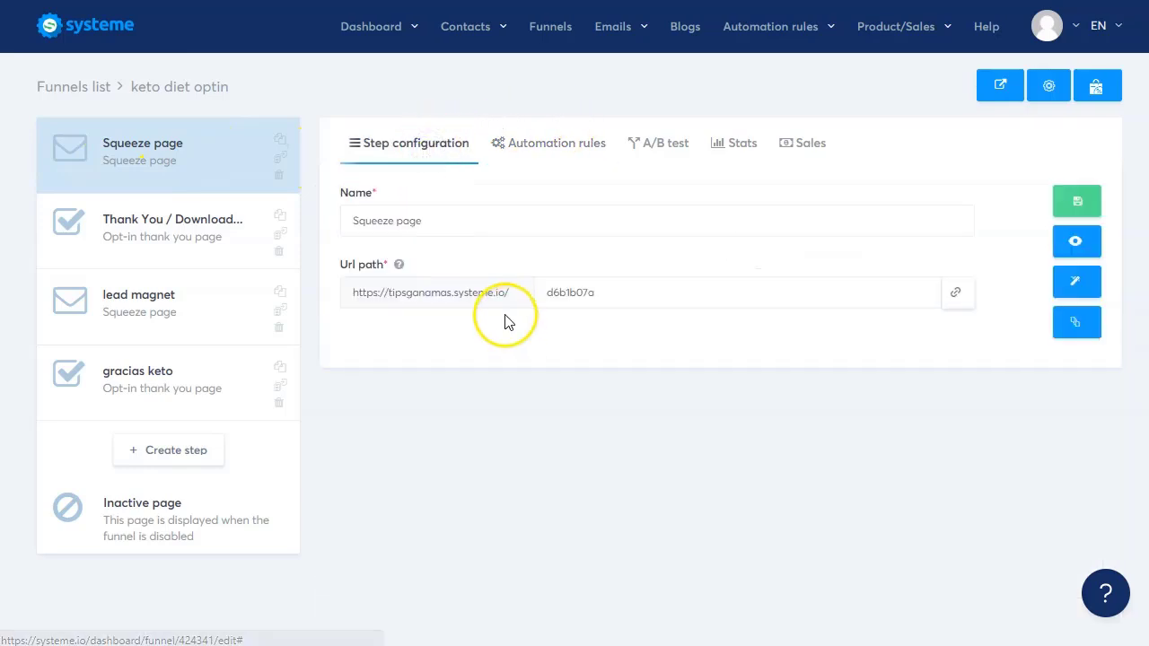
pyautogui.click(958, 297)
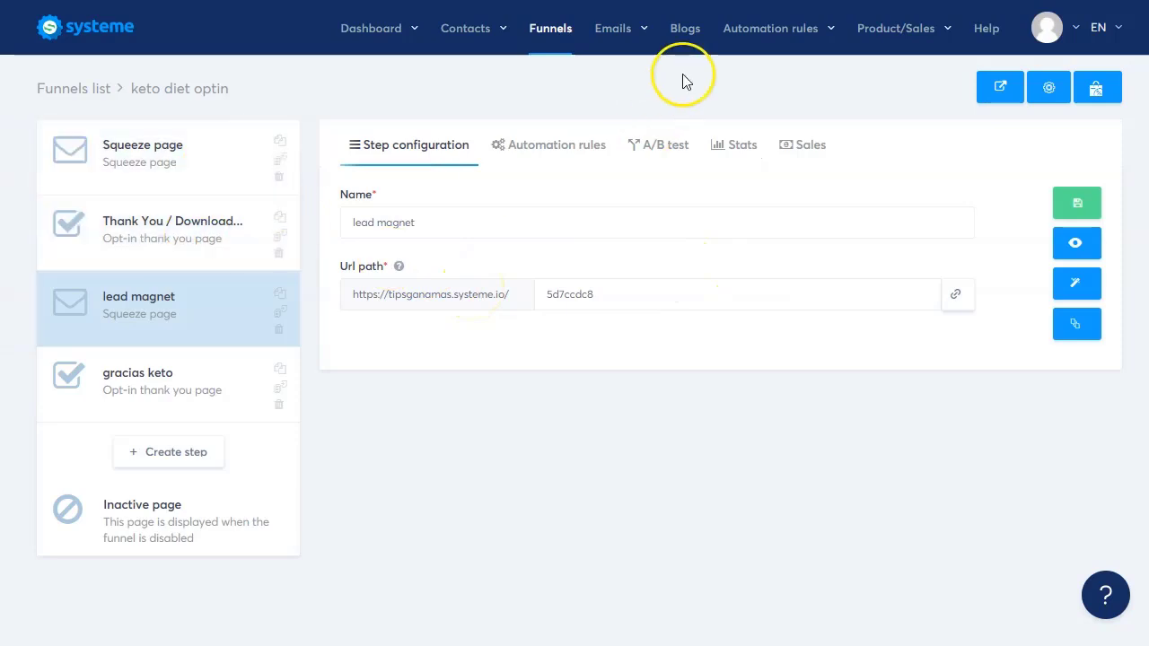
# Open the Keto email campaign and check its emails and their sending delays.
pyautogui.moveTo(613, 36)
pyautogui.click(611, 84)
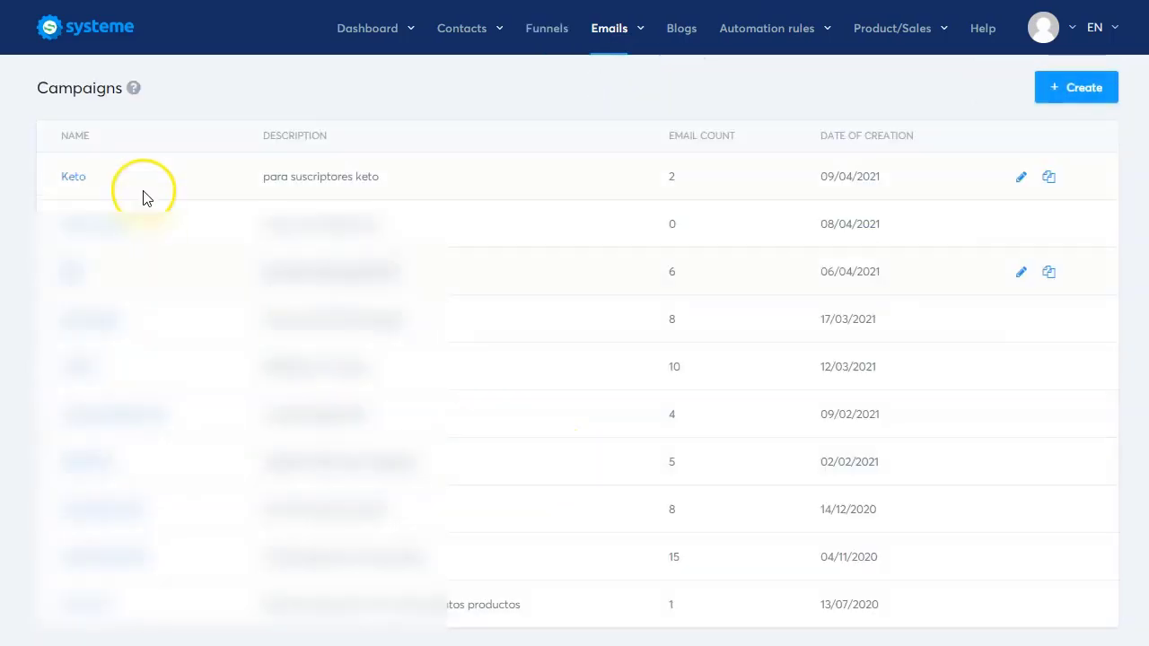
pyautogui.click(74, 178)
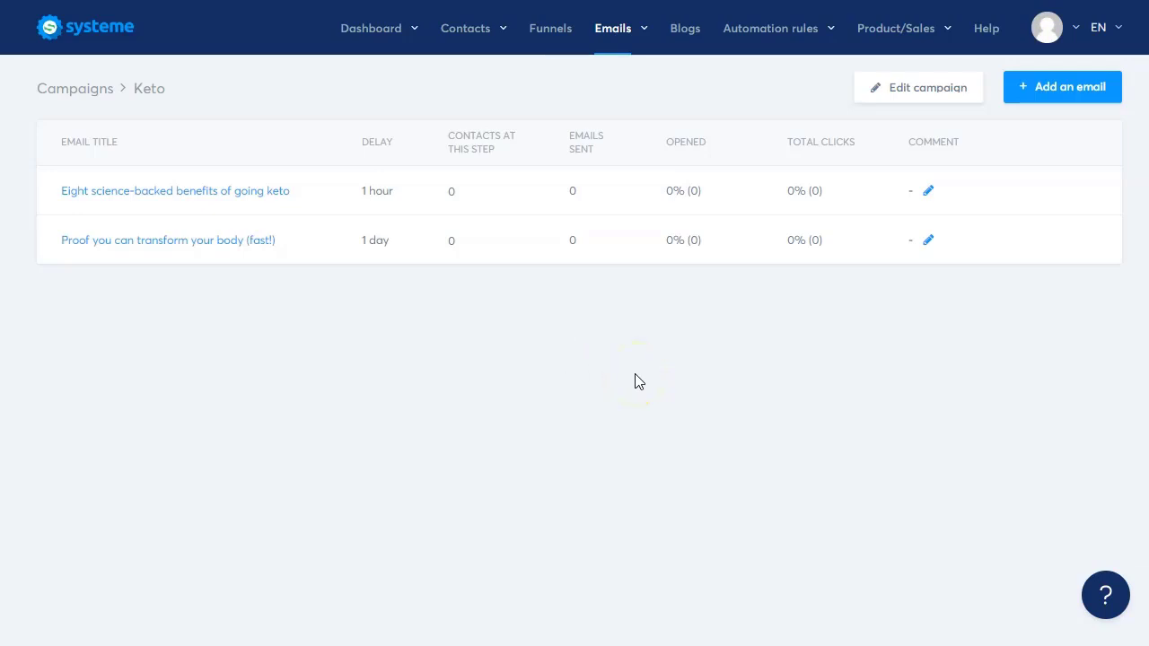
pyautogui.moveTo(468, 40)
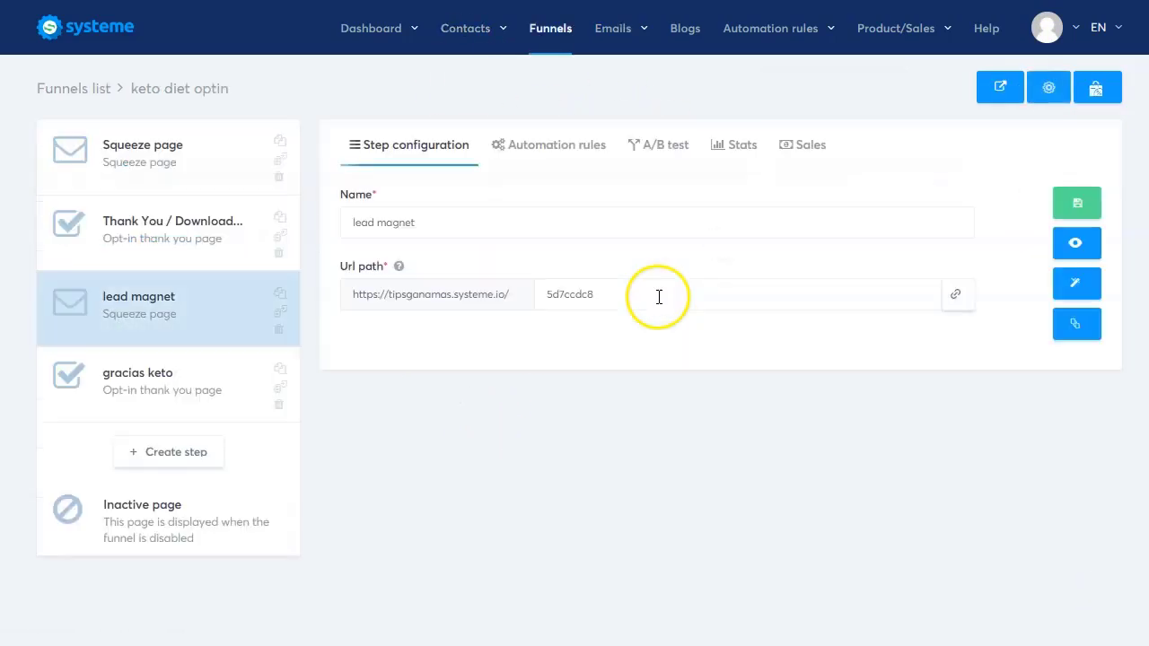
# Review the automation rules of the lead magnet step and the squeeze page in the keto diet optin funnel.
pyautogui.moveTo(614, 49)
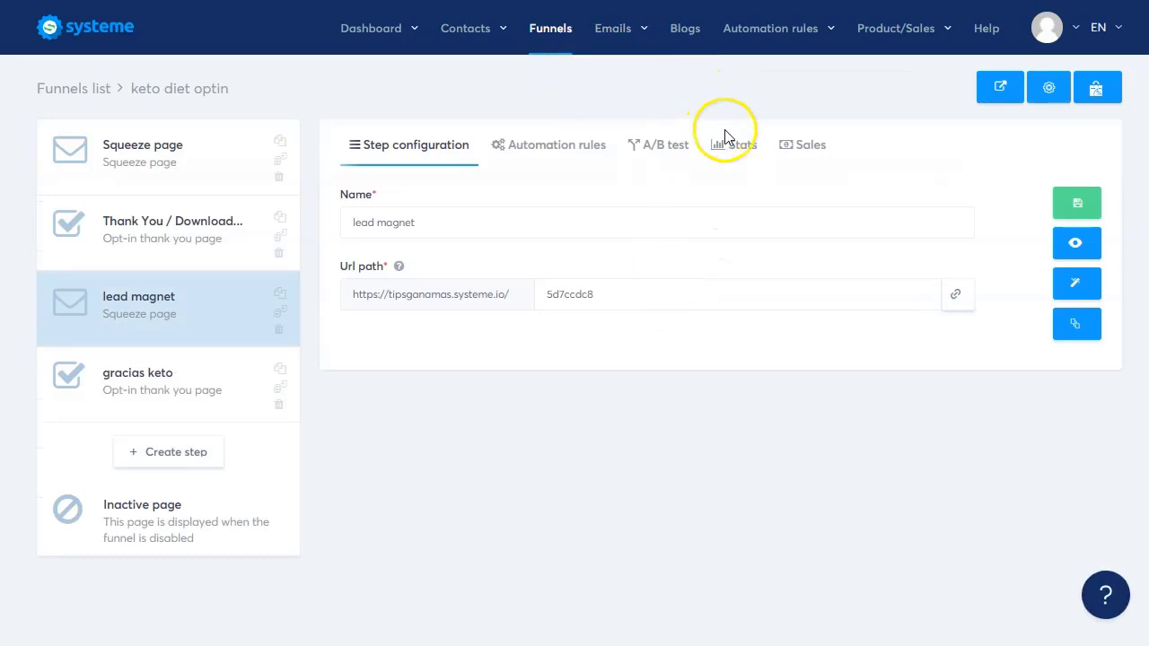
pyautogui.click(561, 147)
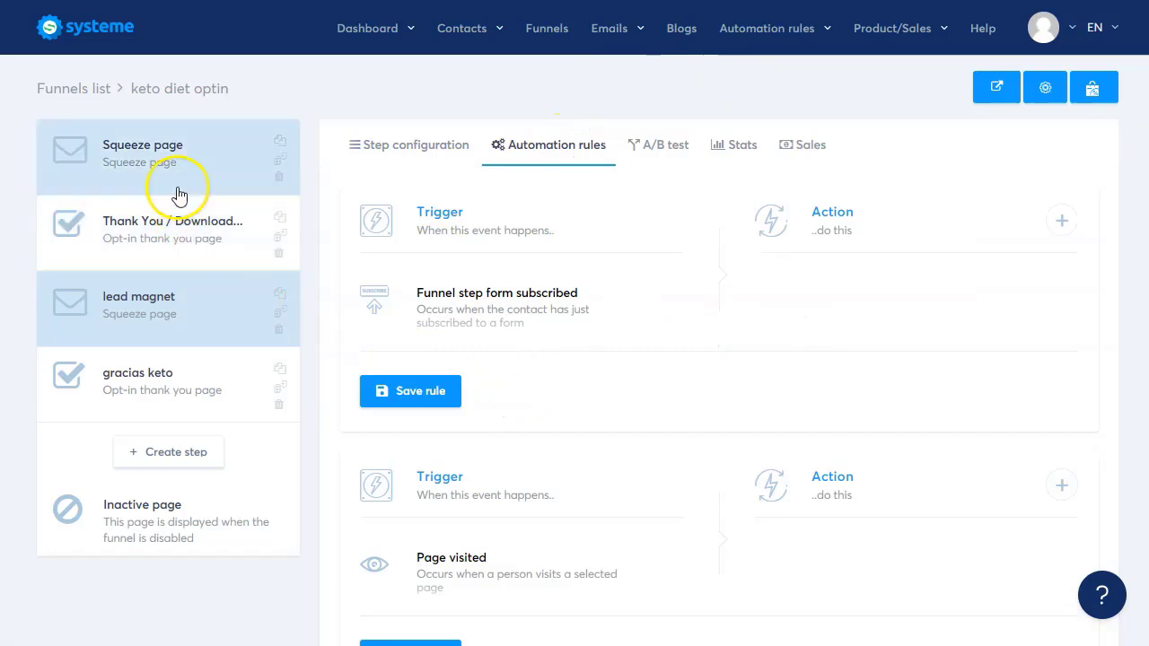
pyautogui.click(177, 160)
pyautogui.click(585, 152)
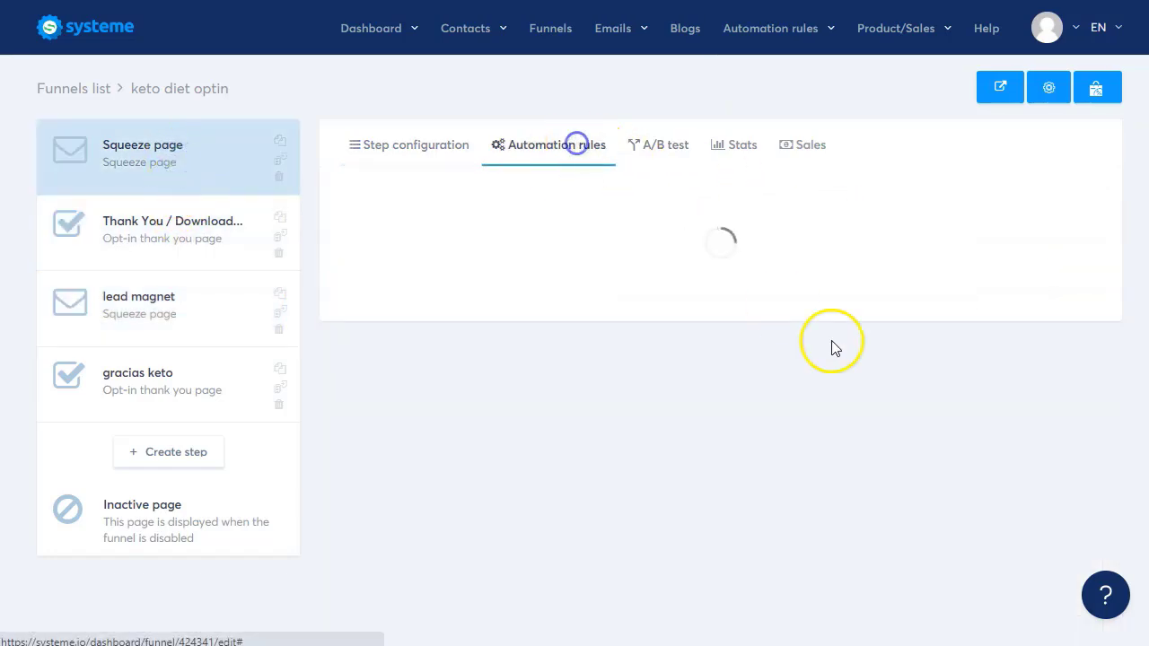
pyautogui.scroll(-3, 828, 347)
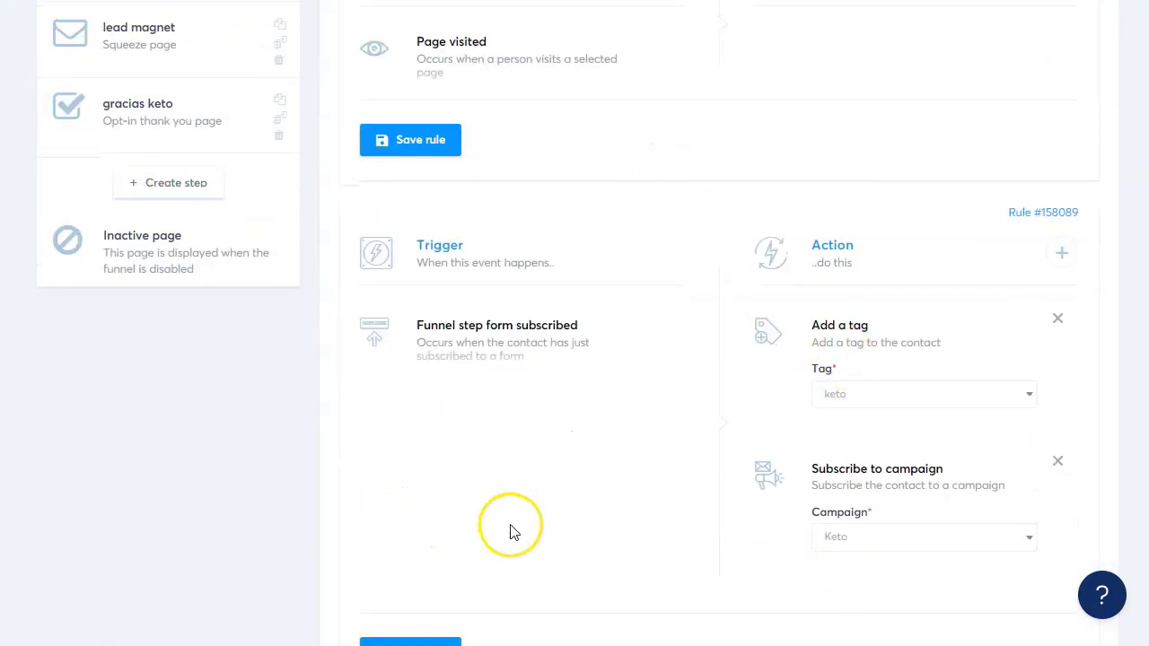
pyautogui.scroll(2, 683, 433)
pyautogui.click(299, 123)
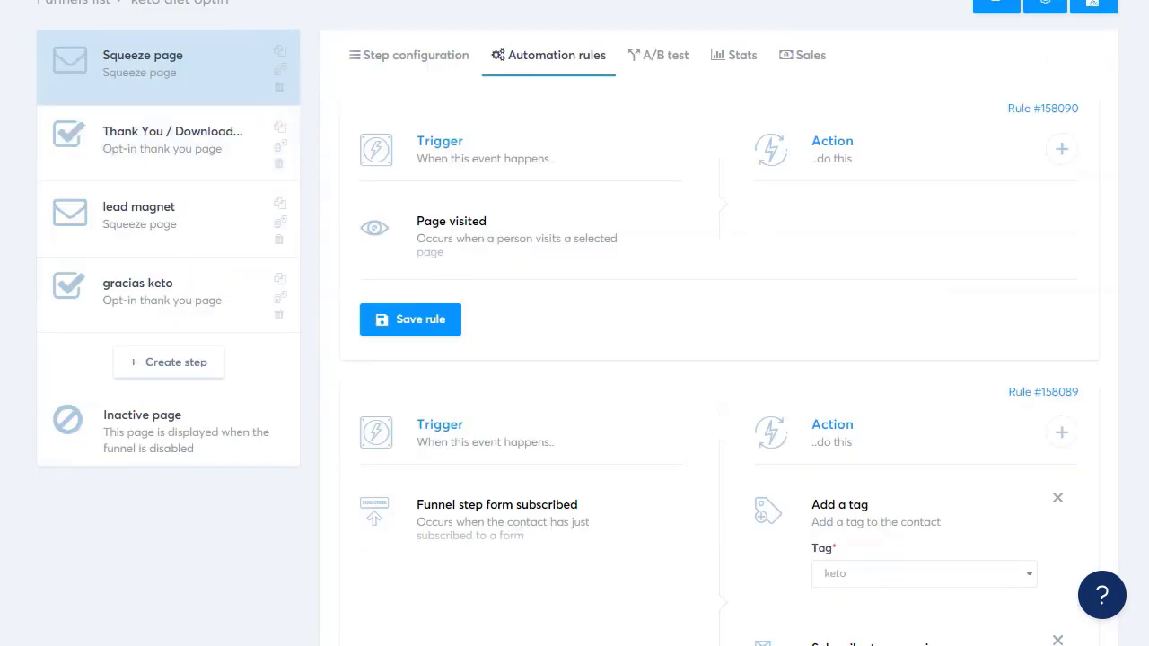